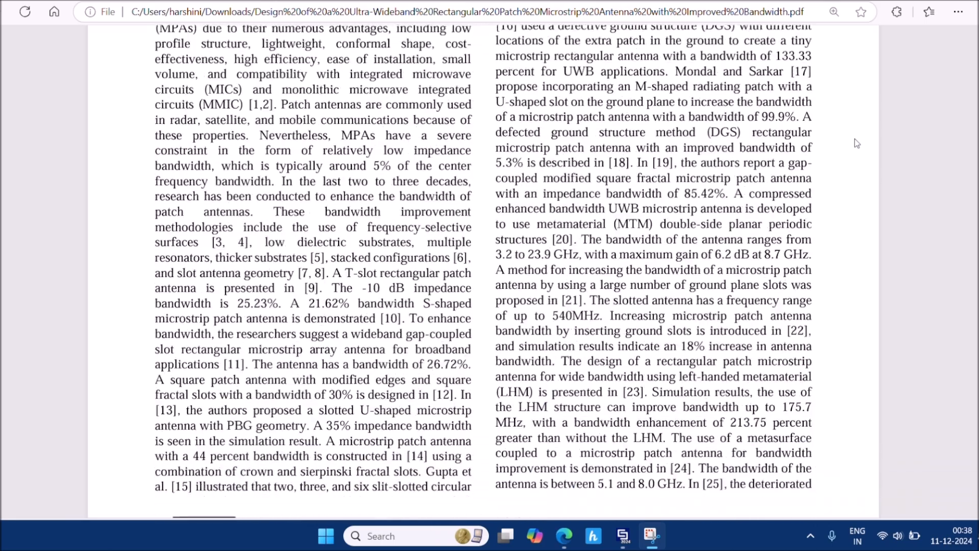
Scroll the paper down to Fig. 1, Fig. 2 and the Table 1 and Table 2 antenna dimensions
scroll(857, 143, "down", 15)
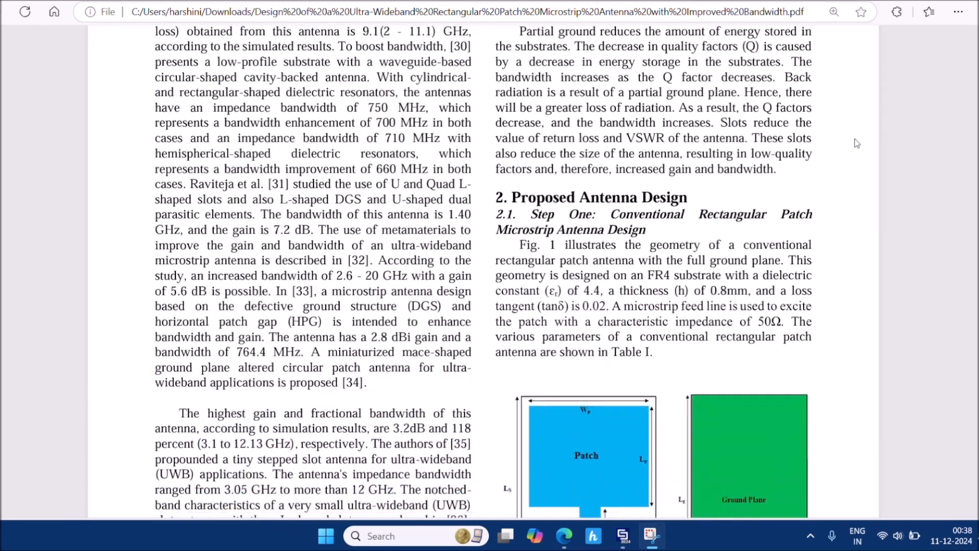
scroll(857, 144, "down", 12)
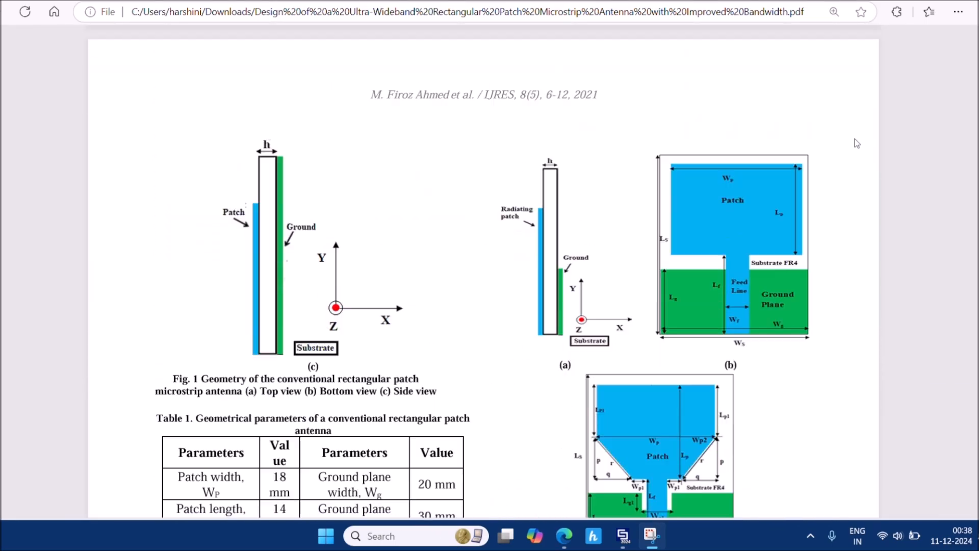
scroll(857, 143, "down", 5)
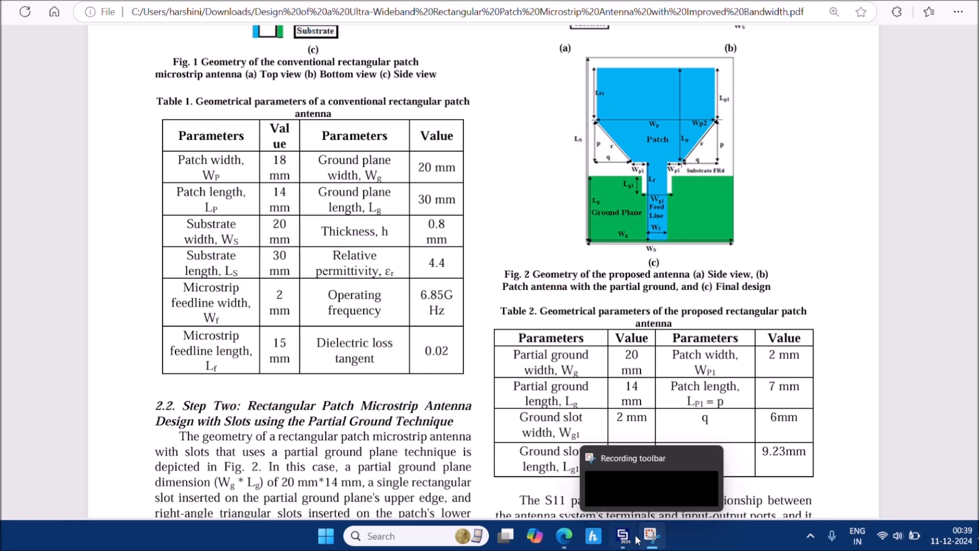
Switch back to CST and start a new project template, closing the blank loading window
mouse_move(627, 539)
left_click(622, 485)
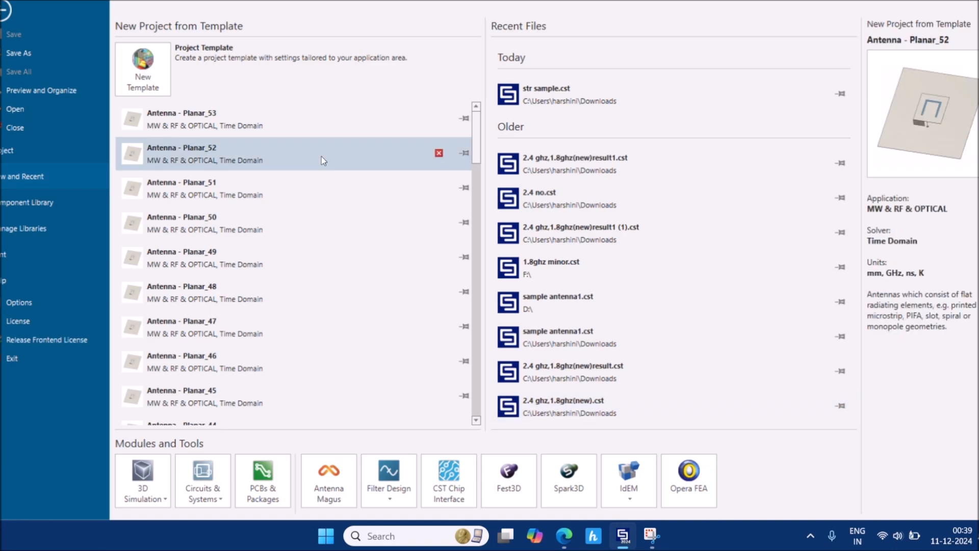
left_click(158, 75)
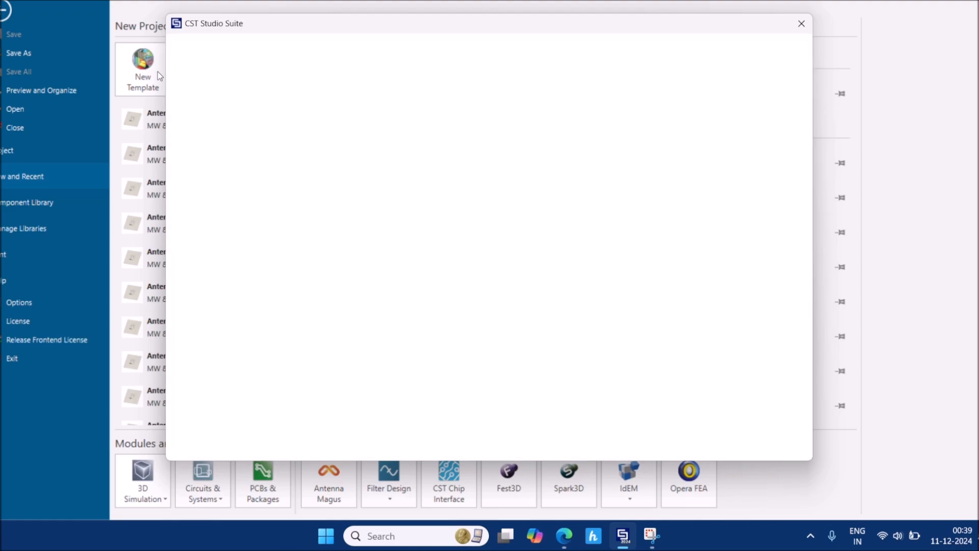
left_click(801, 23)
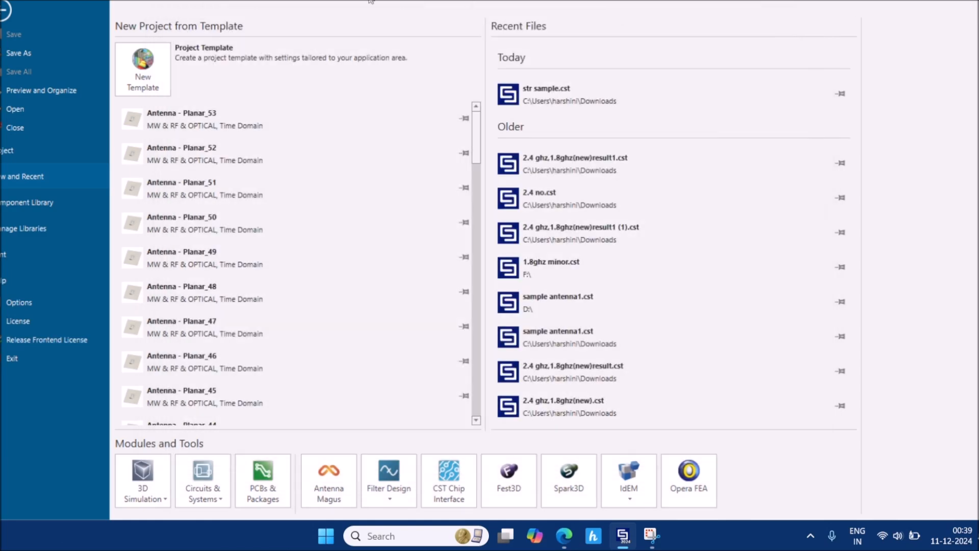
left_click(141, 74)
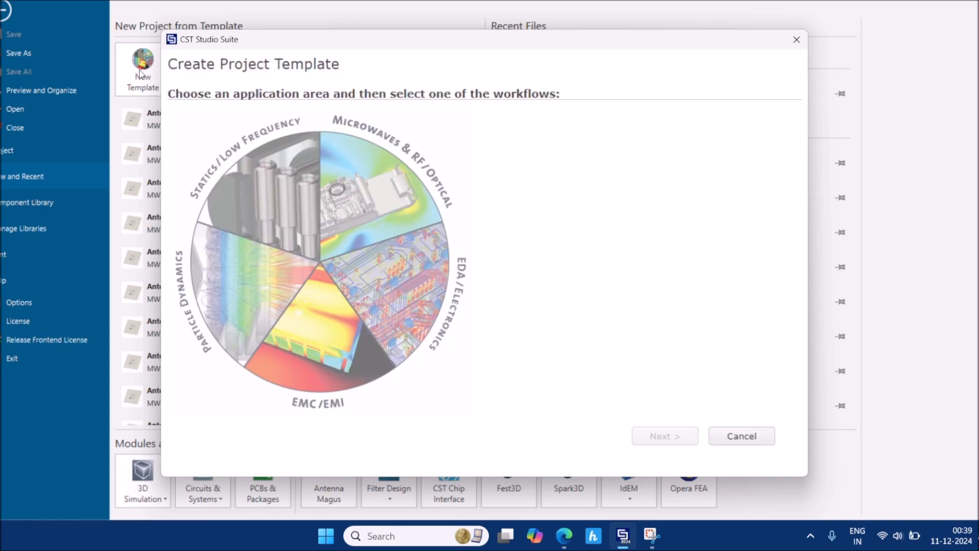
Choose Microwaves & RF/Optical > Antennas > Planar with Time Domain solver and mm/GHz units
left_click(390, 222)
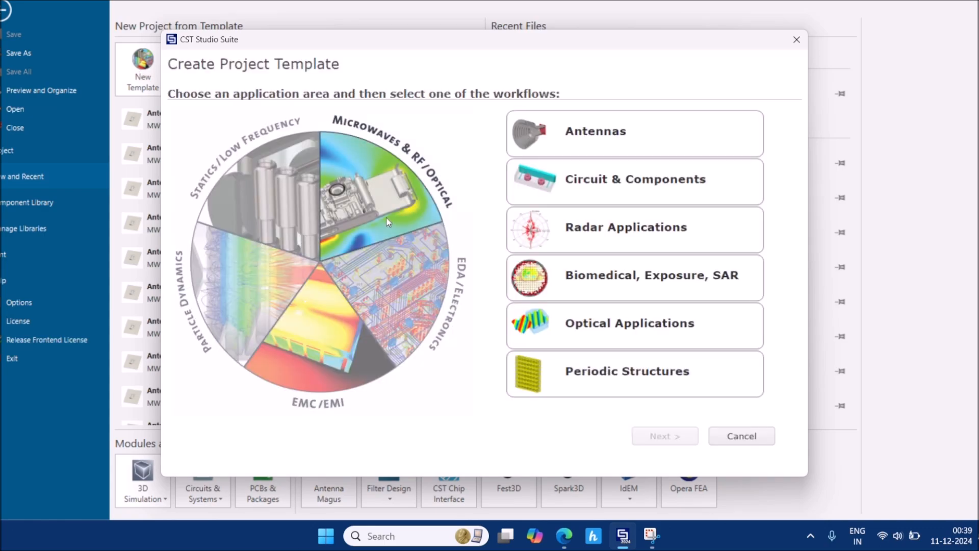
left_click(552, 123)
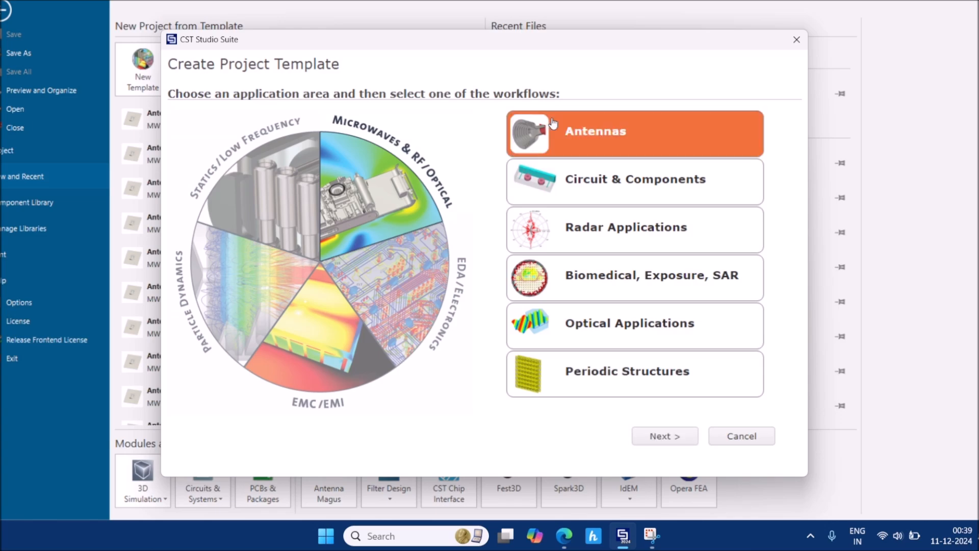
left_click(692, 440)
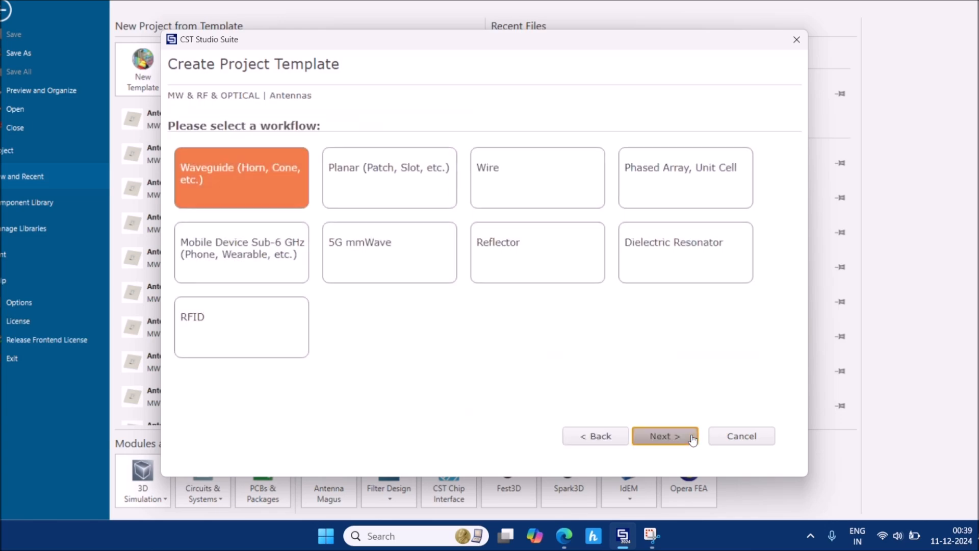
left_click(394, 199)
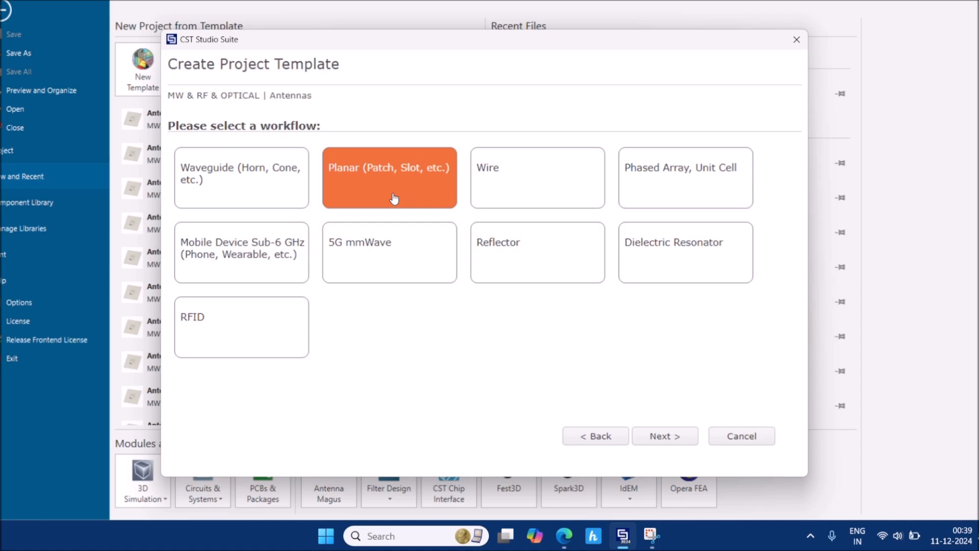
left_click(677, 445)
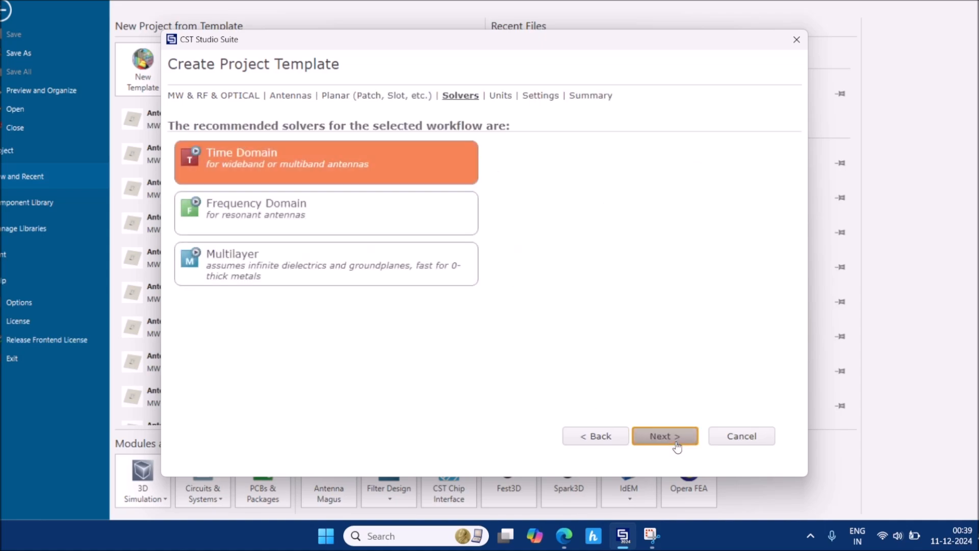
left_click(677, 437)
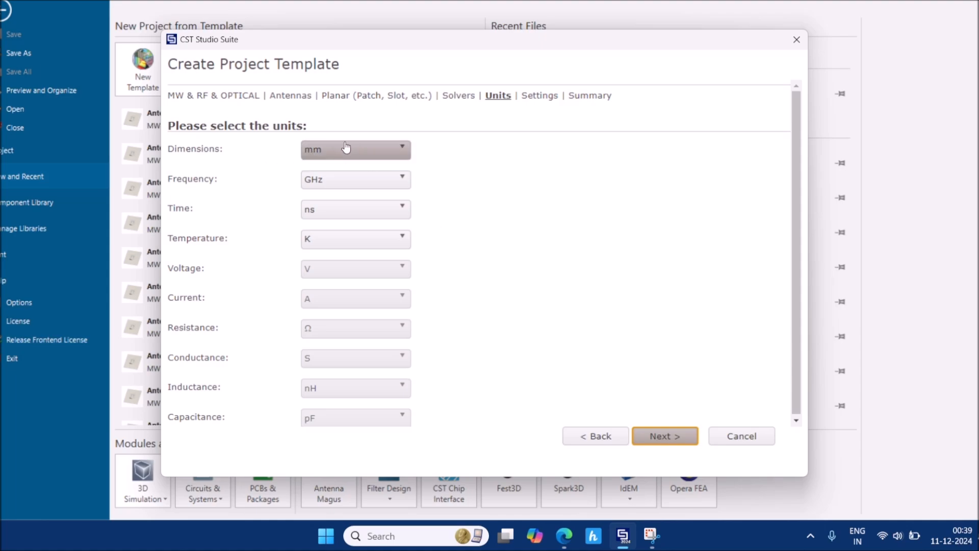
left_click(680, 437)
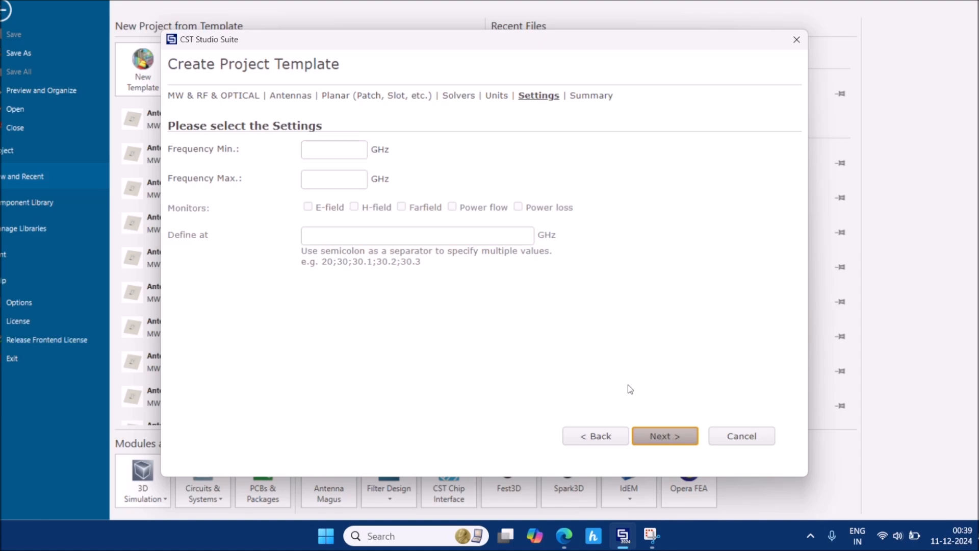
left_click(657, 434)
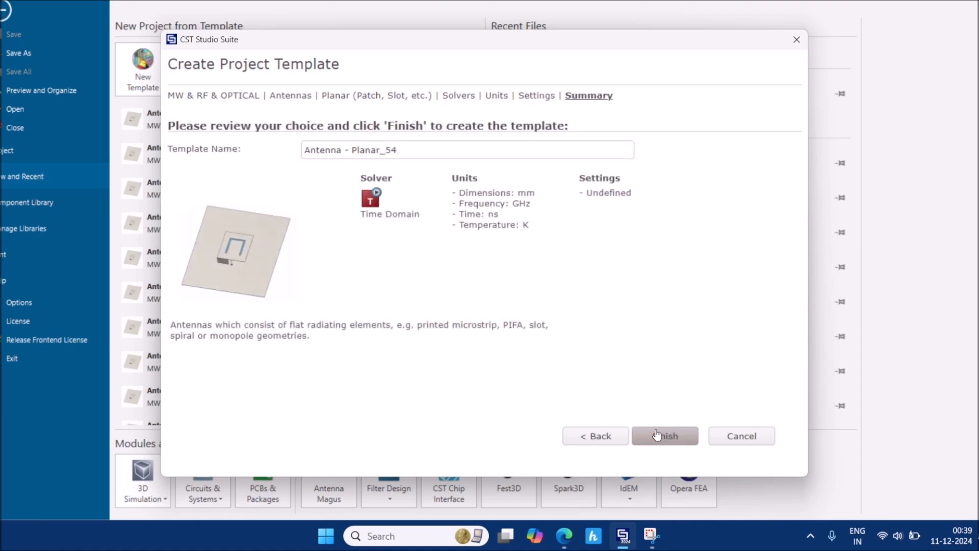
Finish the template to create Untitled_0, check the paper's dimensions, then return to the project
left_click(657, 435)
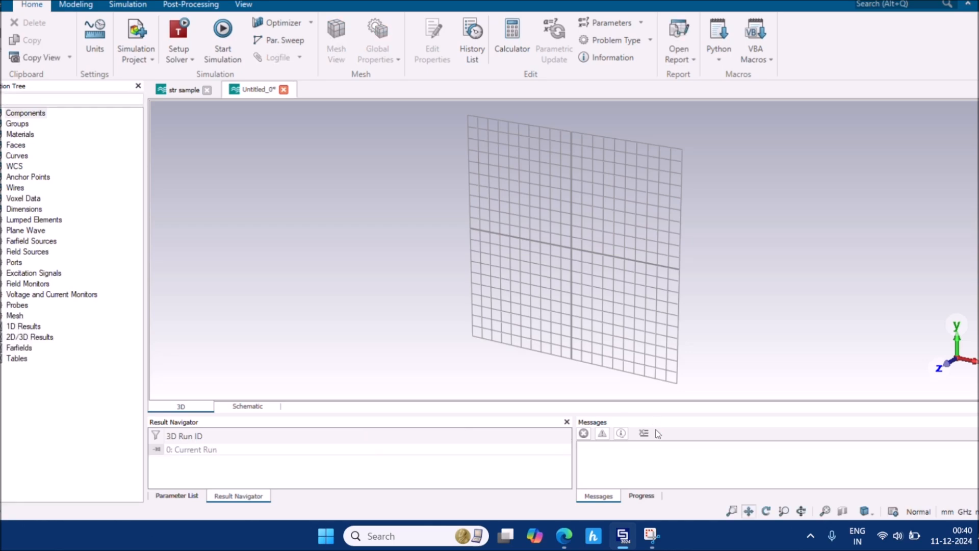
mouse_move(563, 535)
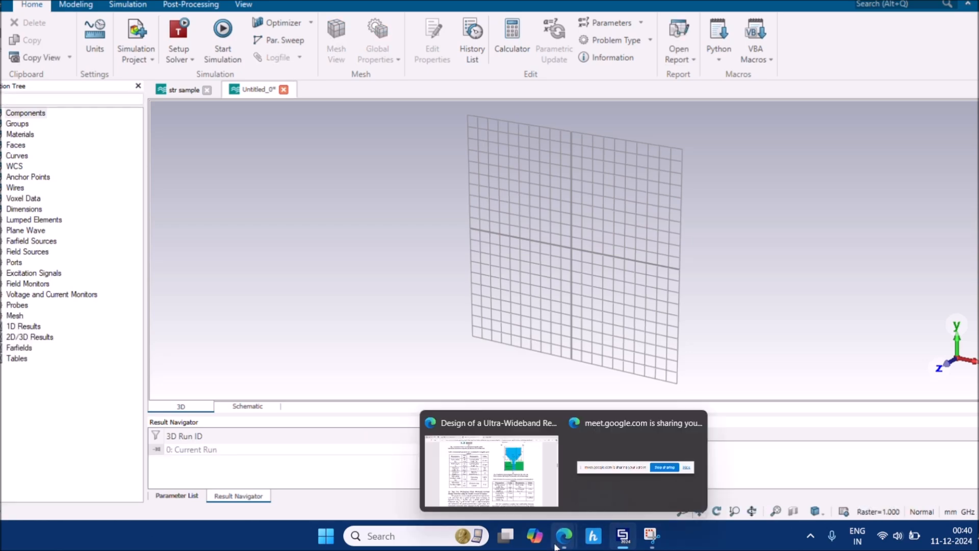
left_click(520, 483)
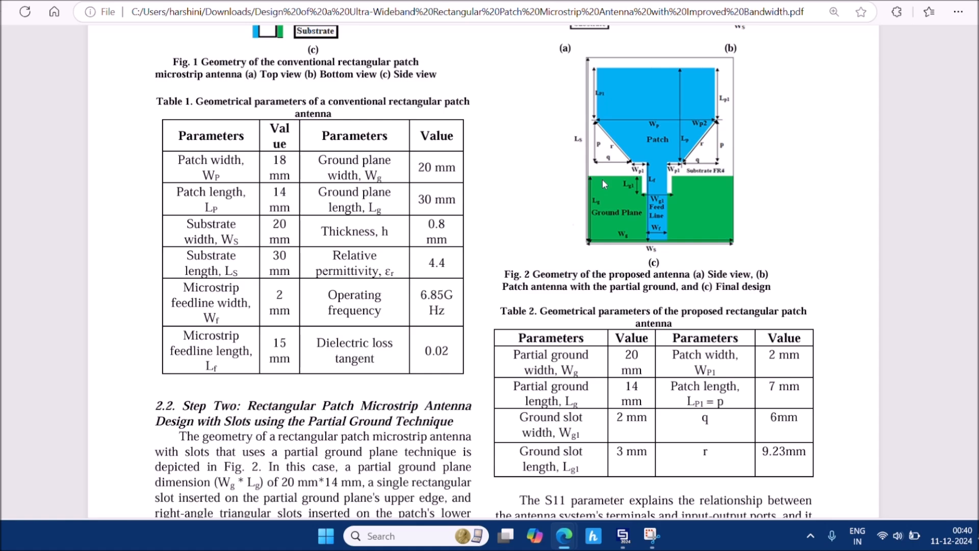
mouse_move(624, 536)
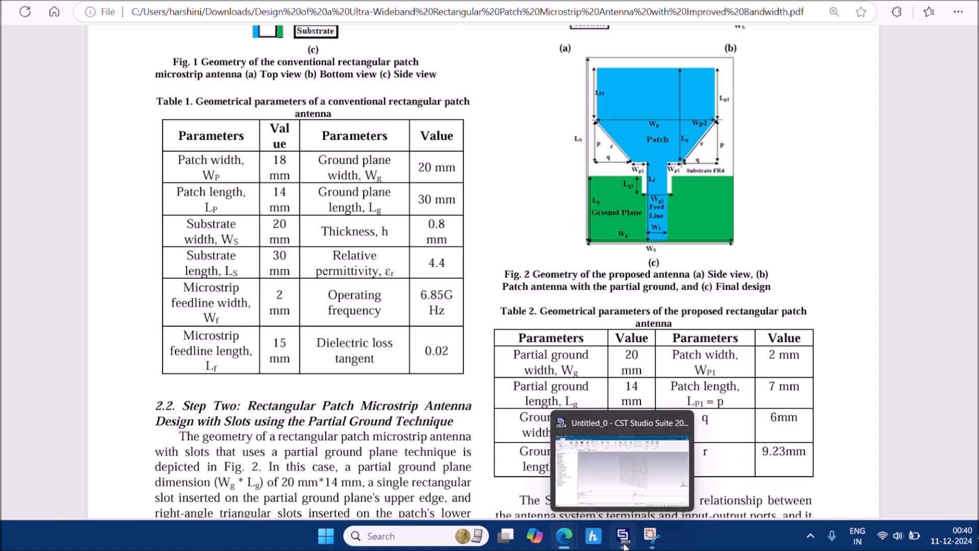
left_click(625, 467)
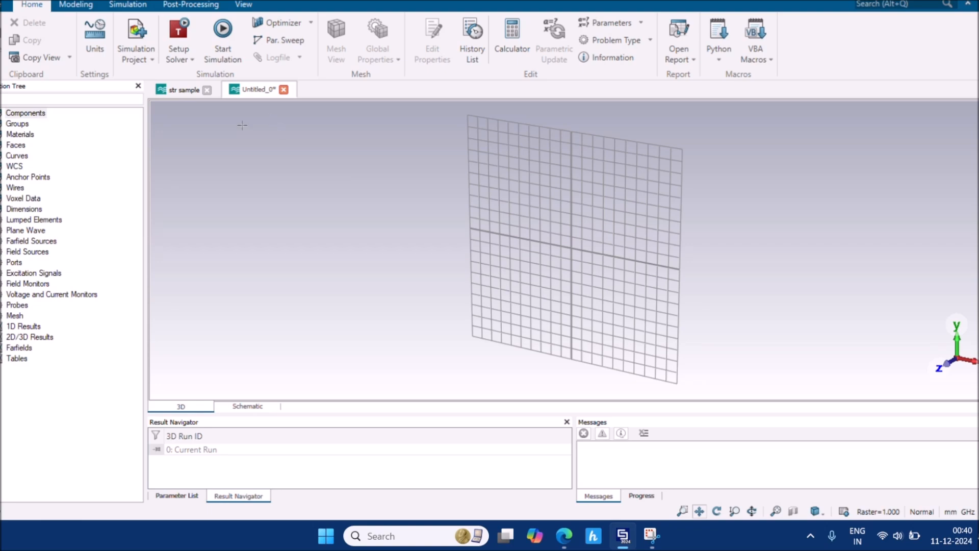
Start a brick from the Modeling tab and press Esc to enter its coordinates numerically
left_click(74, 5)
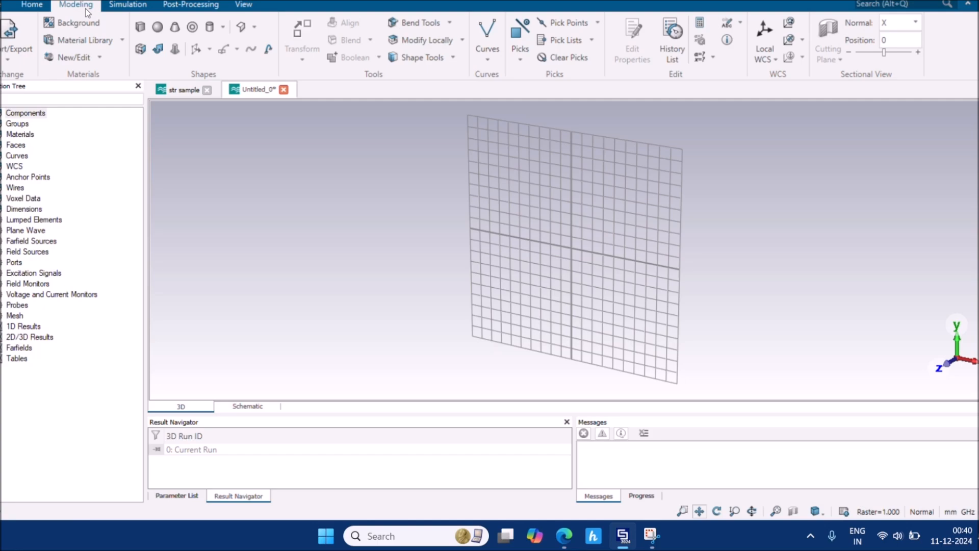
left_click(140, 27)
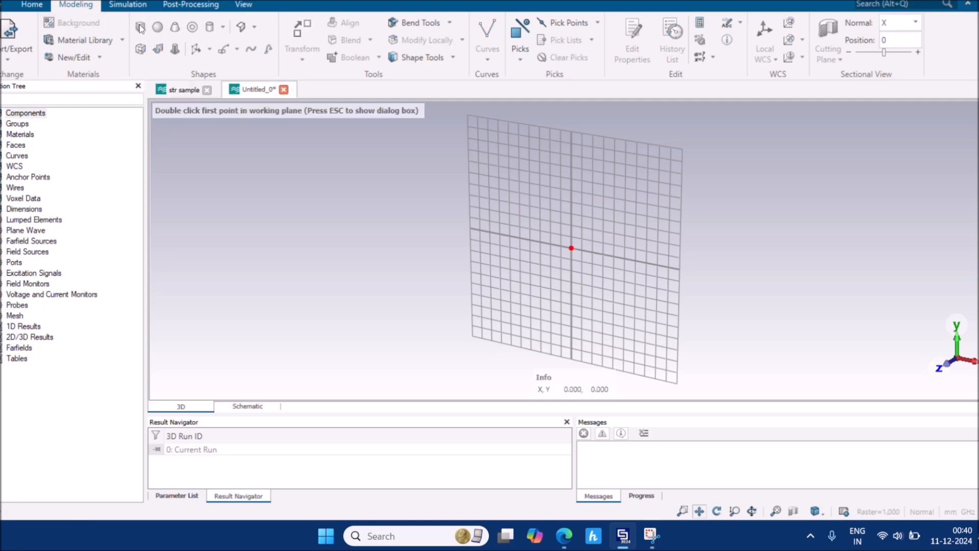
key("Escape")
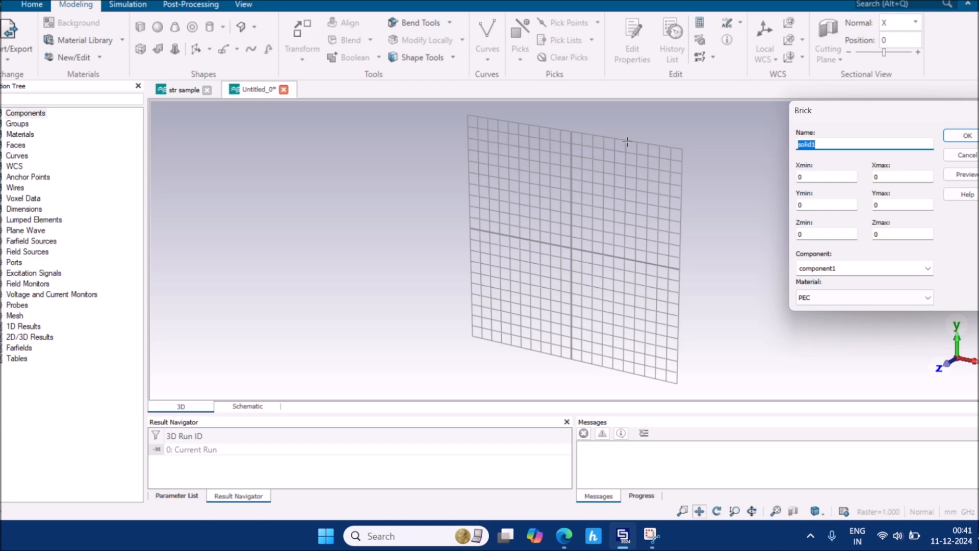
mouse_move(569, 546)
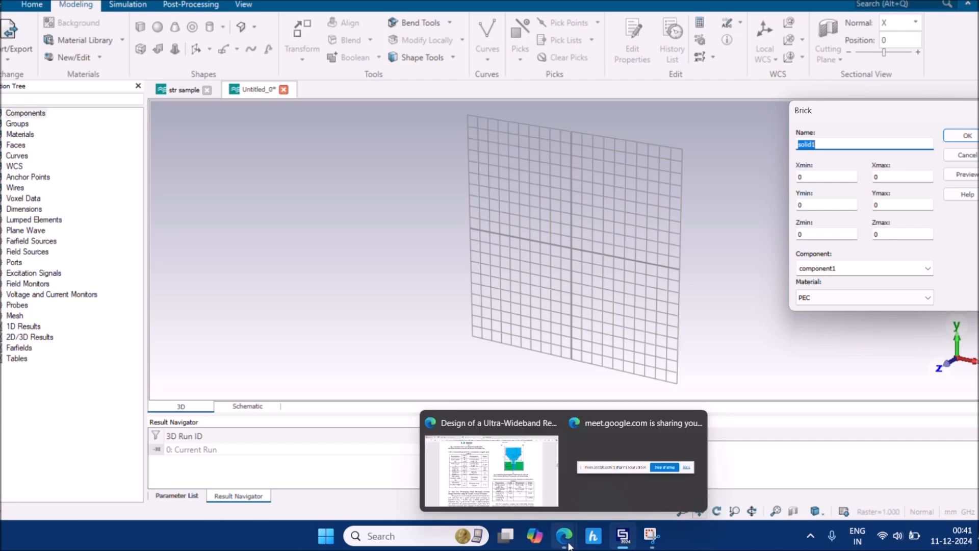
In str sample, plot S1,1 for only the ce=6.5 run and add a frequency marker
left_click(185, 92)
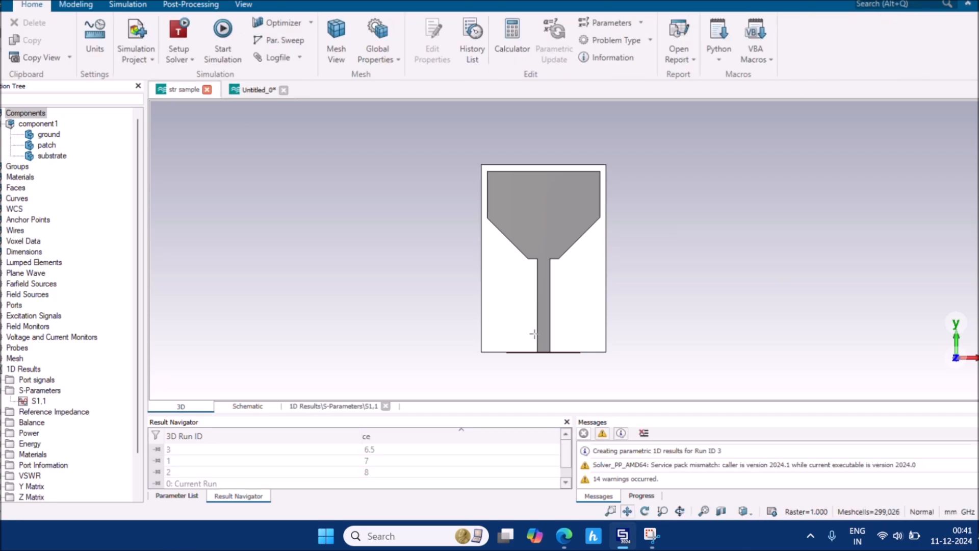
left_click(41, 402)
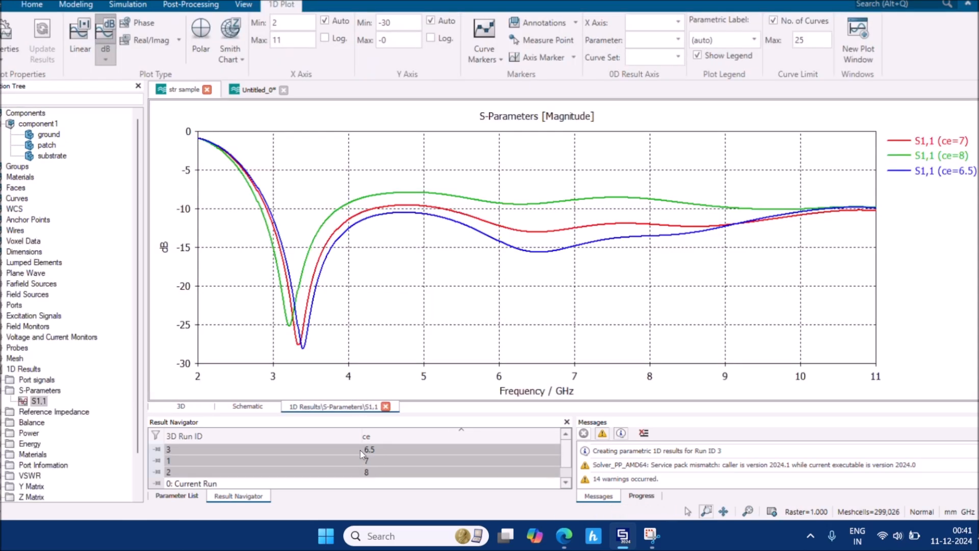
left_click(366, 450)
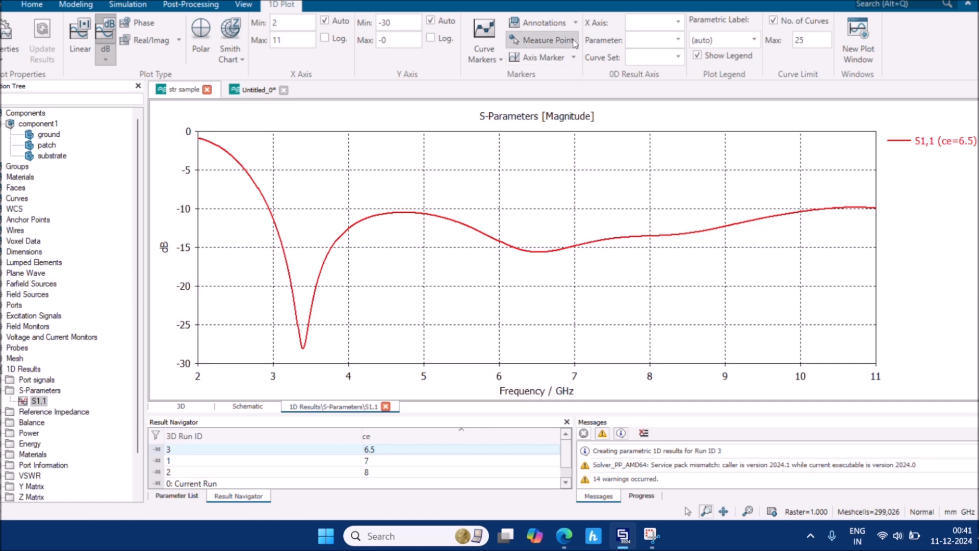
left_click(565, 60)
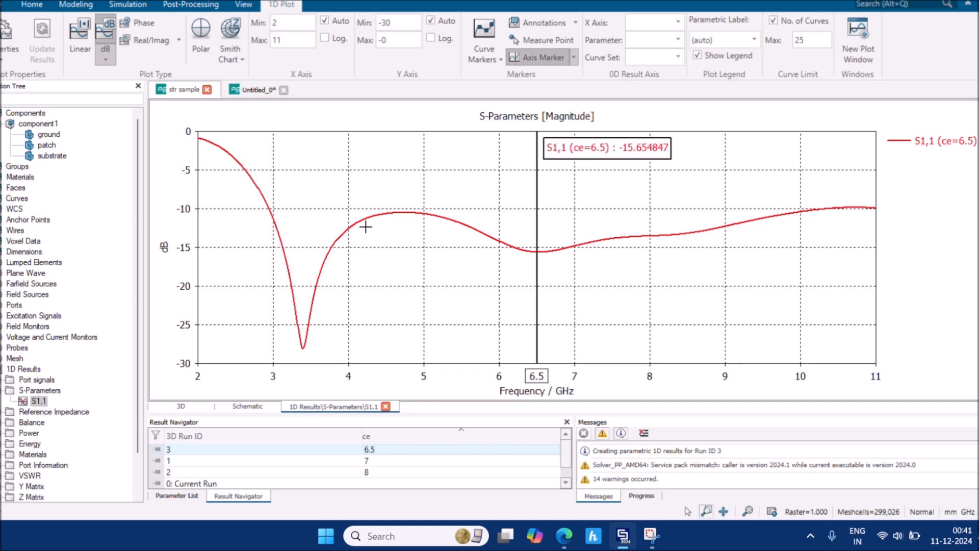
Open and cancel the marker's position editor and options, keeping it at 6.5 GHz, then return to Untitled_0
double_click(538, 172)
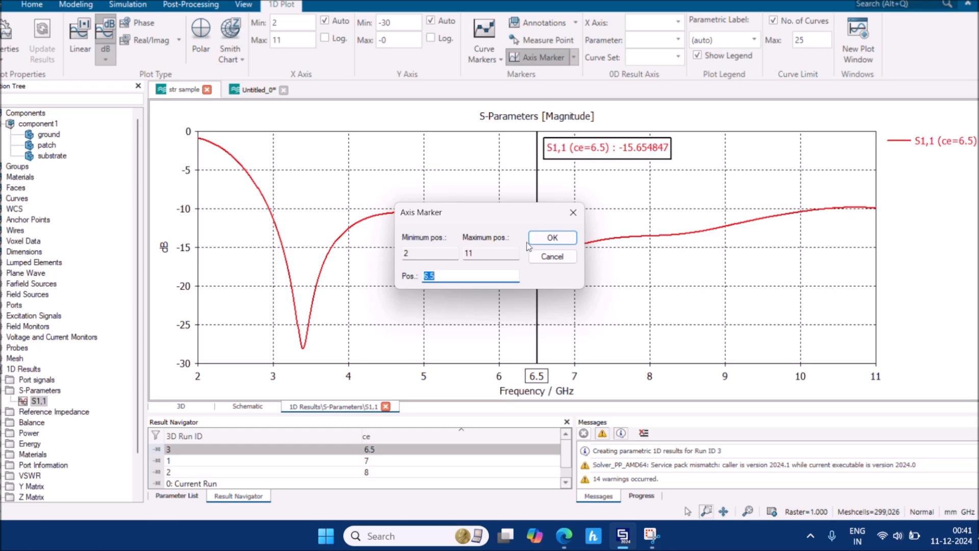
left_click(561, 257)
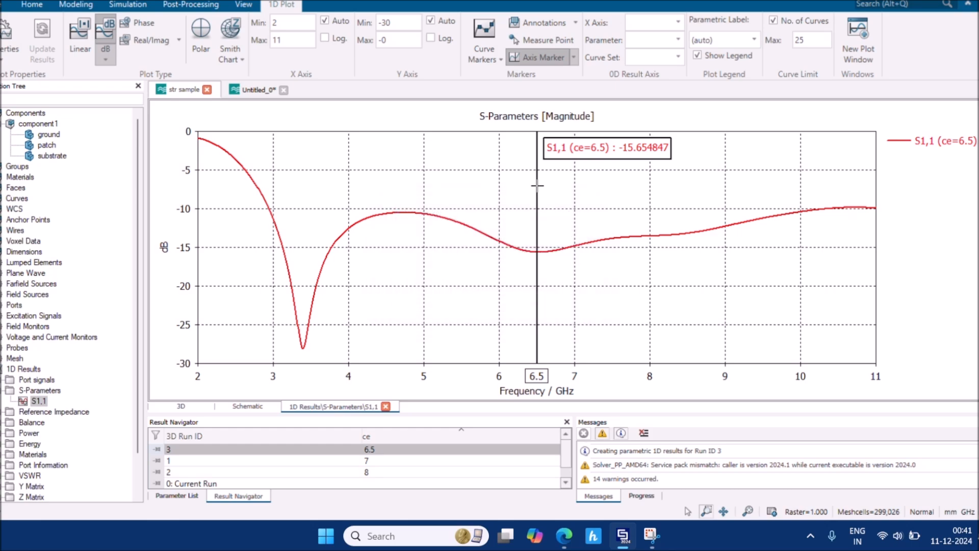
double_click(538, 185)
key("BackSpace")
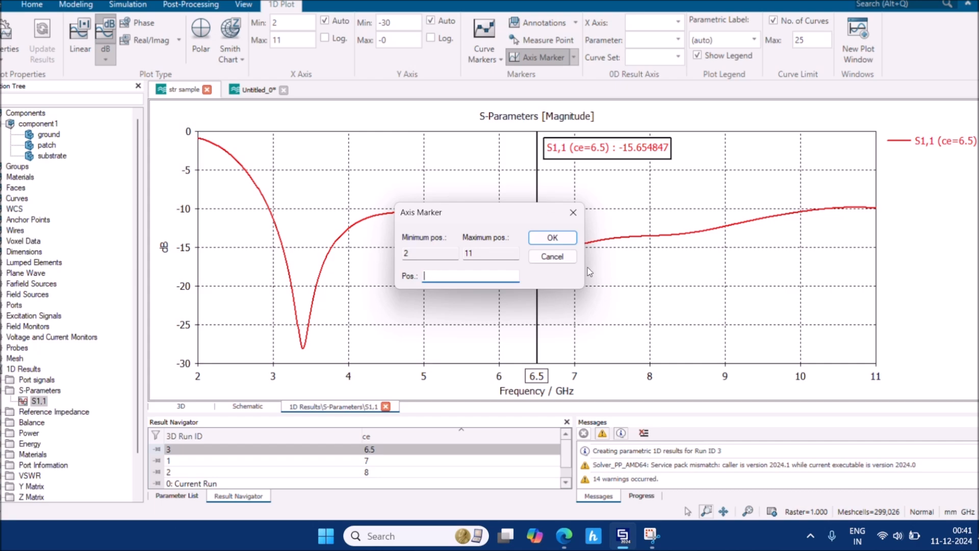
left_click(552, 256)
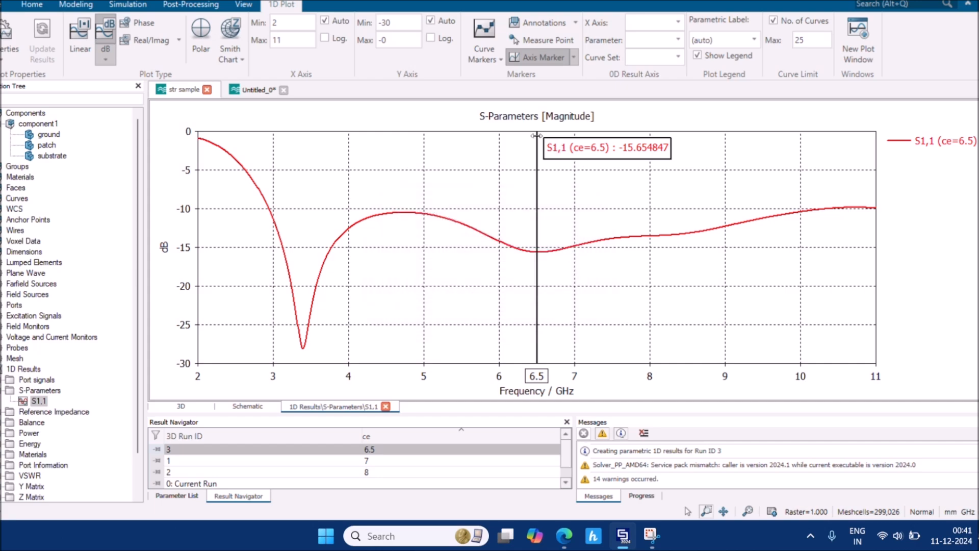
left_click(574, 57)
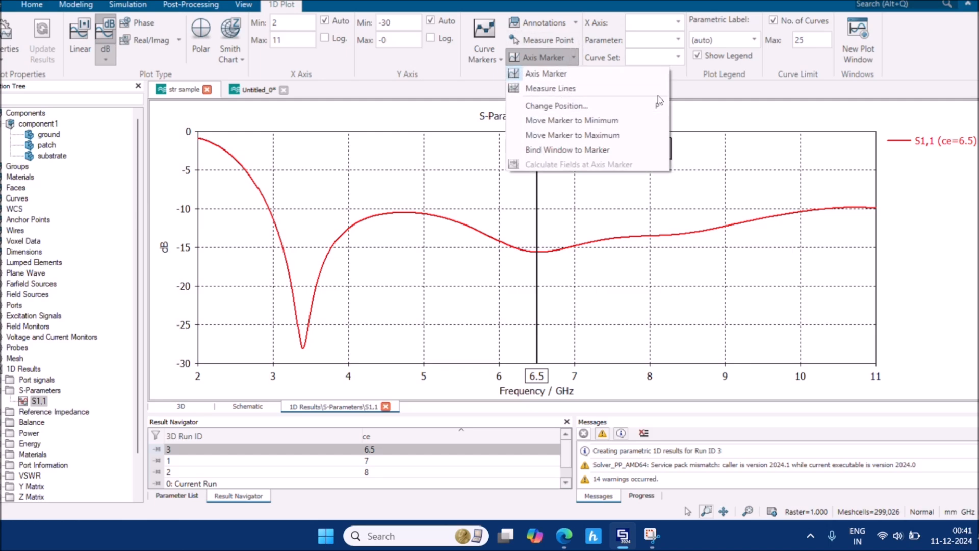
left_click(733, 103)
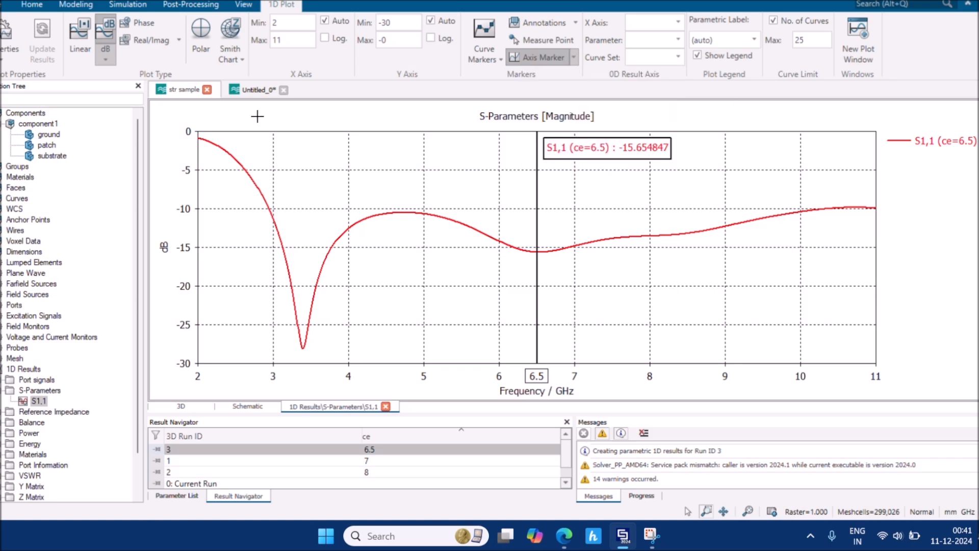
left_click(257, 96)
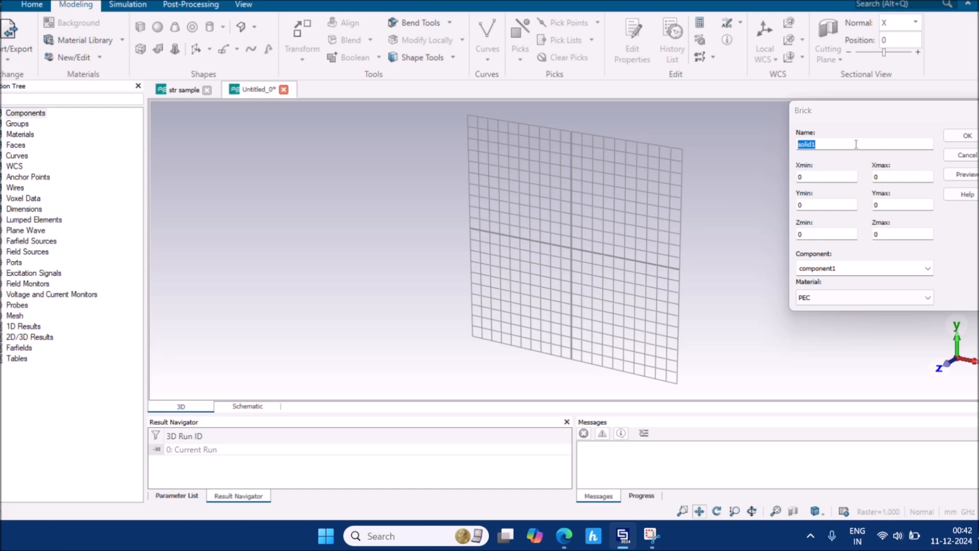
Rename the brick from solid1 to 'substrate' and delete the 0 in Xmin
left_click(798, 144)
left_click_drag(822, 144, 787, 145)
type("substrate")
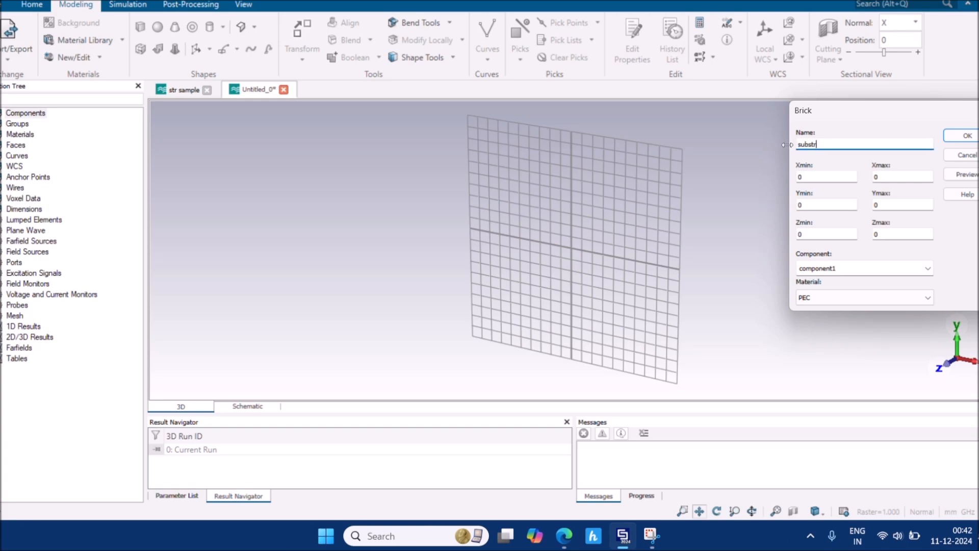
left_click(817, 171)
key("BackSpace")
key("BackSpace")
Show the str sample antenna's 3D model with its Parameter List enlarged below
left_click(162, 91)
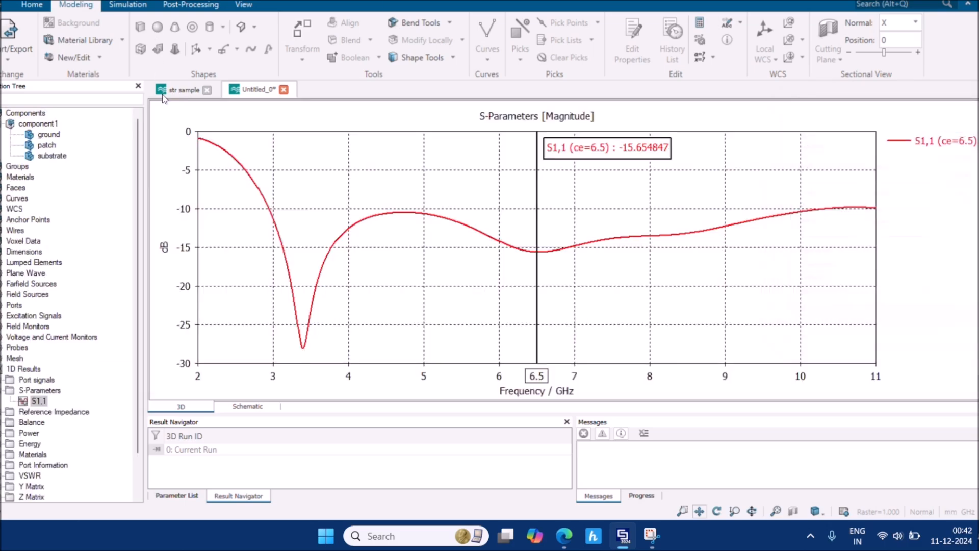
left_click(195, 409)
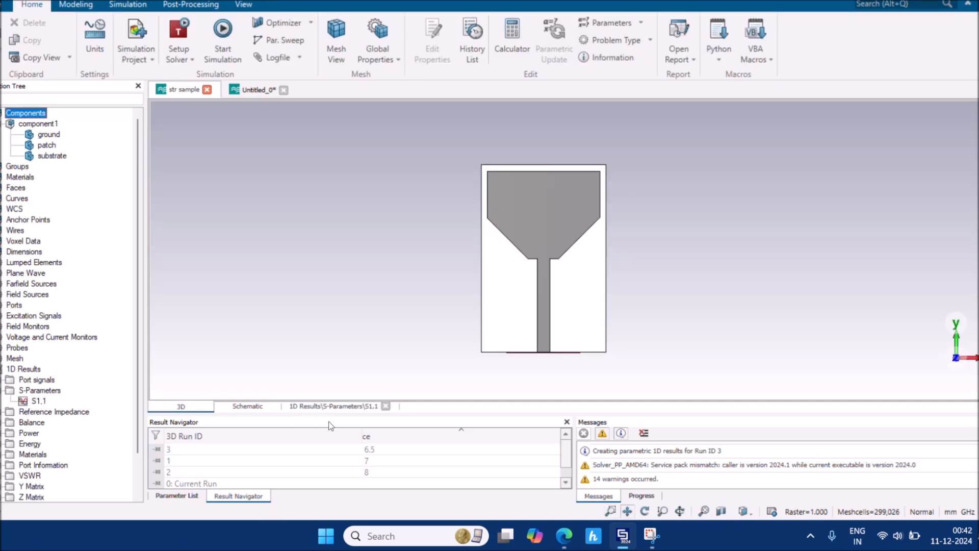
left_click_drag(336, 414, 336, 330)
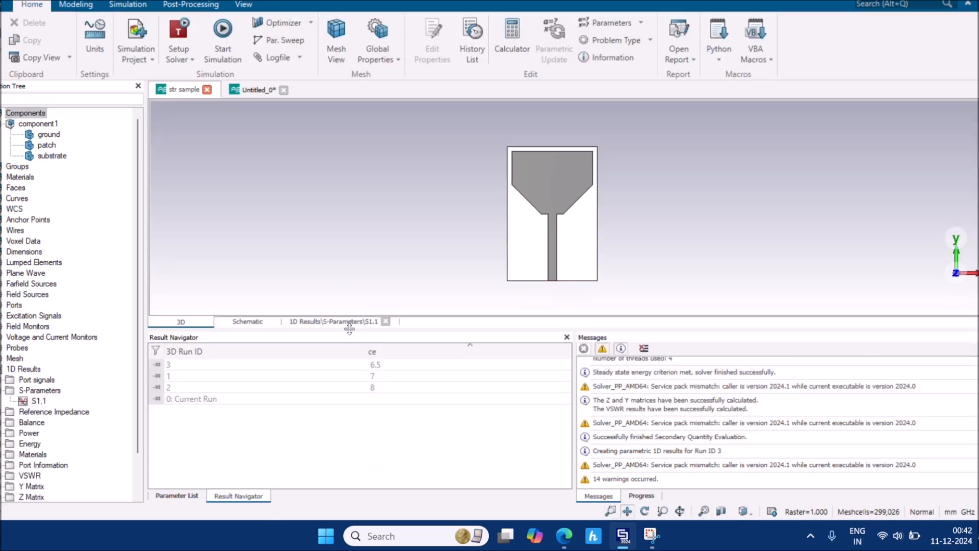
left_click(178, 496)
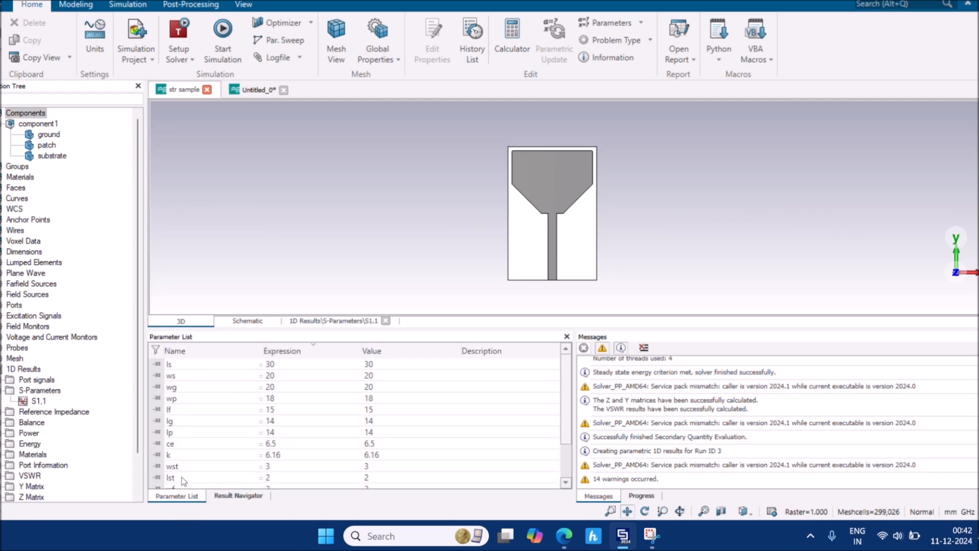
scroll(182, 478, "down", 2)
scroll(181, 479, "up", 2)
Add a distance dimension on the substrate's left edge, reading 30.00 mm
left_click(243, 4)
left_click(359, 63)
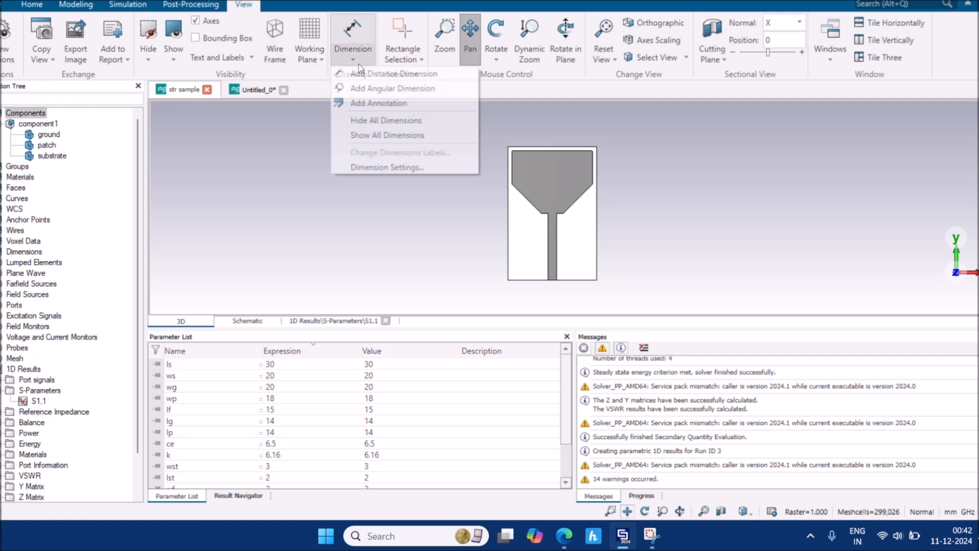
left_click(366, 75)
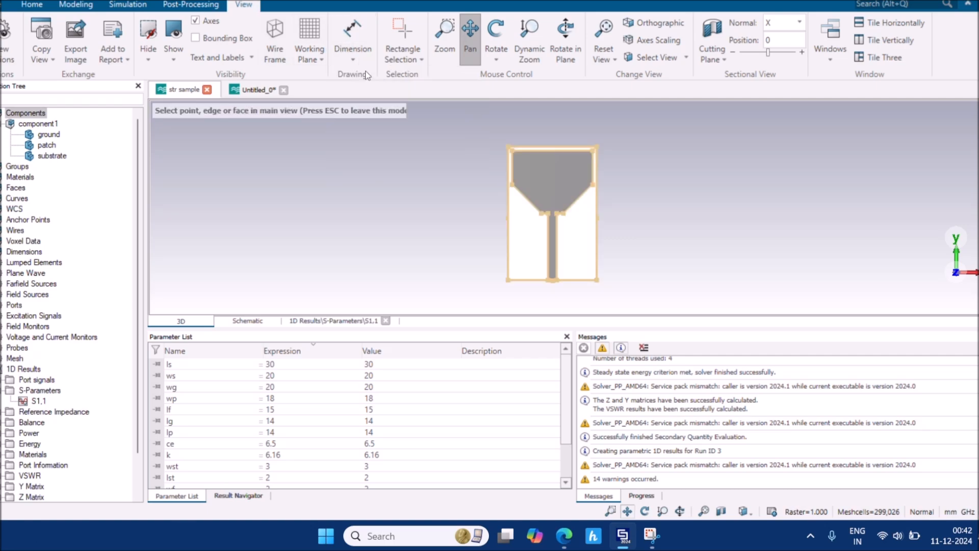
left_click(508, 226)
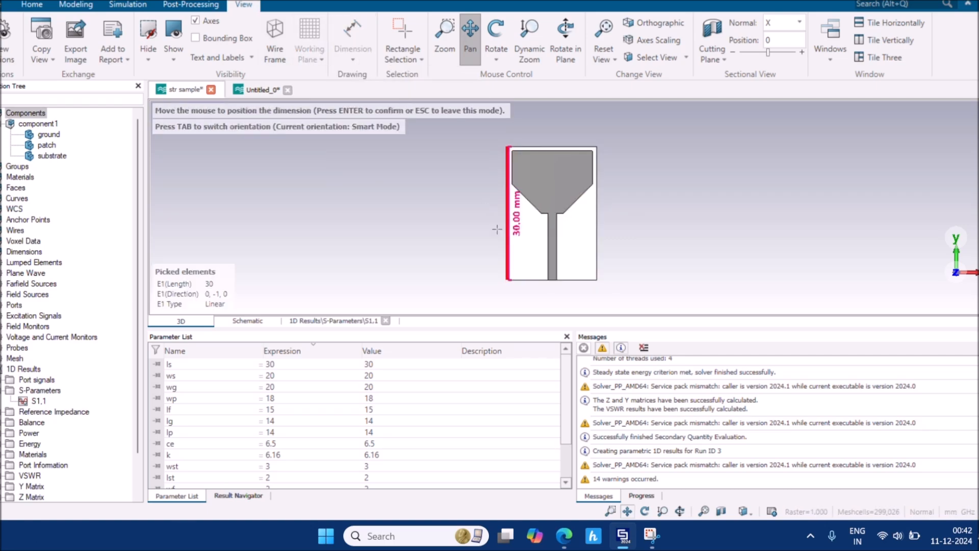
left_click(456, 232)
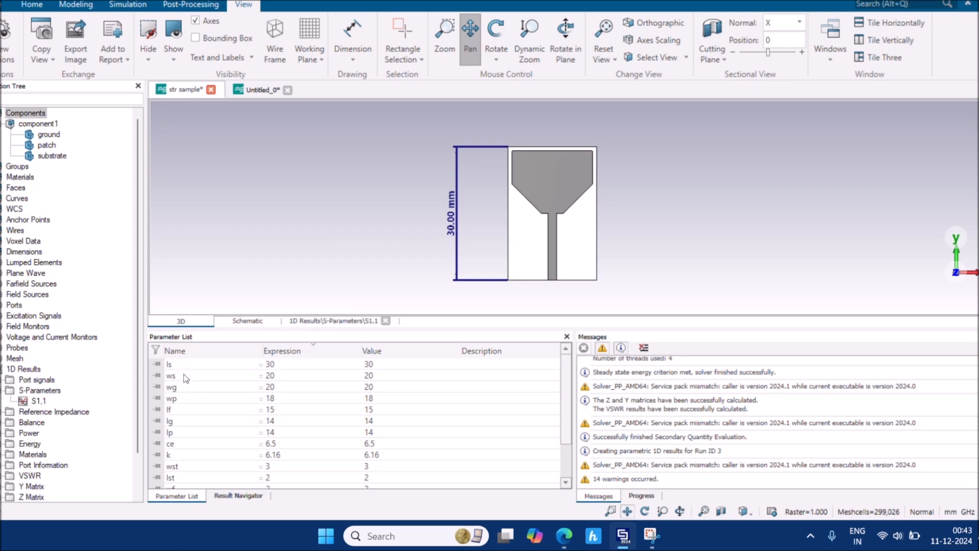
Change ls to 20, accept deleting results, and rebuild the geometry with F7
left_click(277, 367)
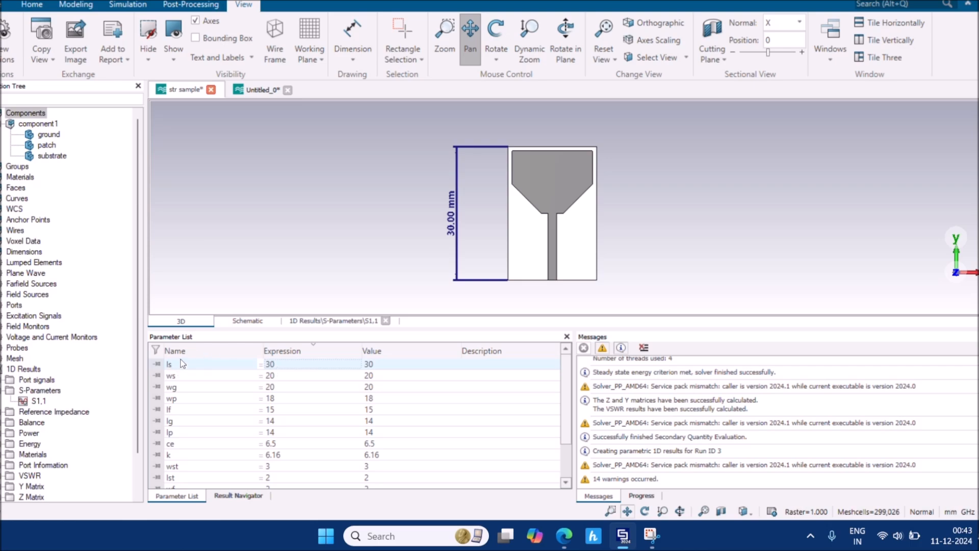
left_click(289, 365)
key("BackSpace")
type("20")
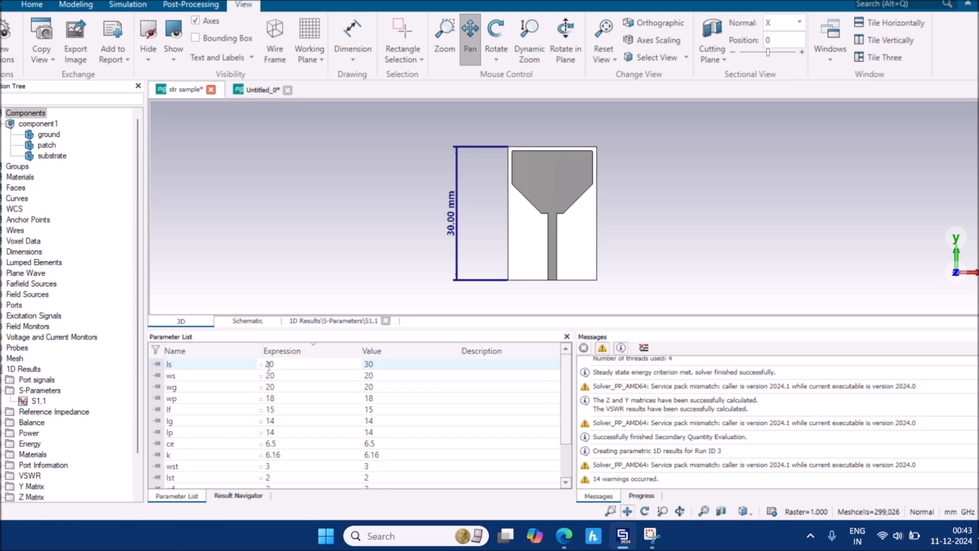
key("Return")
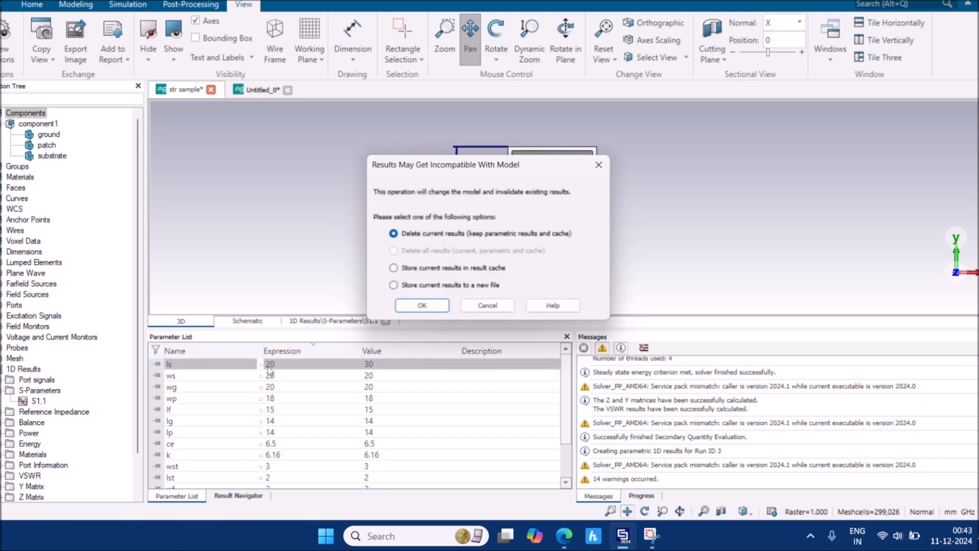
key("Return")
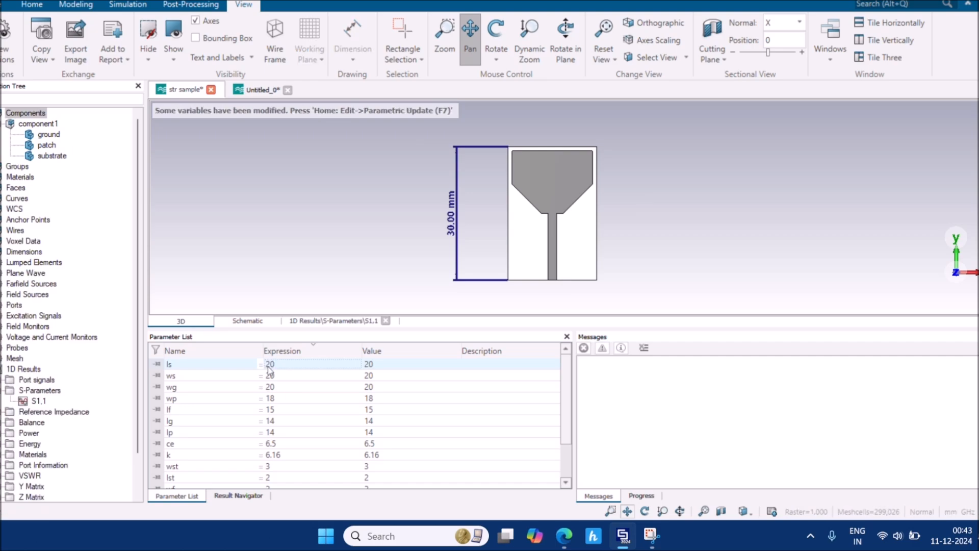
key("F7")
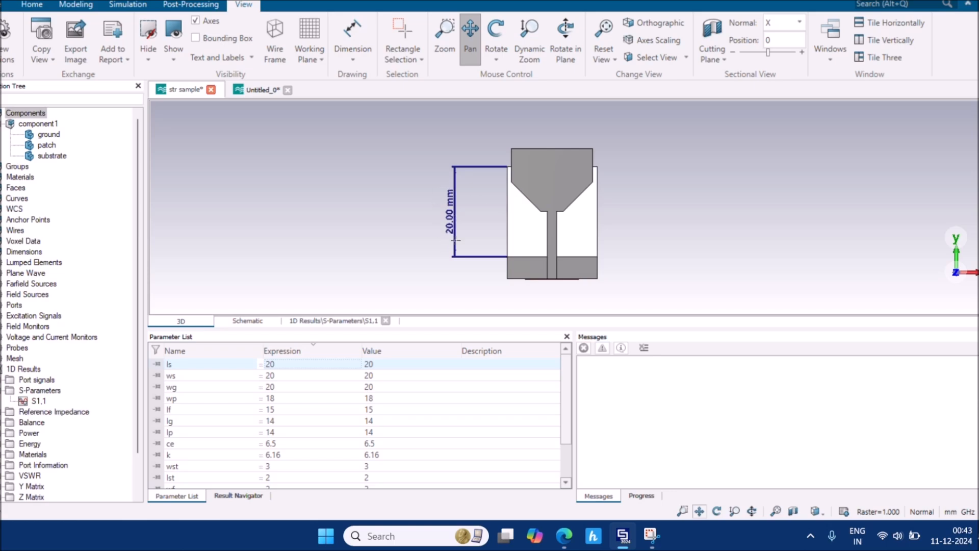
Set the ls parameter back to 30
left_click(321, 361)
key("BackSpace")
key("BackSpace")
type("30")
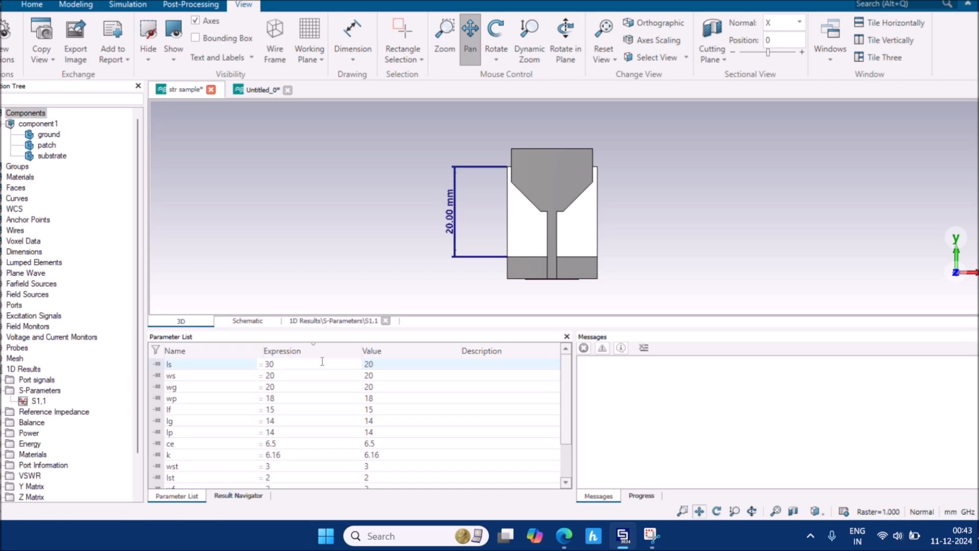
key("Return")
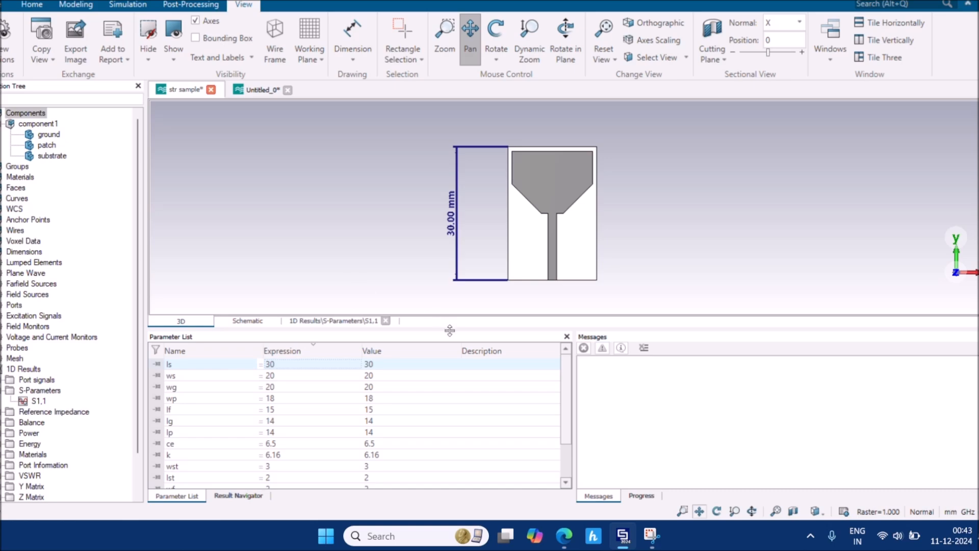
left_click_drag(449, 330, 449, 340)
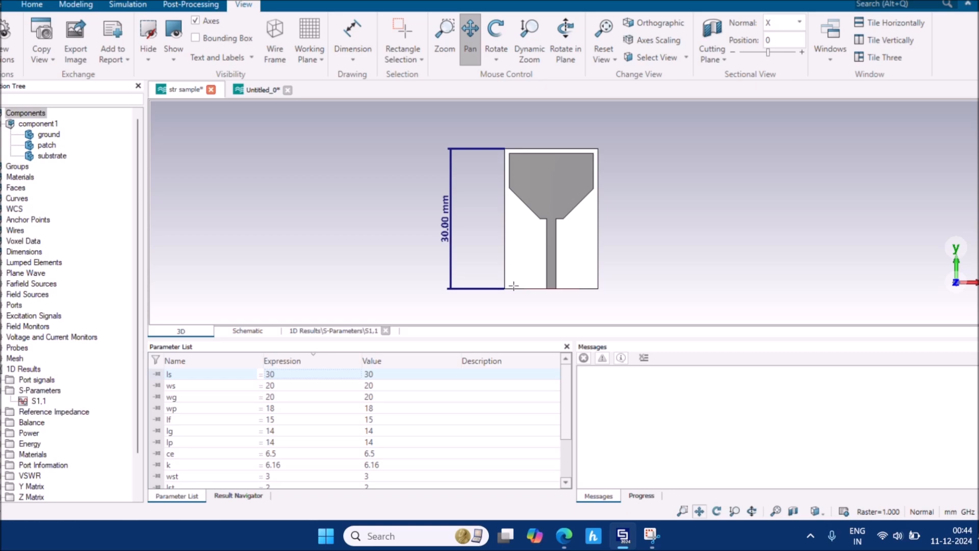
Return to Untitled_0 and begin the substrate's Xmin with a minus sign
left_click(246, 90)
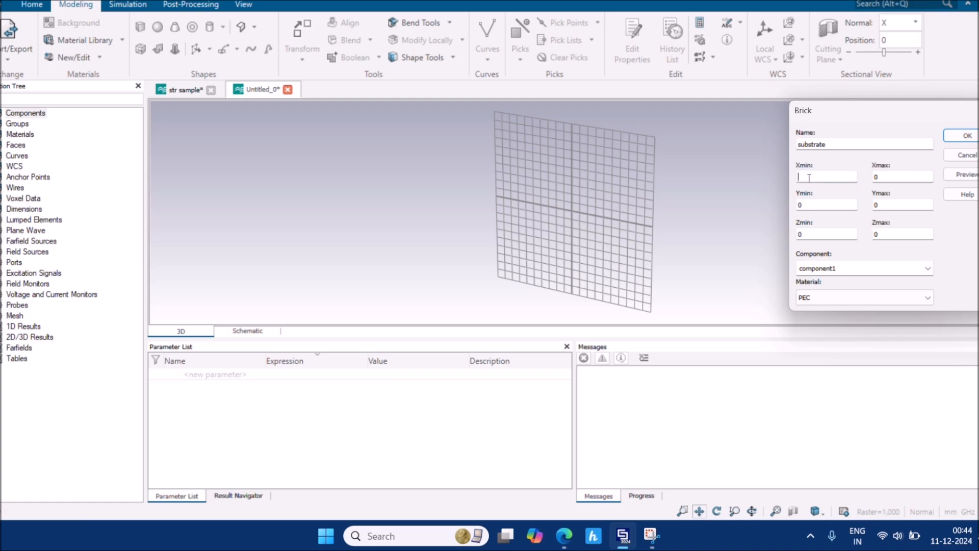
type("-")
Enter substrate extents: Xmin -ws/2, Xmax ws/2, Ymin -ls/2, Ymax ls/2
type("ws/2")
key("Tab")
left_click_drag(825, 204, 787, 205)
type("-ls/2")
double_click(876, 205)
type("ls/2")
left_click(480, 209)
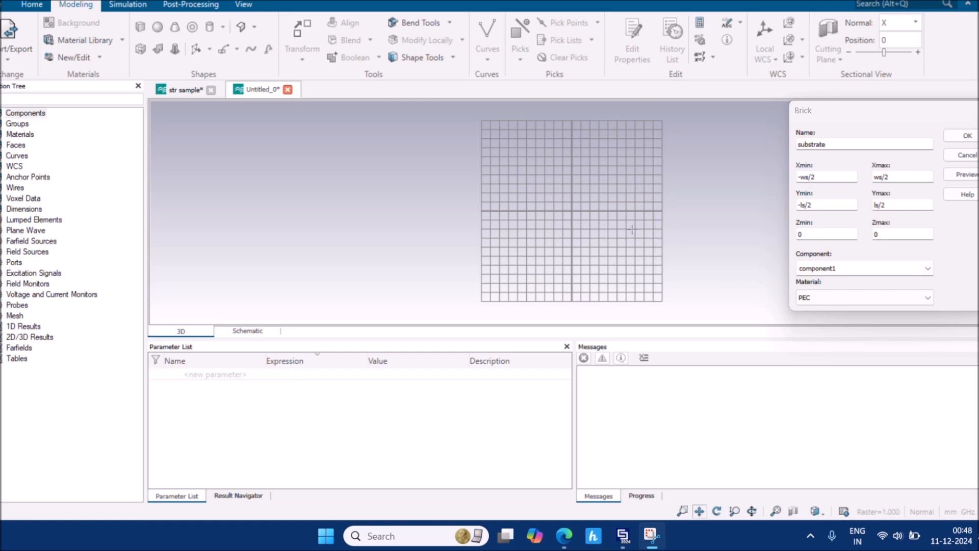
Replace the substrate brick's Zmax of 0 with hs
mouse_move(695, 290)
left_mouse_down()
mouse_move(684, 265)
mouse_move(694, 177)
mouse_move(614, 212)
mouse_move(601, 168)
mouse_move(608, 148)
left_mouse_up()
mouse_move(626, 227)
left_mouse_down()
mouse_move(634, 276)
mouse_move(660, 190)
left_mouse_up()
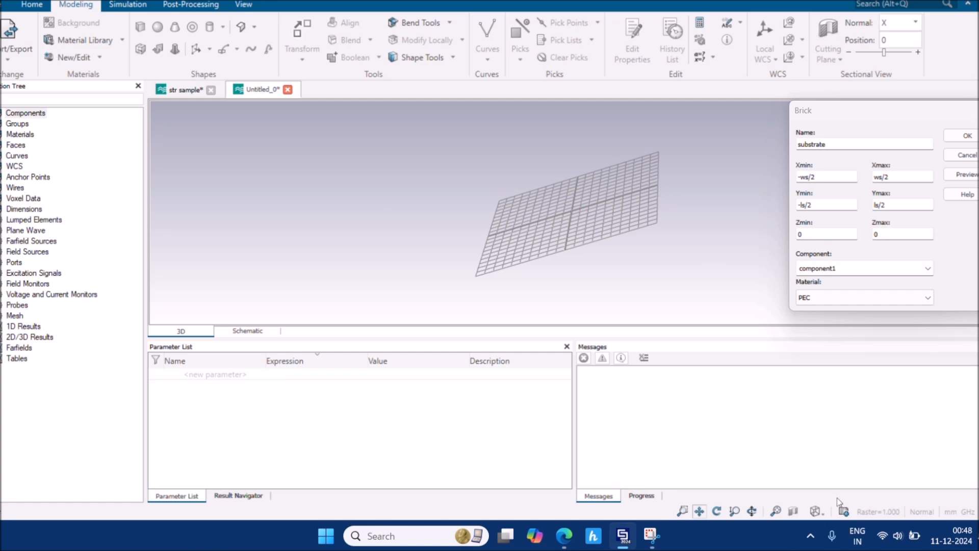
left_click(814, 511)
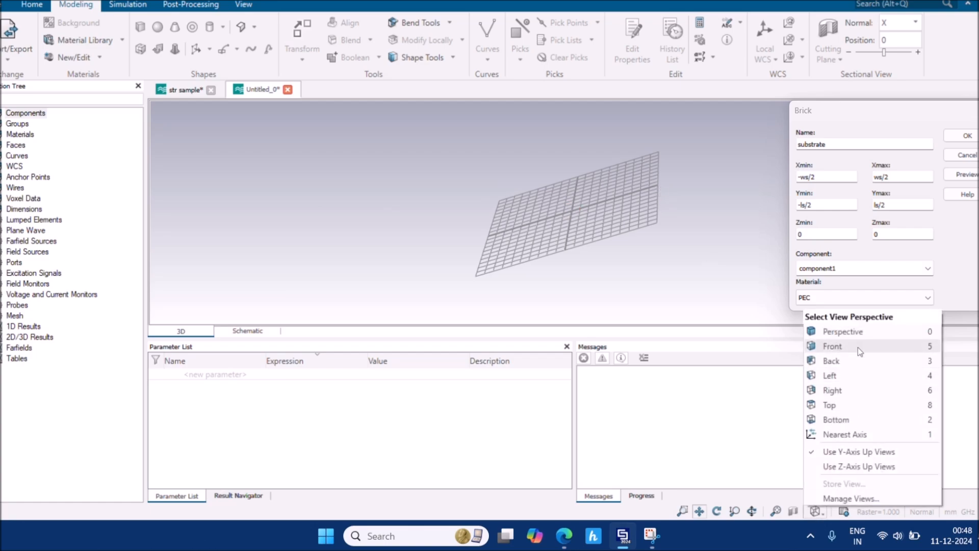
left_click(843, 420)
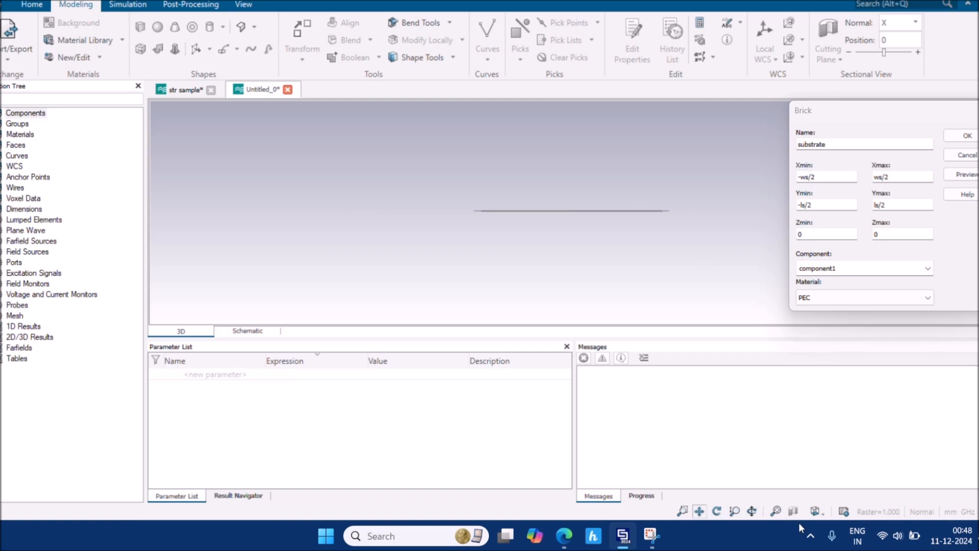
left_click(815, 511)
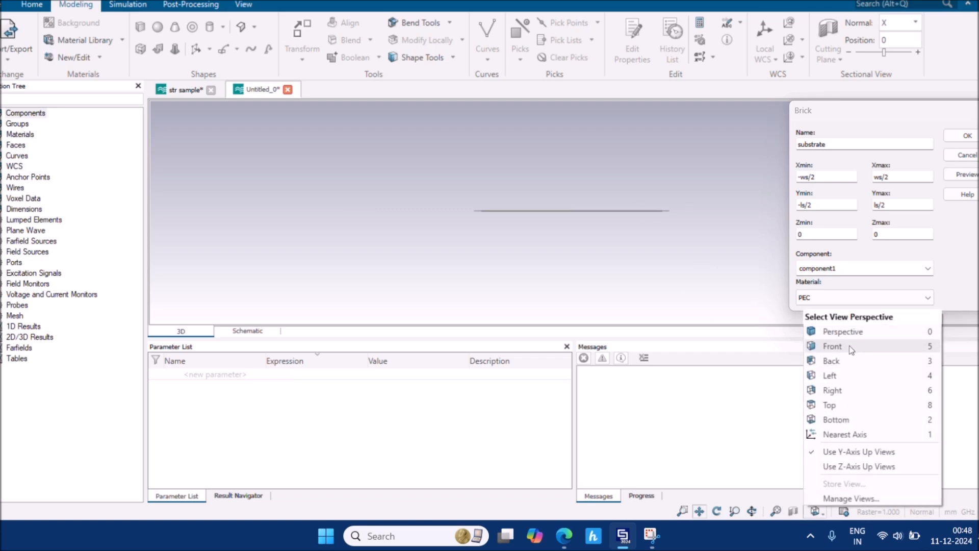
left_click(833, 346)
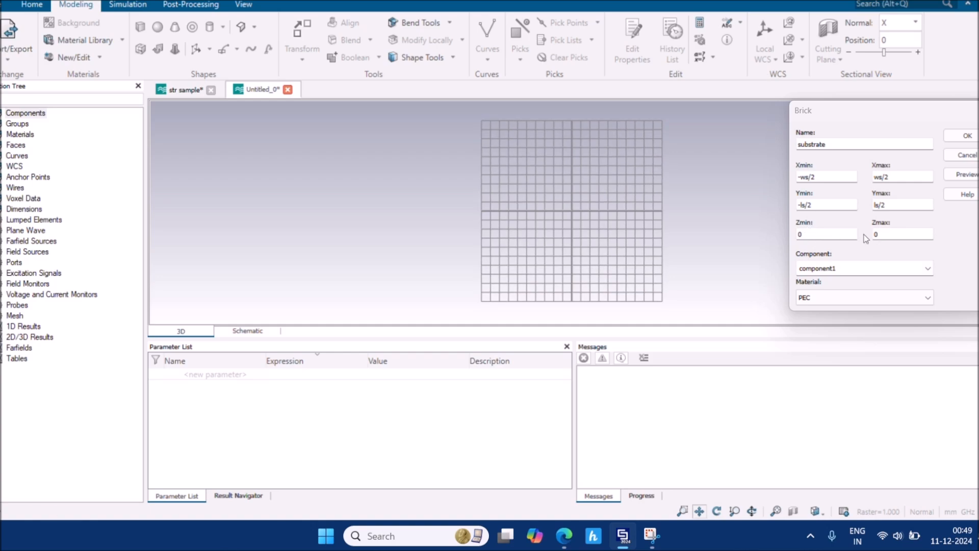
double_click(886, 233)
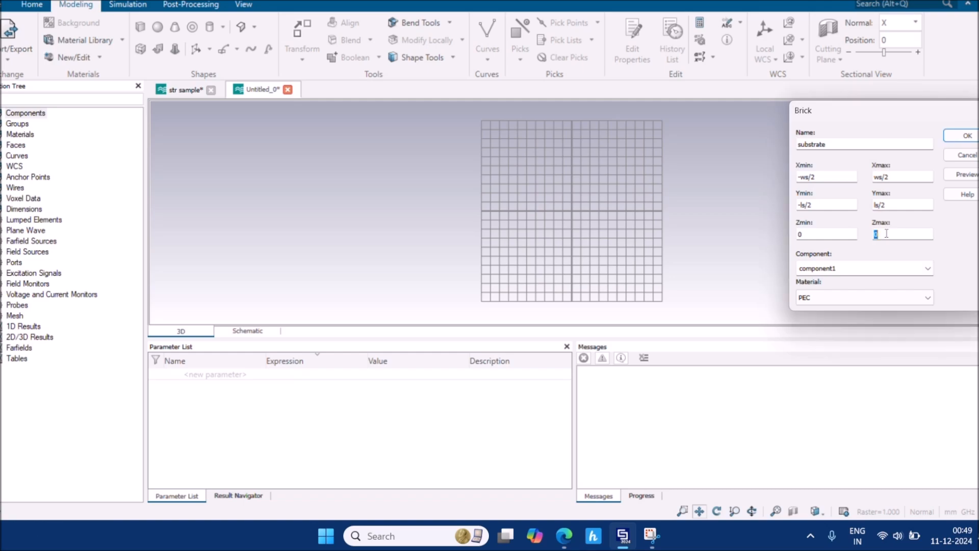
type("hs")
left_click(887, 234)
mouse_move(567, 536)
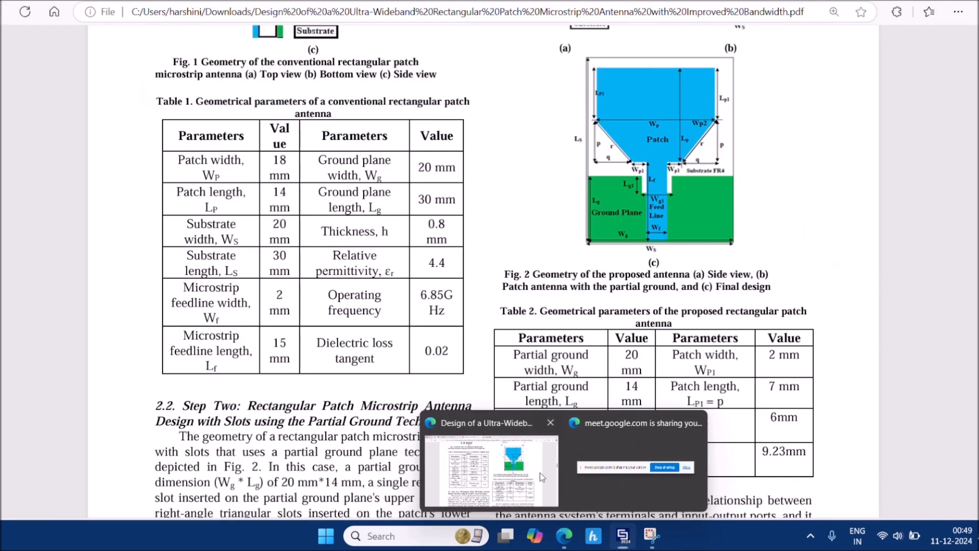
left_click(557, 482)
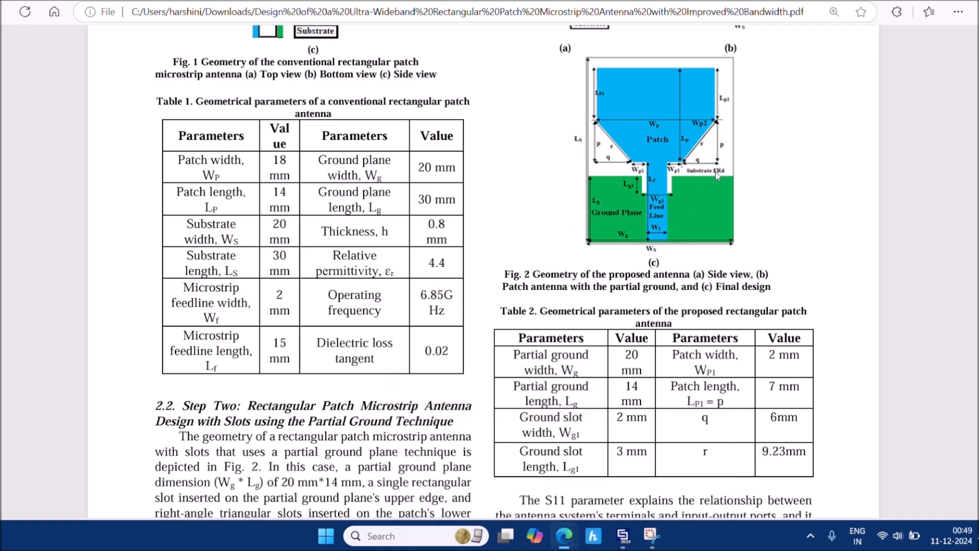
mouse_move(625, 540)
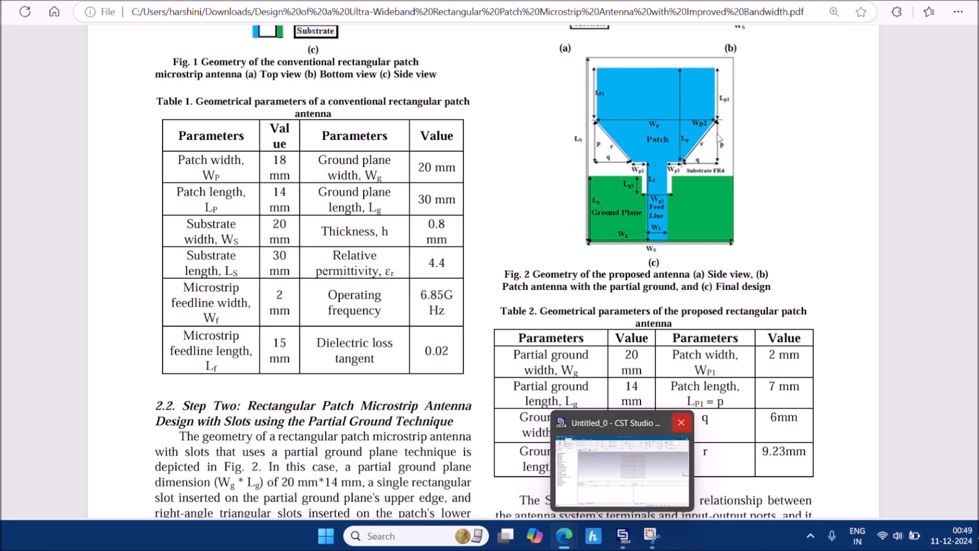
scroll(723, 172, "down", 5)
scroll(724, 174, "up", 5)
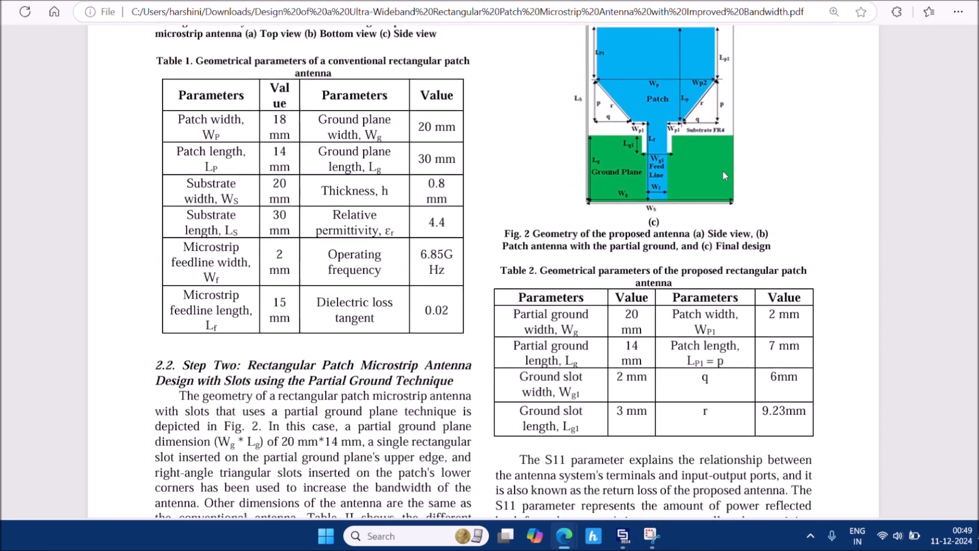
scroll(724, 175, "up", 3, "ctrl")
scroll(723, 170, "up", 2, "ctrl")
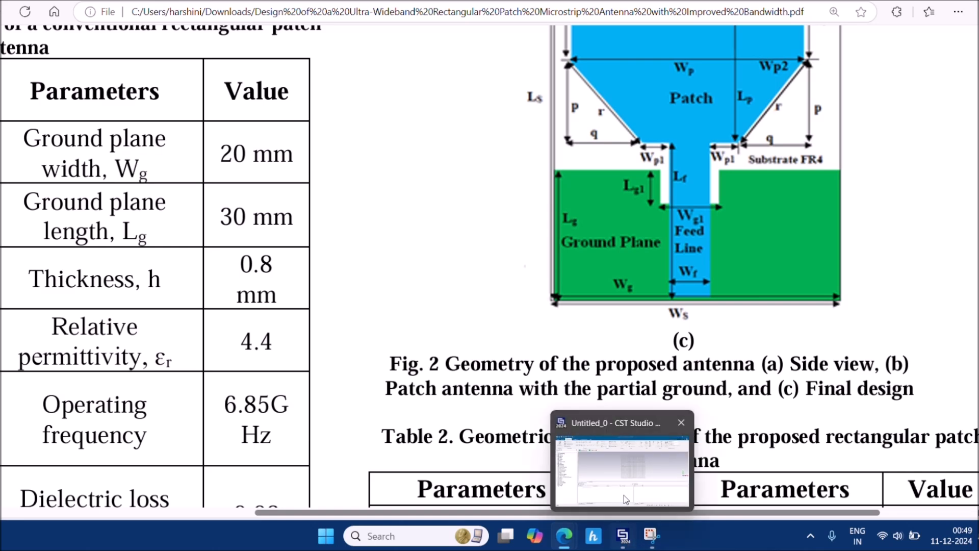
left_click(622, 488)
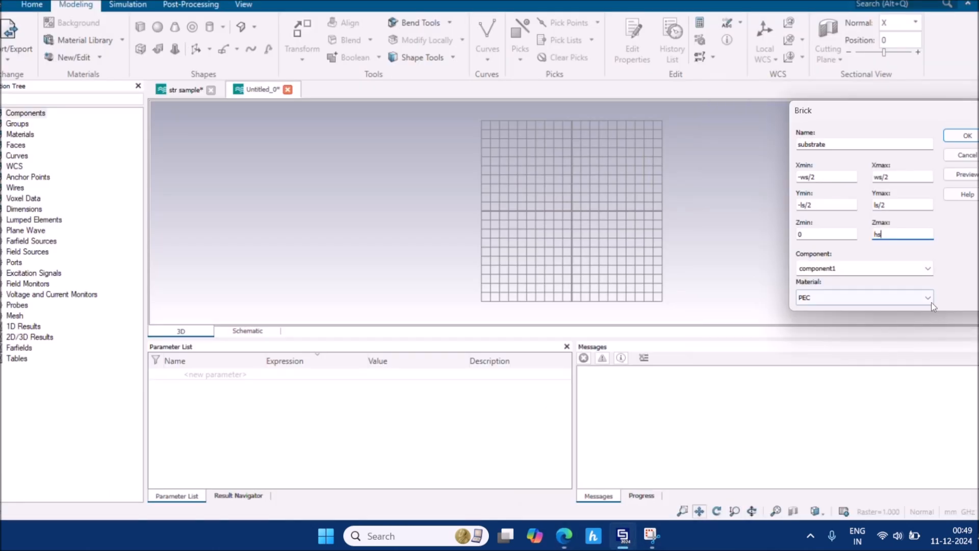
Filter the material library by 'fr' and load FR-4 (lossy) as the substrate material
left_click(928, 298)
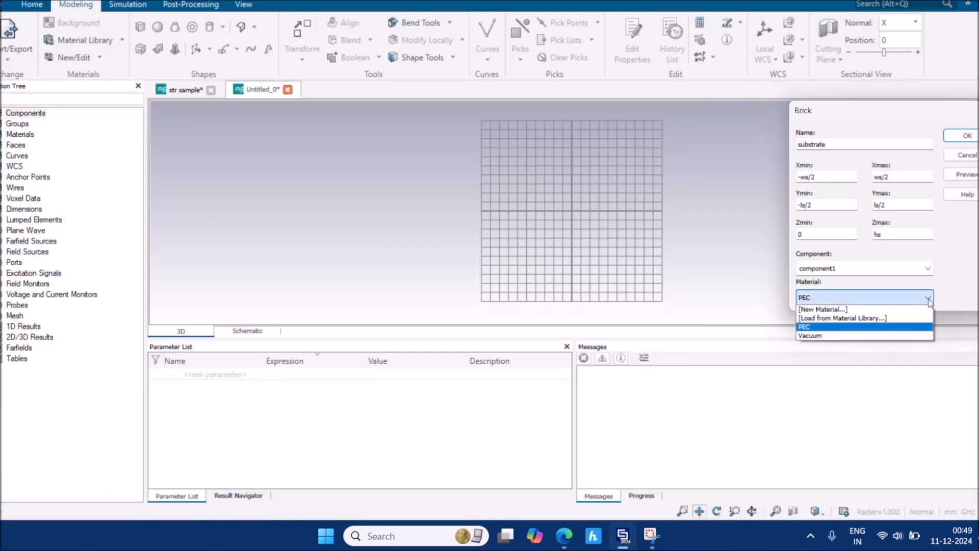
left_click(901, 318)
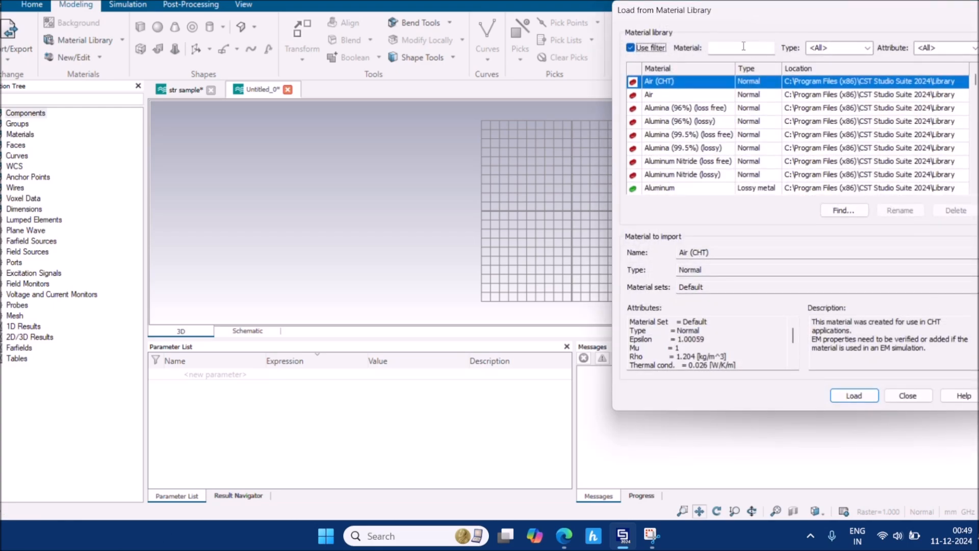
left_click(742, 50)
type("fr4")
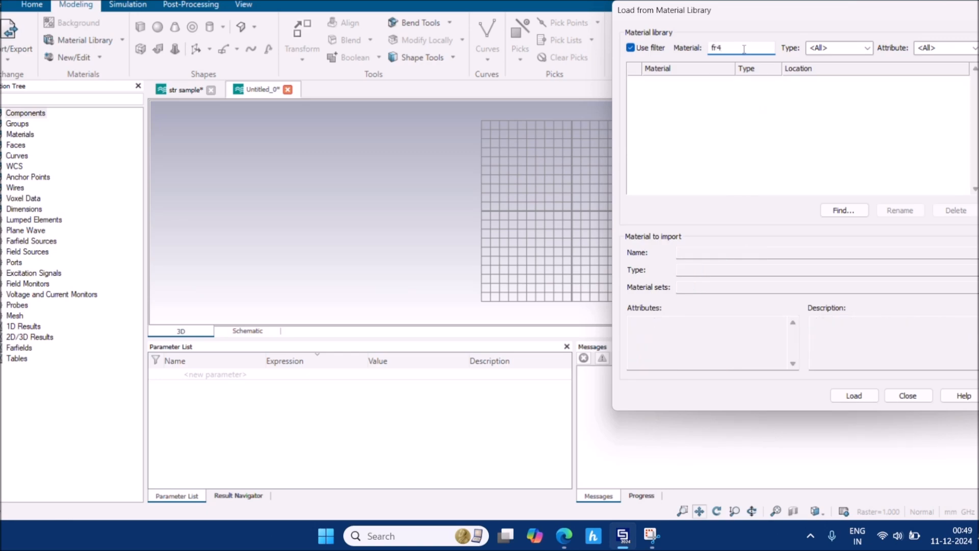
key("BackSpace")
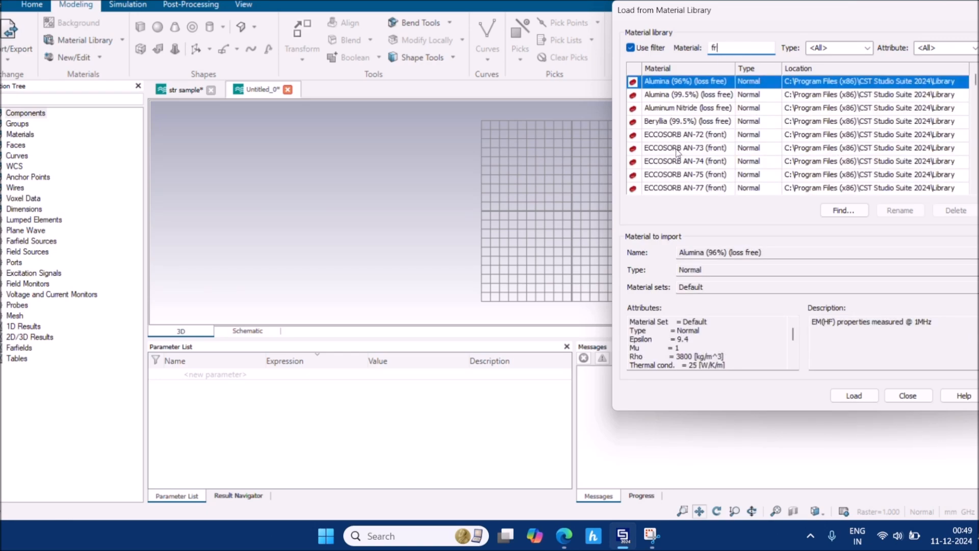
scroll(678, 152, "down", 2)
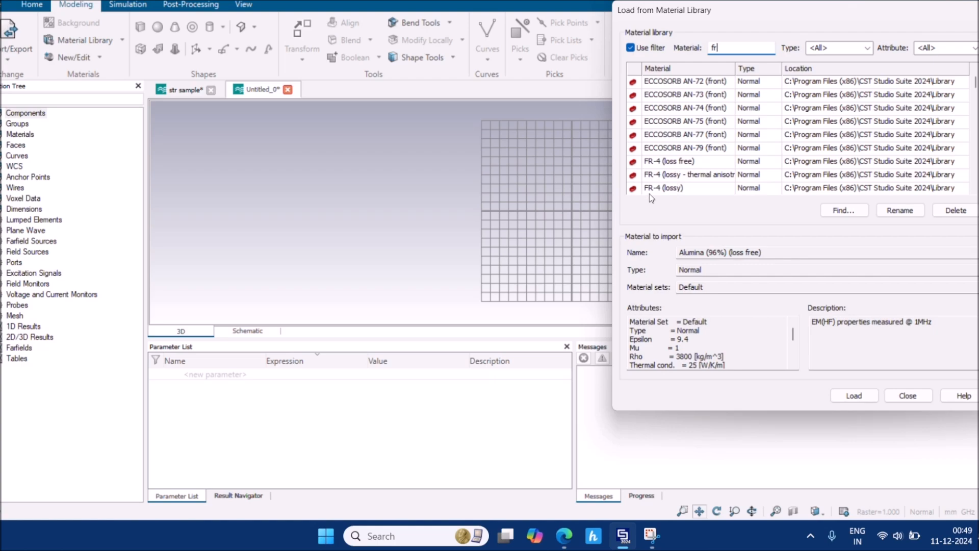
left_click(692, 192)
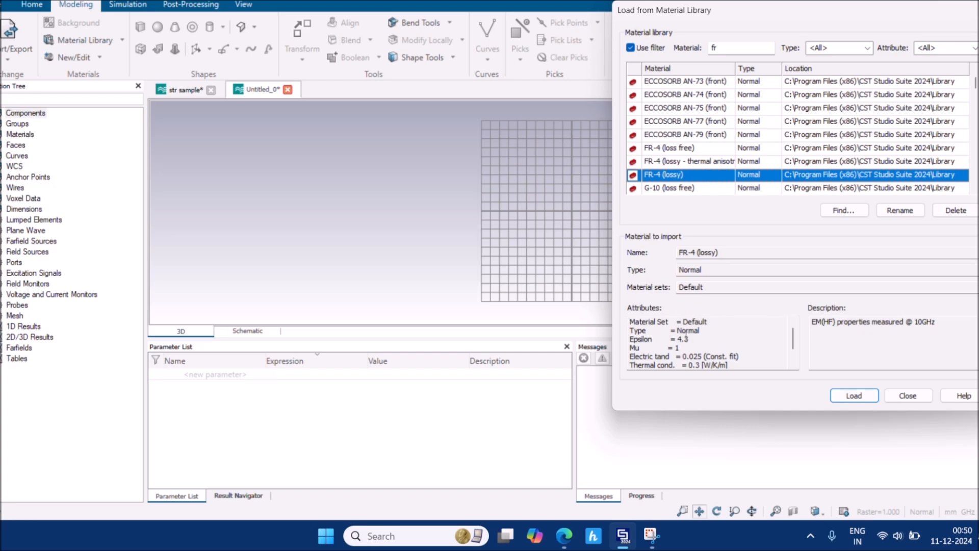
left_click(855, 397)
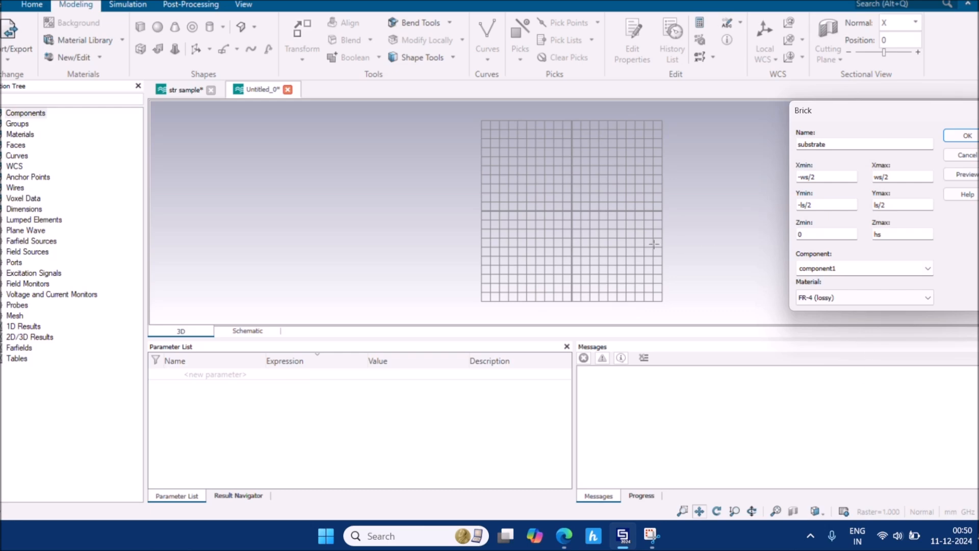
Preview the substrate and define substrate width ws = 20 from the paper's table
left_click(957, 176)
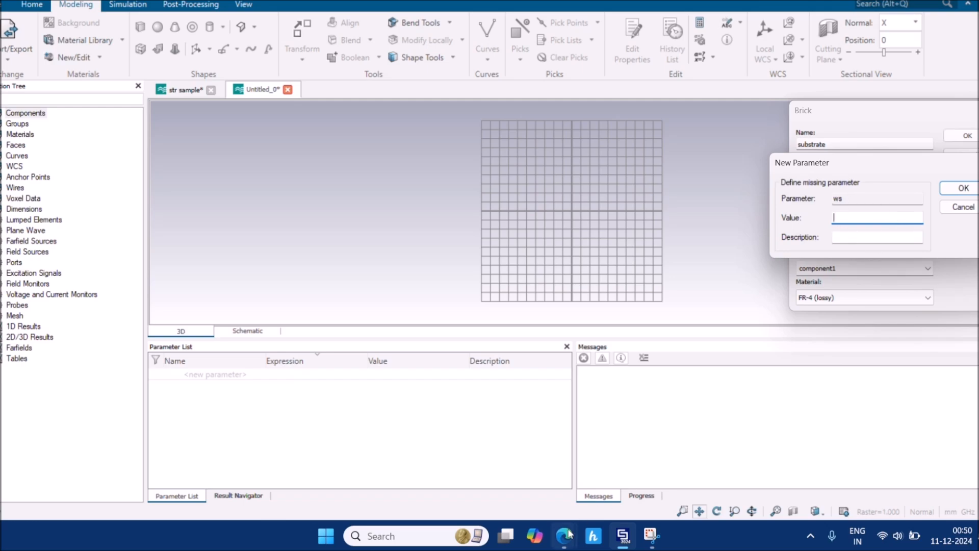
mouse_move(564, 536)
left_click(526, 482)
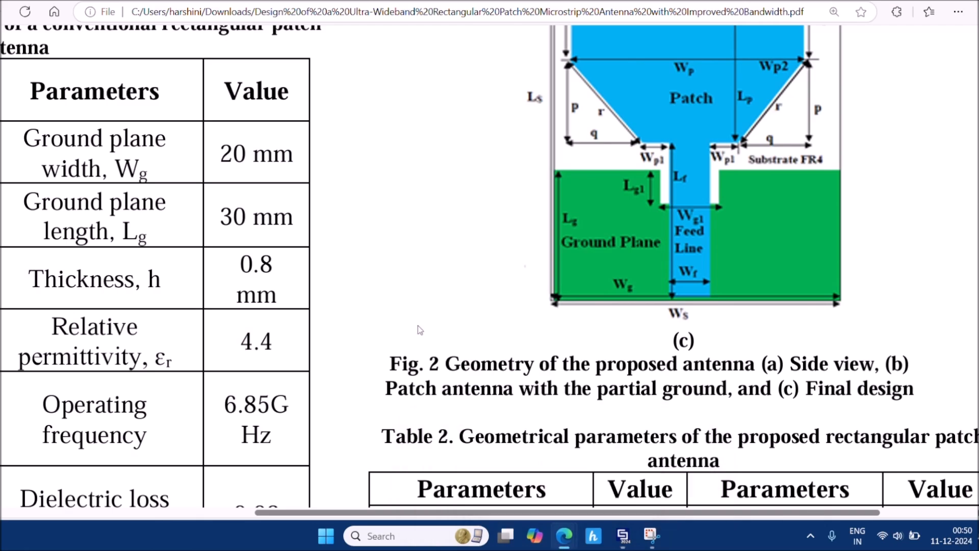
scroll(417, 326, "down", 3, "ctrl")
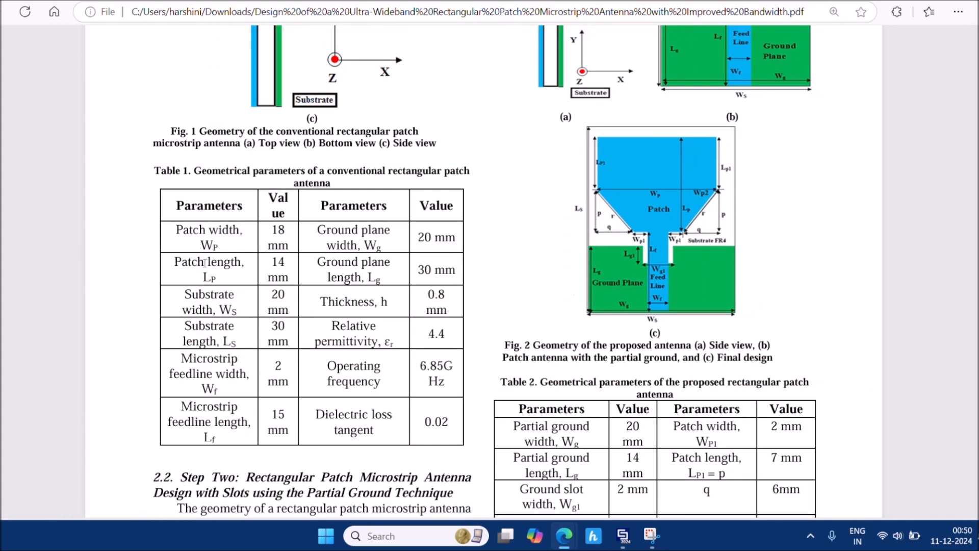
left_click_drag(270, 294, 297, 306)
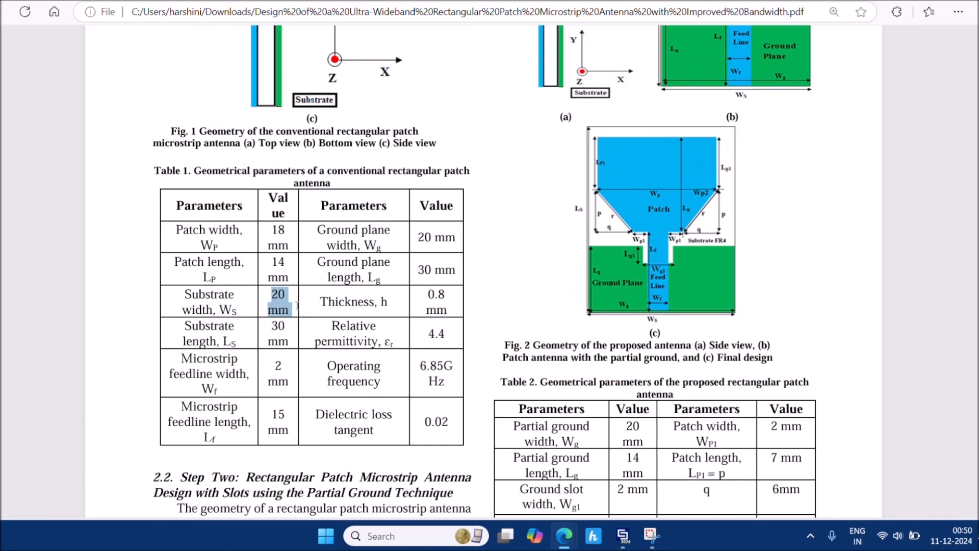
mouse_move(622, 538)
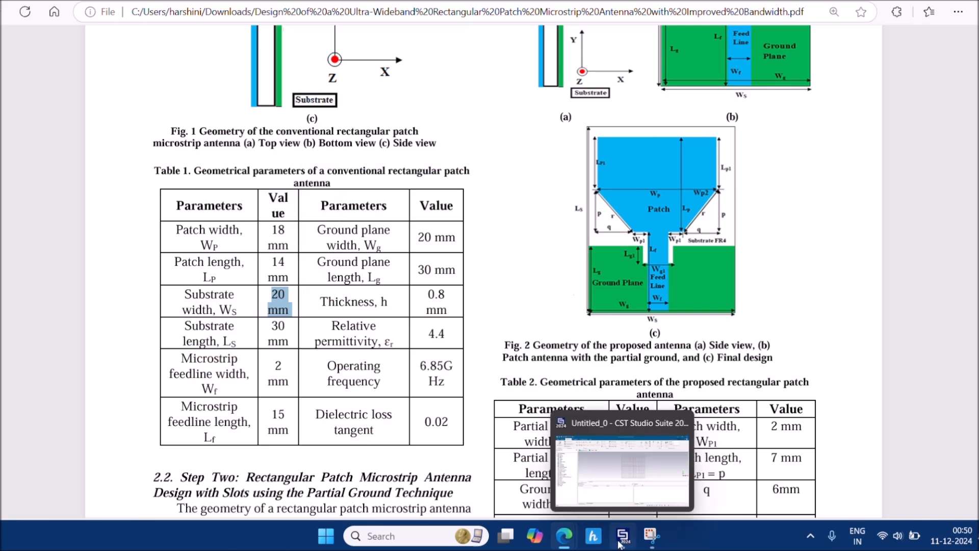
left_click(627, 482)
type("20")
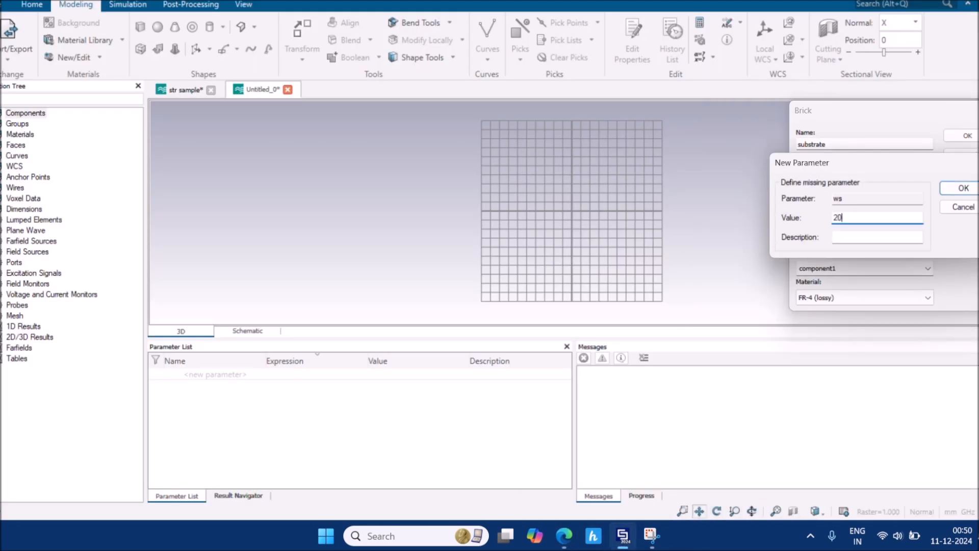
key("Return")
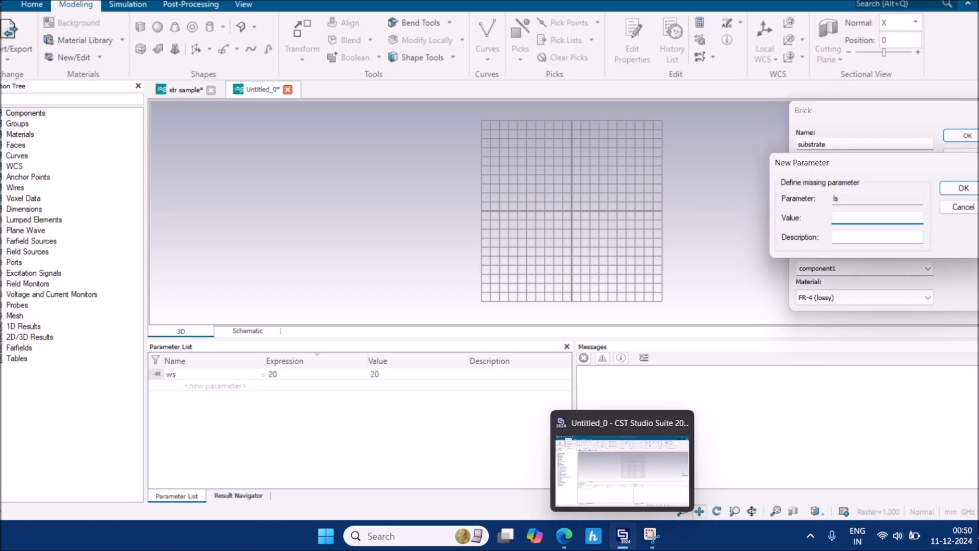
Define substrate length ls = 30, as given in the paper
mouse_move(563, 535)
left_click(439, 415)
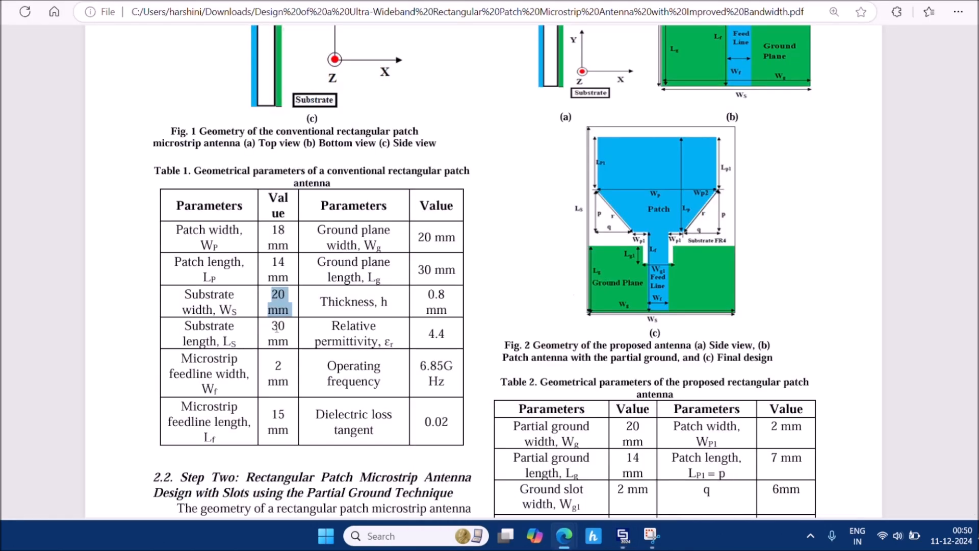
mouse_move(623, 536)
left_click(622, 497)
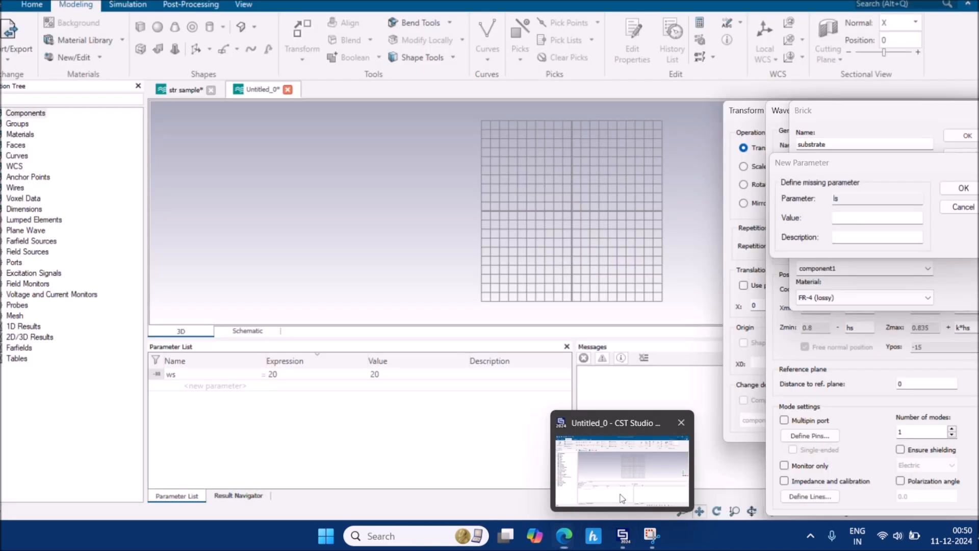
type("30")
key("Return")
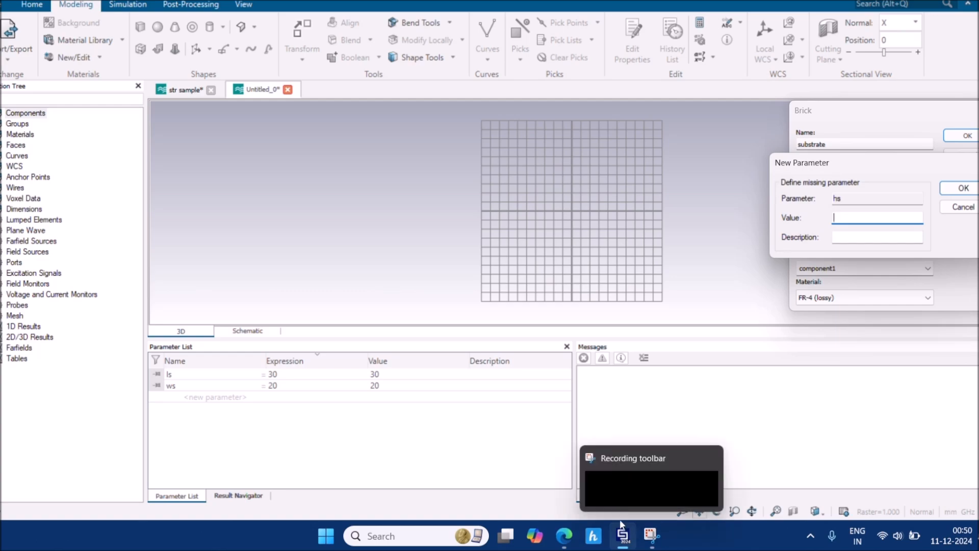
Define substrate thickness hs = 0.8 and create the FR-4 substrate brick
mouse_move(564, 536)
left_click(538, 505)
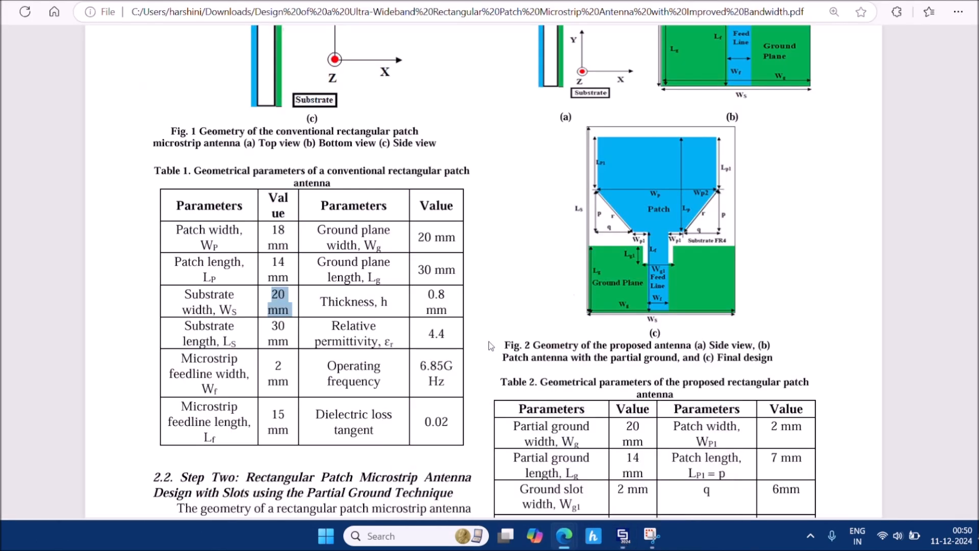
left_click_drag(431, 296, 447, 312)
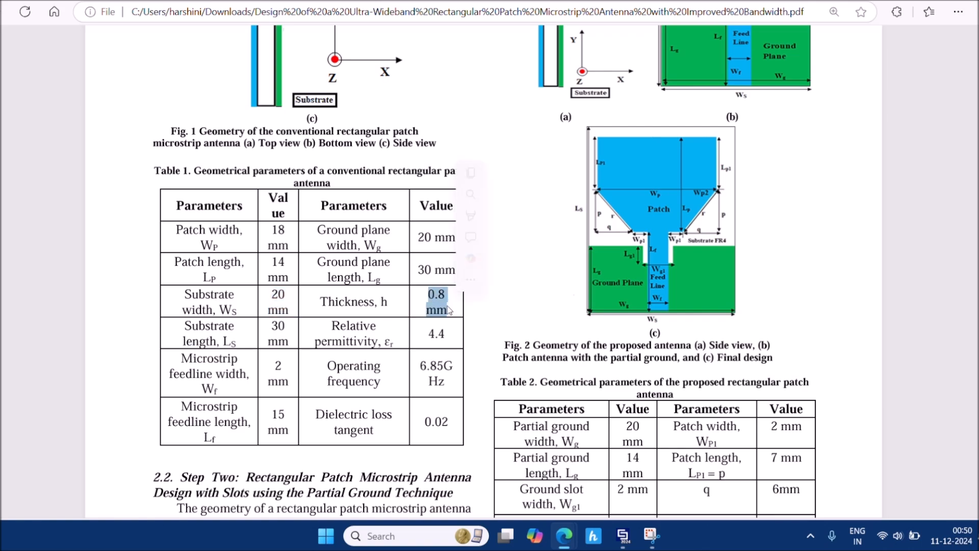
mouse_move(622, 535)
left_click(638, 459)
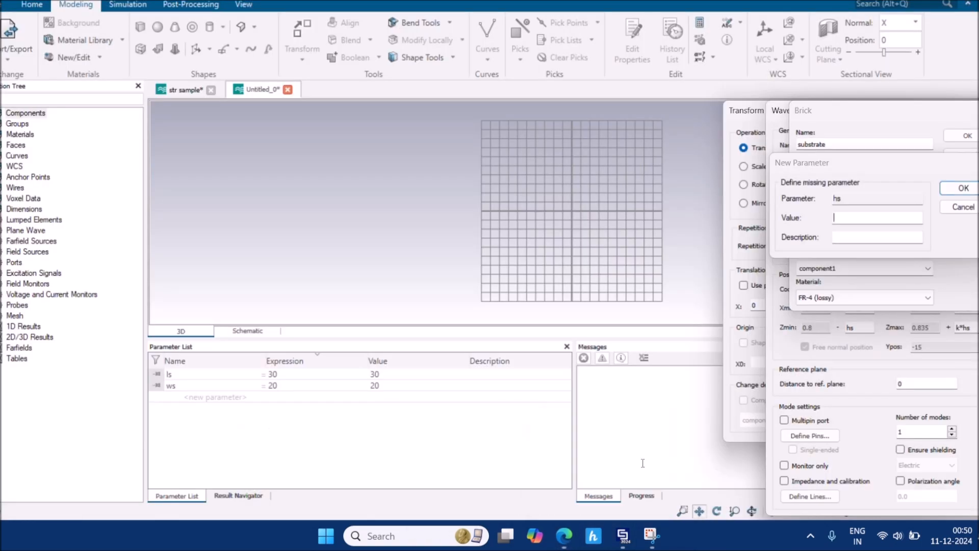
type("0.8")
key("Return")
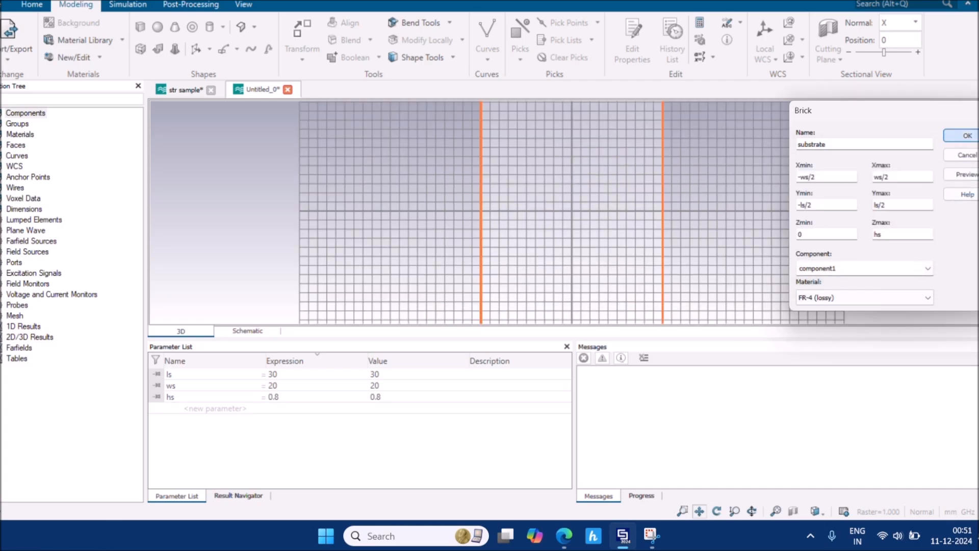
left_click(968, 136)
scroll(654, 221, "down", 2)
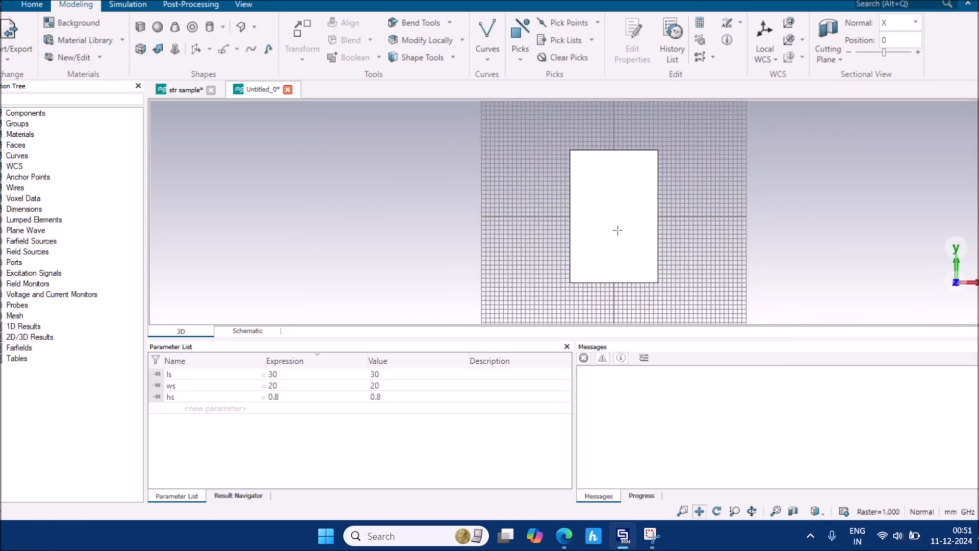
Switch to the back view, re-centre the substrate with the grid shown, and start a new brick
left_click(815, 510)
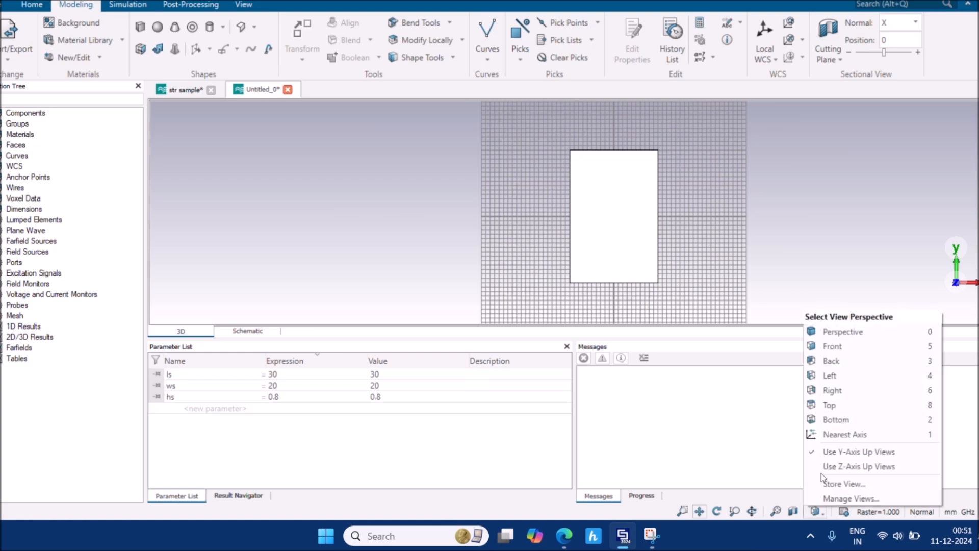
left_click(849, 361)
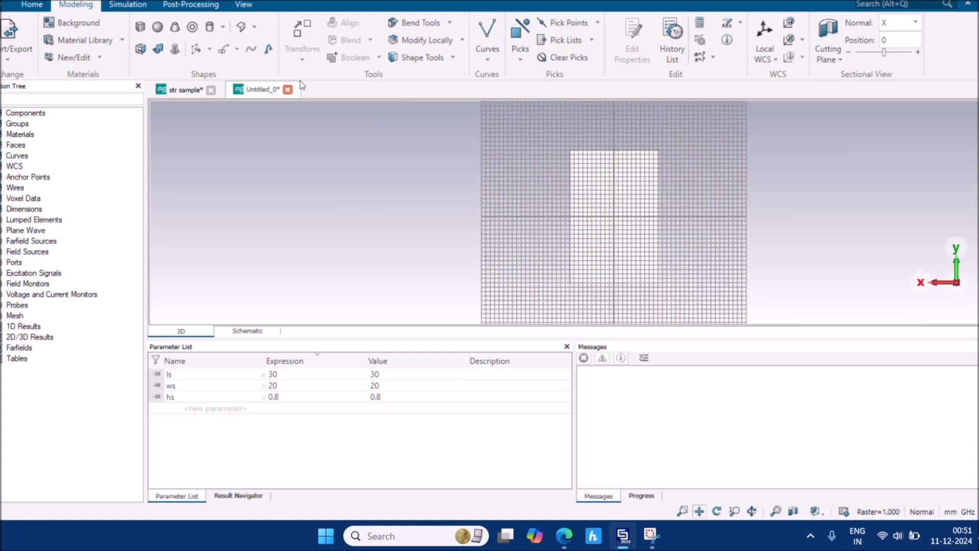
left_click(244, 9)
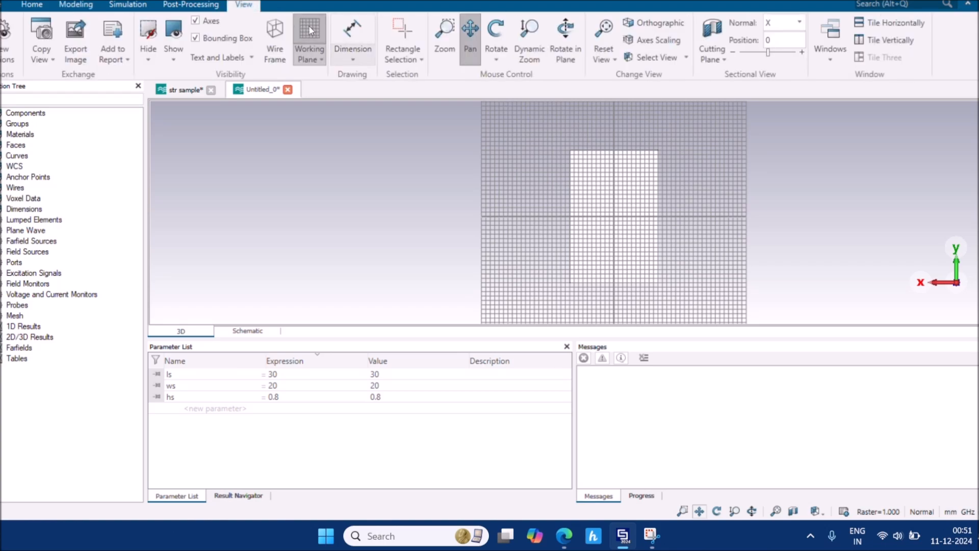
left_click(309, 26)
scroll(467, 210, "down", 2)
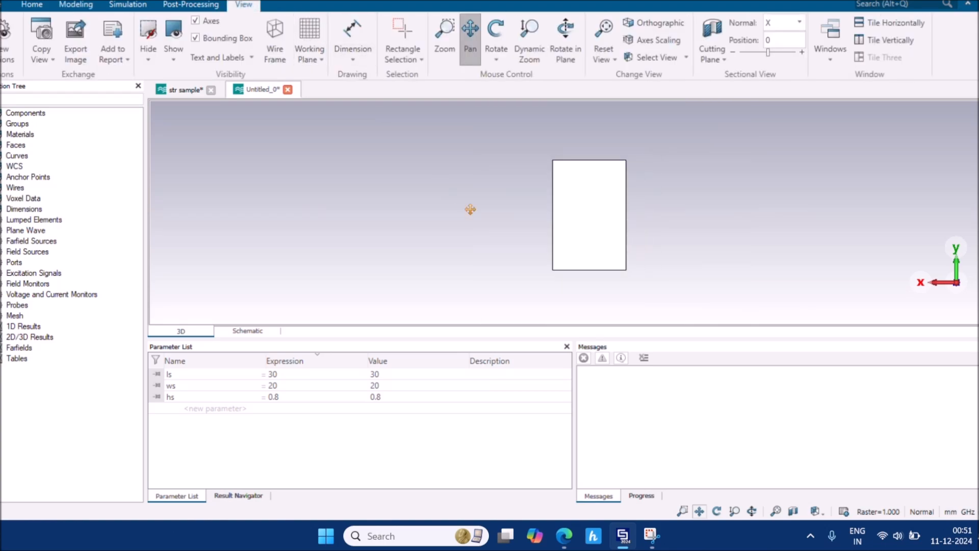
left_click_drag(468, 210, 371, 207)
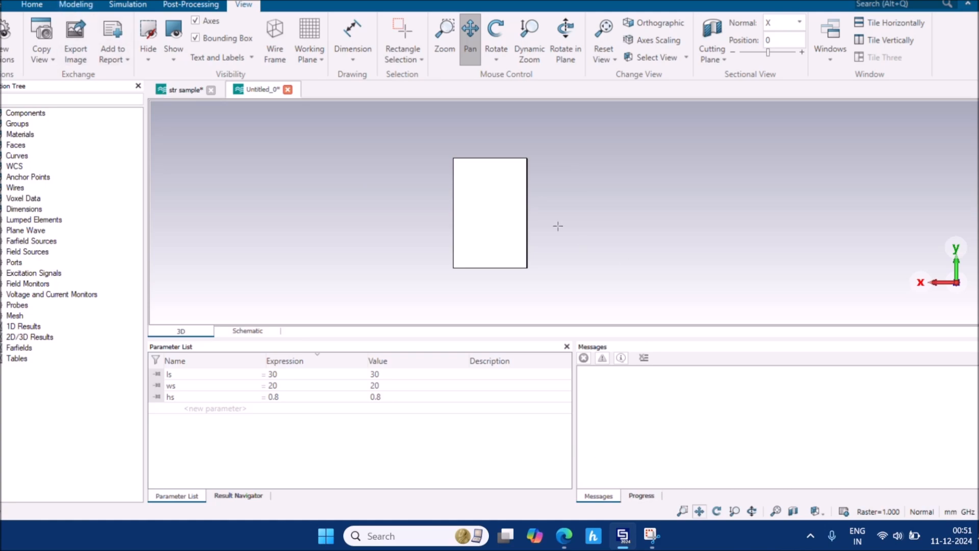
left_click(310, 37)
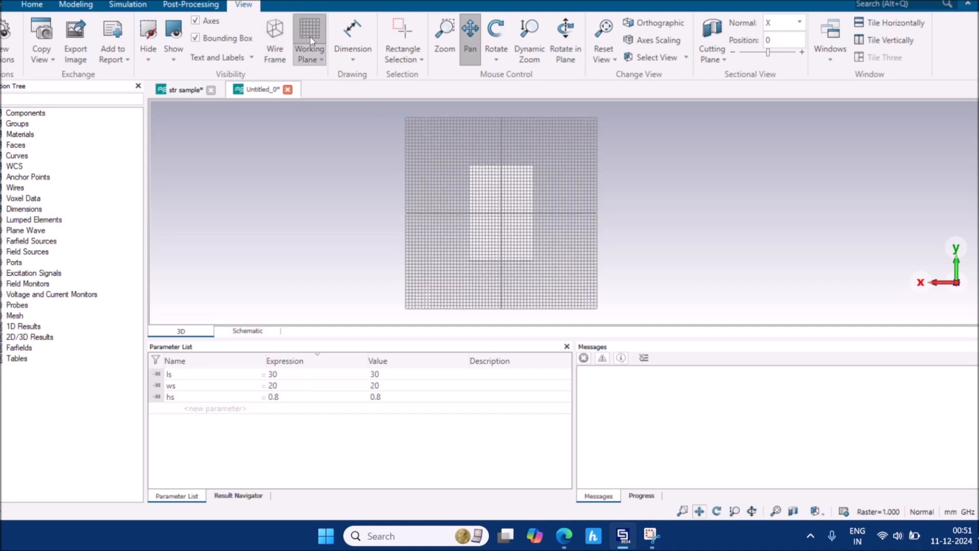
left_click(83, 9)
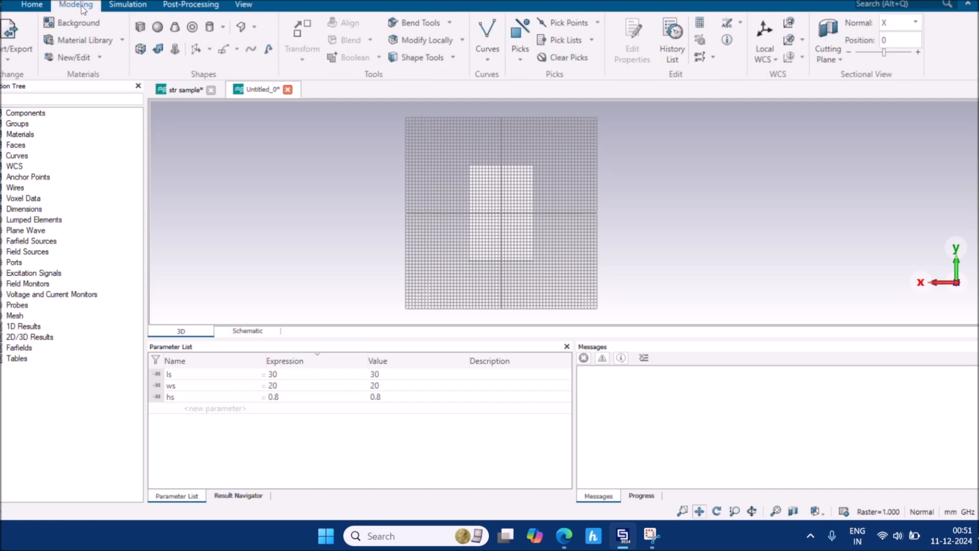
left_click(141, 28)
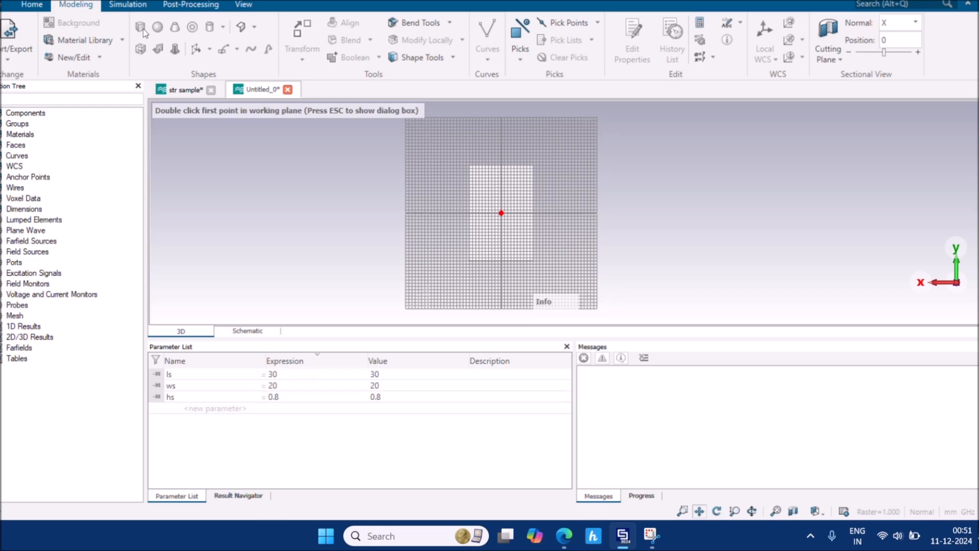
Name the new brick 'ground plane' and set X from -wg/2 to wg/2
key("Escape")
left_click_drag(827, 143, 797, 143)
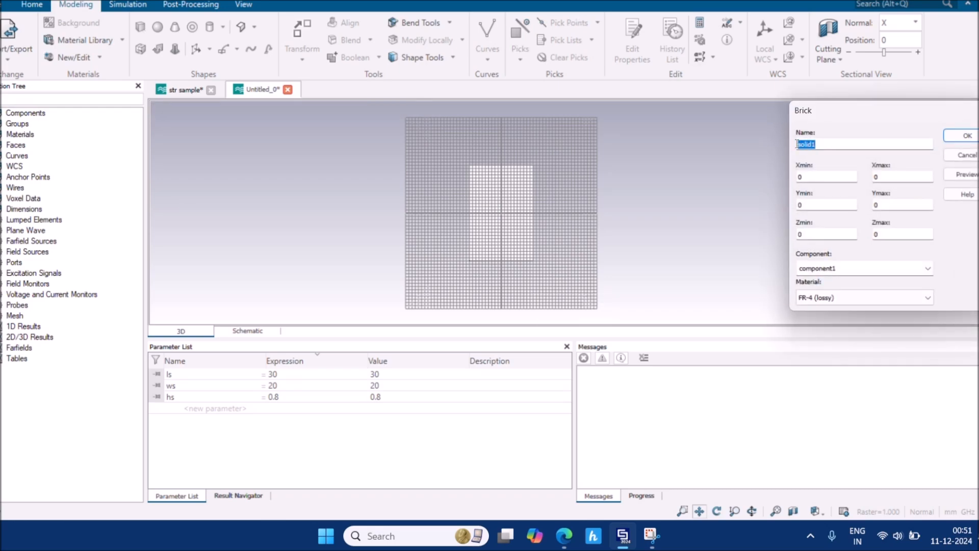
type("ground plane")
left_click(831, 175)
type("-wg/2")
left_click(880, 174)
key("BackSpace")
type("wg")
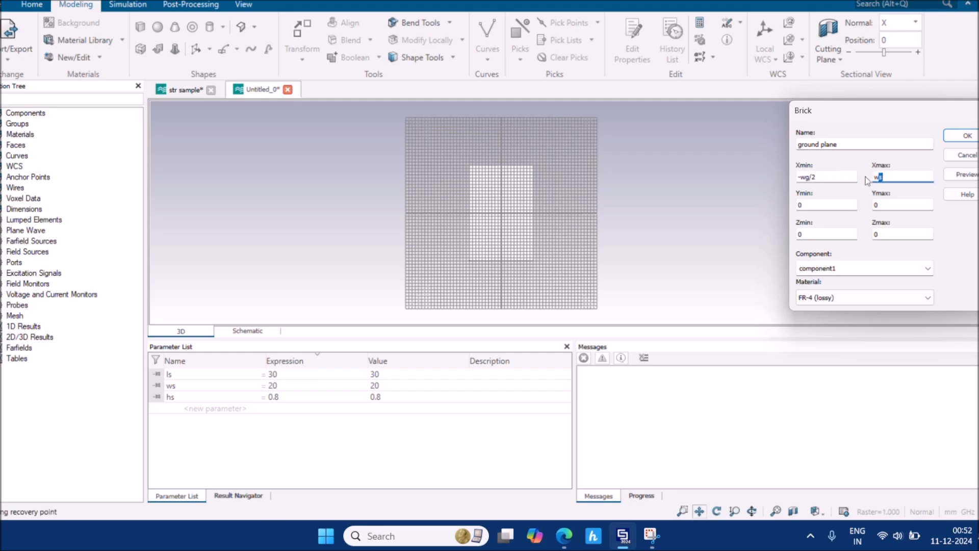
type("/2")
Set Y from -lg/2 to lg/2, Zmax to -hg, and the material to PEC
key("Tab")
type("-")
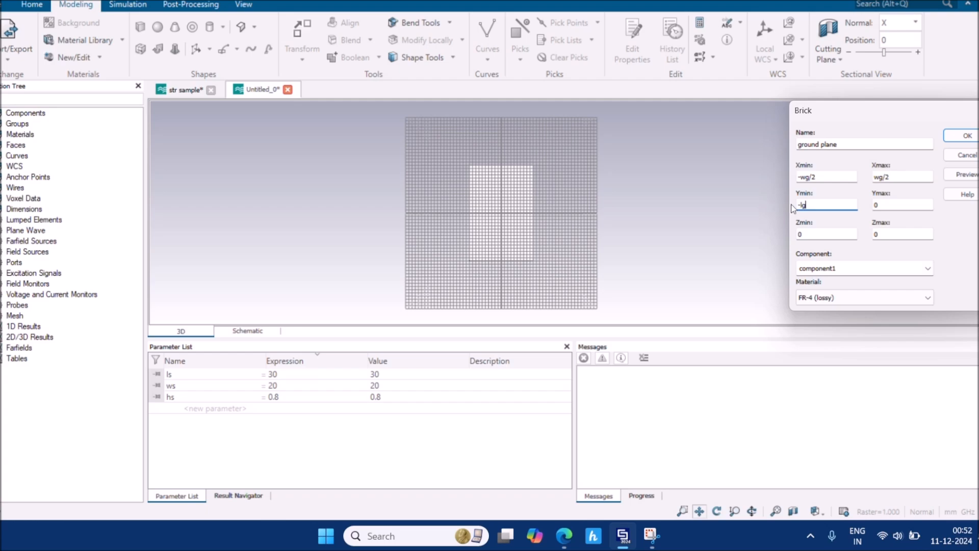
type("lg/2")
key("Tab")
type("lg/2")
double_click(884, 233)
type("-hg")
left_click(931, 297)
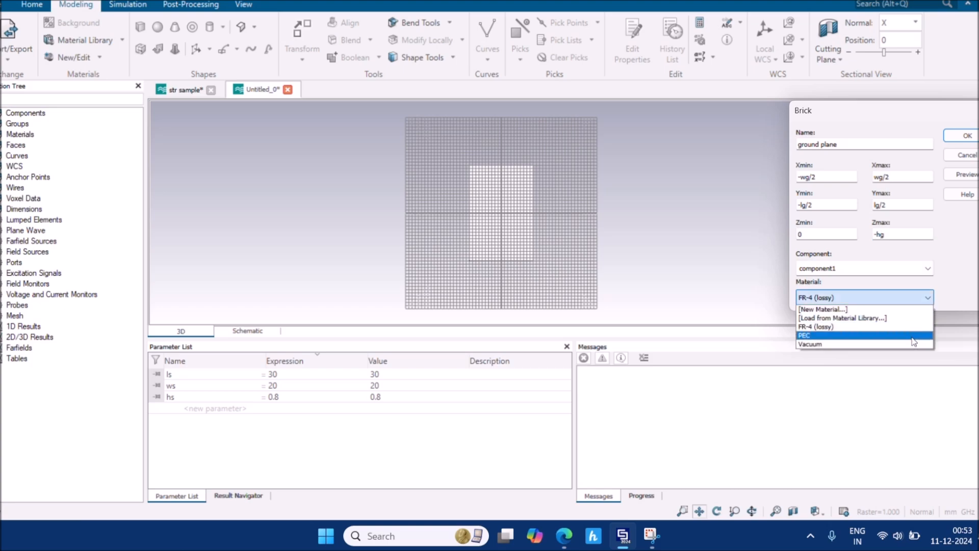
left_click(899, 336)
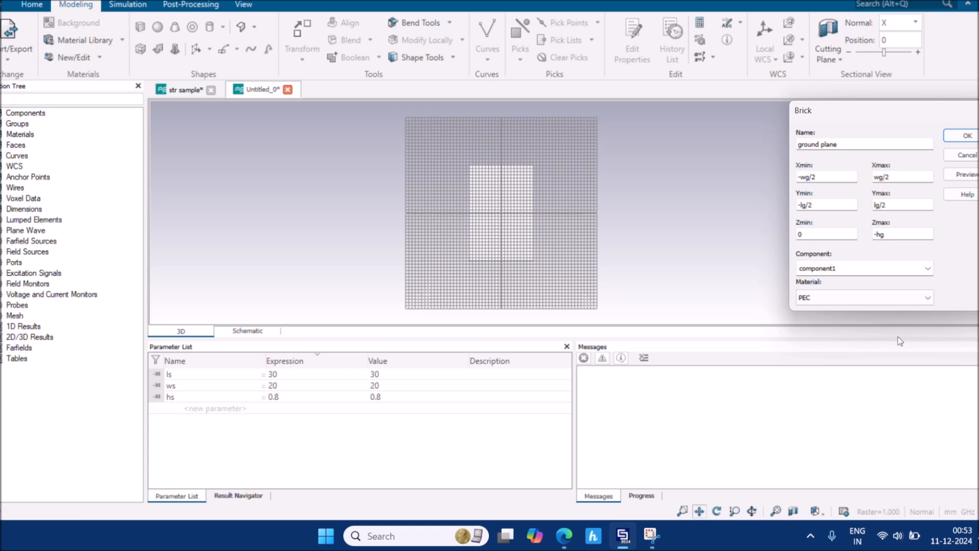
Preview the brick and define ground width wg = 20 from the paper
left_click(966, 174)
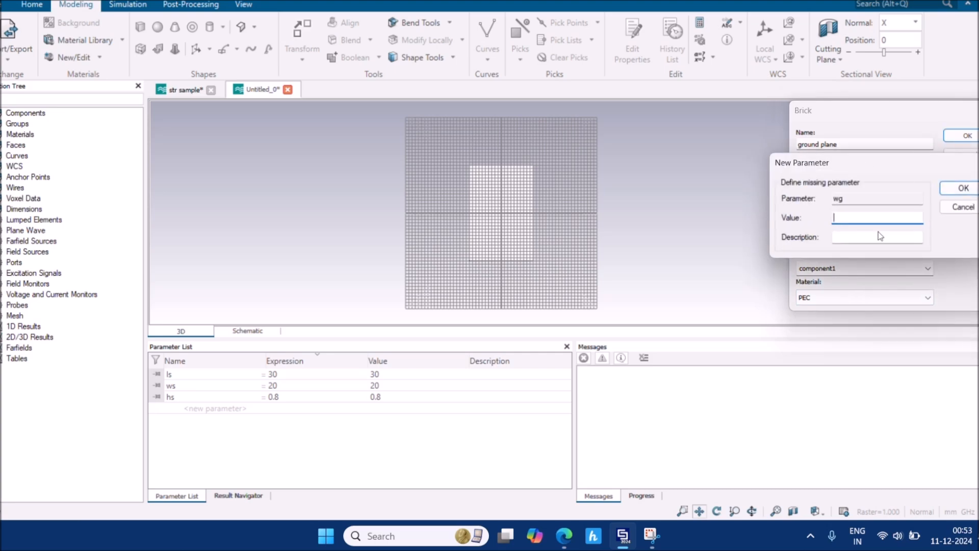
mouse_move(565, 539)
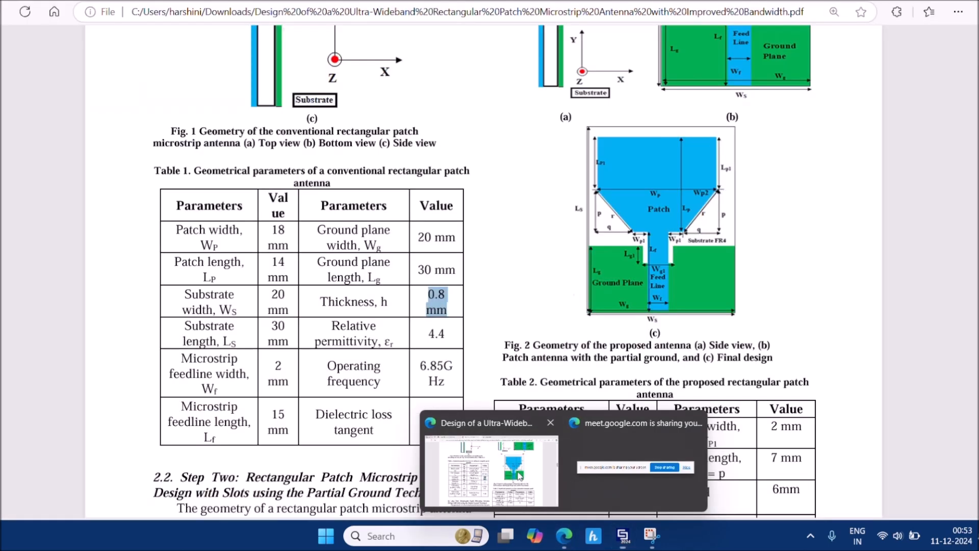
left_click(519, 476)
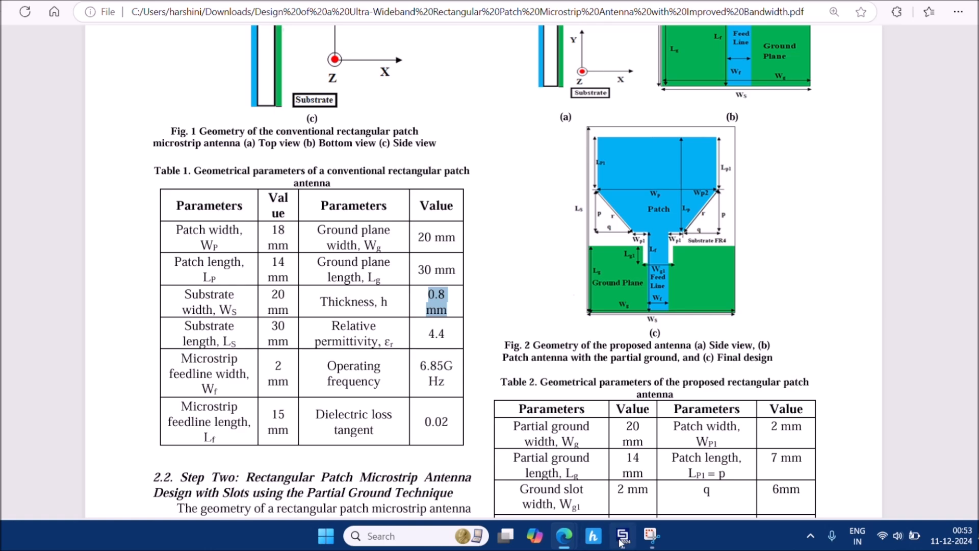
mouse_move(622, 540)
left_click(603, 482)
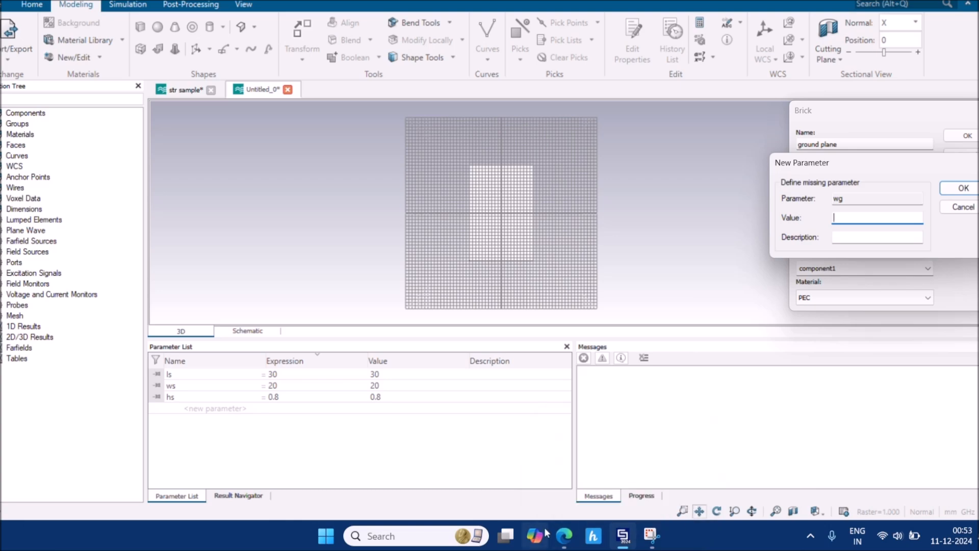
left_click(489, 471)
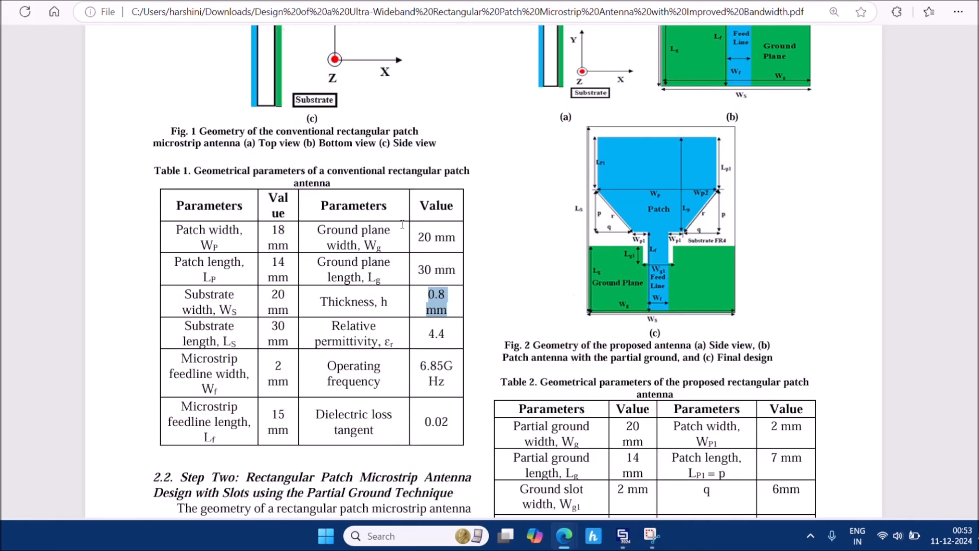
left_click_drag(419, 237, 459, 239)
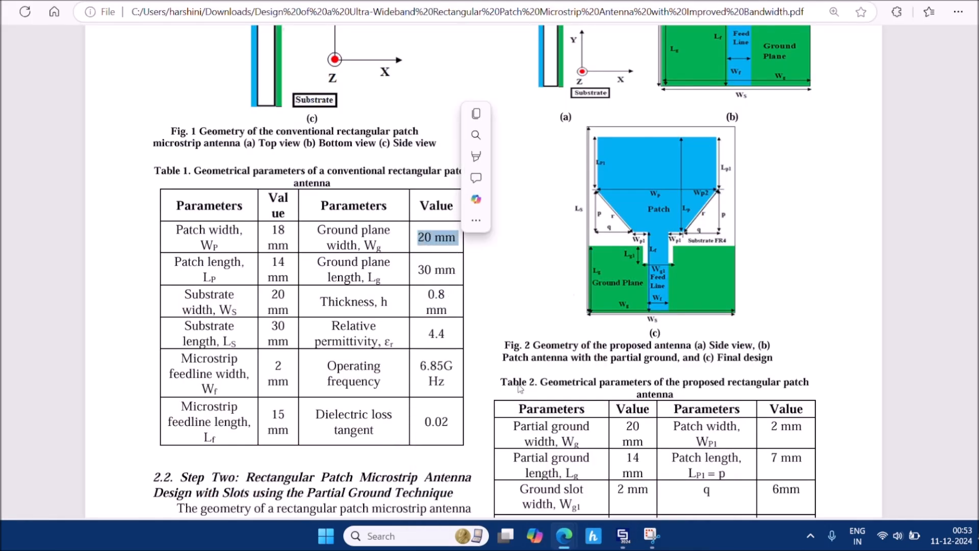
mouse_move(623, 536)
left_click(621, 476)
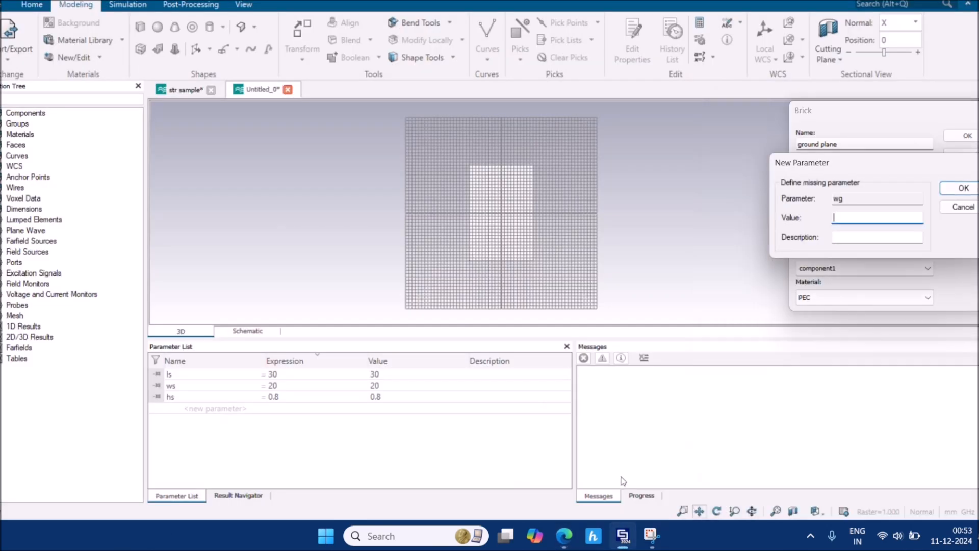
type("20")
key("Return")
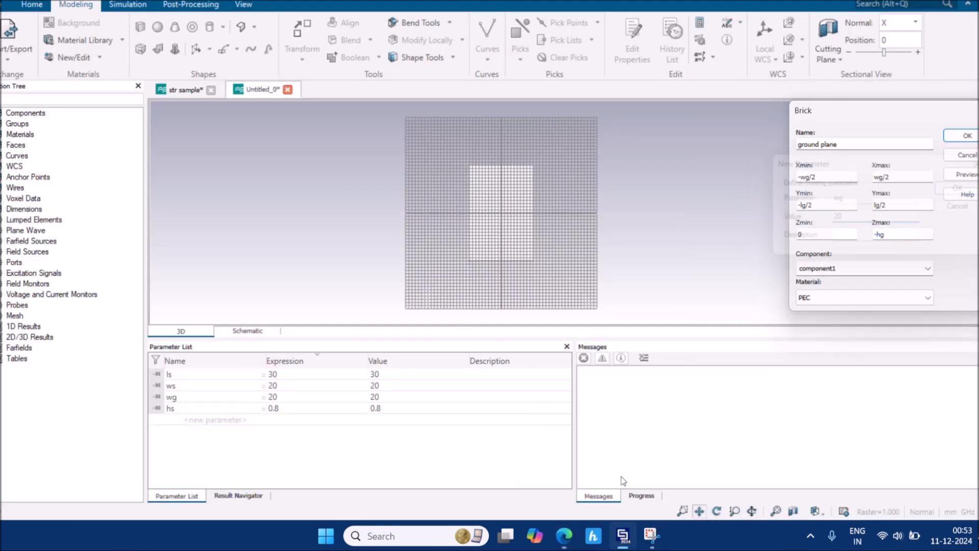
Define ground length lg = 30, as given in the paper
mouse_move(571, 545)
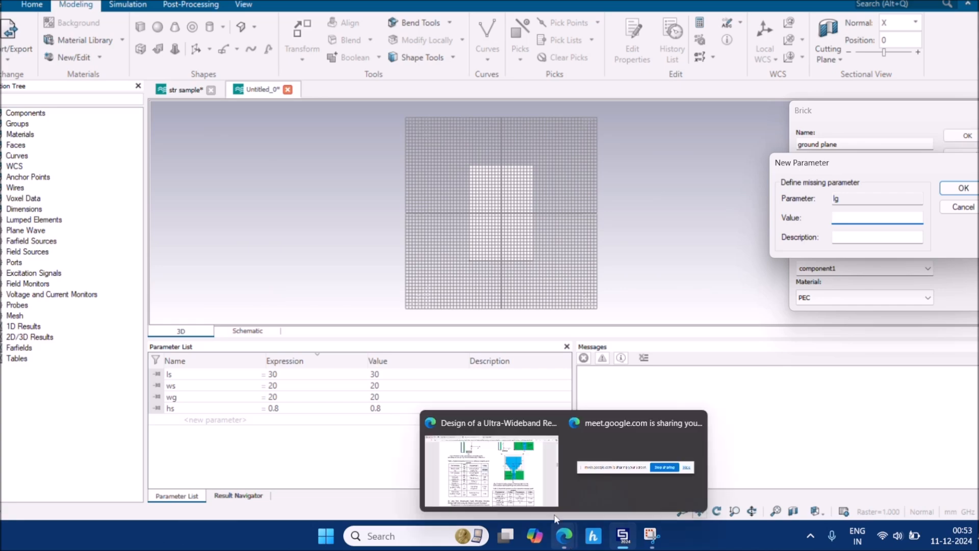
left_click(489, 462)
left_click_drag(417, 269, 462, 273)
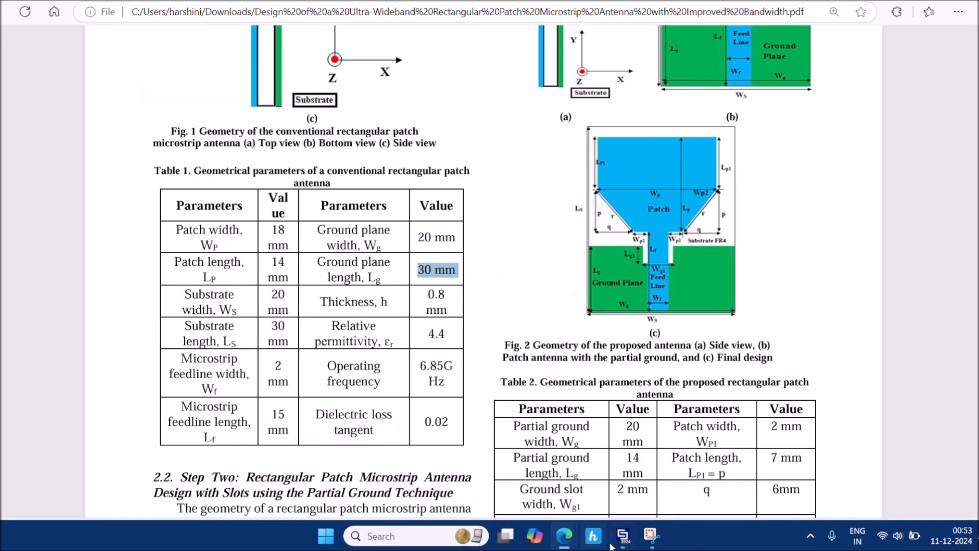
mouse_move(624, 535)
left_click(604, 490)
type("30")
key("Return")
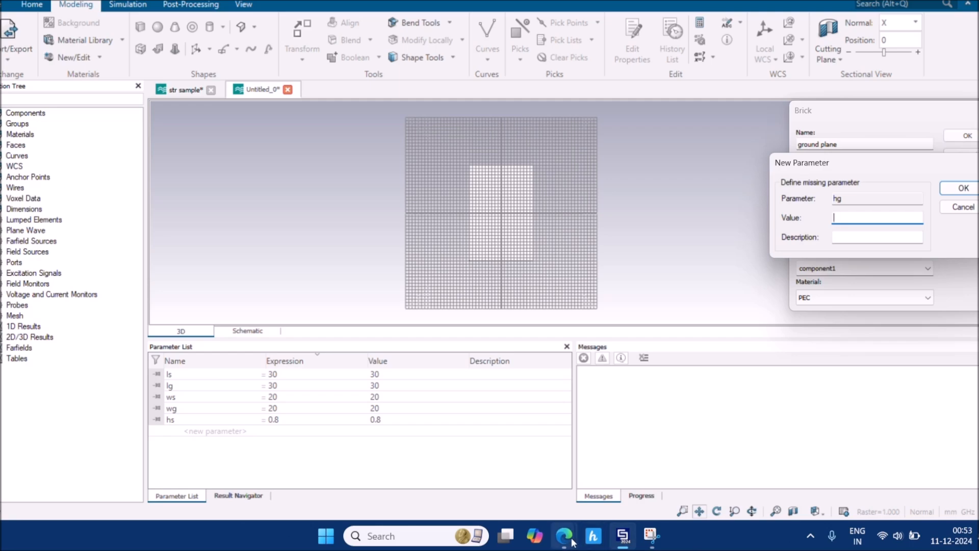
Define ground thickness hg = 0.035 after checking the paper
mouse_move(566, 538)
left_click(525, 491)
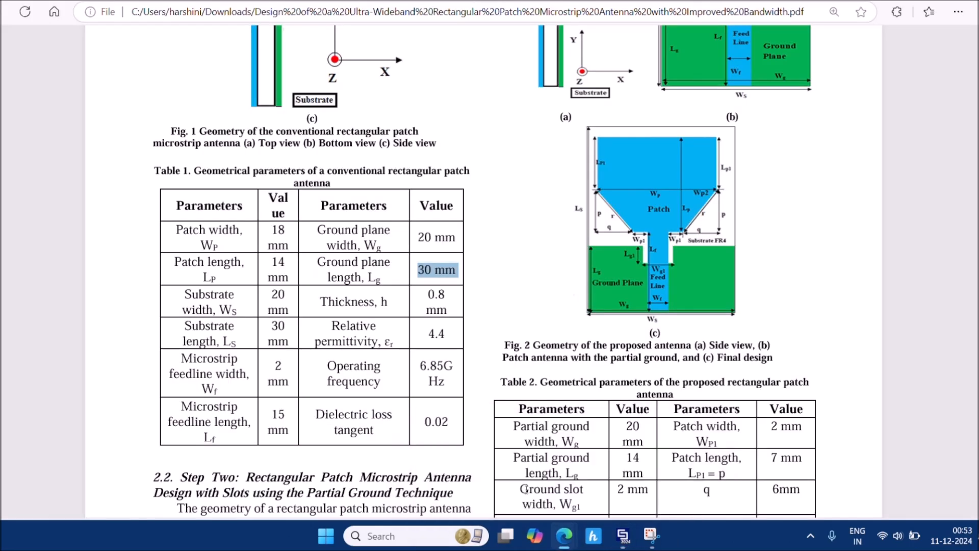
scroll(446, 341, "down", 3, "ctrl")
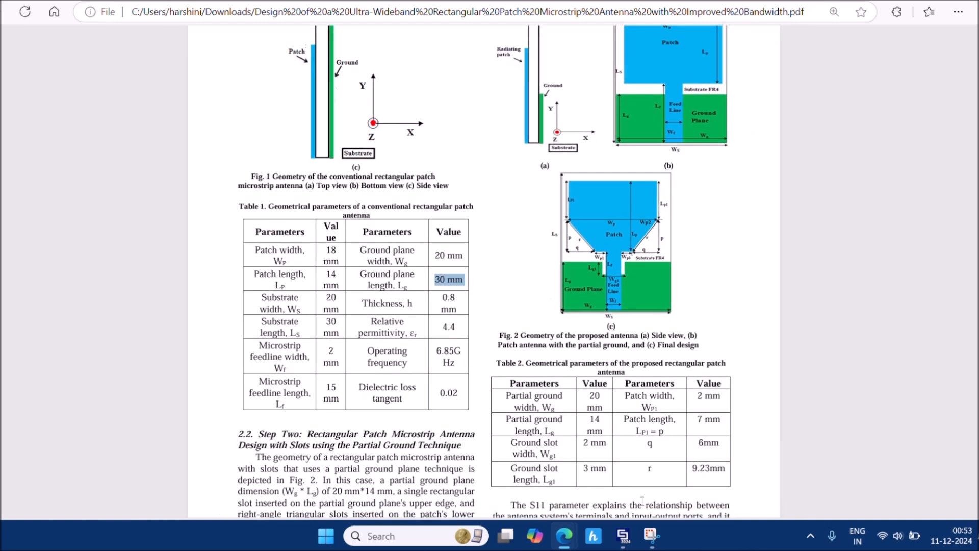
mouse_move(623, 536)
left_click(629, 465)
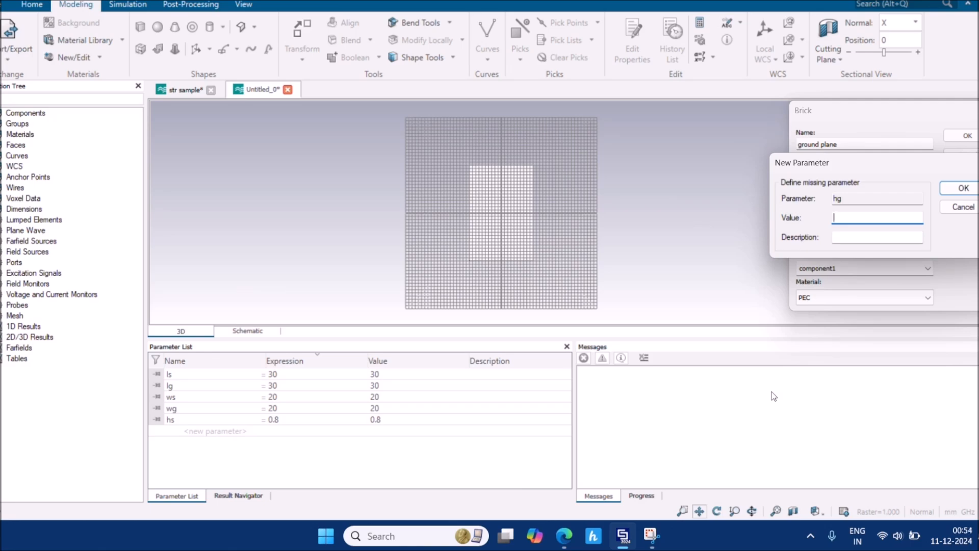
type("0.035")
key("Return")
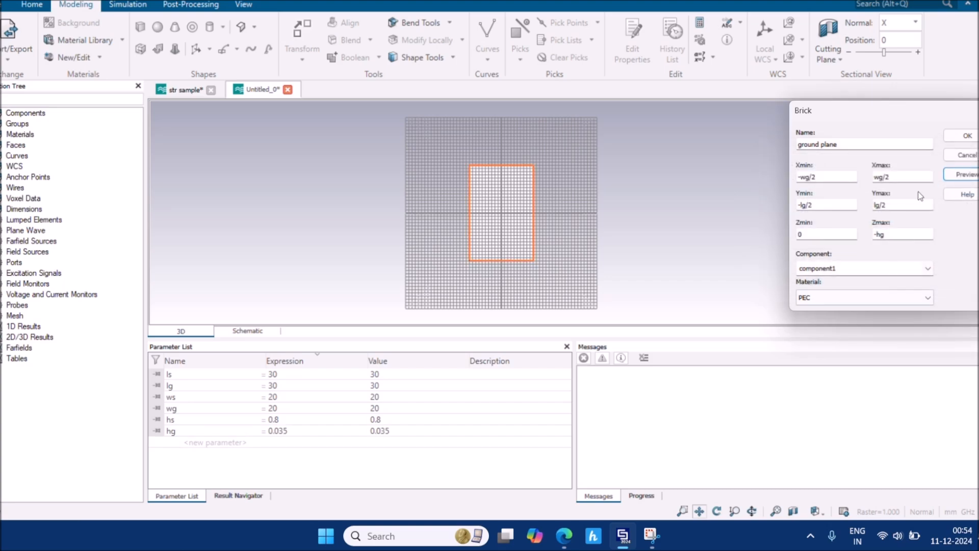
Create the ground plane brick, compare with the str sample model, and bring up the antenna paper
left_click(968, 136)
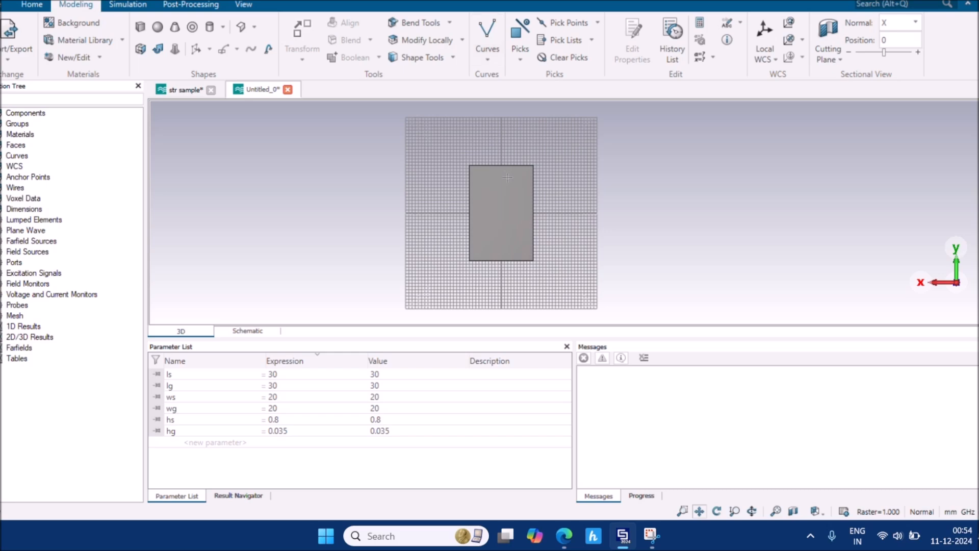
left_click(164, 91)
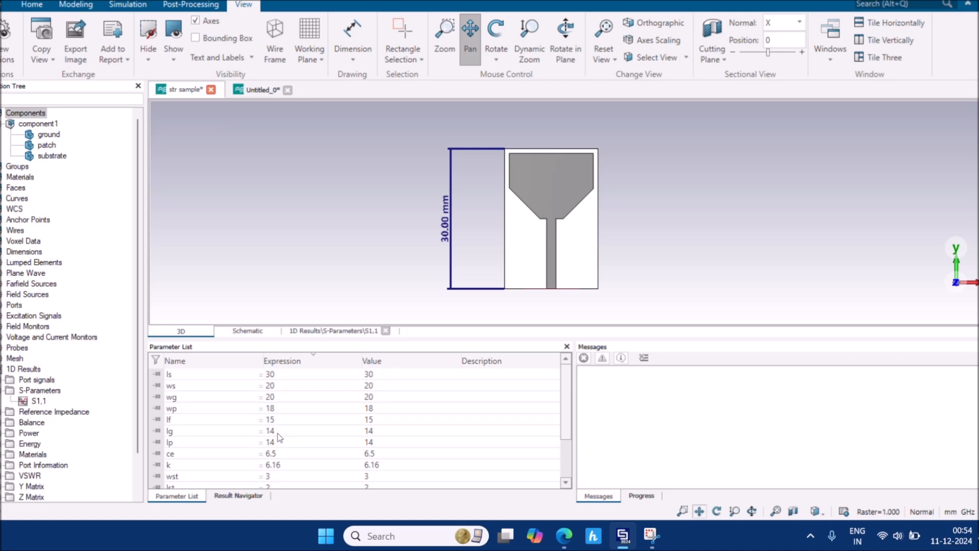
mouse_move(561, 534)
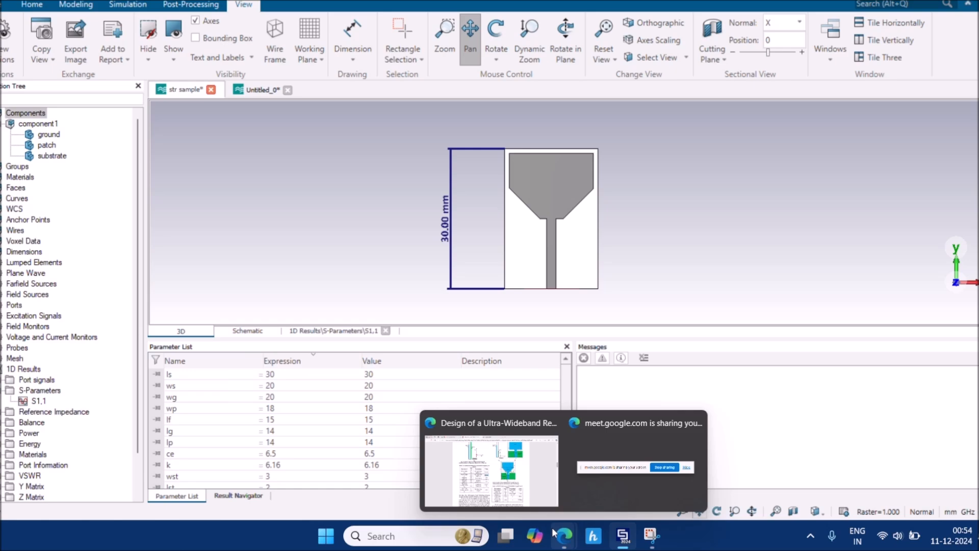
left_click(492, 471)
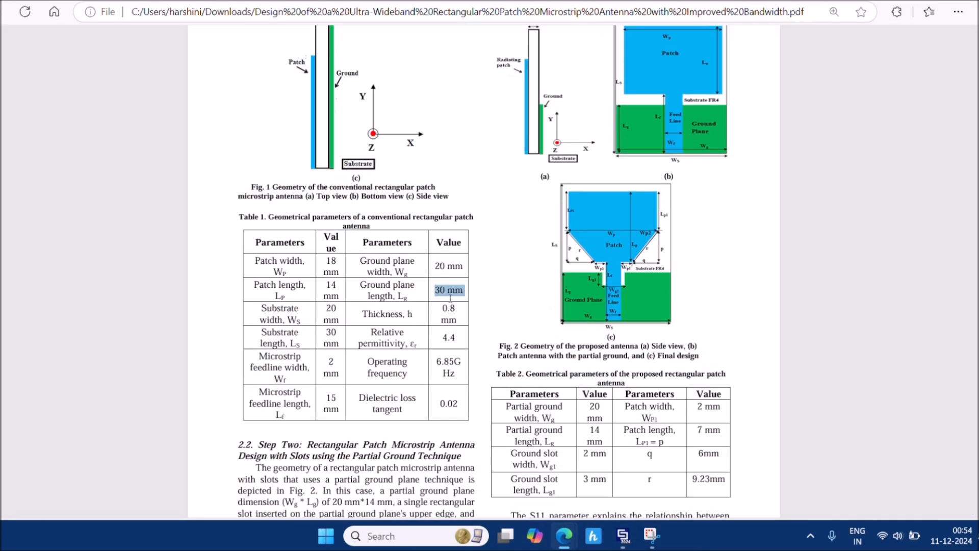
Read the partial ground length Lg = 14 mm in Table 2, then return to CST
scroll(622, 453, "down", 1)
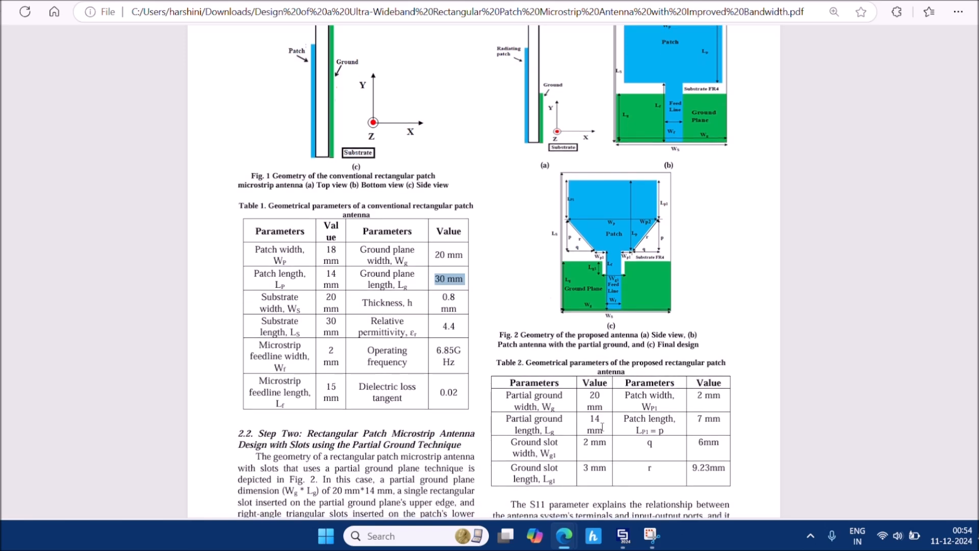
mouse_move(628, 536)
left_click(631, 538)
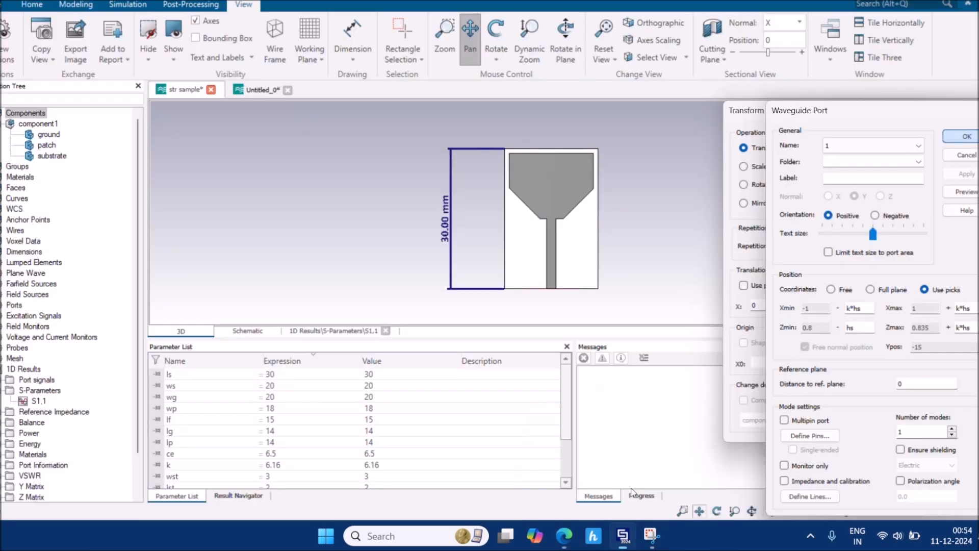
In Untitled_0, change parameter lg to 14 and run a parametric update with F7
left_click(255, 94)
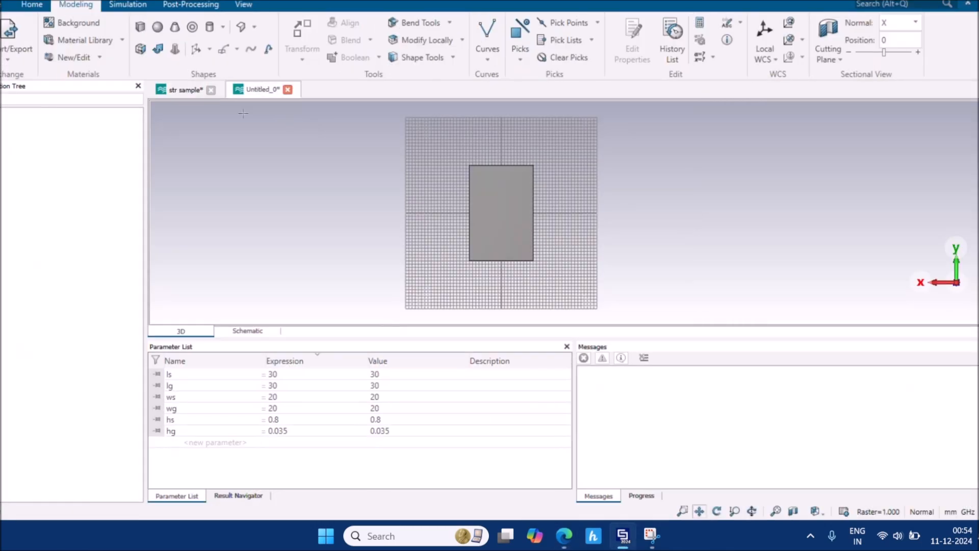
double_click(278, 386)
type("14")
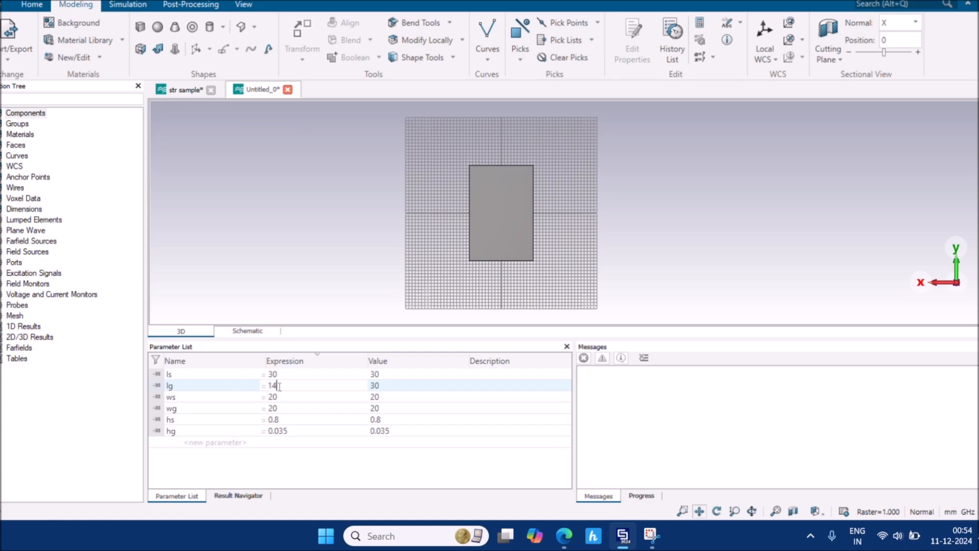
key("BackSpace")
key("BackSpace")
left_click(312, 245)
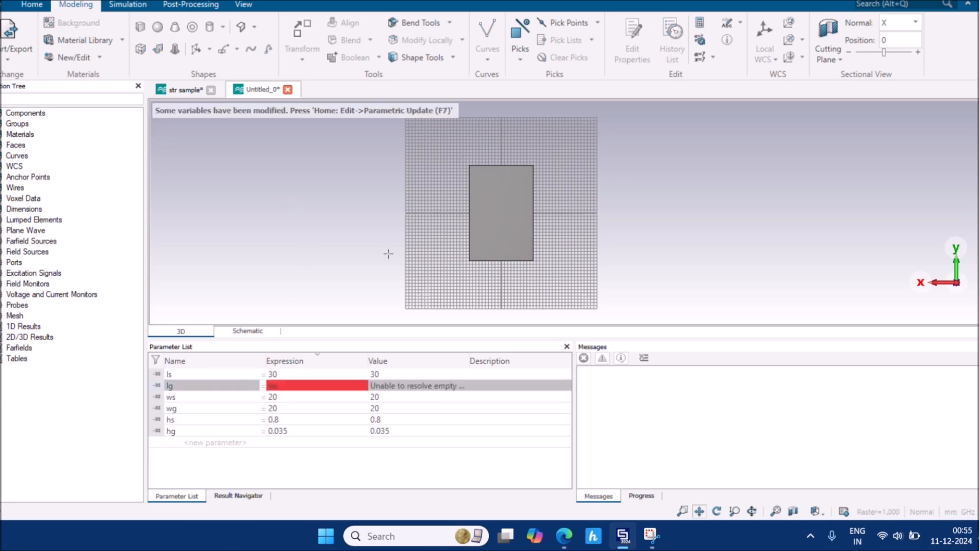
left_click(348, 386)
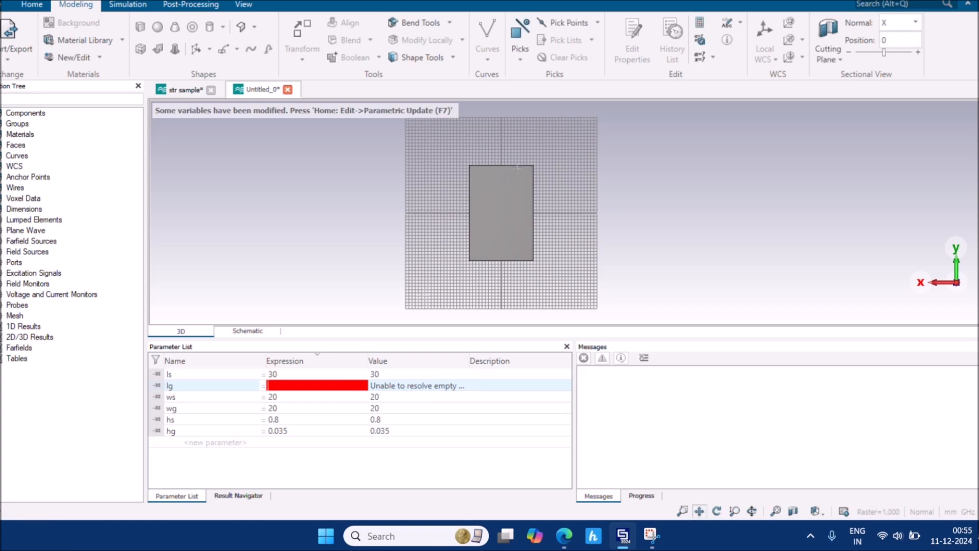
mouse_move(319, 387)
type("15")
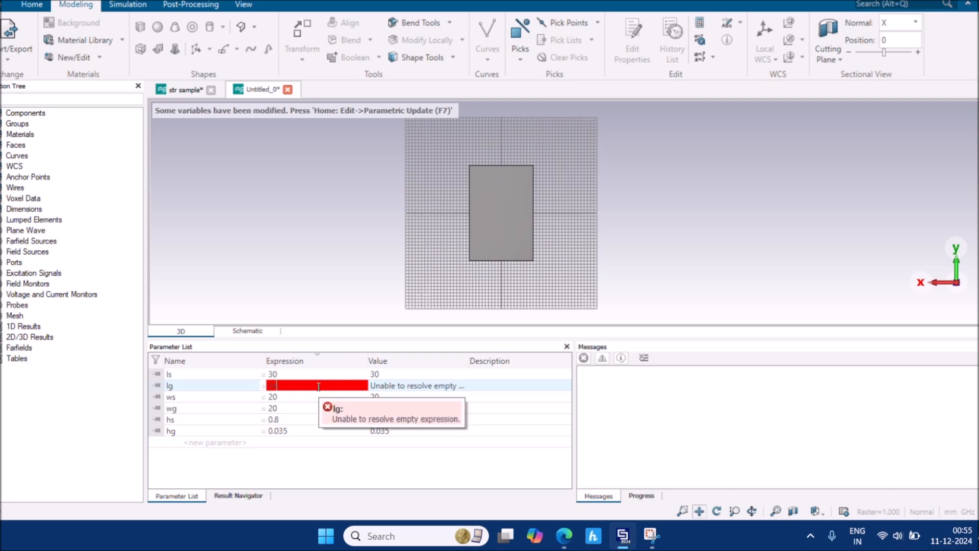
key("Return")
key("F7")
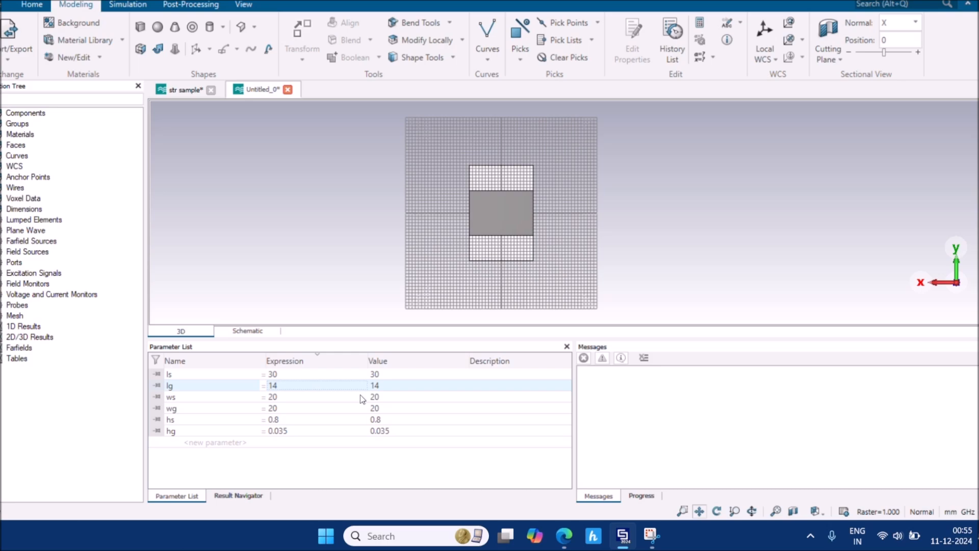
left_click(815, 514)
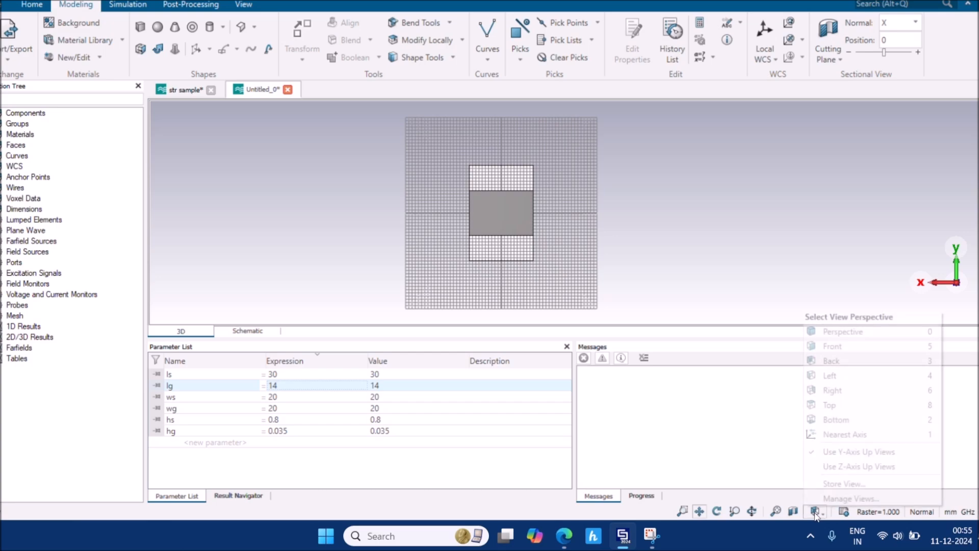
left_click(848, 351)
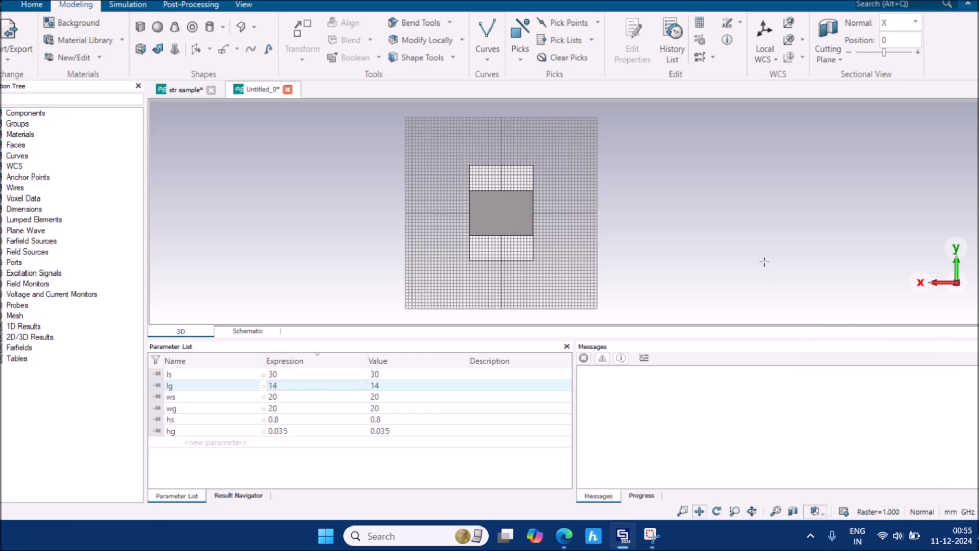
double_click(495, 218)
key("ctrl+t")
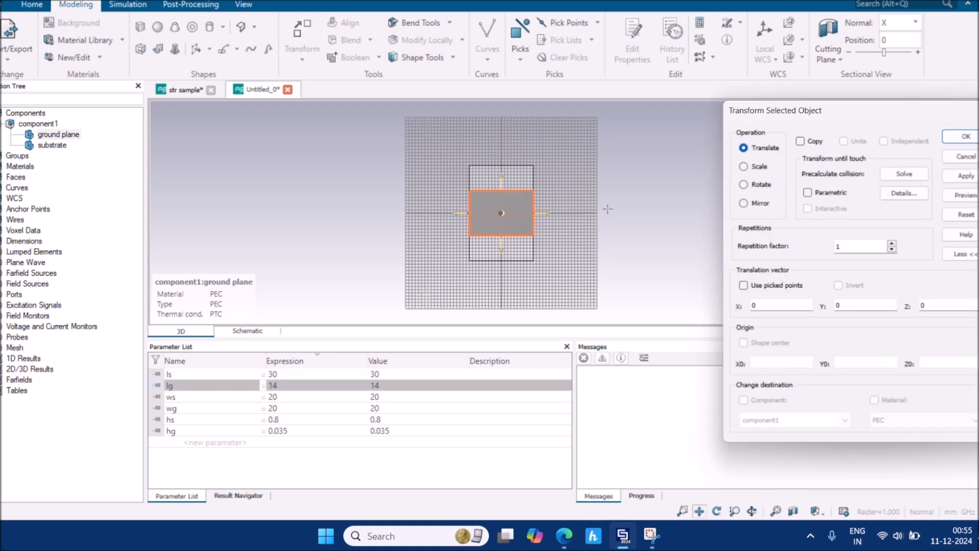
left_click(957, 158)
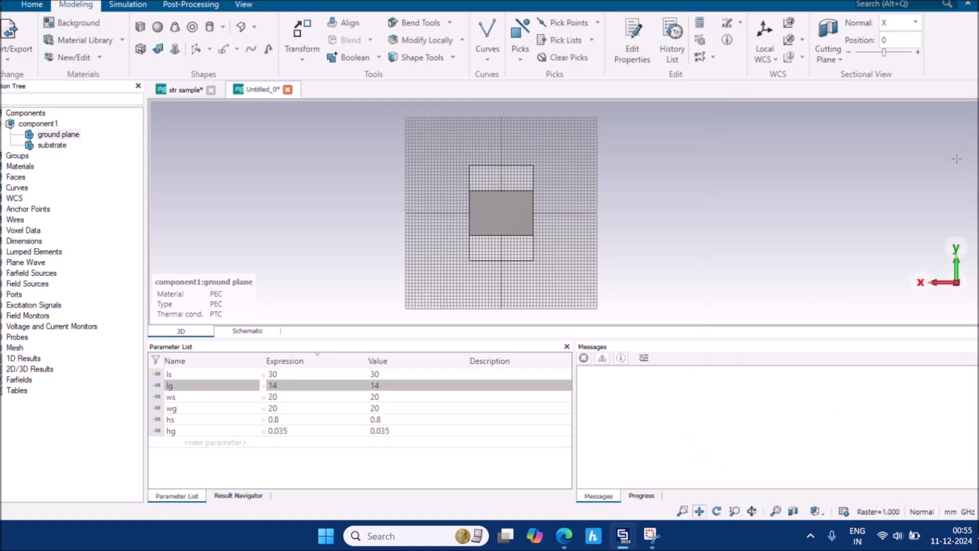
left_click(831, 191)
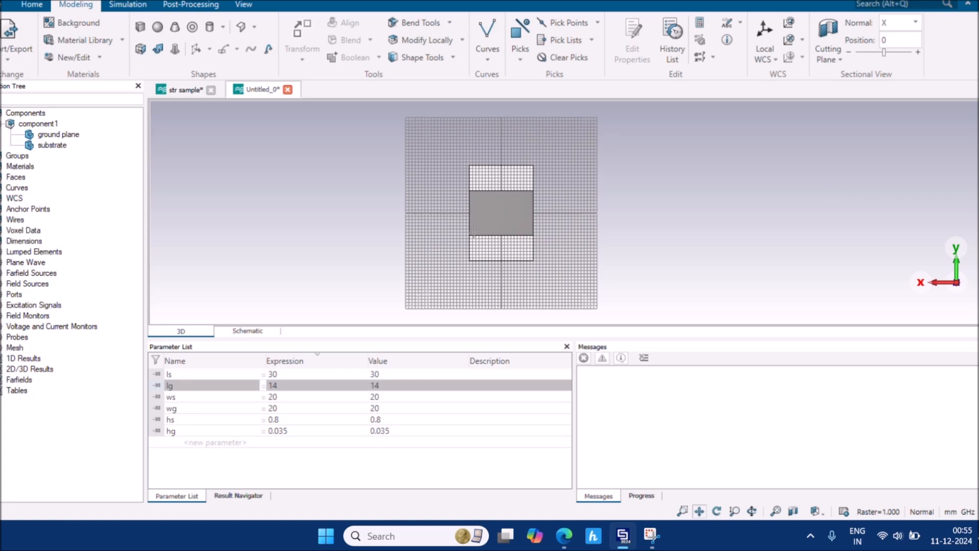
left_click(505, 226)
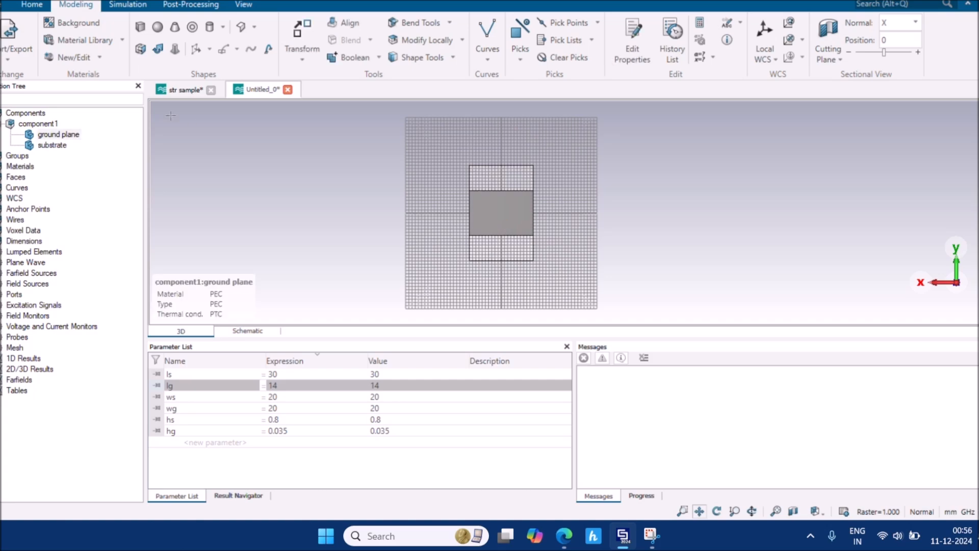
double_click(58, 135)
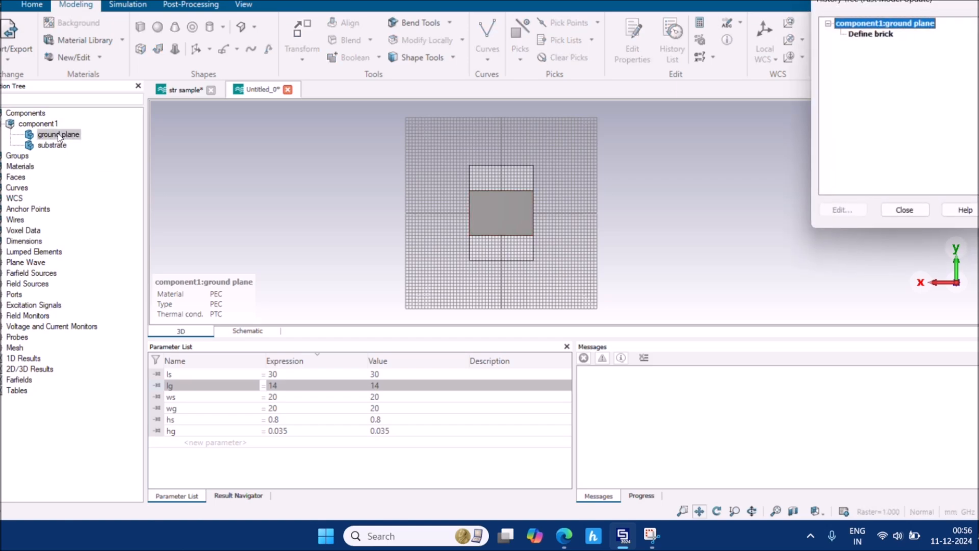
left_click(915, 214)
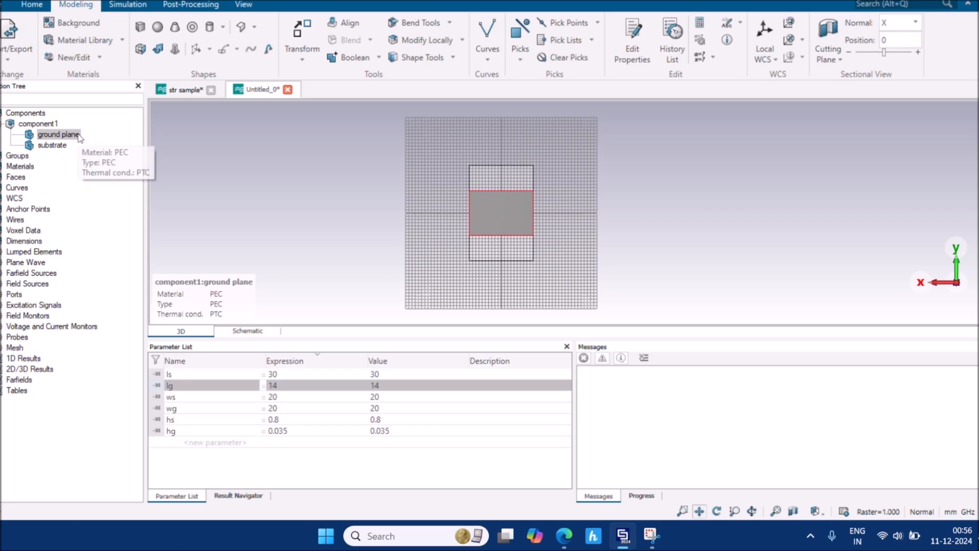
left_click(302, 31)
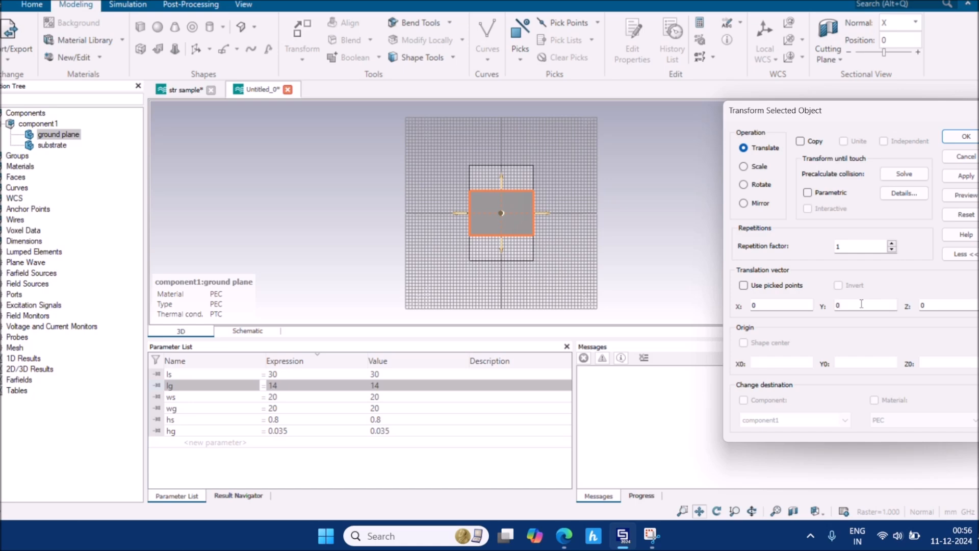
left_click(966, 156)
left_click(727, 195)
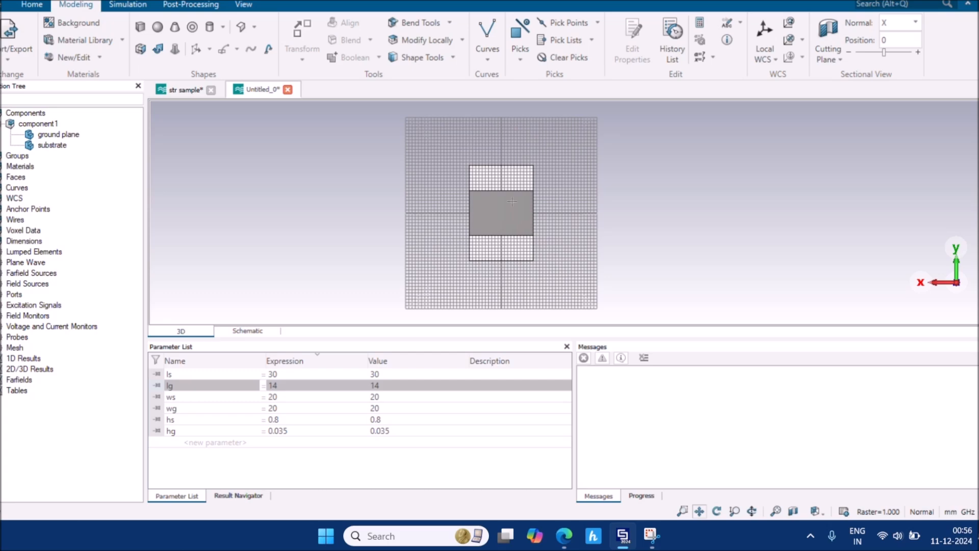
Hide the working-plane grid, enlarge the 3D view pane, and zoom and pan onto the model
left_click(244, 4)
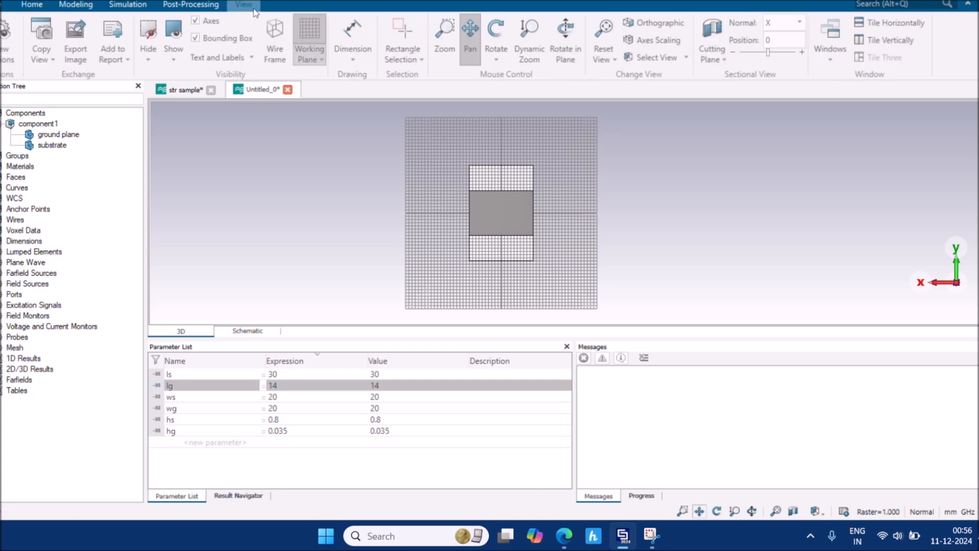
left_click(307, 32)
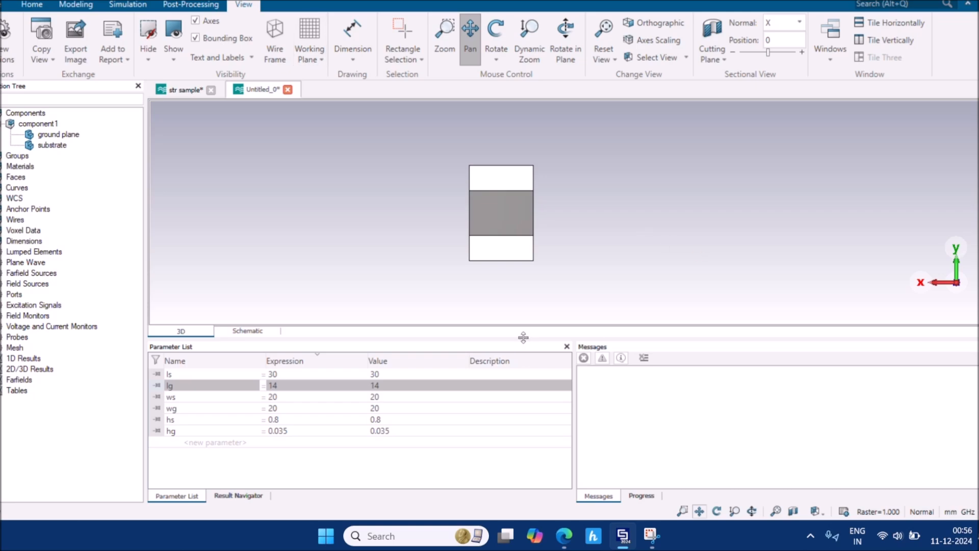
left_click_drag(523, 337, 523, 403)
left_click_drag(530, 314, 617, 317)
scroll(617, 316, "up", 3)
left_click_drag(663, 280, 676, 325)
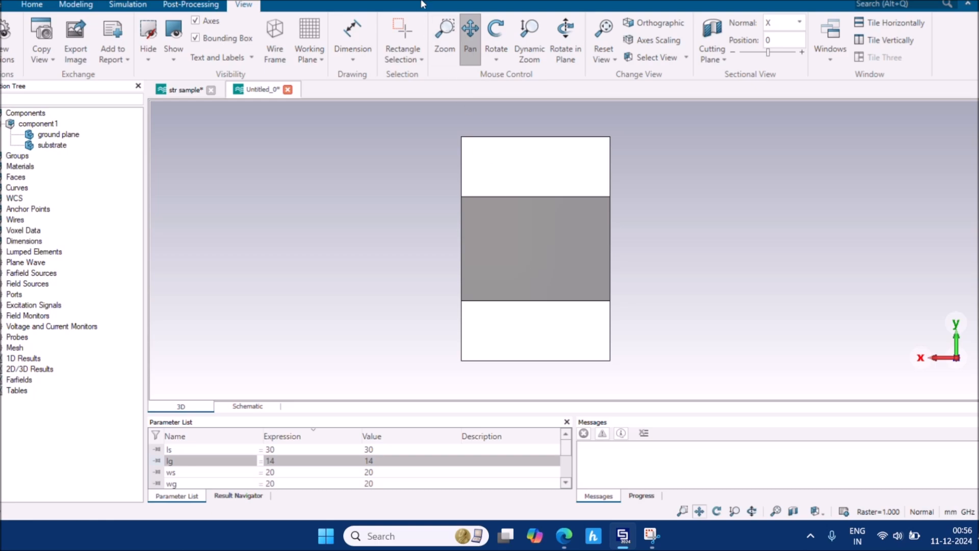
mouse_move(564, 535)
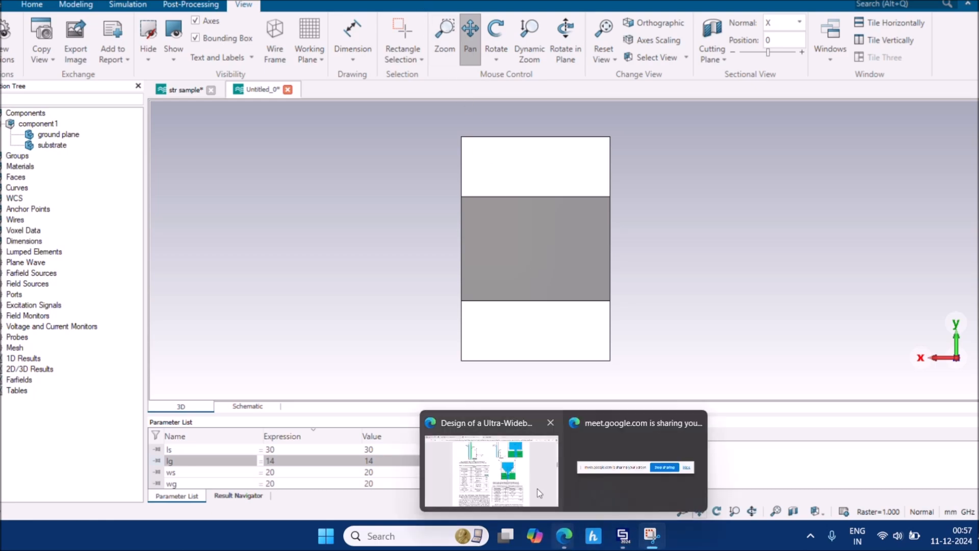
left_click(539, 493)
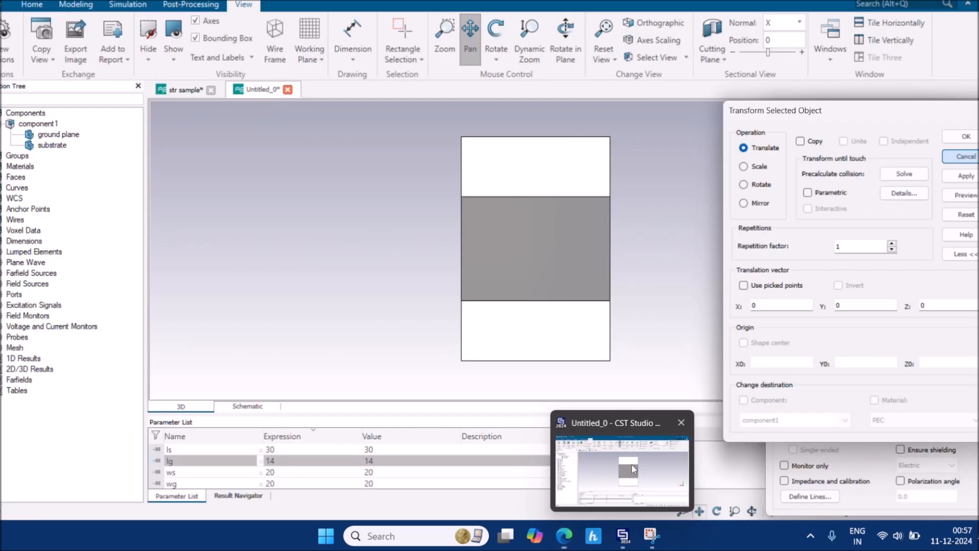
left_click(632, 463)
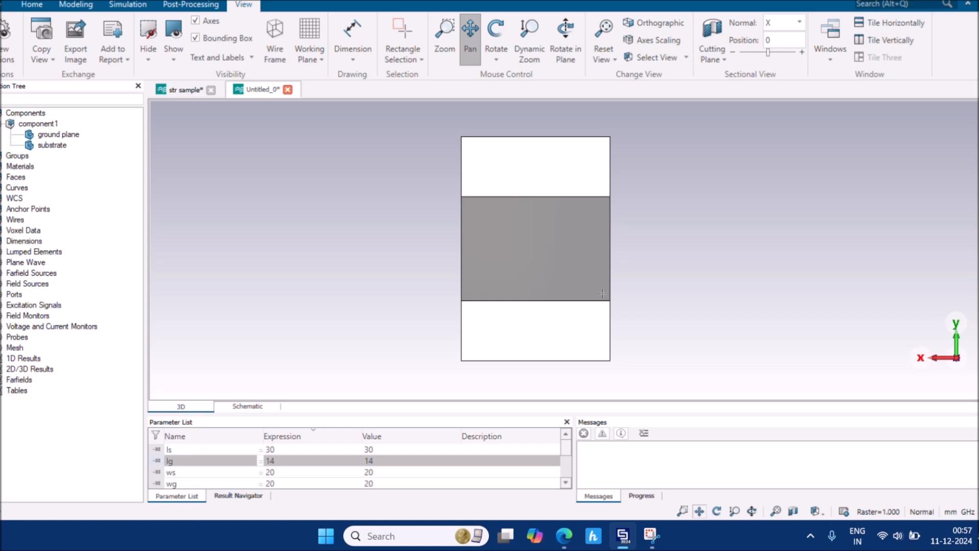
left_click(68, 136)
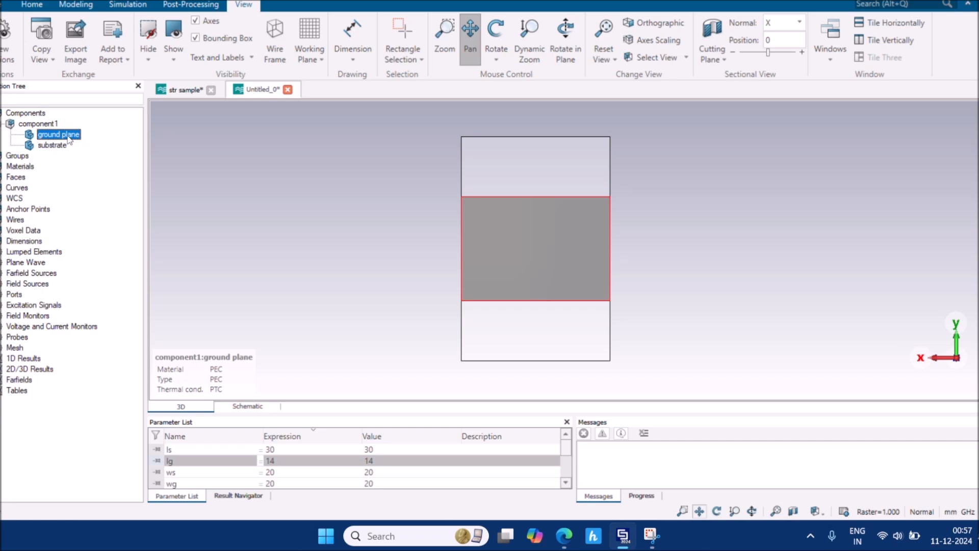
key("ctrl+t")
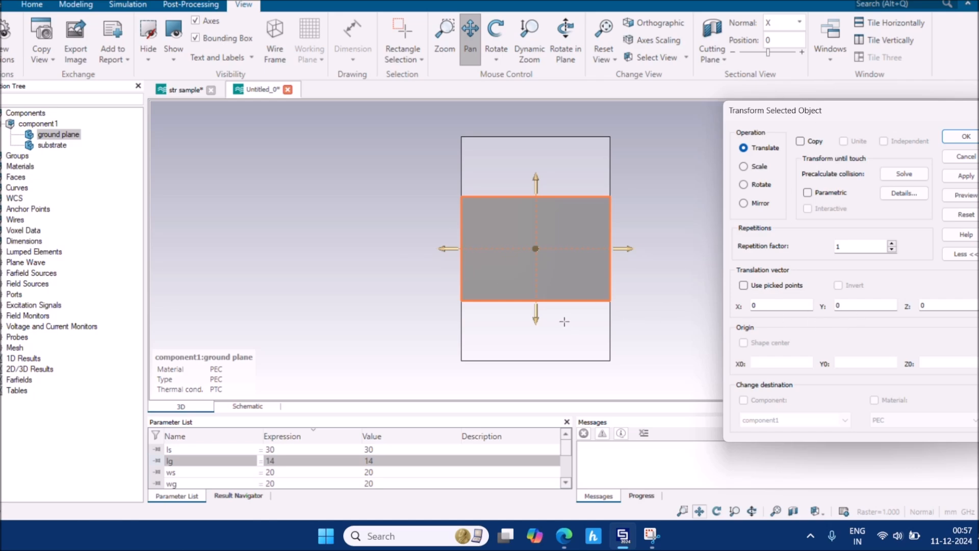
mouse_move(536, 312)
left_mouse_down()
mouse_move(537, 324)
mouse_move(539, 306)
mouse_move(541, 314)
left_mouse_up()
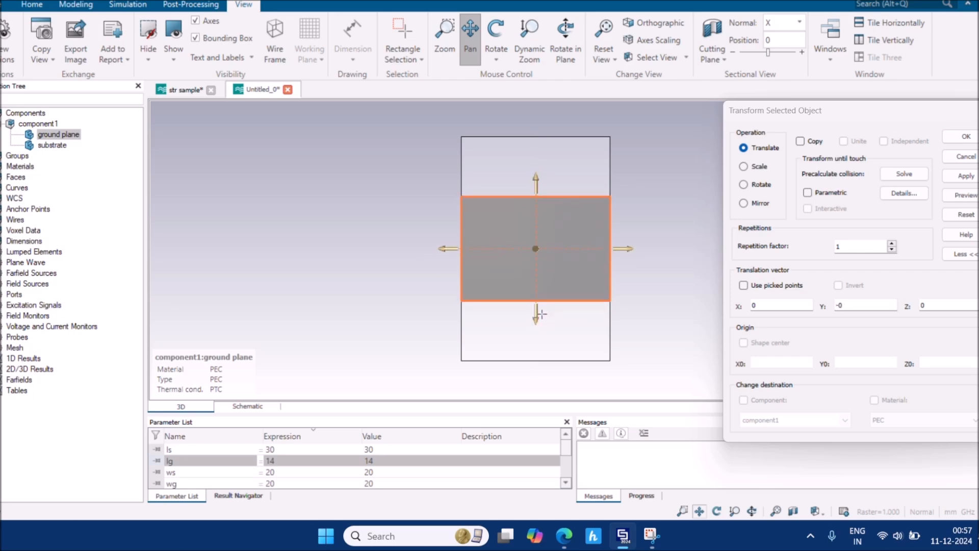
left_click(854, 306)
left_click_drag(854, 307, 833, 311)
key("BackSpace")
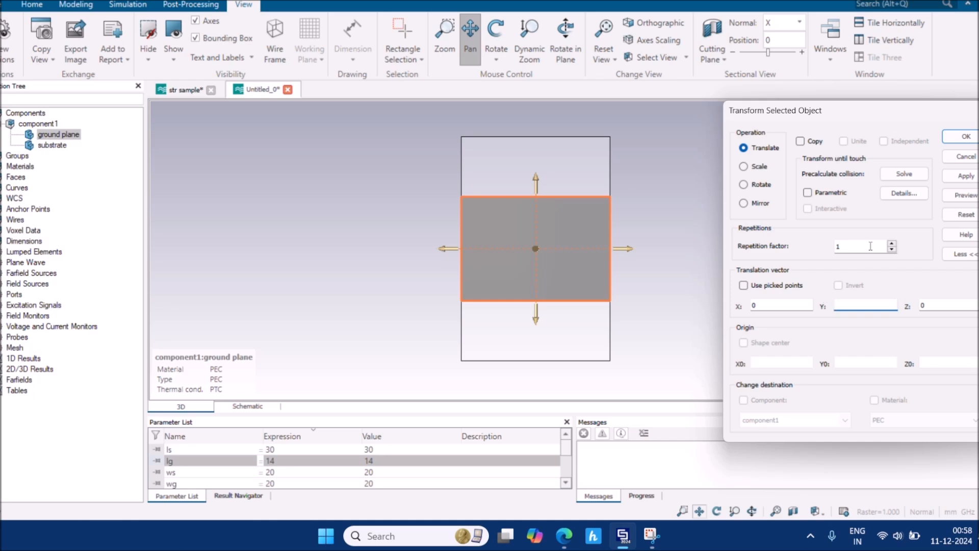
left_click(971, 156)
left_click(787, 236)
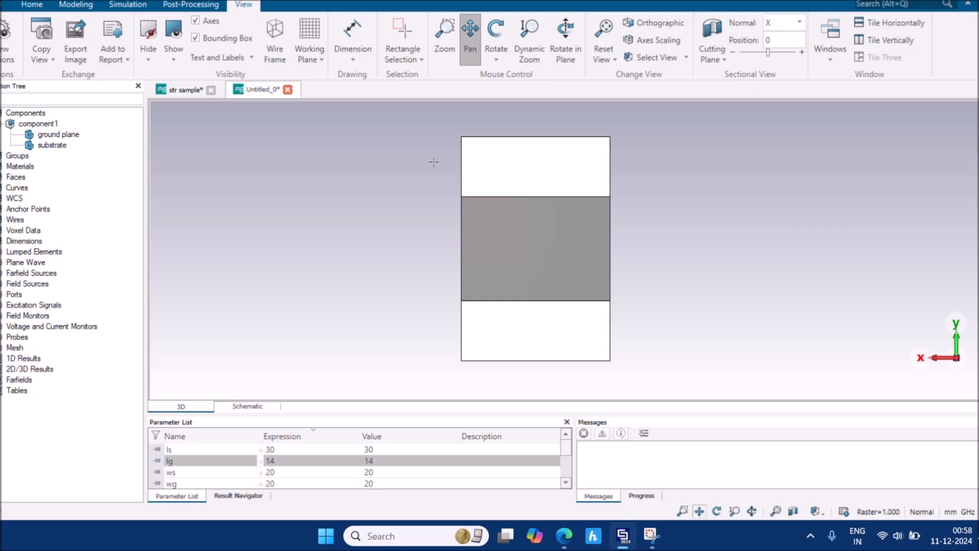
Add a distance dimension from the ground plane's lower corner to the substrate's, reading 8.00 mm
left_click(350, 58)
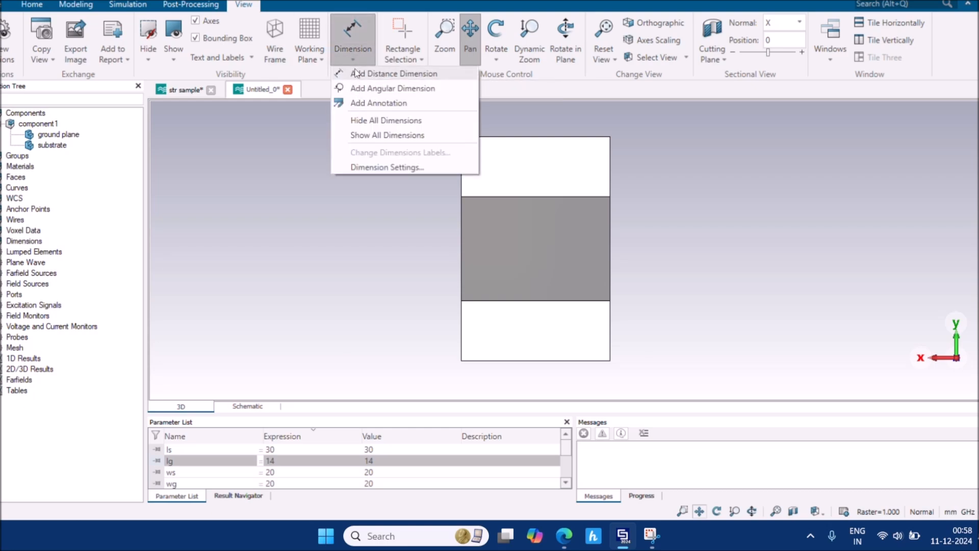
left_click(355, 74)
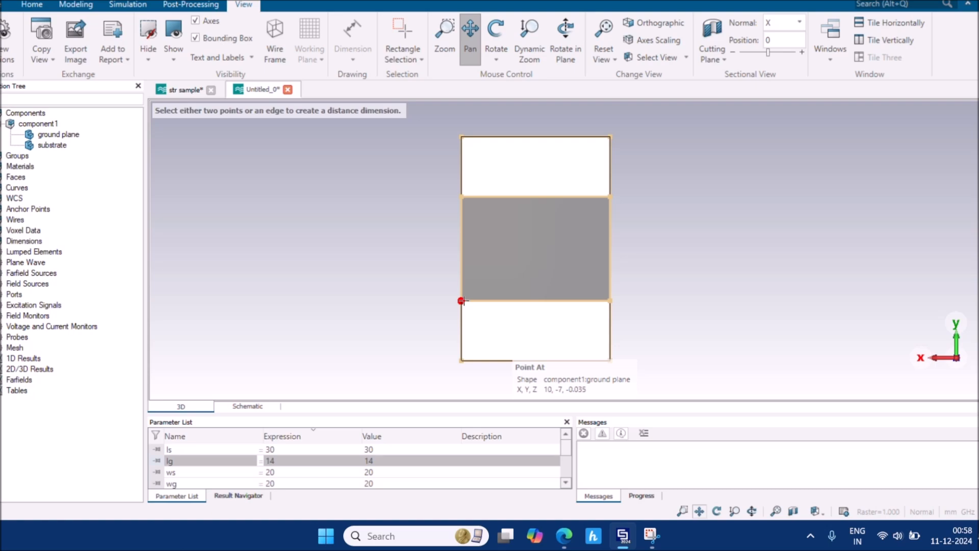
left_click(461, 301)
middle_click_drag(466, 367, 519, 339)
middle_click_drag(466, 372, 513, 358)
scroll(479, 355, "up", 1)
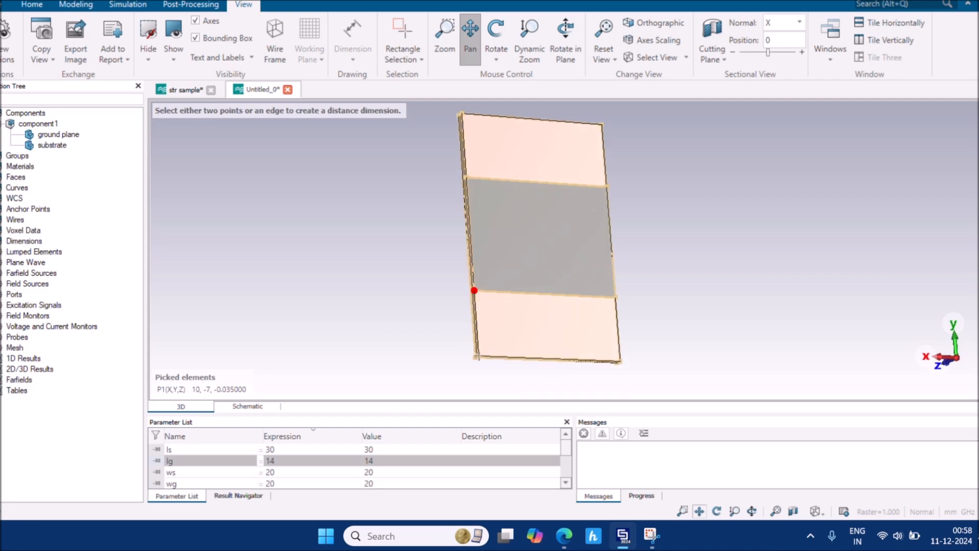
scroll(477, 356, "up", 3)
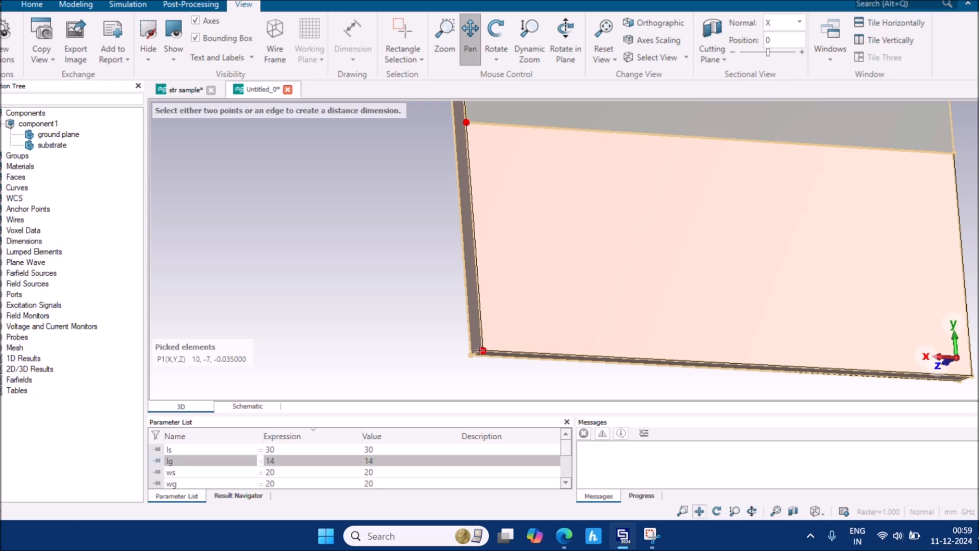
left_click(482, 351)
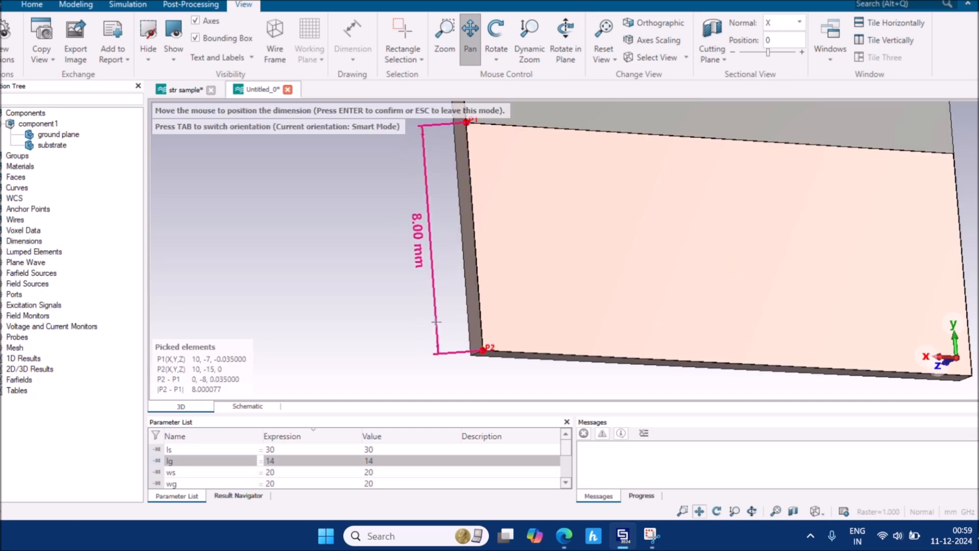
key("Escape")
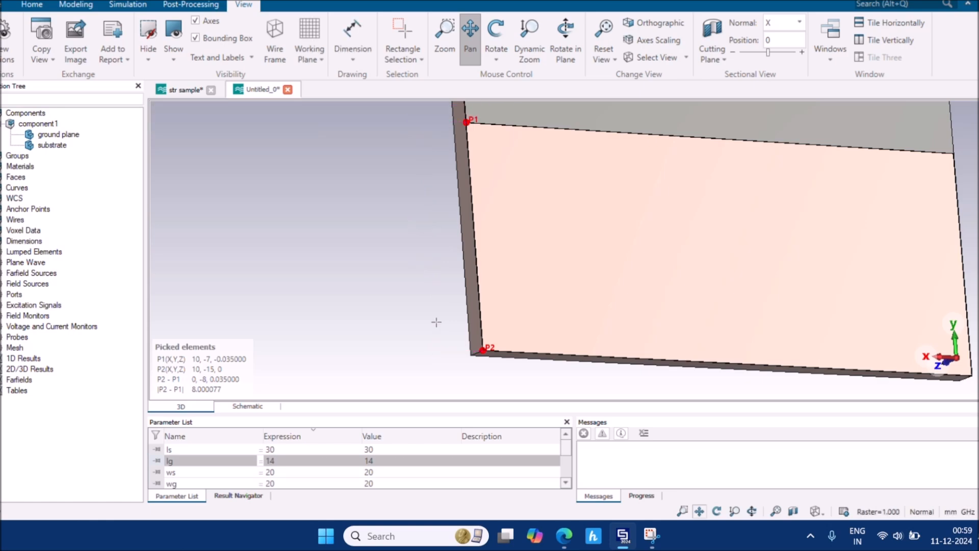
Return to the back view and clear the picked measurement points
left_click(814, 511)
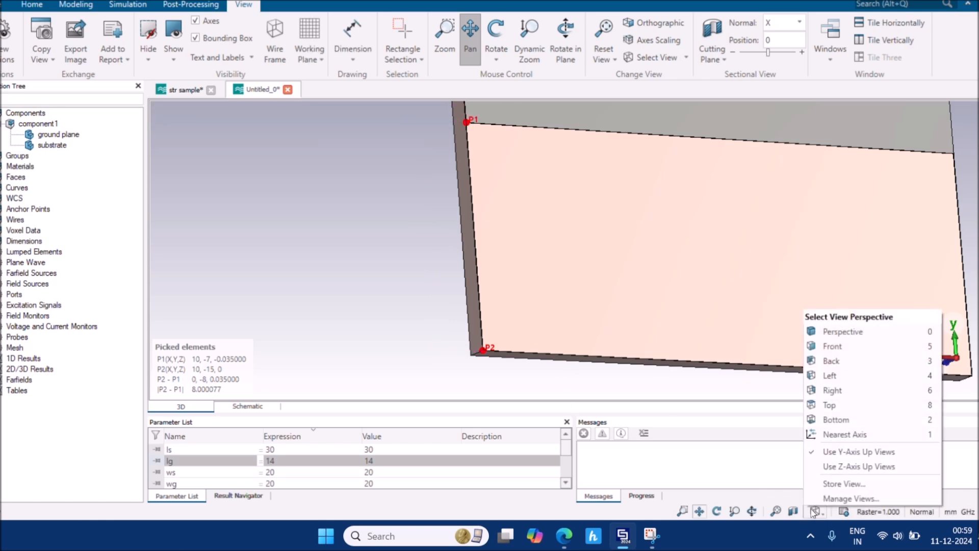
left_click(855, 363)
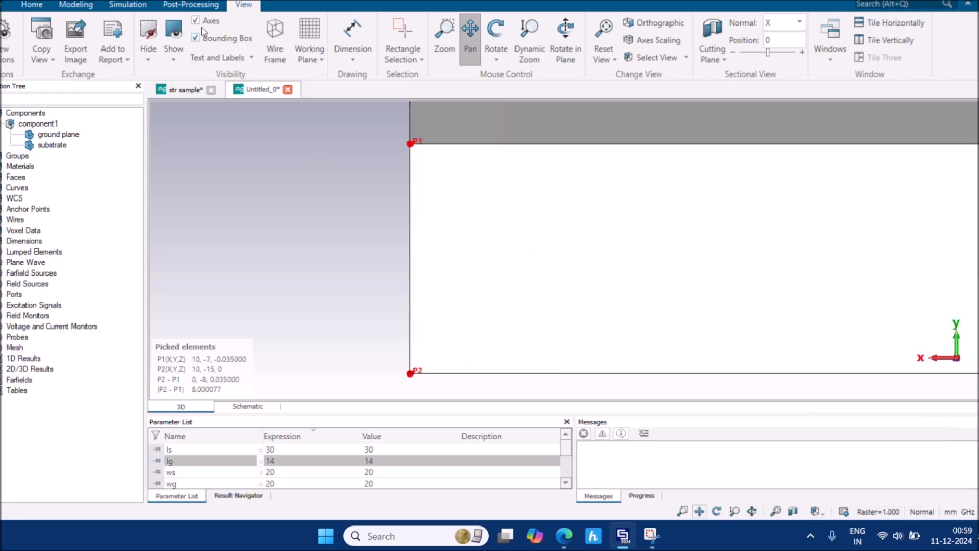
left_click(127, 5)
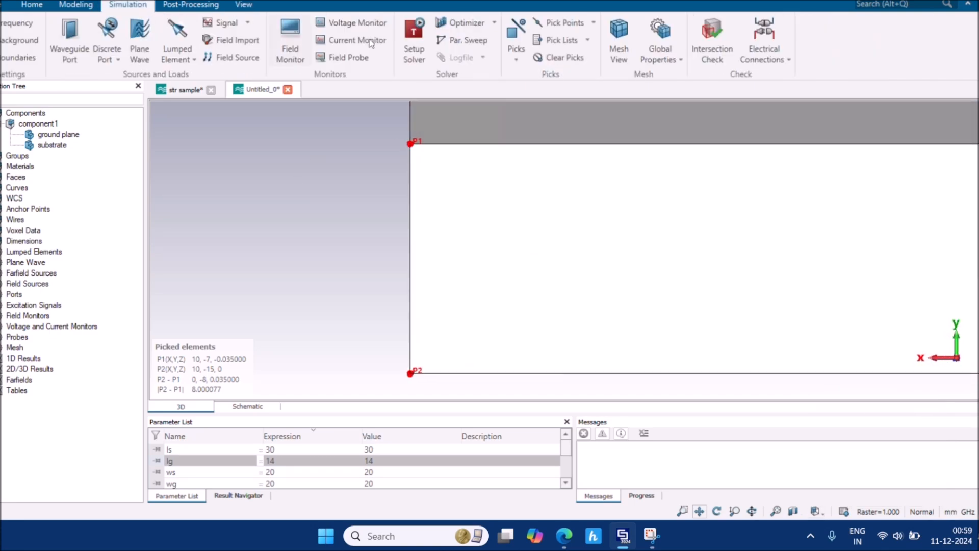
left_click(566, 59)
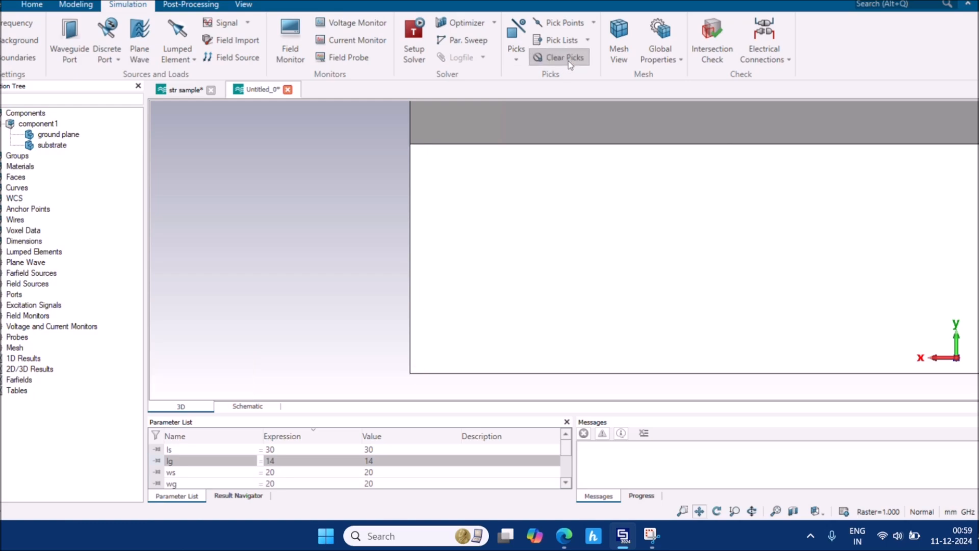
Translate the ground plane by Y = -8 mm, preview it, and apply
scroll(443, 163, "down", 3)
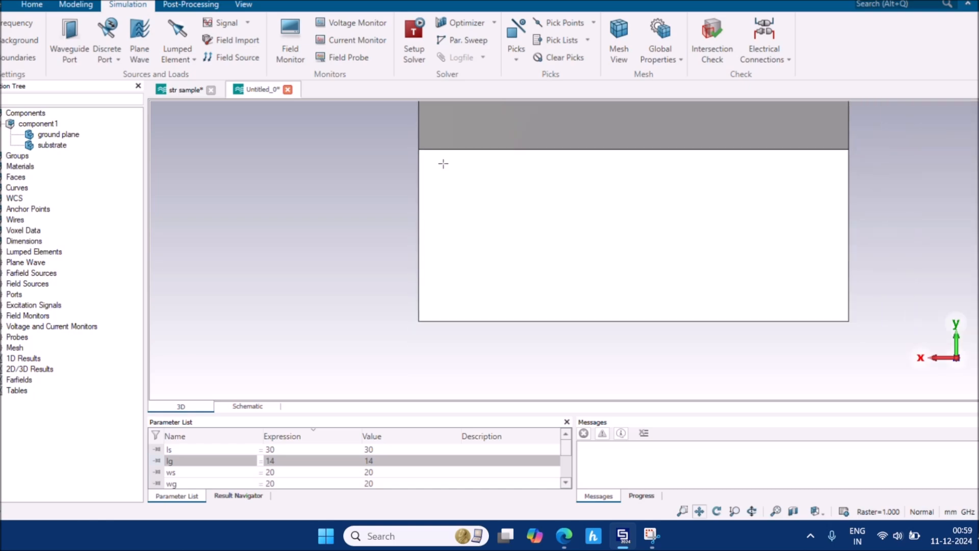
middle_click_drag(444, 164, 427, 227)
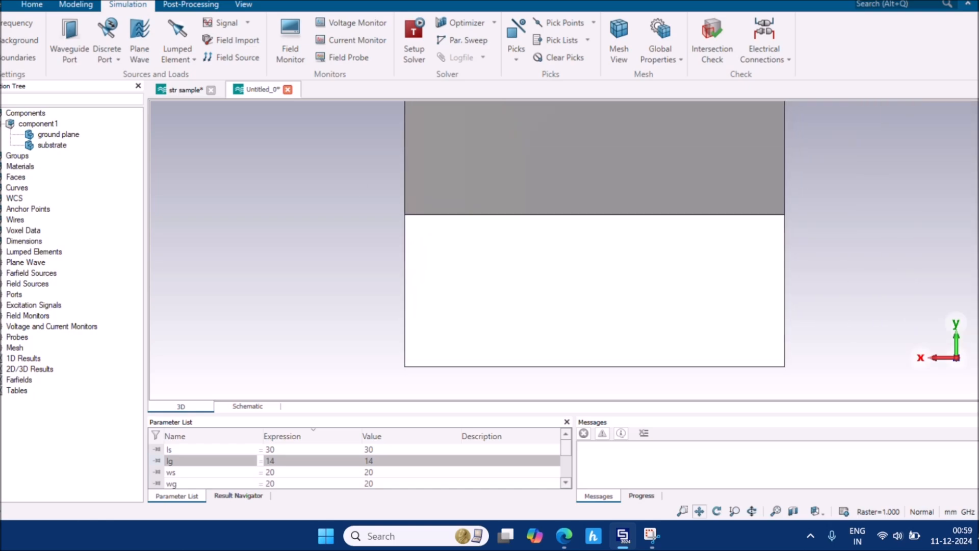
left_click(62, 135)
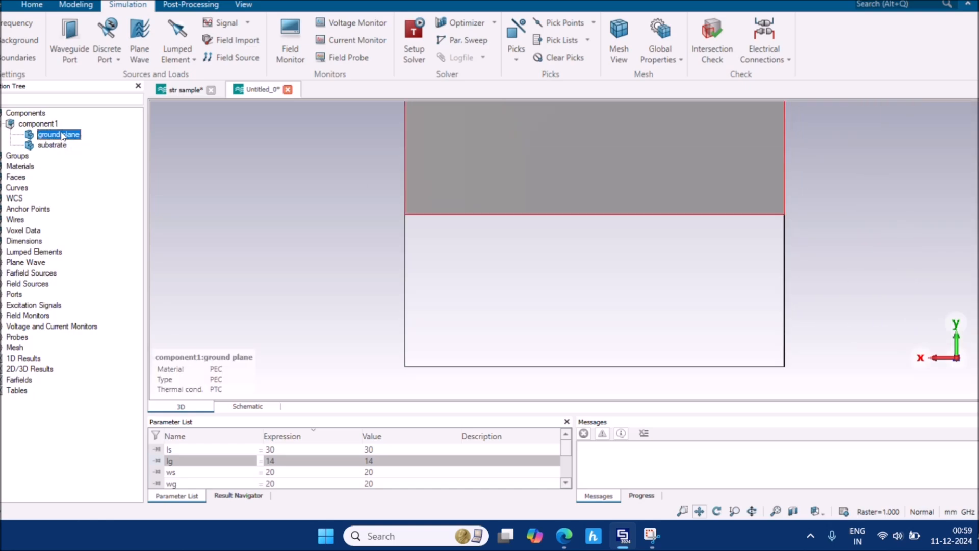
key("ctrl+t")
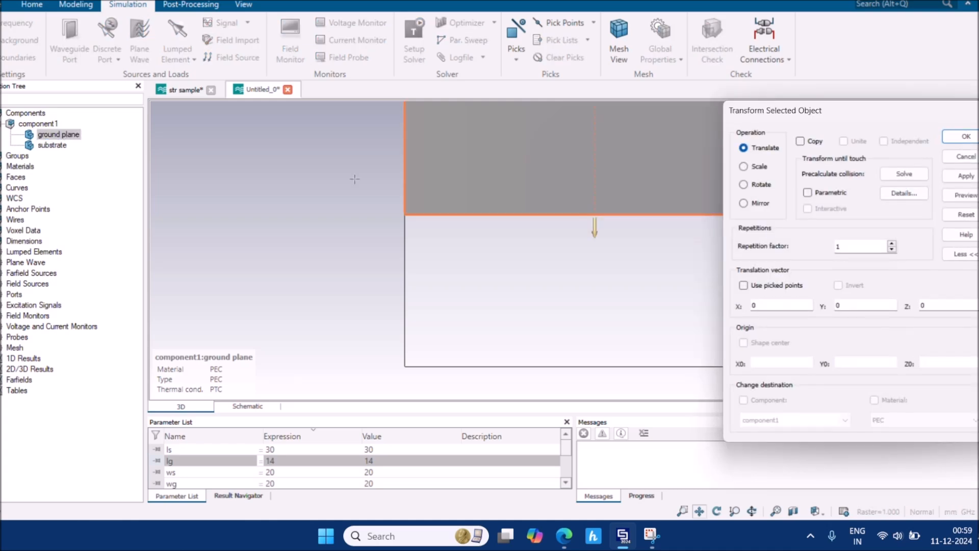
left_click(860, 305)
double_click(835, 307)
type("-8")
left_click(963, 196)
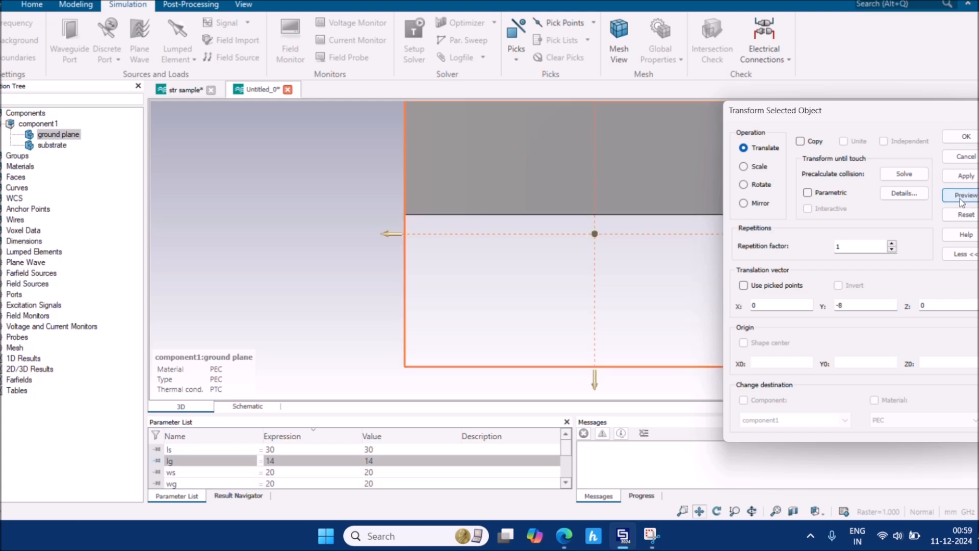
left_click(964, 137)
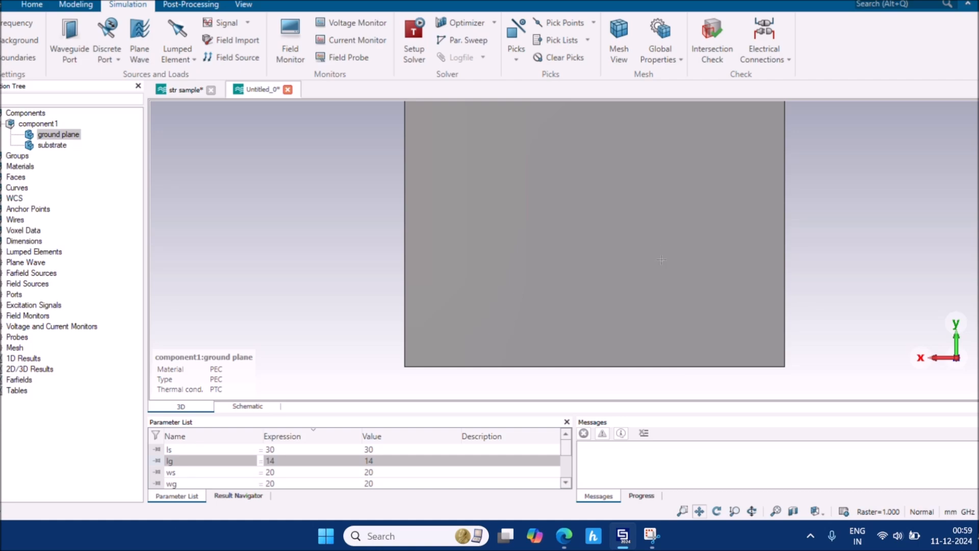
Zoom out to show the whole board and deselect the ground plane
scroll(661, 240, "down", 5)
left_click_drag(804, 246, 722, 309)
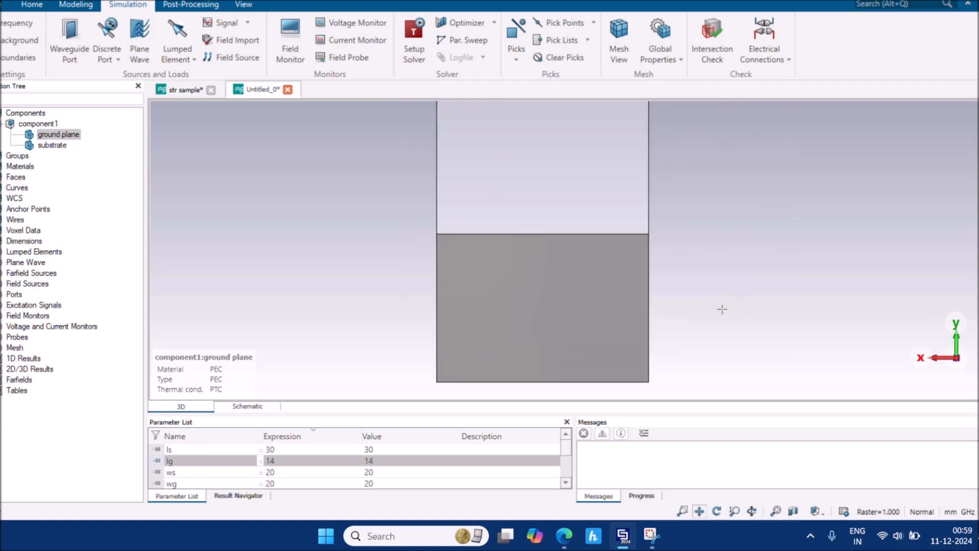
scroll(722, 309, "down", 2)
left_click(722, 309)
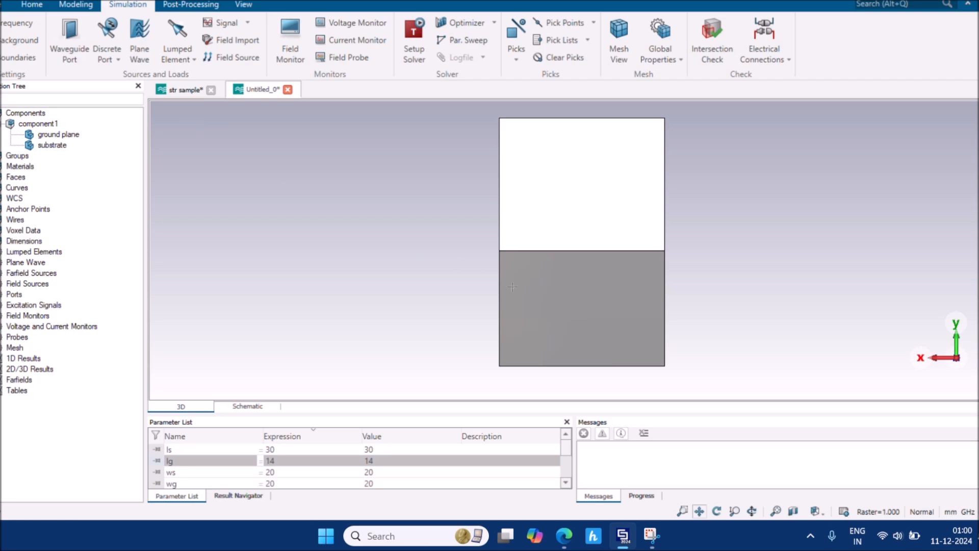
mouse_move(564, 536)
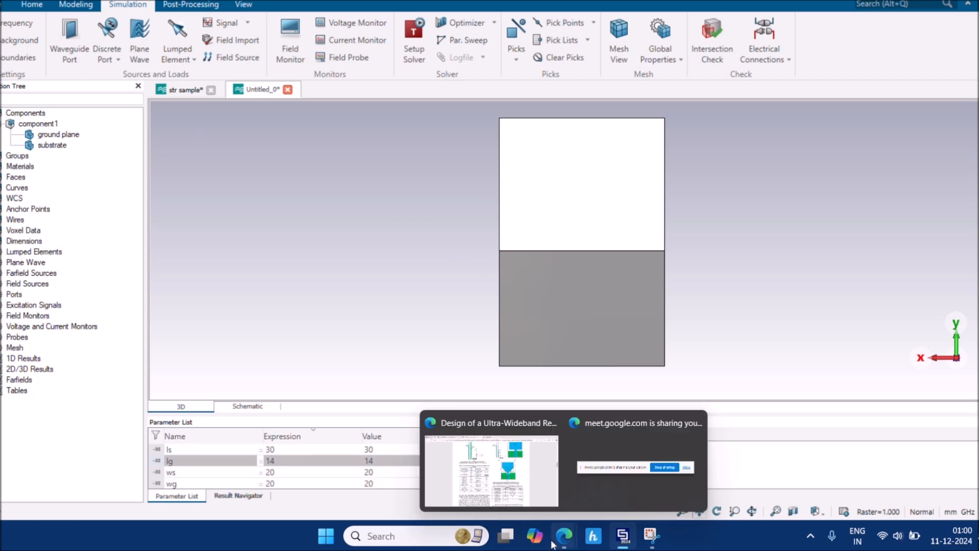
left_click(514, 480)
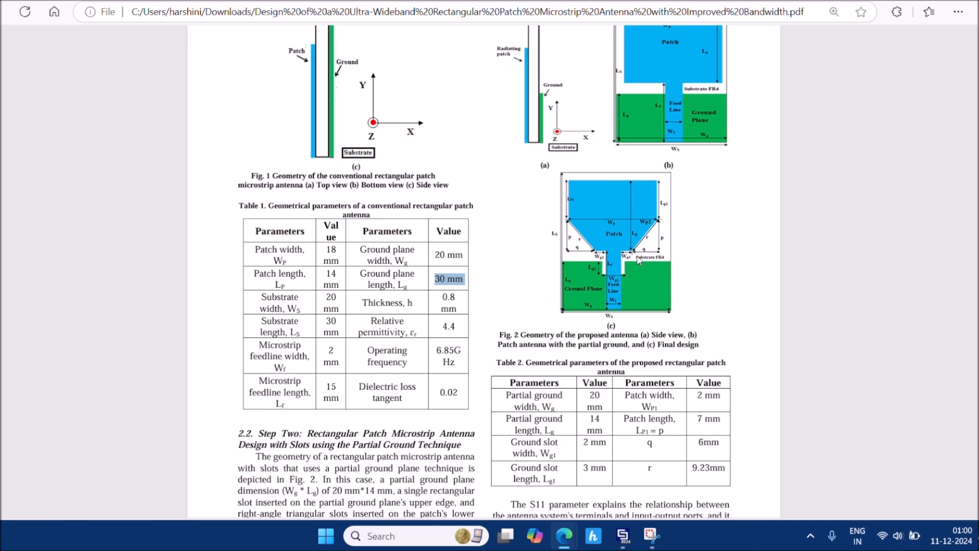
scroll(602, 268, "down", 2)
scroll(601, 267, "up", 2)
scroll(601, 268, "up", 4, "ctrl")
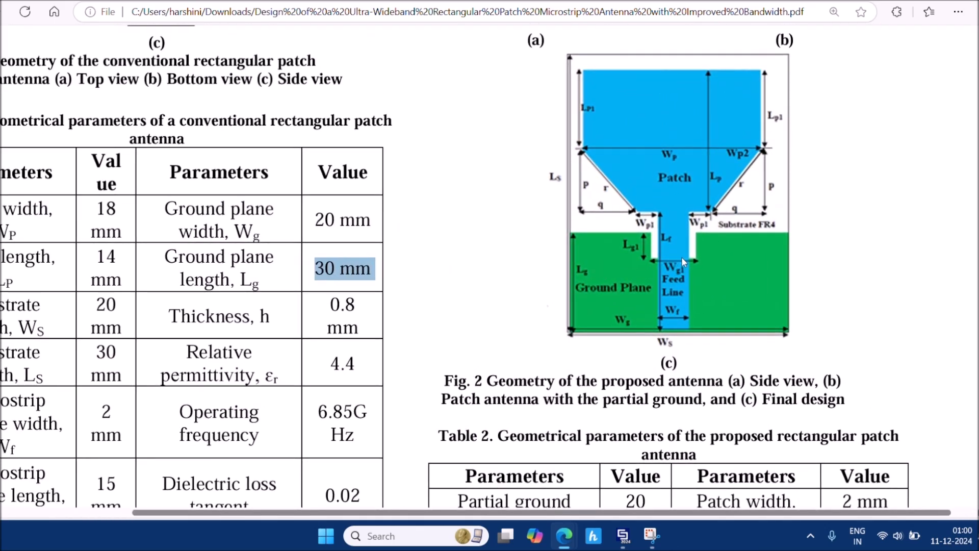
scroll(681, 261, "up", 1)
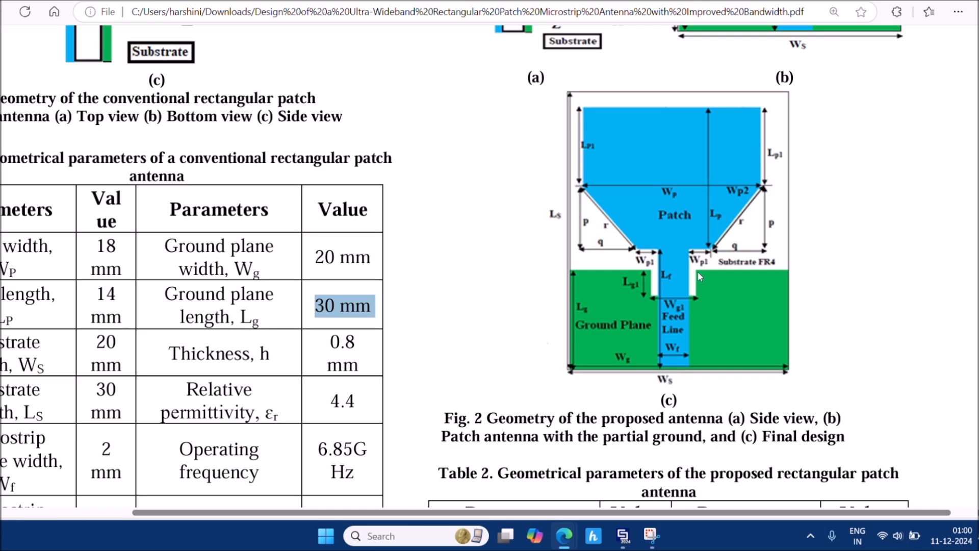
scroll(697, 274, "down", 3, "ctrl")
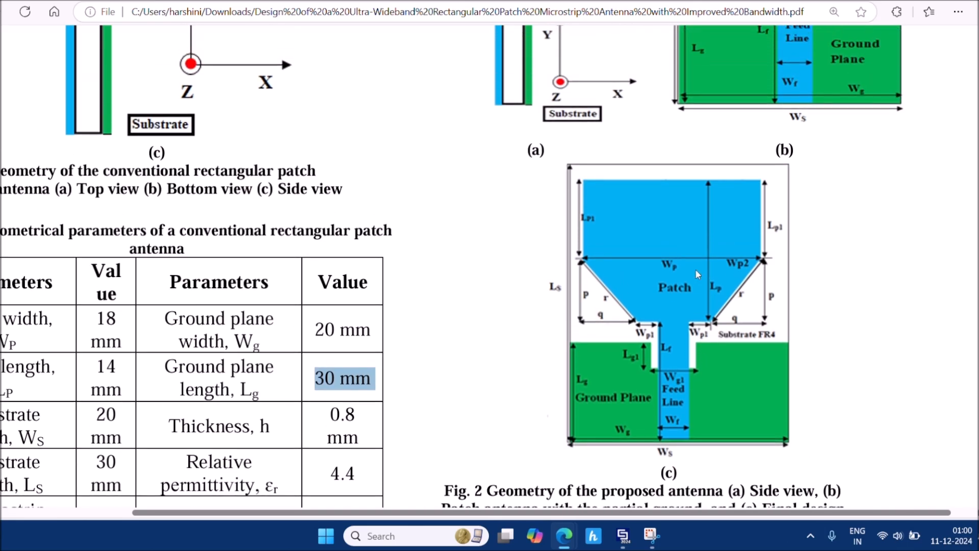
scroll(696, 270, "down", 1, "ctrl")
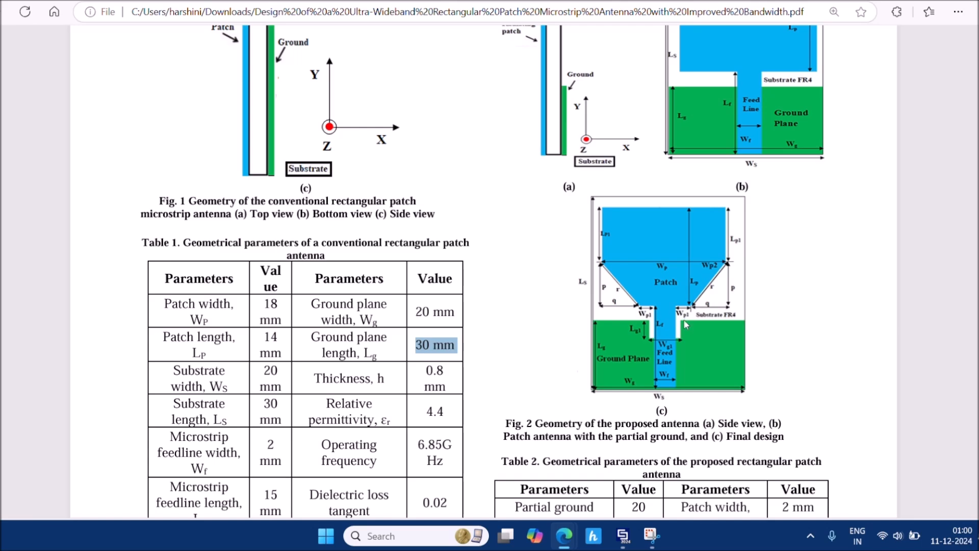
scroll(684, 325, "down", 1, "ctrl")
scroll(685, 325, "down", 3)
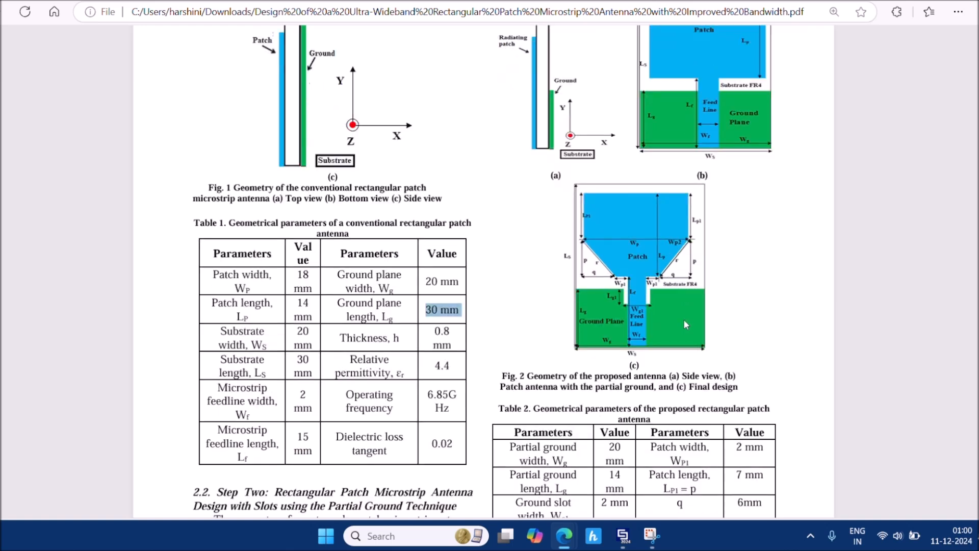
scroll(685, 324, "up", 1)
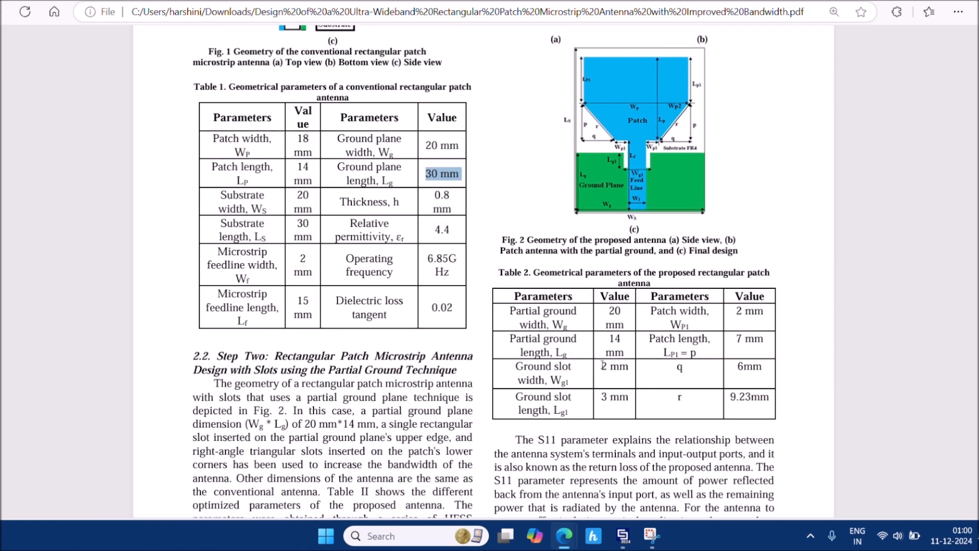
left_click_drag(597, 364, 629, 375)
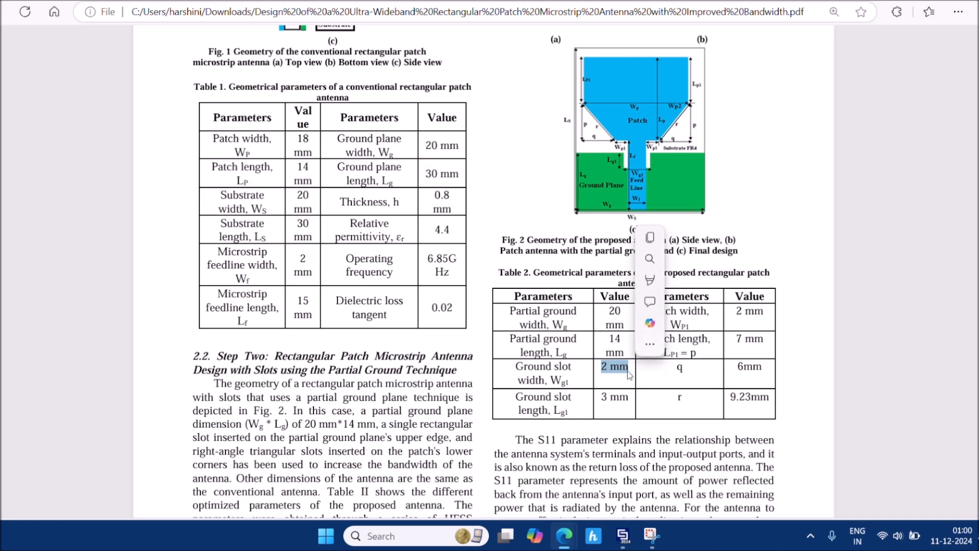
left_click(603, 396)
left_click_drag(602, 396, 631, 398)
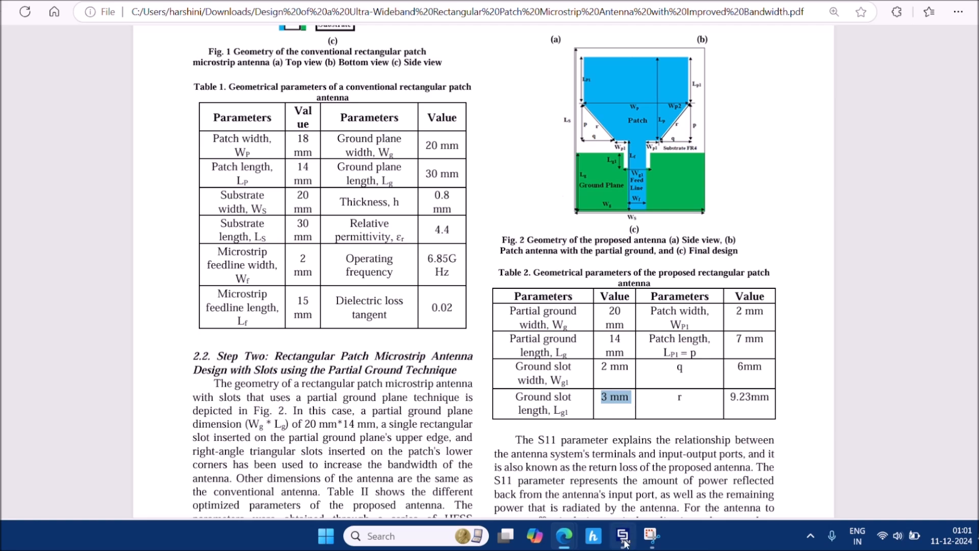
mouse_move(623, 535)
left_click(605, 476)
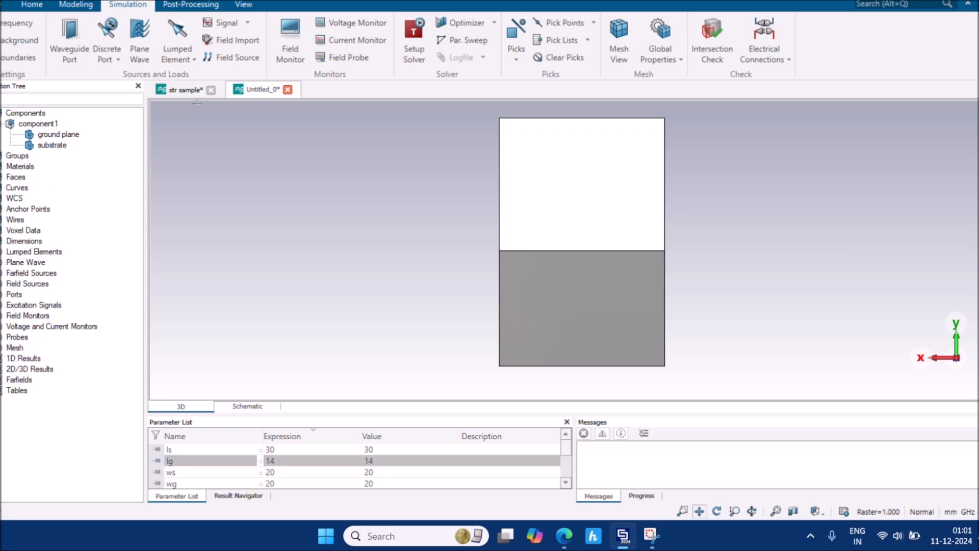
Start a brick named slot spanning X -wst/2 to wst/2 and Y -lst/2 to lst/2
left_click(76, 7)
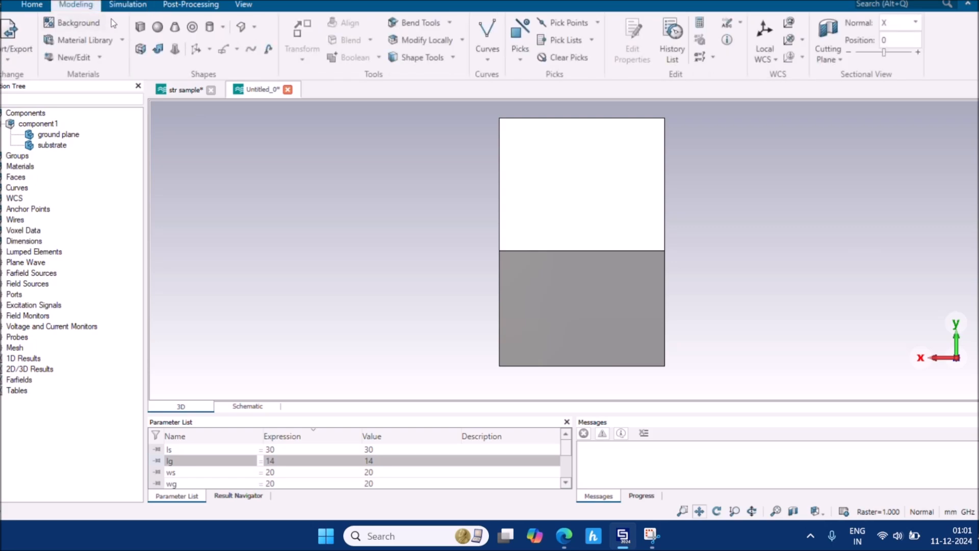
left_click(141, 28)
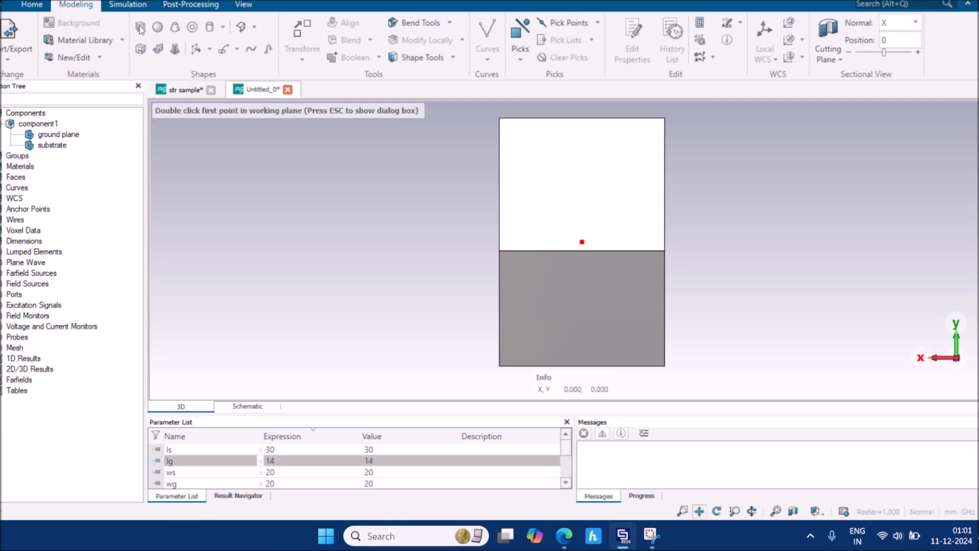
key("Escape")
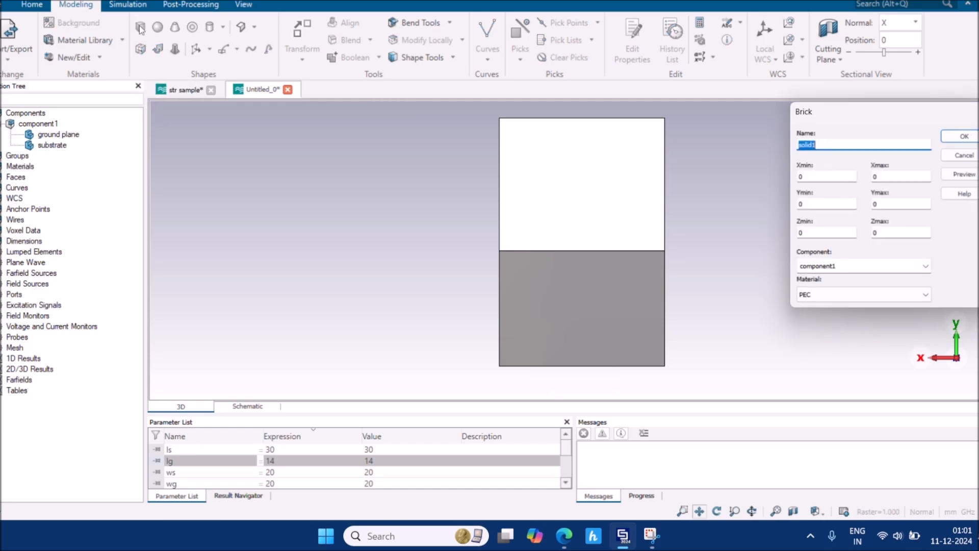
type("slot")
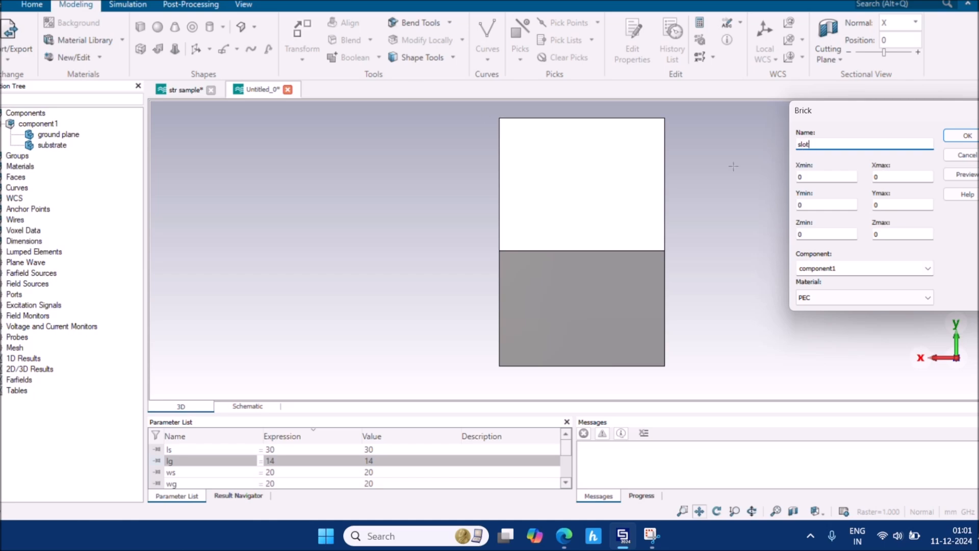
key("Tab")
type("-ws")
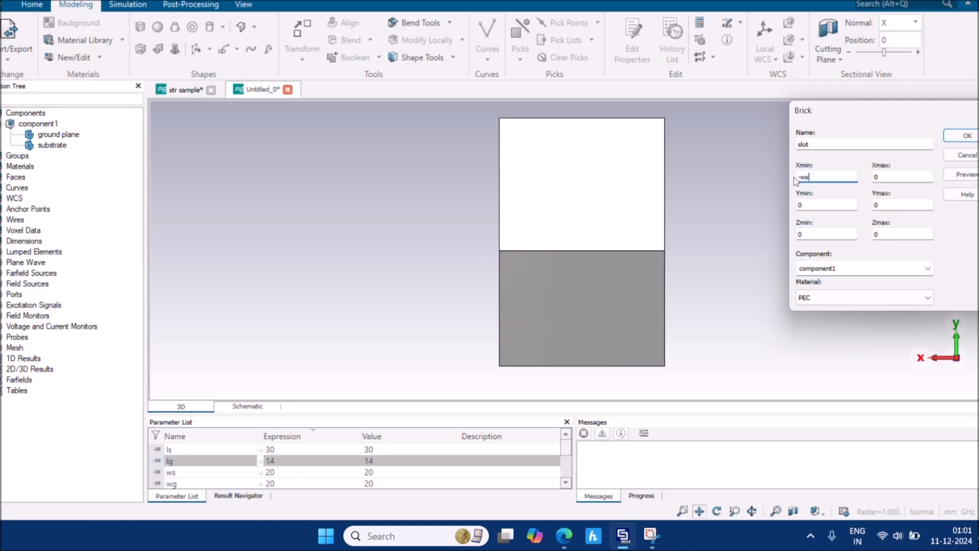
type("t/2")
left_click_drag(819, 177, 804, 180)
key("ctrl+c")
key("Tab")
key("ctrl+v")
left_click(800, 205)
key("BackSpace")
type("-ls")
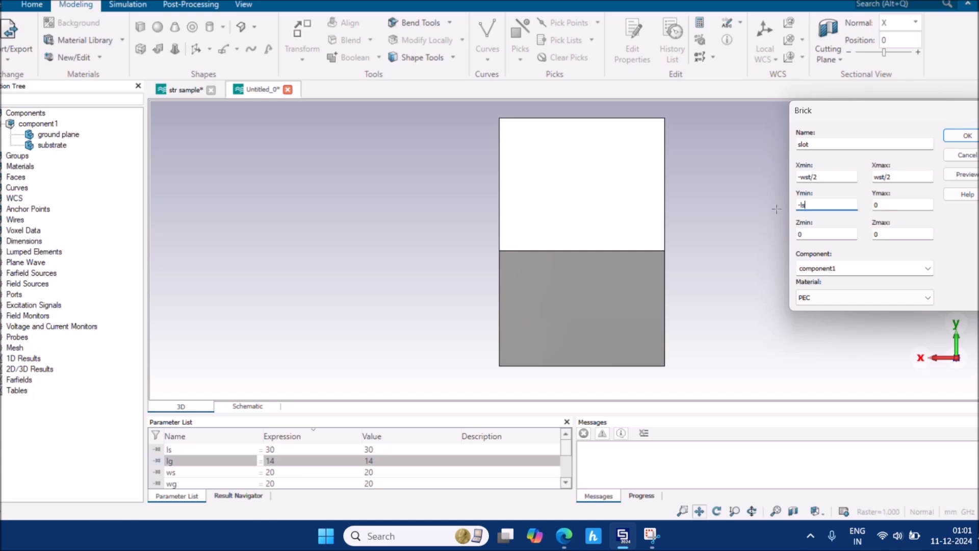
type("t/2")
left_click_drag(819, 204, 802, 204)
key("ctrl+c")
key("Tab")
key("ctrl+v")
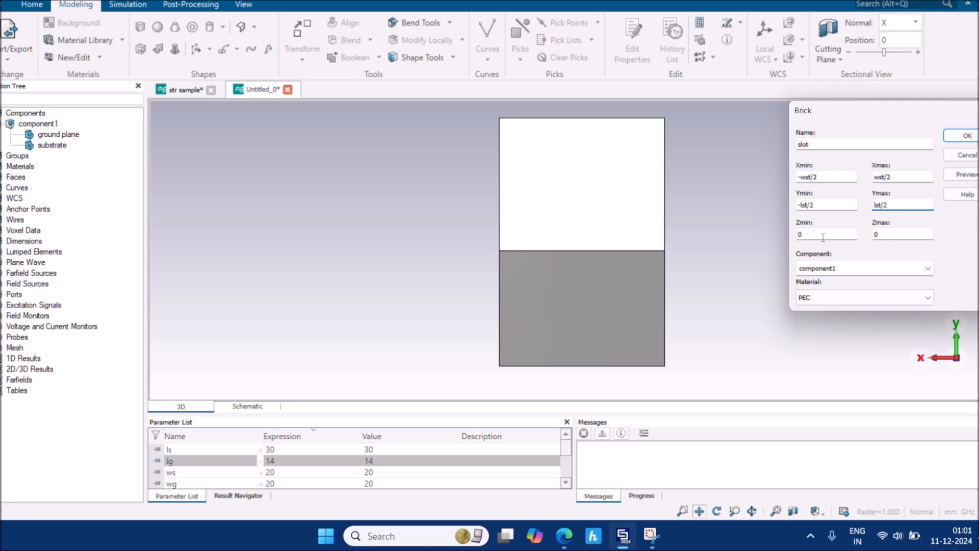
Set Z from 0 to -hg, define wst = 3 and lst = 2, and create the slot
double_click(883, 234)
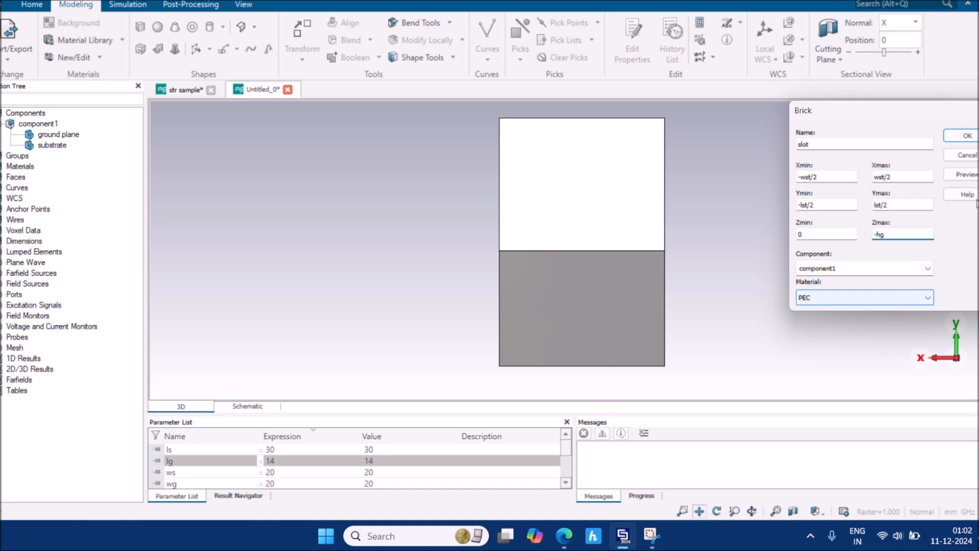
left_click(975, 174)
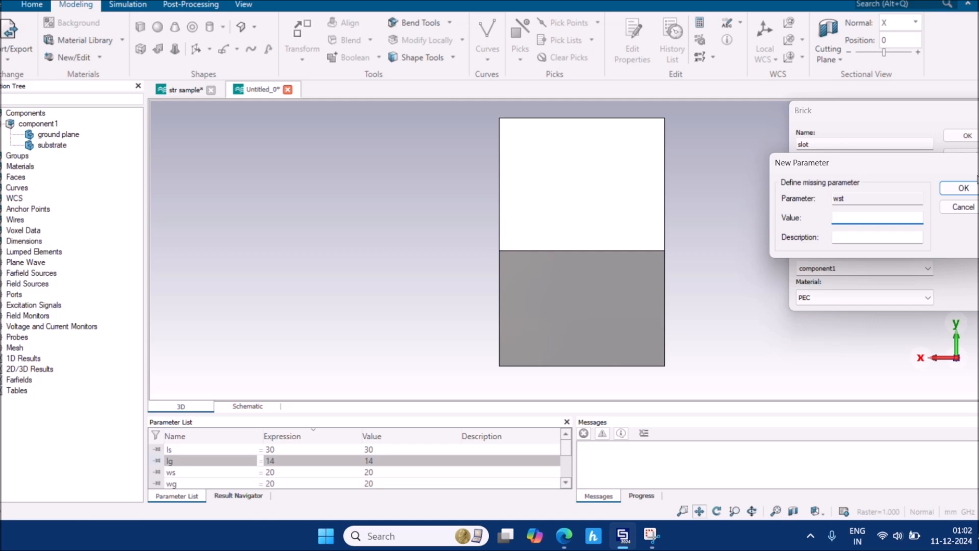
type("3")
mouse_move(564, 536)
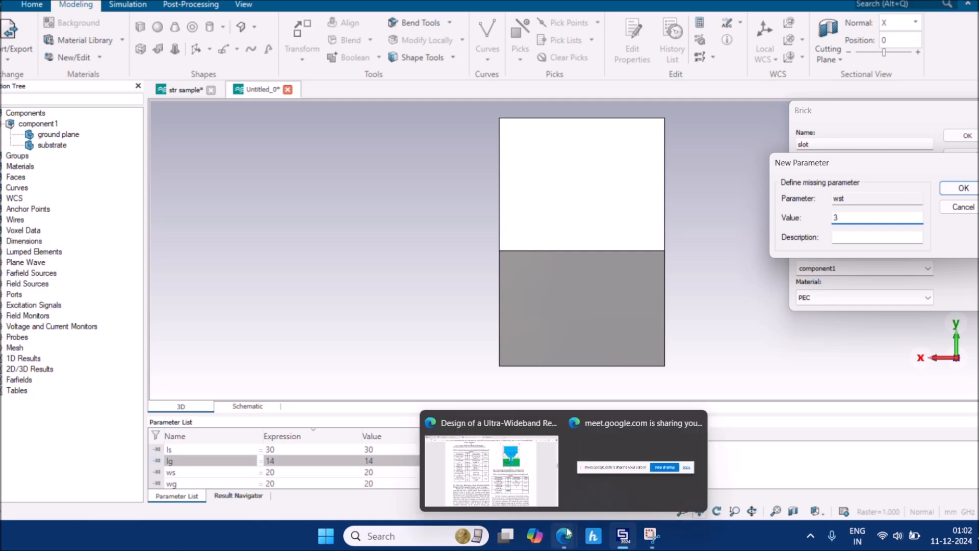
mouse_move(528, 470)
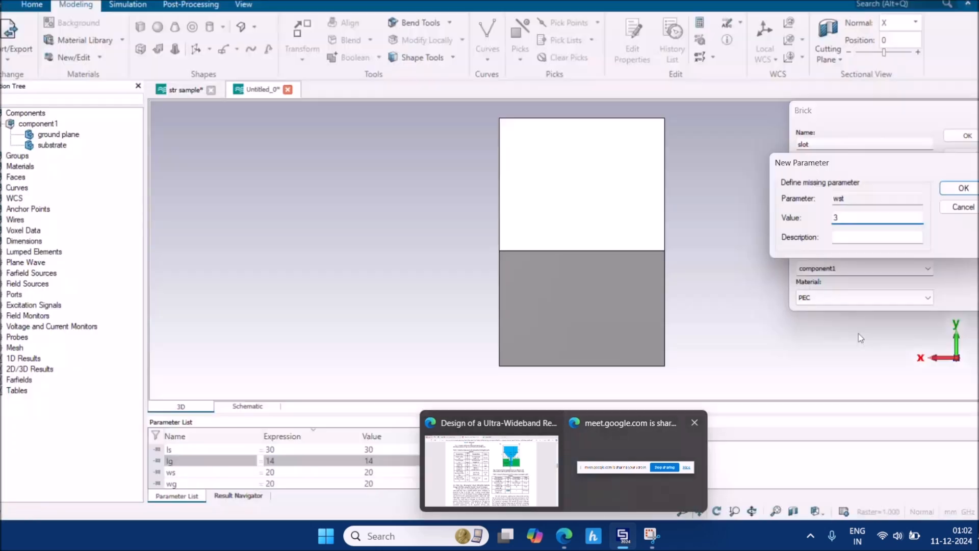
left_click(963, 189)
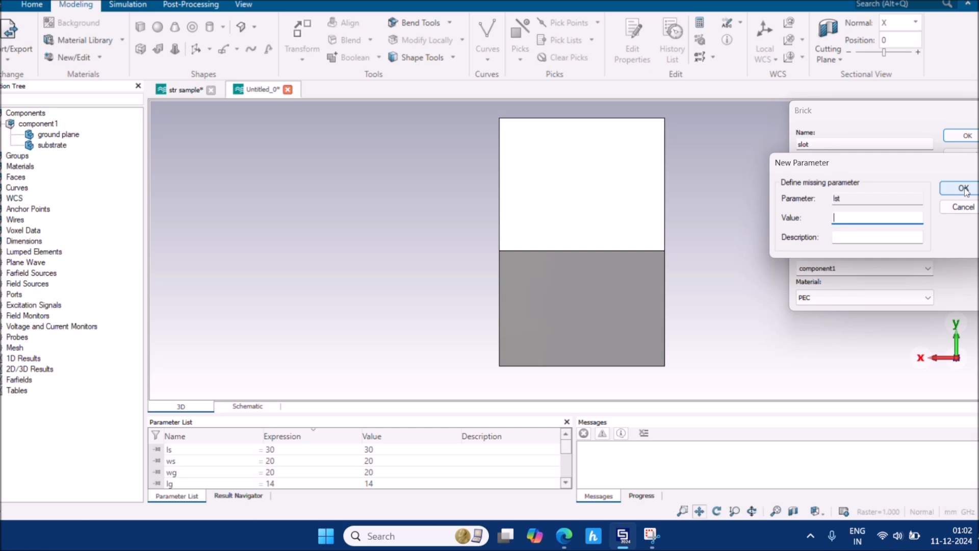
type("2")
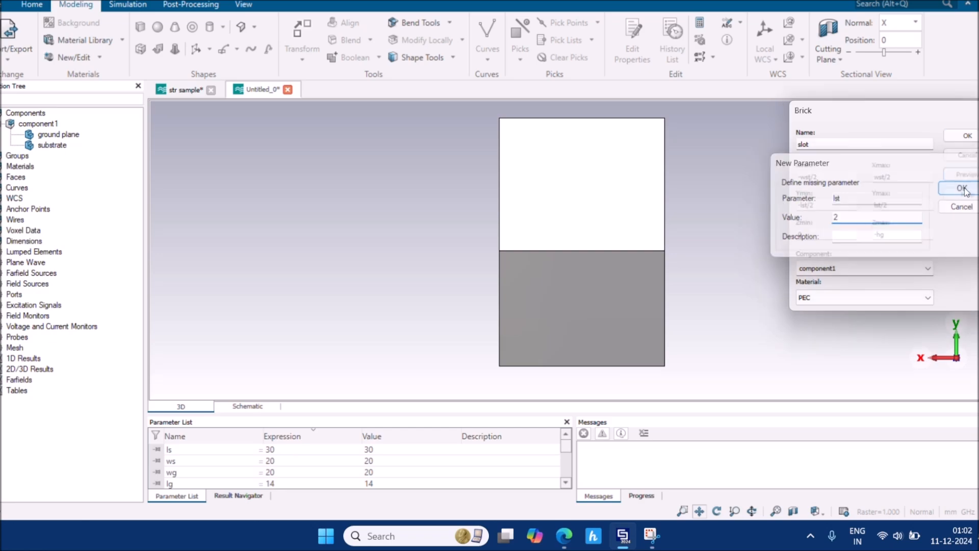
key("Return")
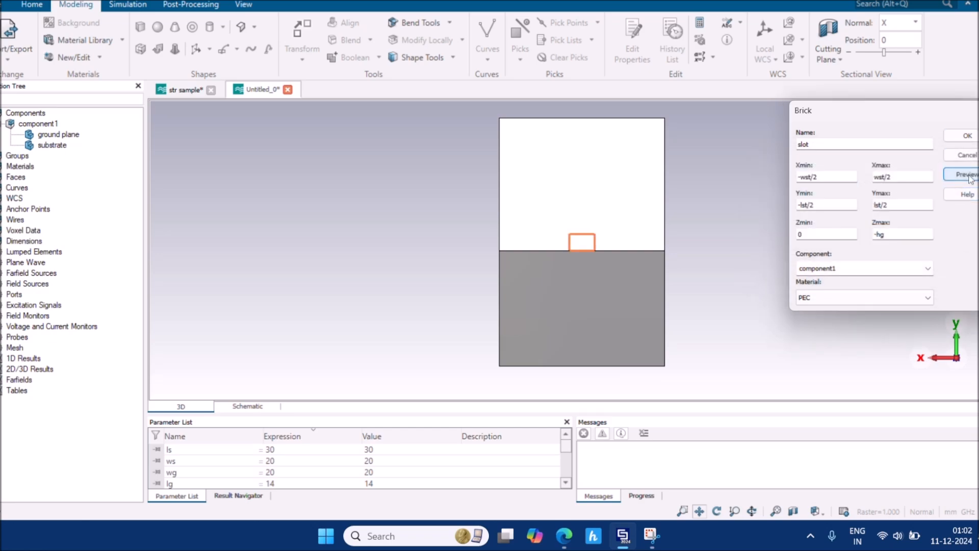
left_click(969, 136)
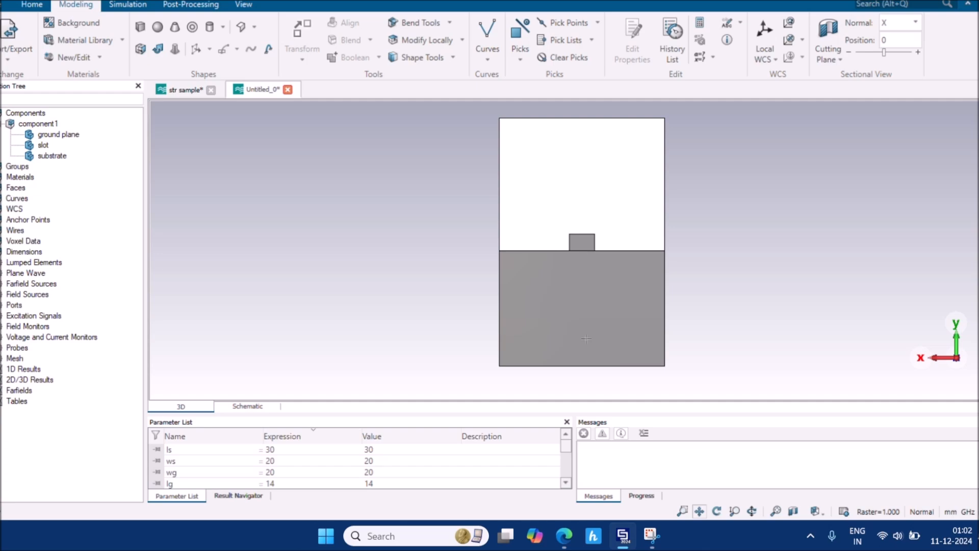
mouse_move(564, 536)
left_click(548, 502)
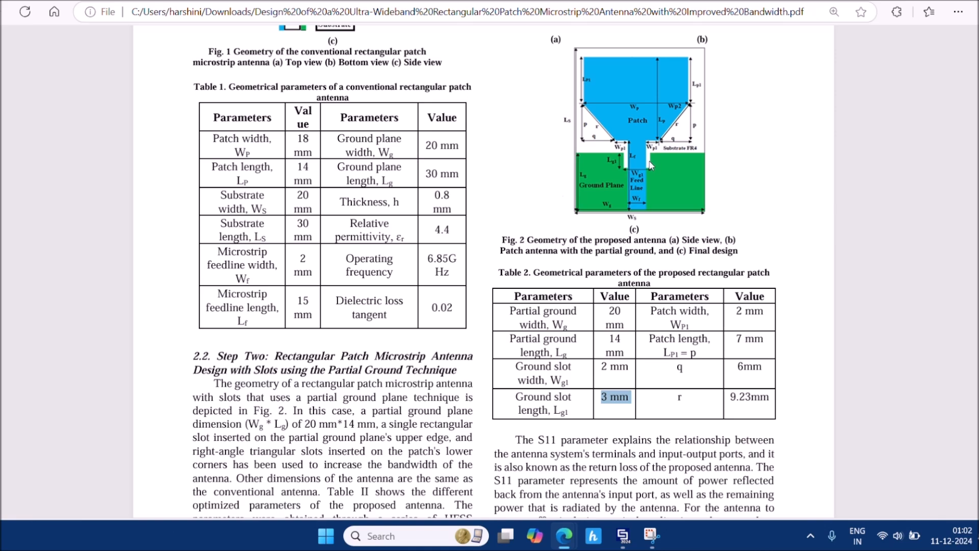
scroll(649, 163, "up", 1)
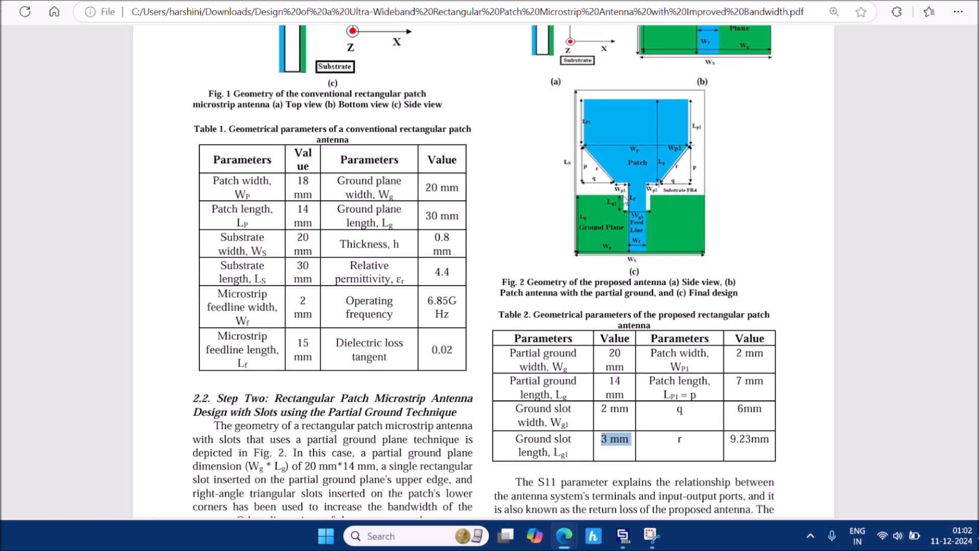
scroll(652, 194, "up", 4)
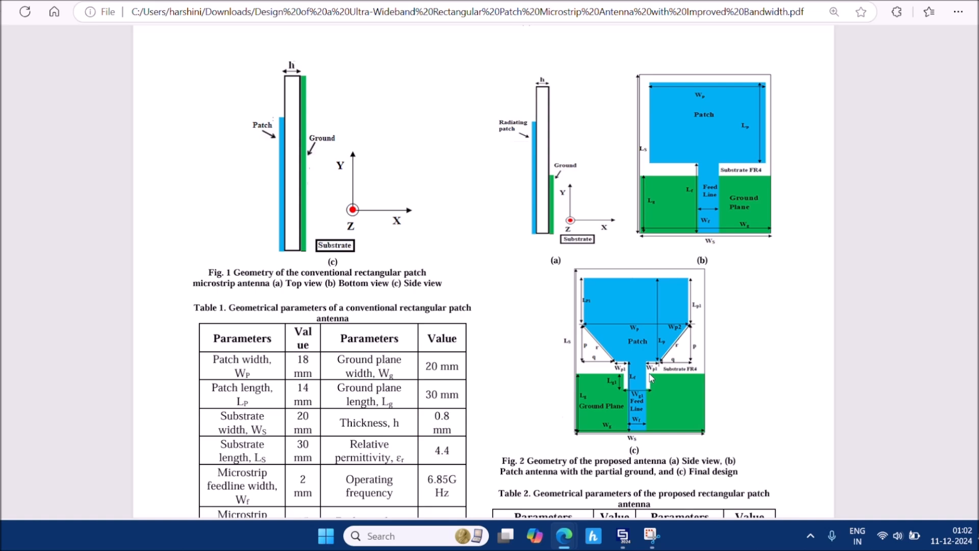
left_click(628, 501)
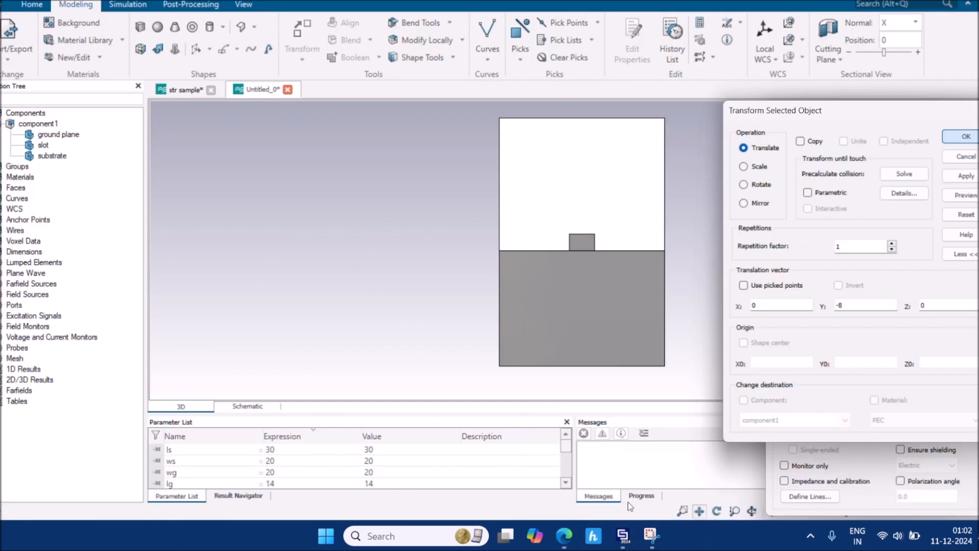
double_click(587, 241)
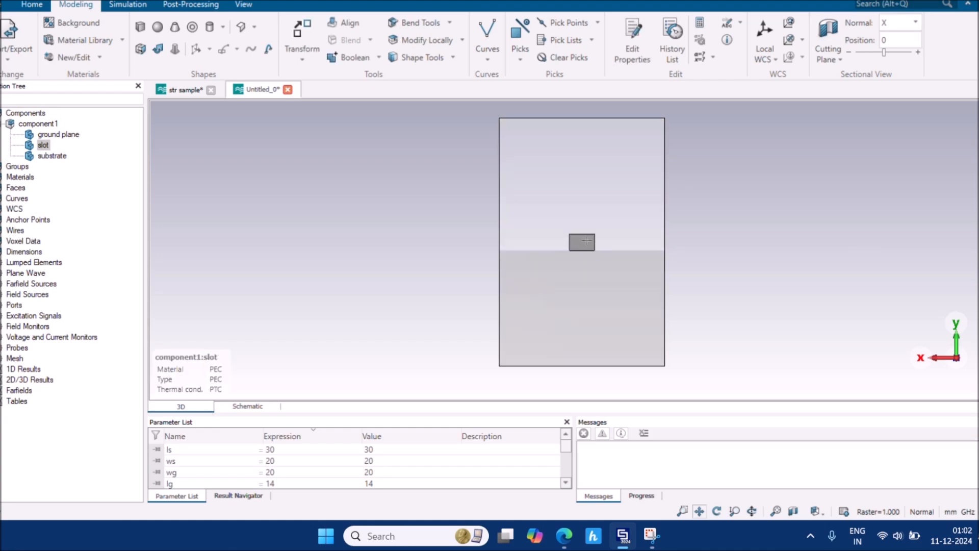
left_click(315, 251)
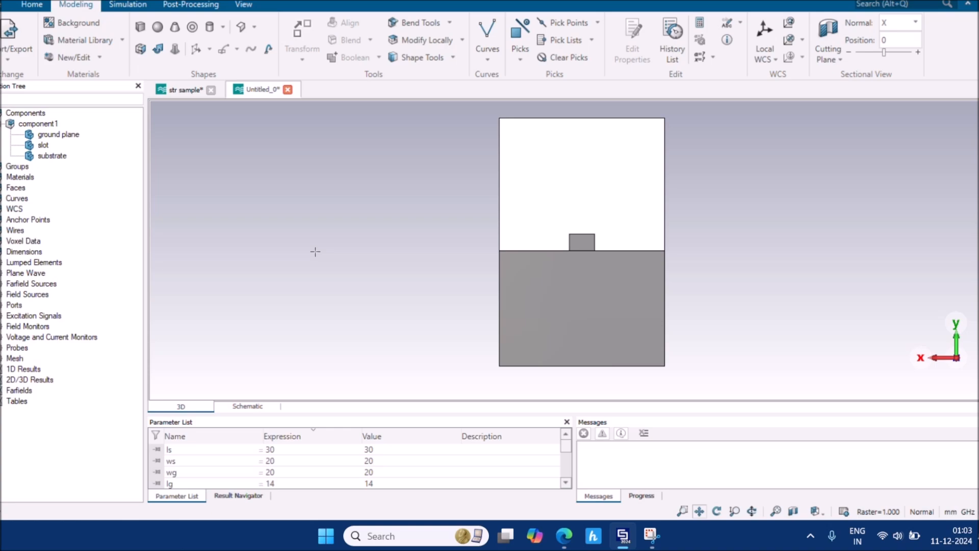
Select the slot in the Navigation Tree, briefly checking its construction history
left_click(43, 146)
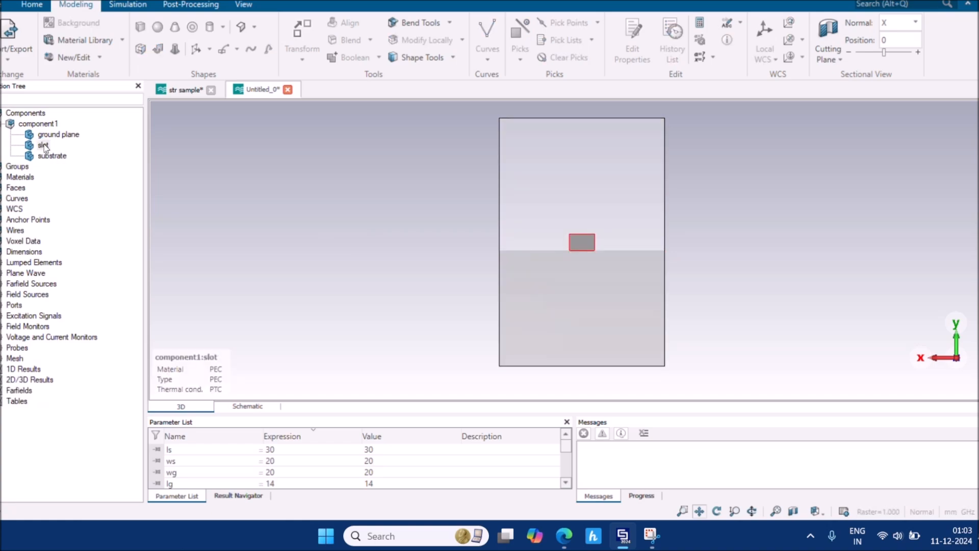
double_click(43, 145)
left_click(905, 210)
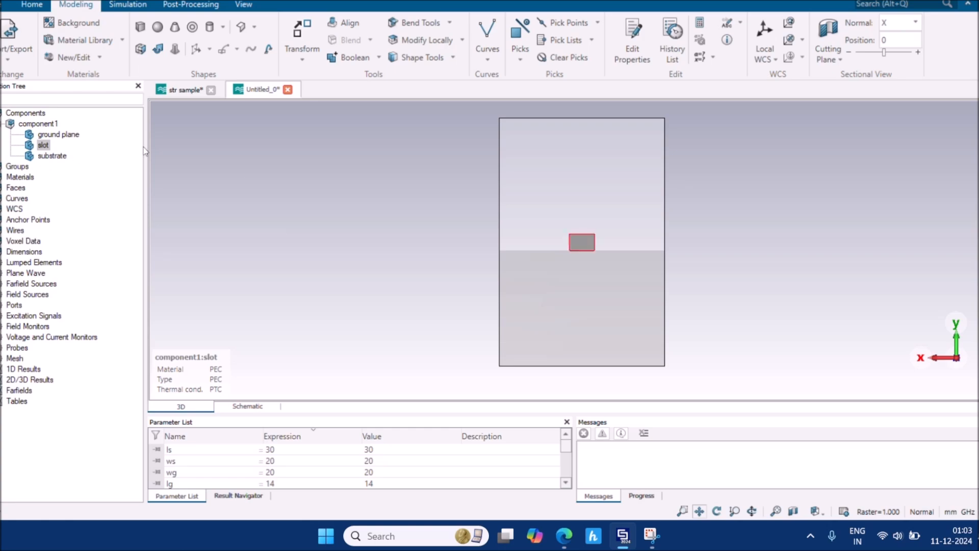
left_click(44, 145)
Translate the slot 2 mm down in Y and confirm the move
key("ctrl+t")
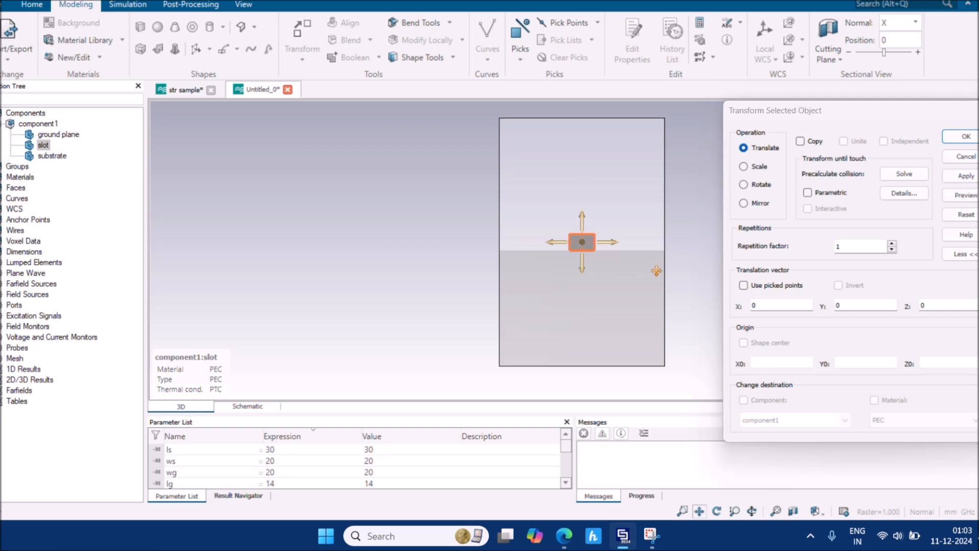
scroll(654, 271, "up", 5)
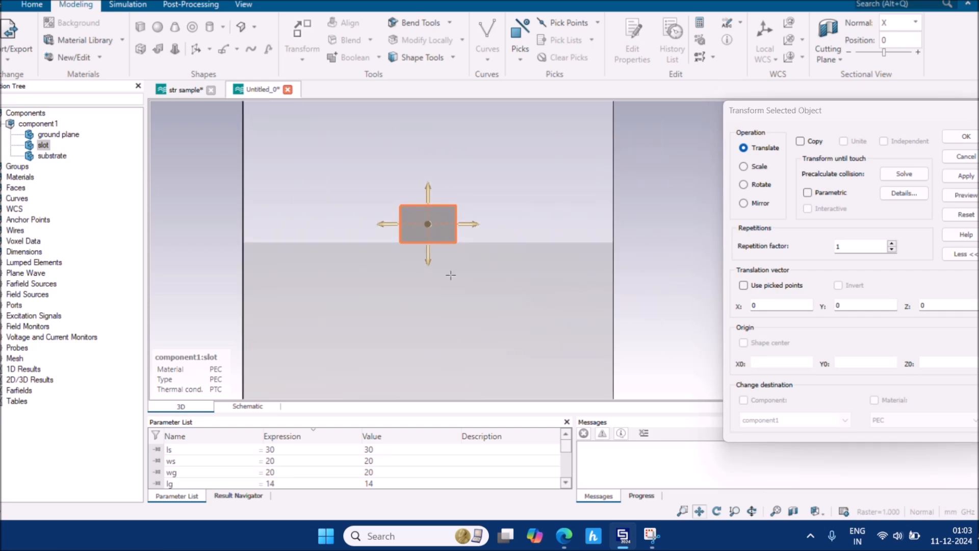
left_click_drag(428, 263, 433, 295)
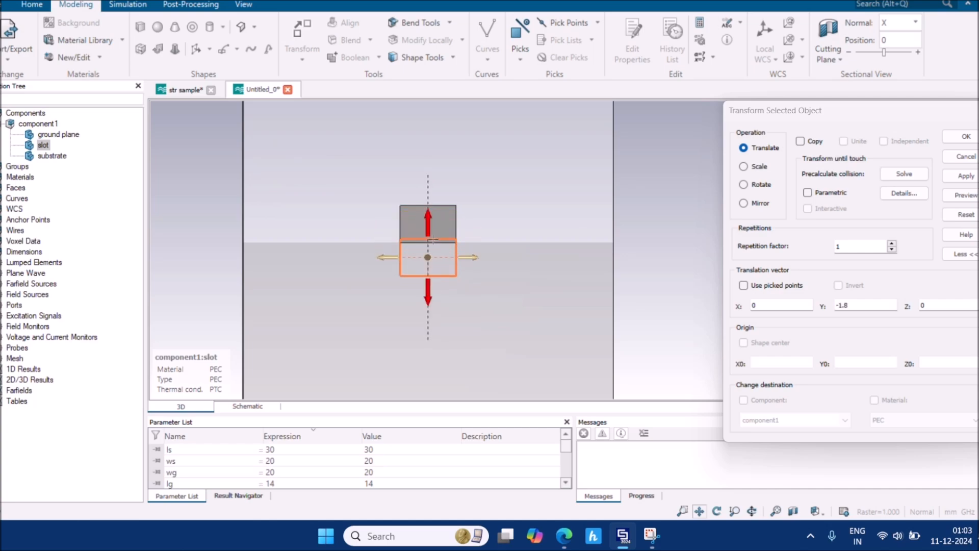
scroll(432, 240, "up", 4)
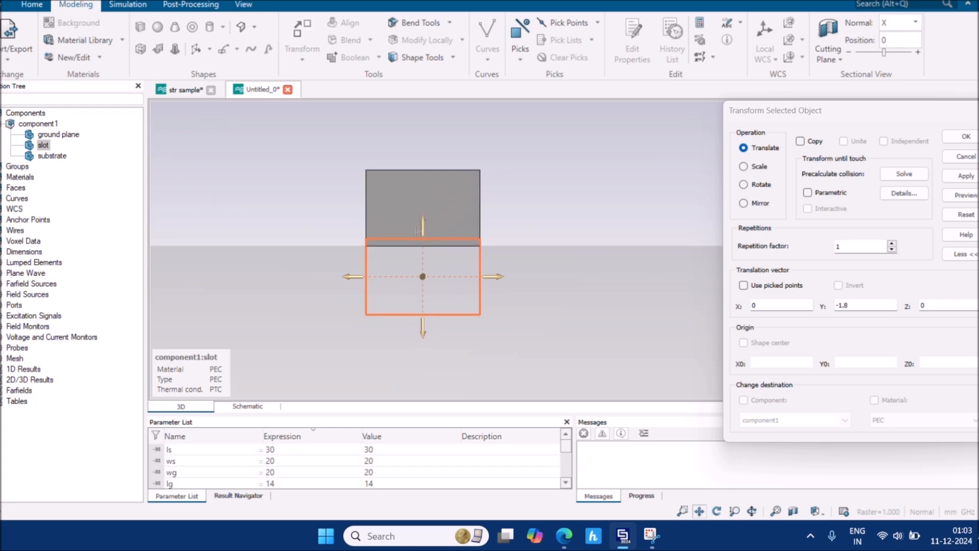
left_click_drag(423, 226, 422, 234)
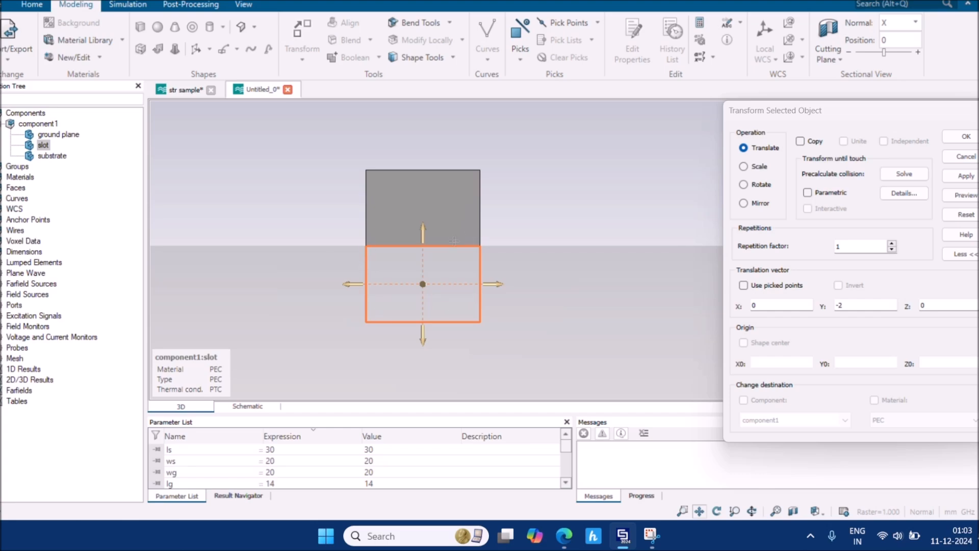
scroll(480, 245, "up", 3)
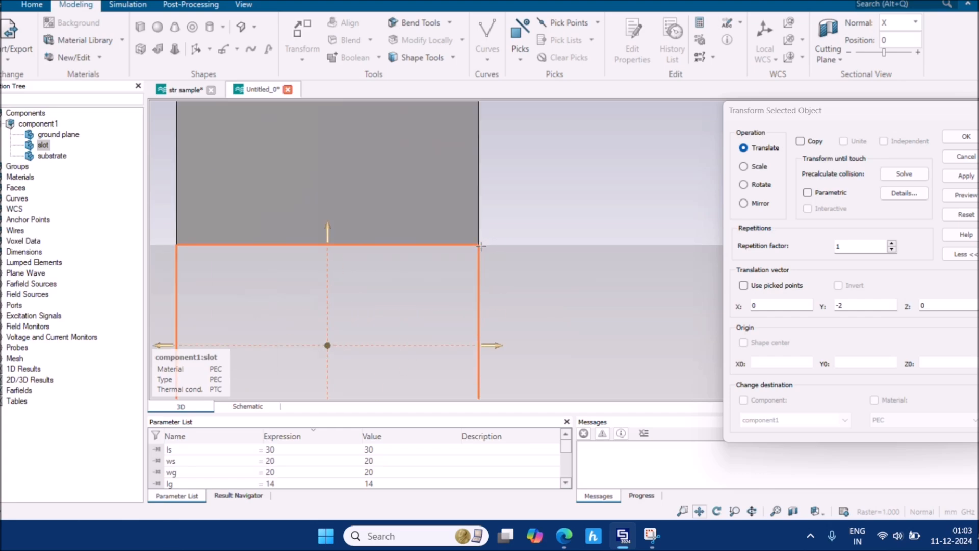
scroll(480, 246, "up", 2)
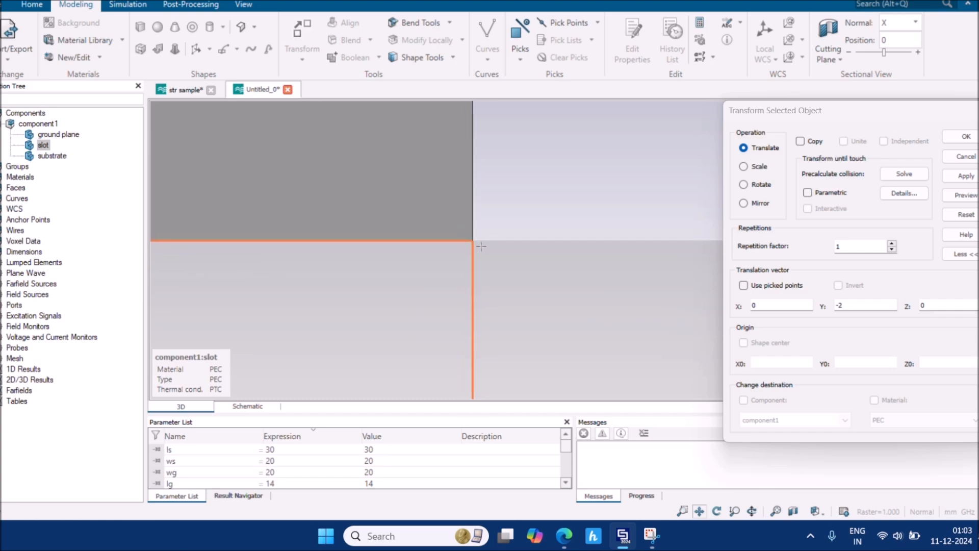
scroll(480, 247, "down", 5)
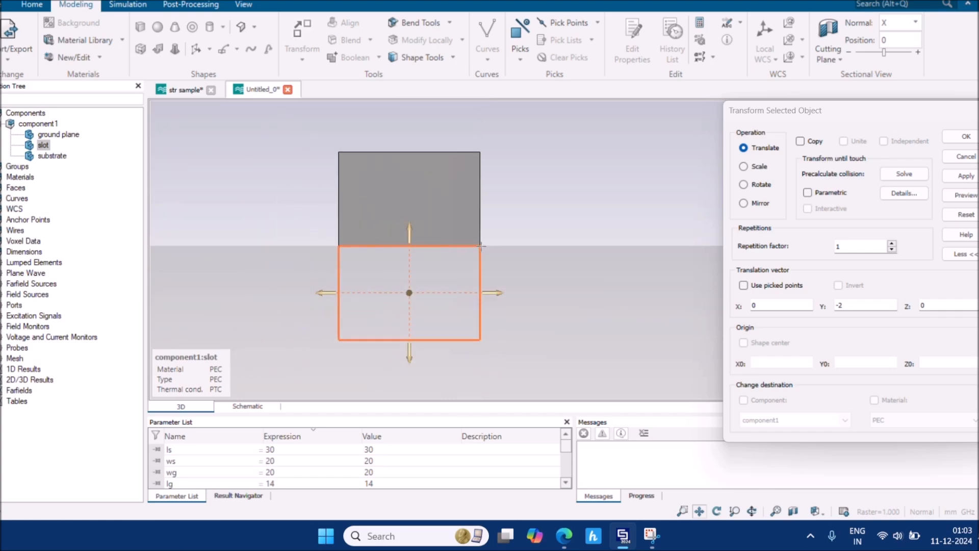
key("Return")
scroll(658, 252, "down", 3)
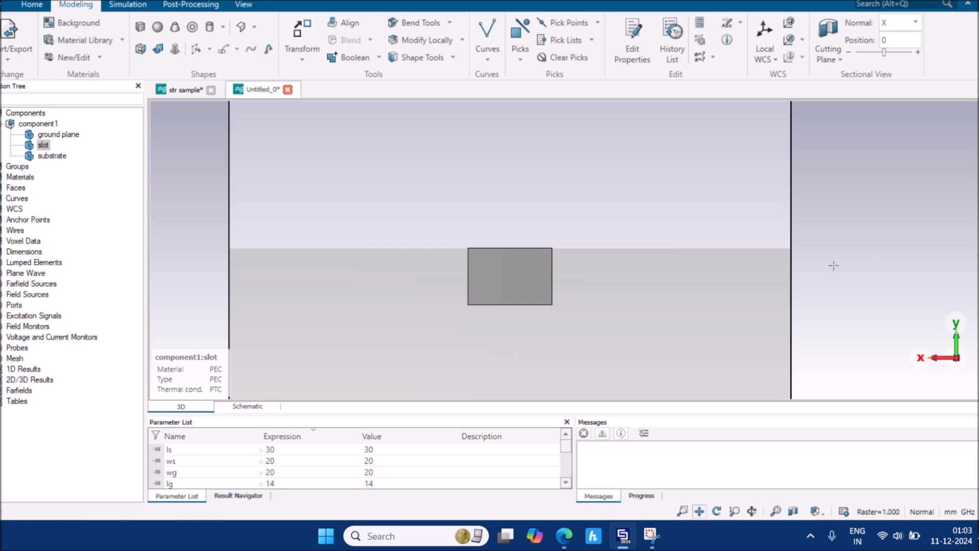
Deselect the slot, zoom out, and select 'ground plane' in the Navigation Tree
left_click(833, 265)
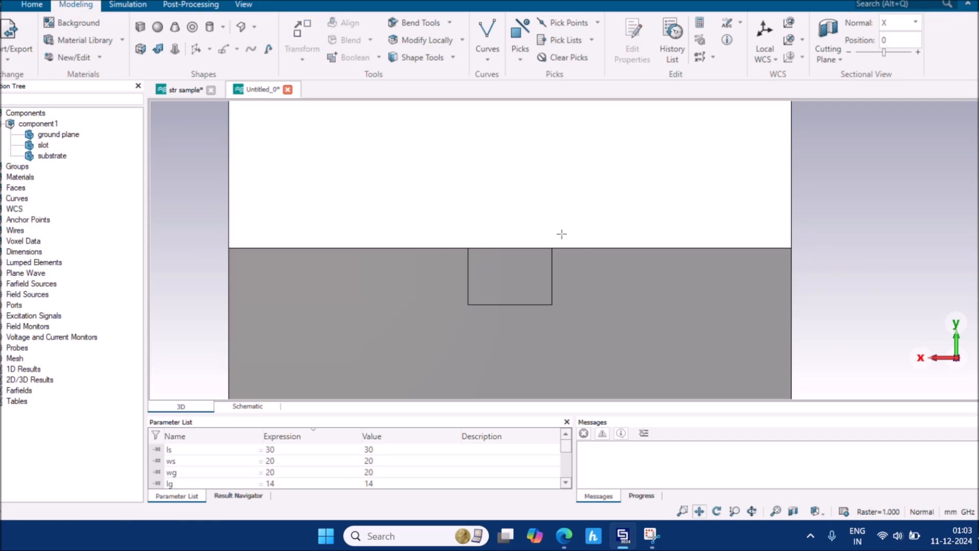
scroll(589, 250, "down", 3)
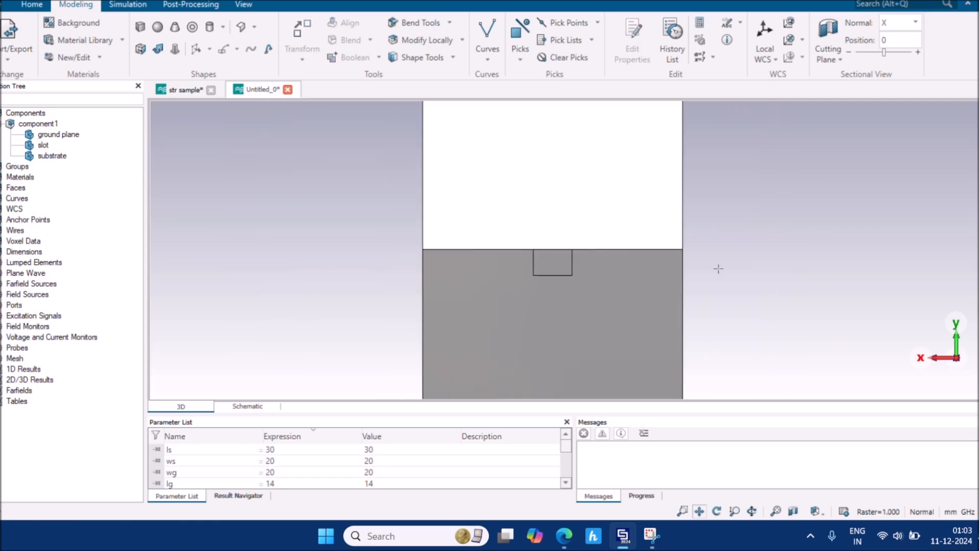
scroll(701, 224, "down", 3)
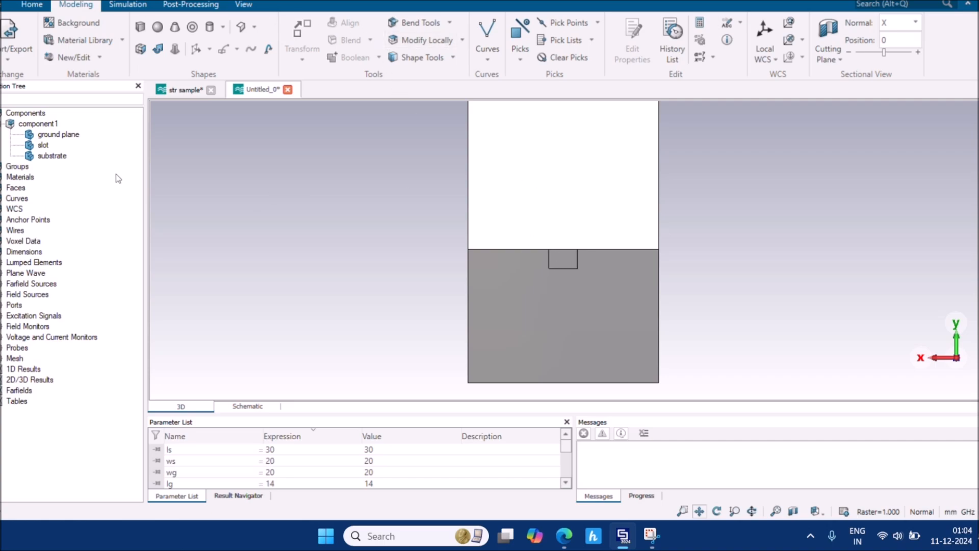
left_click(62, 137)
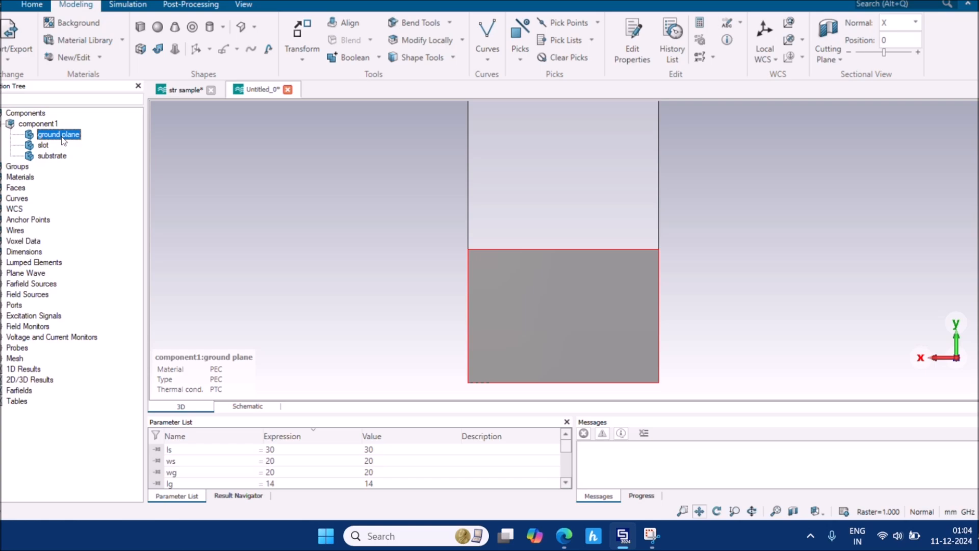
Boolean-subtract the slot from the ground plane, then deselect it
left_click(379, 58)
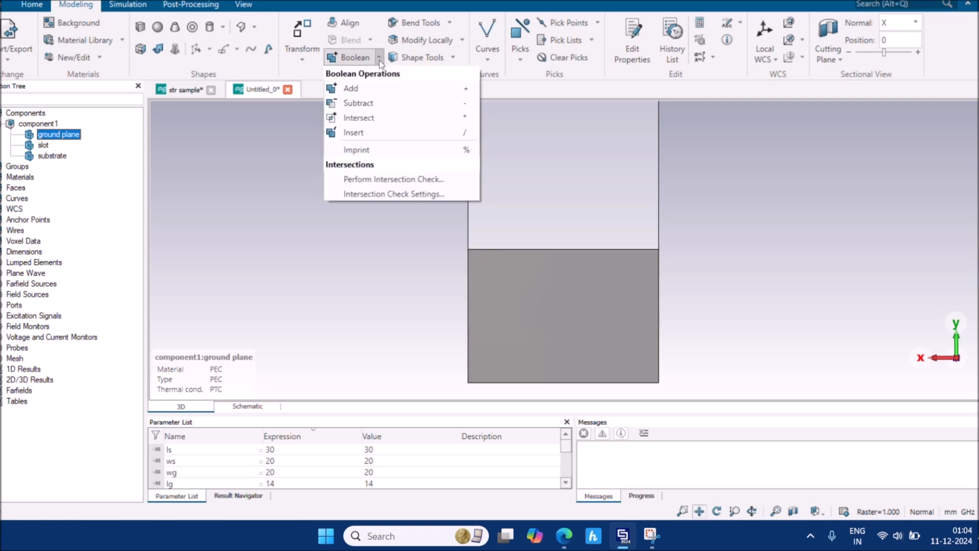
left_click(372, 103)
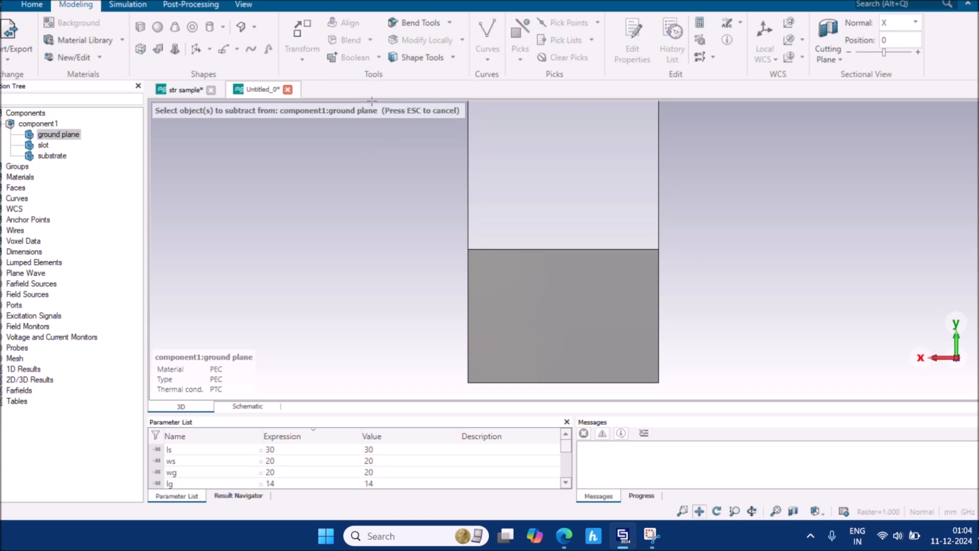
left_click(43, 146)
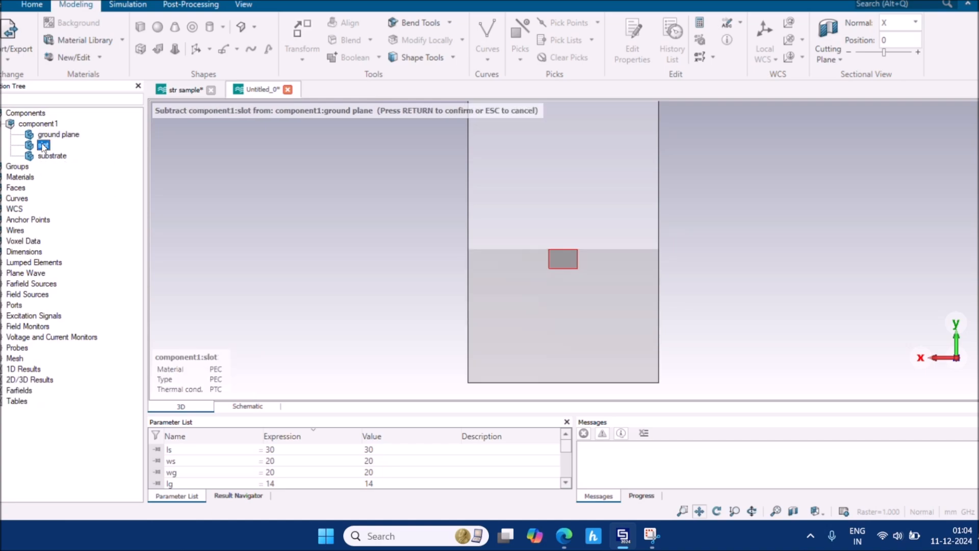
key("Return")
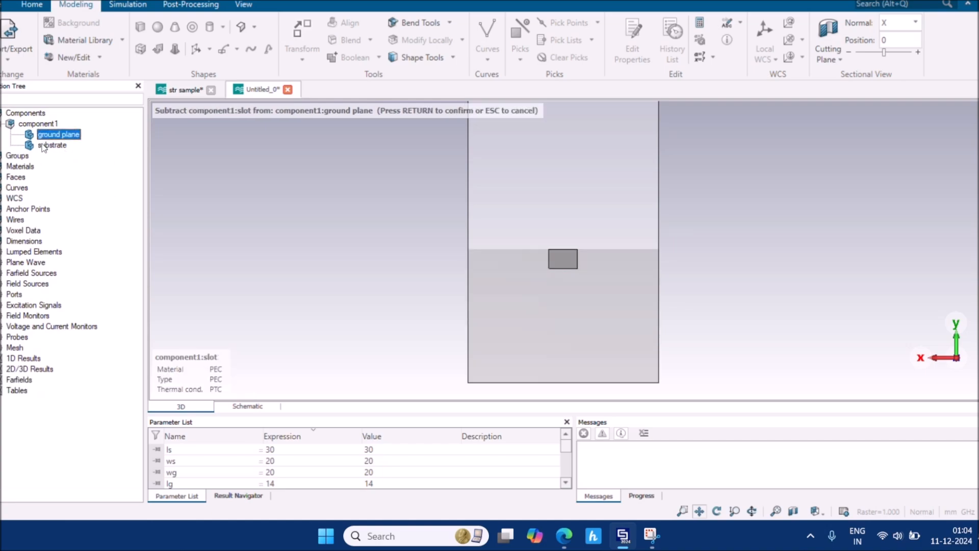
left_click(339, 281)
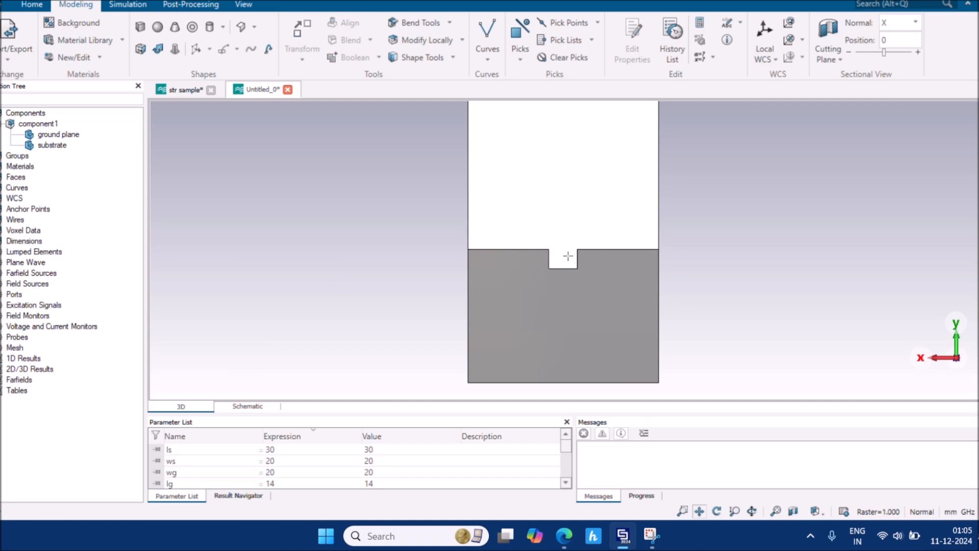
Check the antenna design paper and return to the CST project
mouse_move(565, 547)
left_click(512, 464)
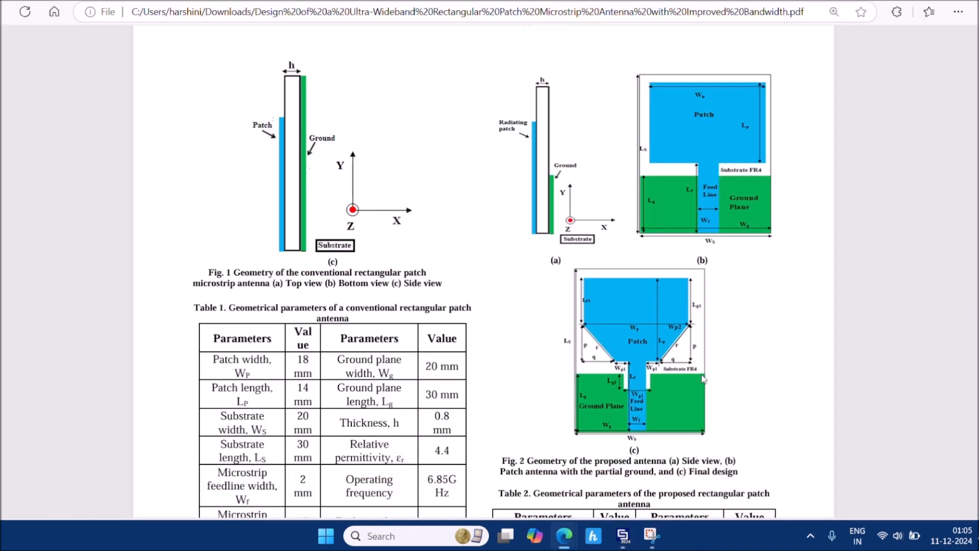
mouse_move(623, 535)
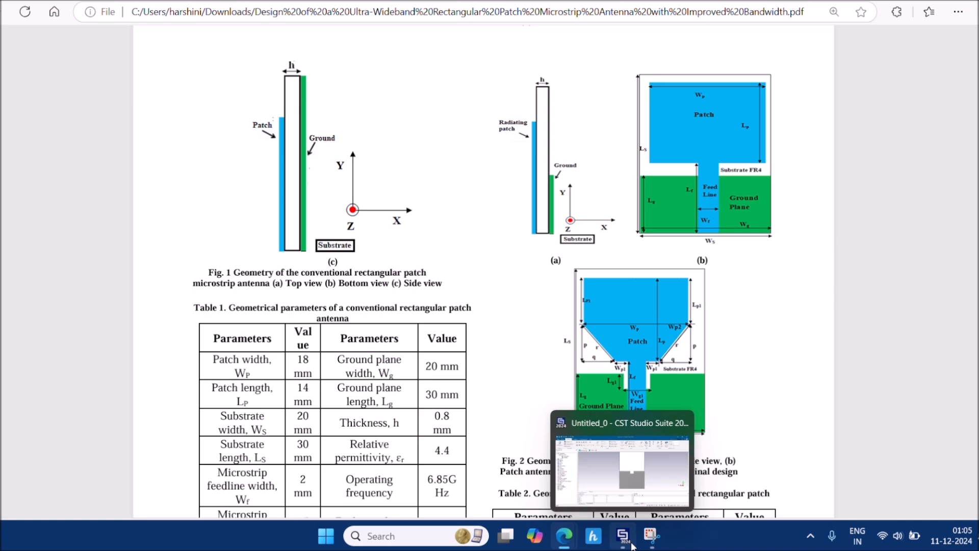
left_click(655, 413)
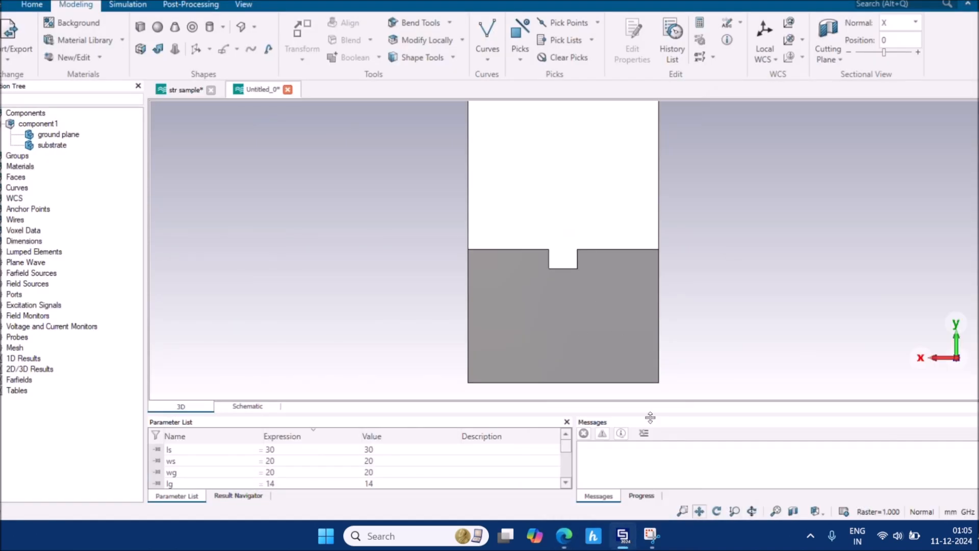
Switch to the Front view preset and recentre the model
left_click(814, 512)
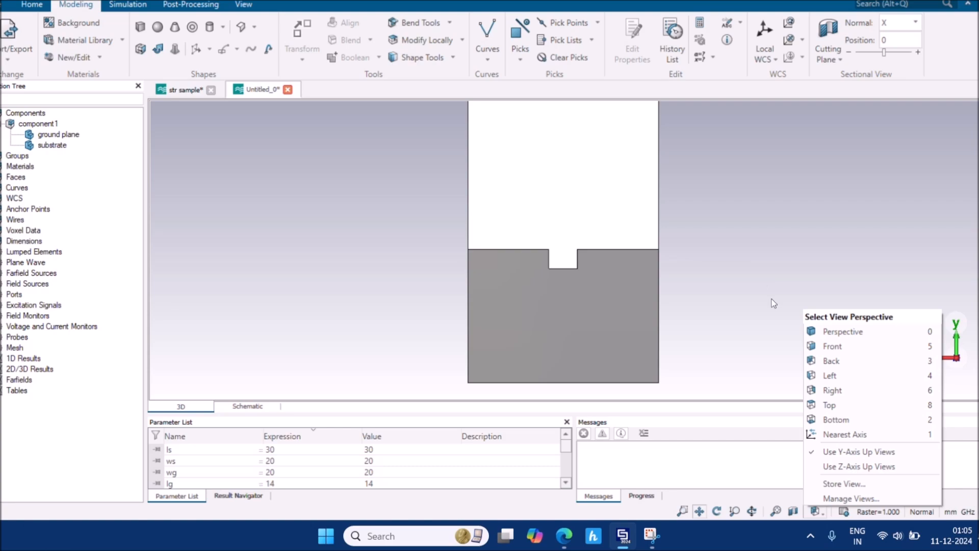
left_click(815, 347)
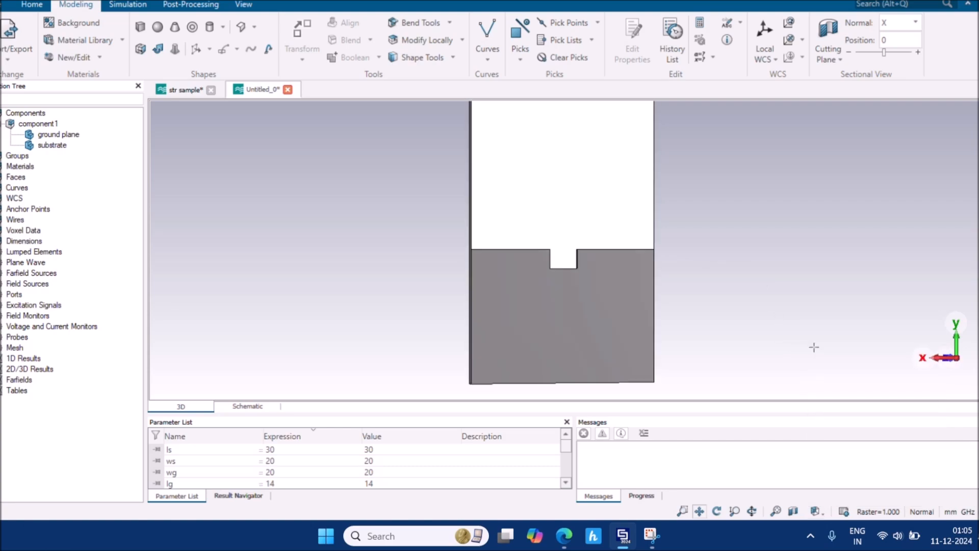
scroll(648, 233, "down", 2)
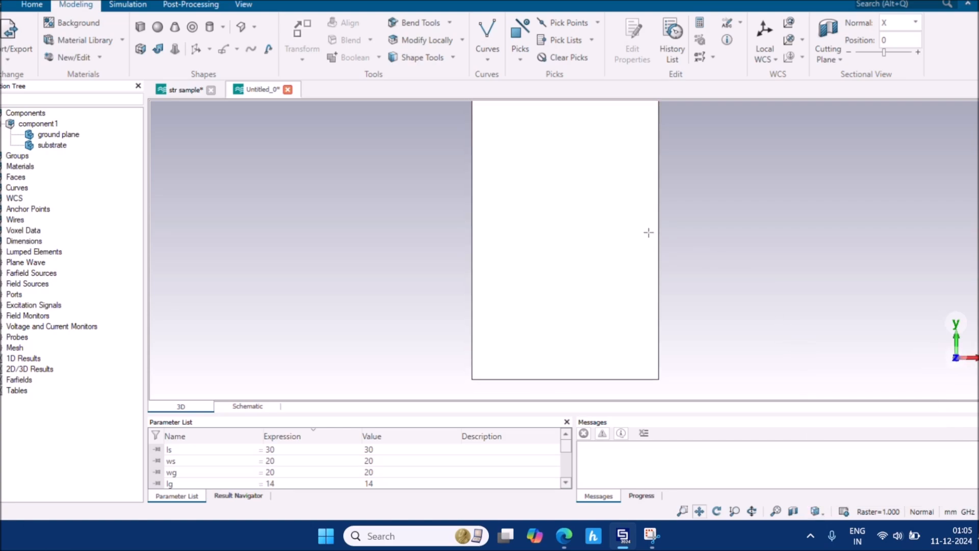
middle_click_drag(648, 233, 627, 244)
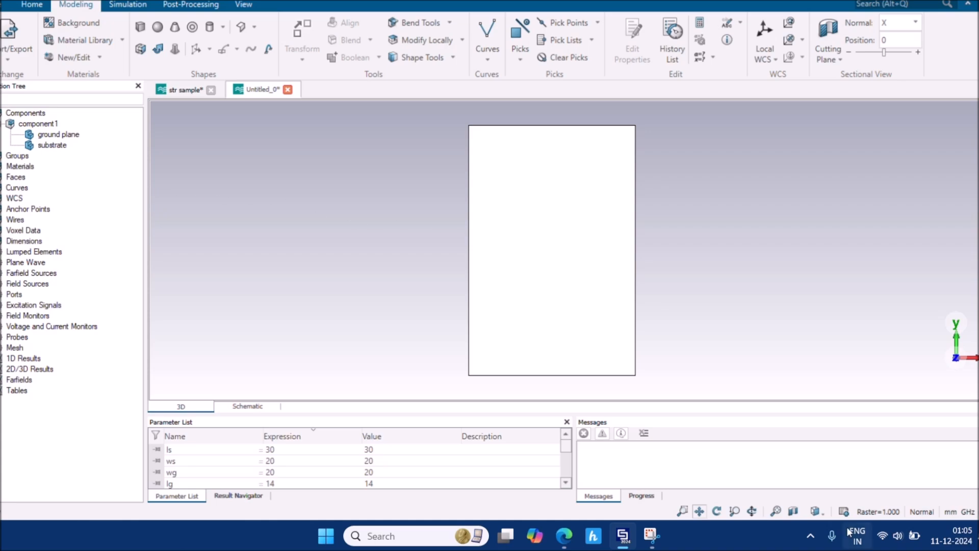
Rotate to inspect the ground plane side, then return to the Front view
left_click(825, 515)
left_click(728, 298)
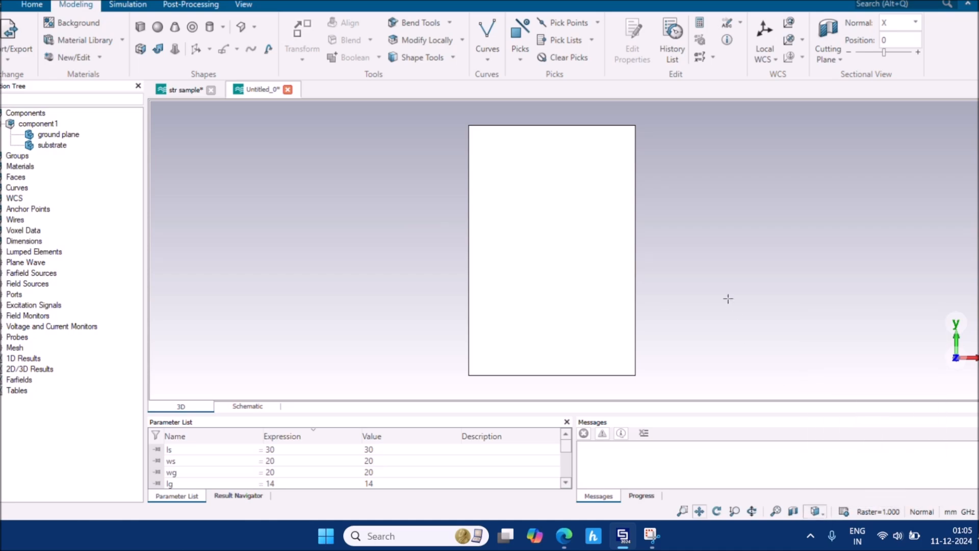
left_click_drag(728, 298, 142, 256)
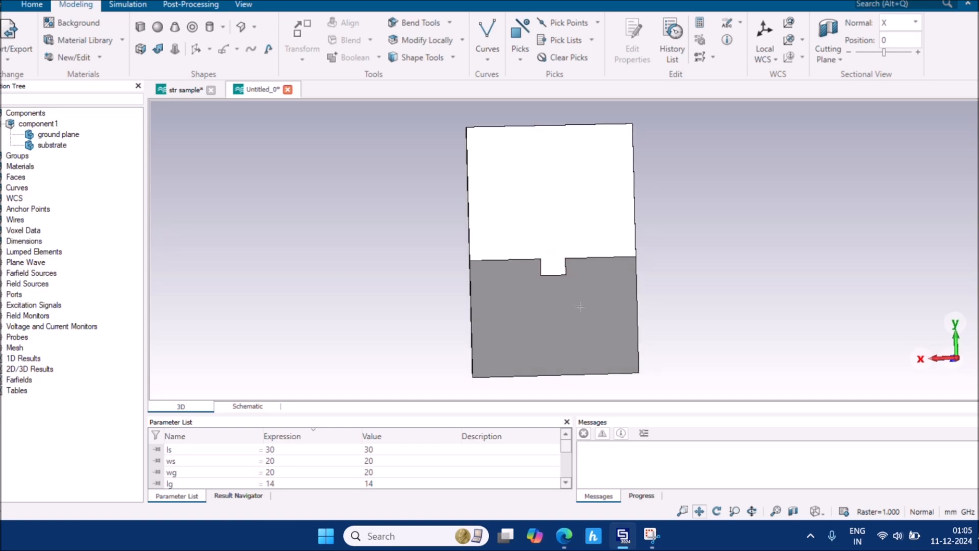
left_click(815, 512)
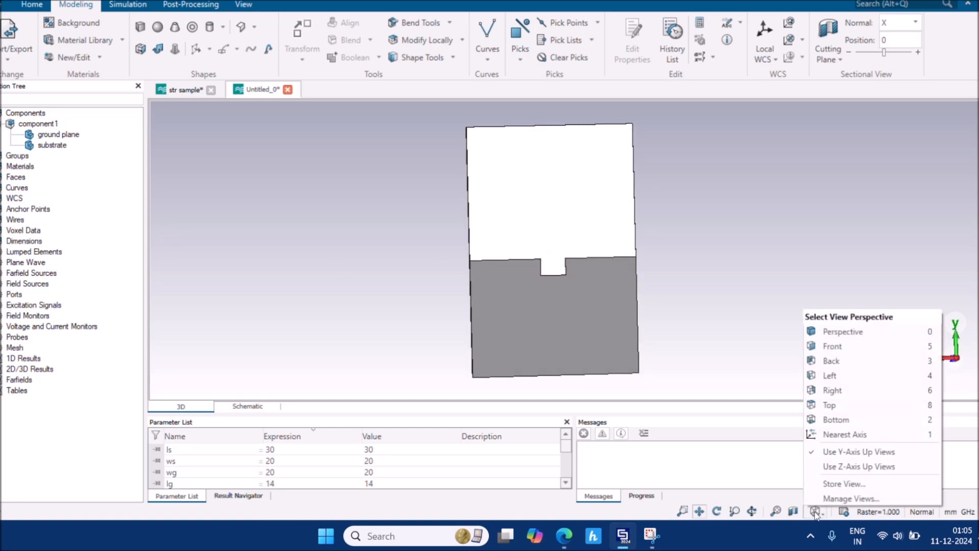
left_click(785, 538)
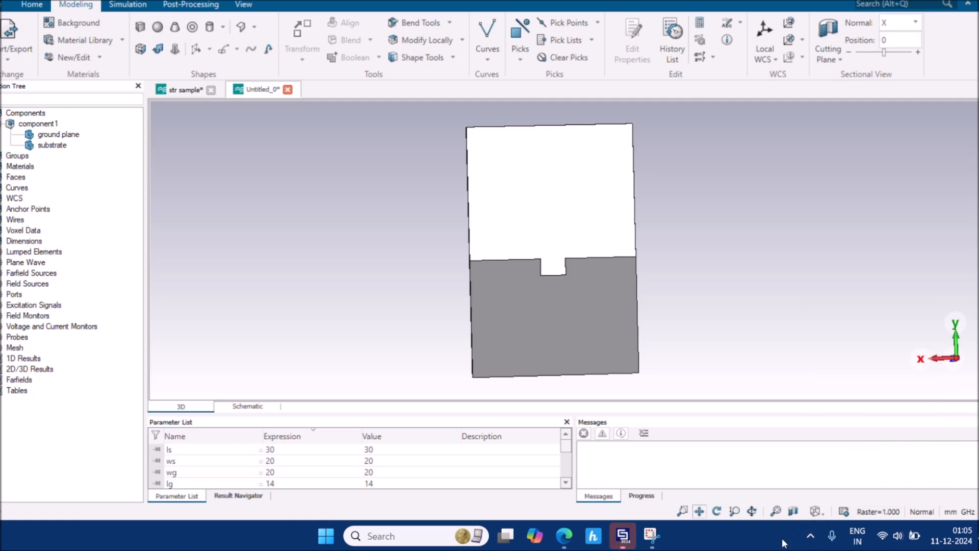
left_click(823, 514)
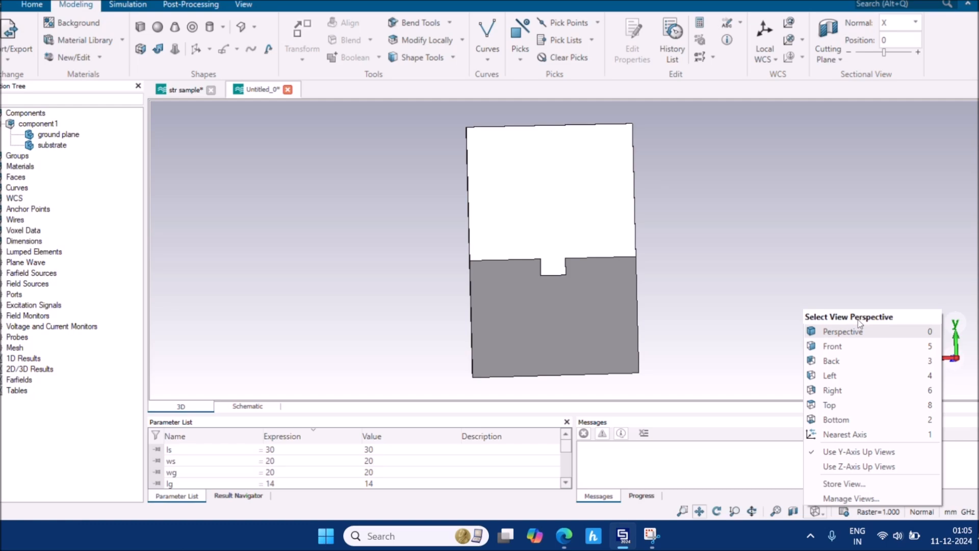
left_click(875, 352)
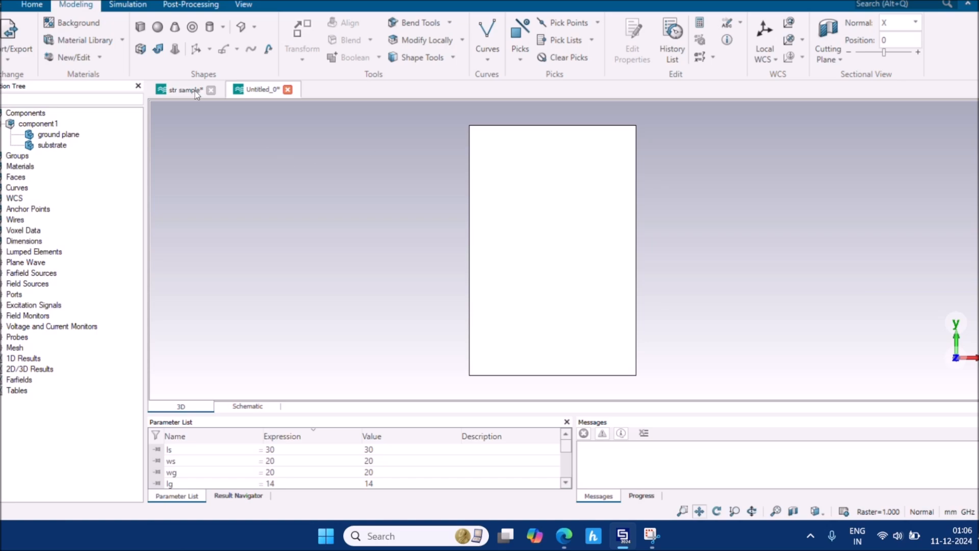
Start a brick named patch spanning X -wp/2 to wp/2 and Y -lp/2 to lp/2
left_click(141, 28)
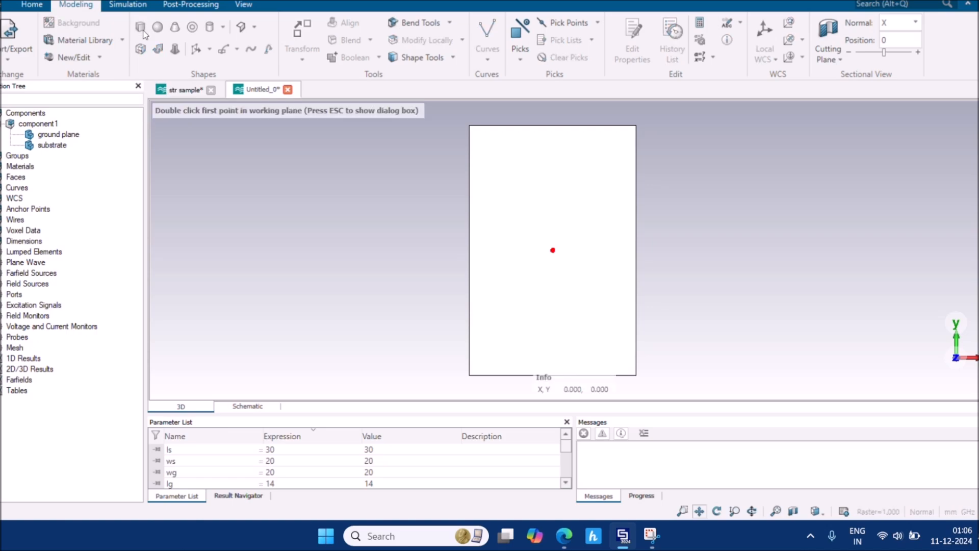
key("Escape")
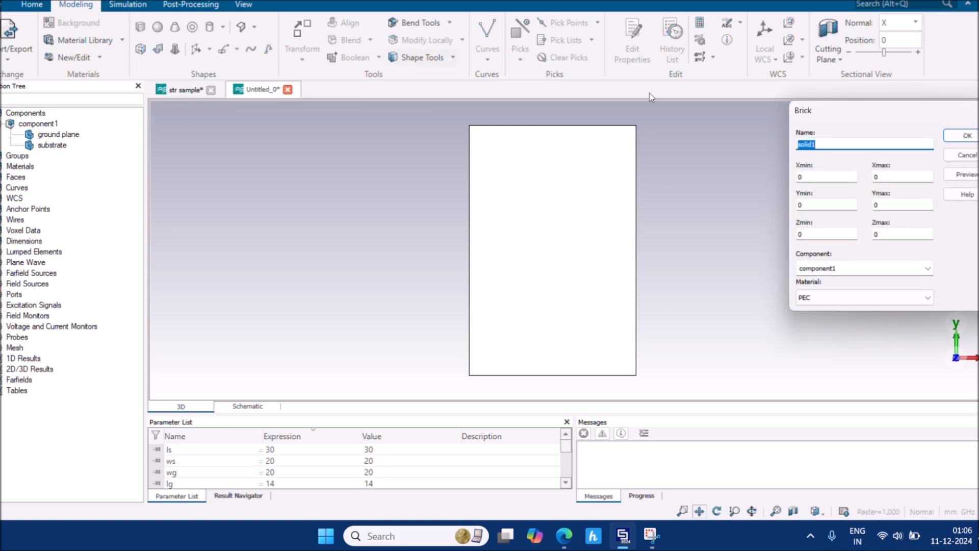
type("patch")
left_click(837, 174)
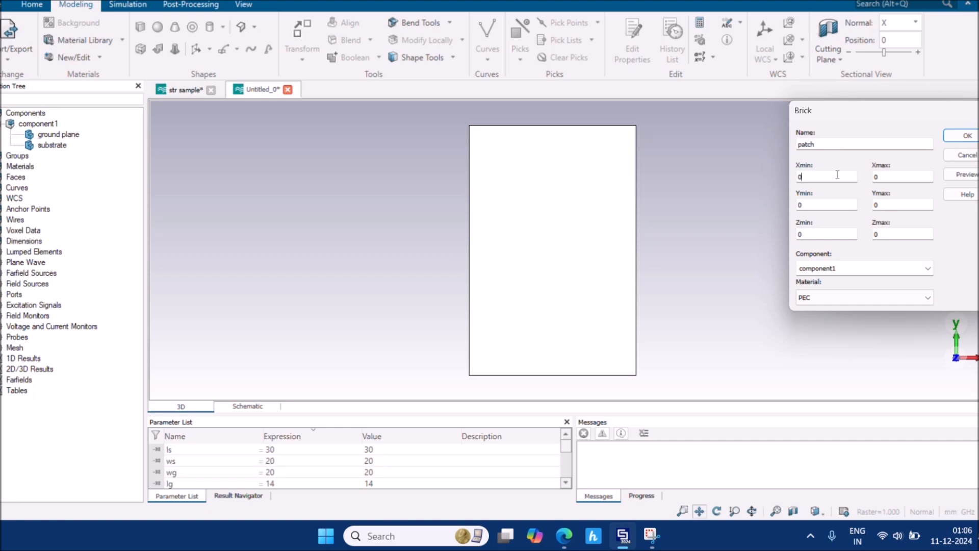
double_click(798, 177)
type("-wp/2")
double_click(877, 177)
double_click(800, 205)
type("-lp/2")
key("Tab")
type("lp/2")
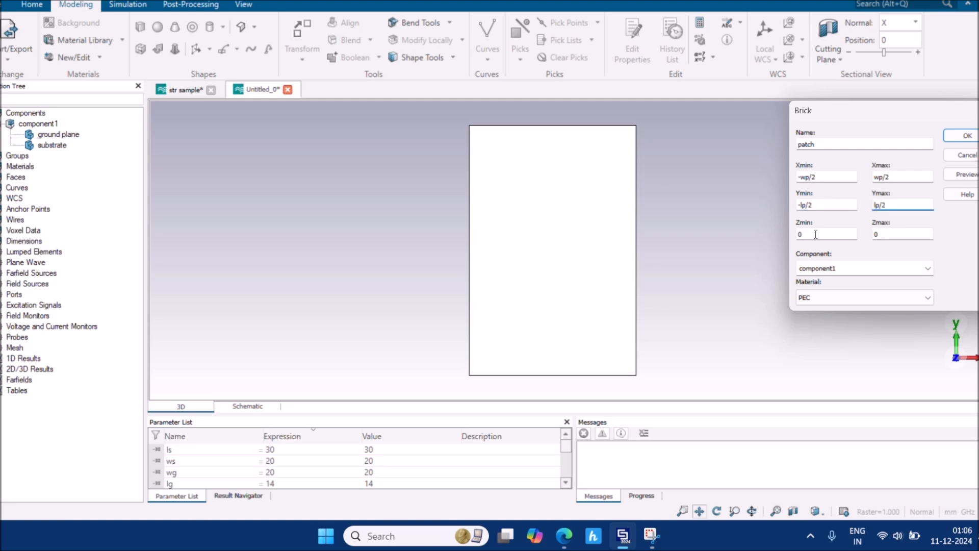
Set the patch's Z range from hs to hs+hp, fixing the mistyped hs+hg
double_click(882, 235)
double_click(826, 234)
type("hs")
left_click(877, 235)
type("hs")
key("BackSpace")
key("BackSpace")
key("BackSpace")
type("hs+hg")
key("BackSpace")
type("p")
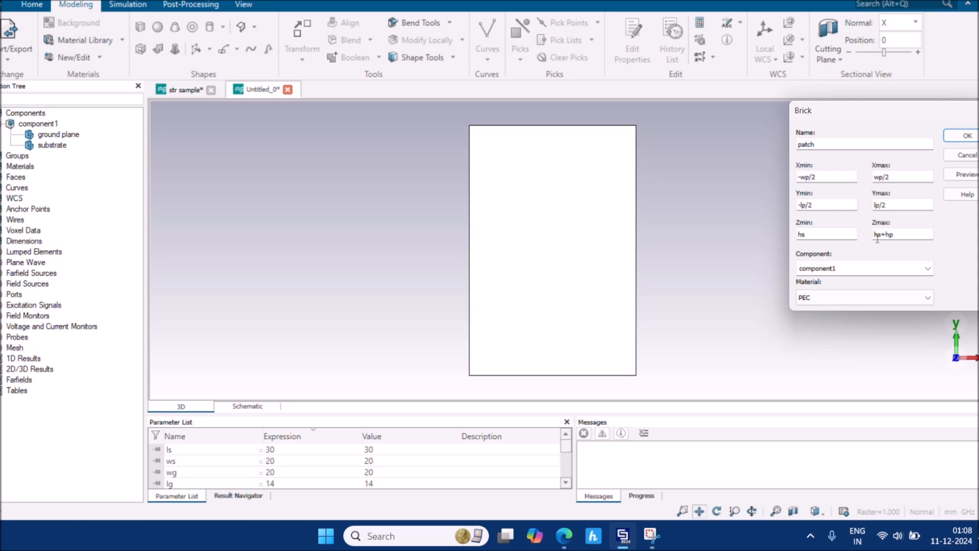
Preview the patch brick and define wp as 18, using the width from the antenna paper
left_click(877, 238)
scroll(499, 471, "down", 3)
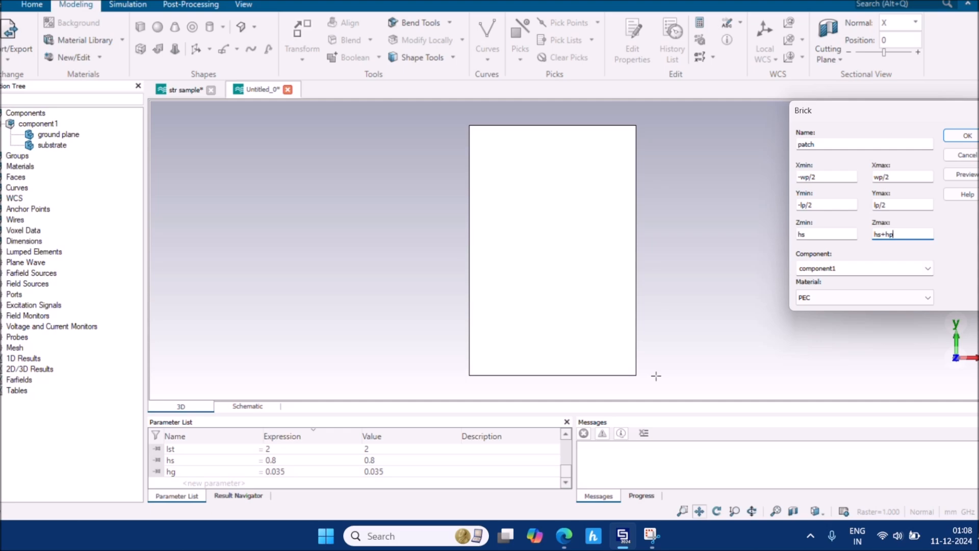
left_click(972, 177)
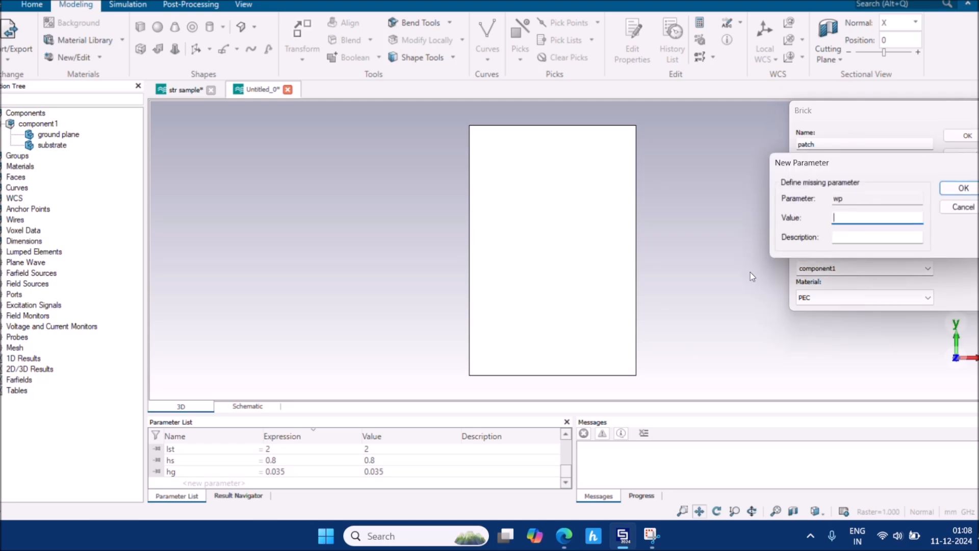
mouse_move(565, 541)
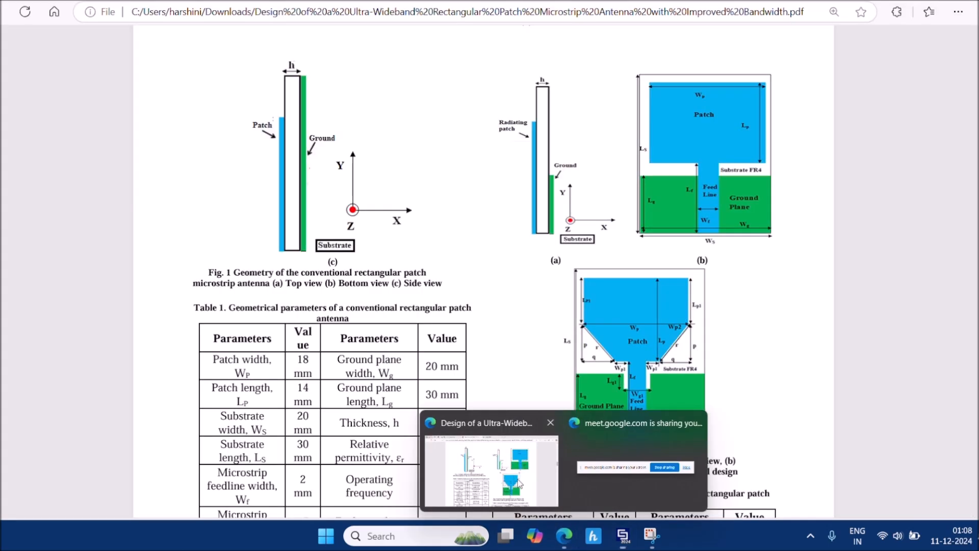
left_click(521, 483)
scroll(510, 431, "down", 5)
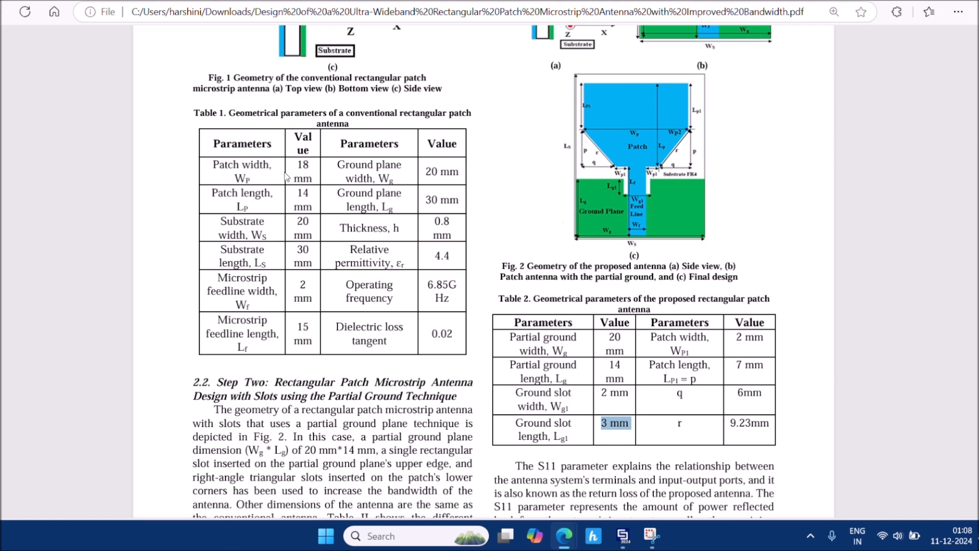
left_click(301, 168)
left_click_drag(298, 164, 315, 179)
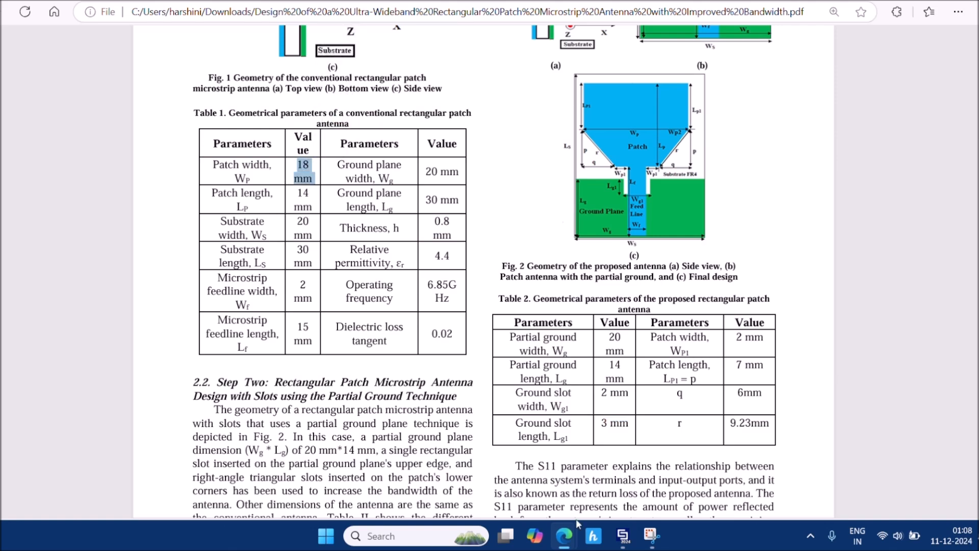
mouse_move(619, 535)
left_click(627, 464)
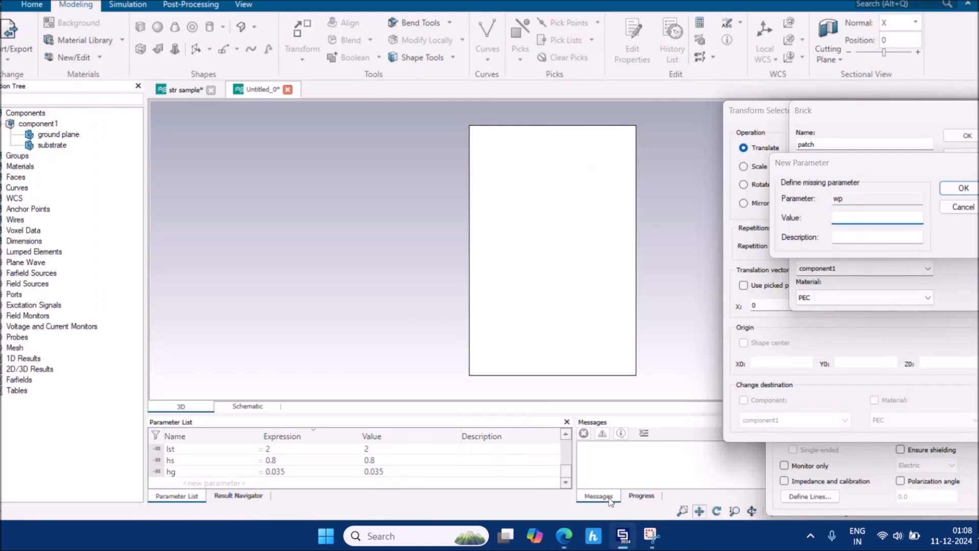
type("18")
key("Return")
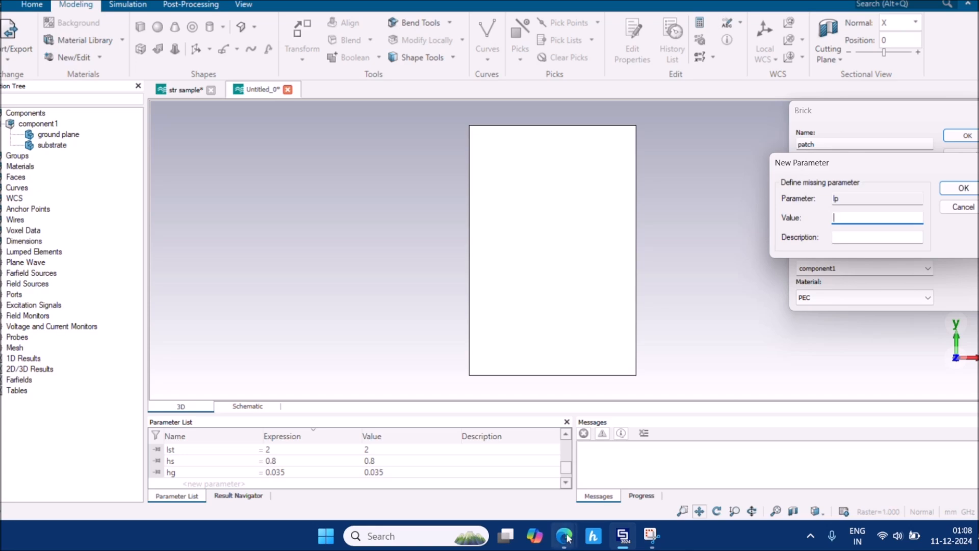
Define lp as 14 and hp as 0.035, then create the PEC patch brick
mouse_move(567, 537)
left_click(504, 467)
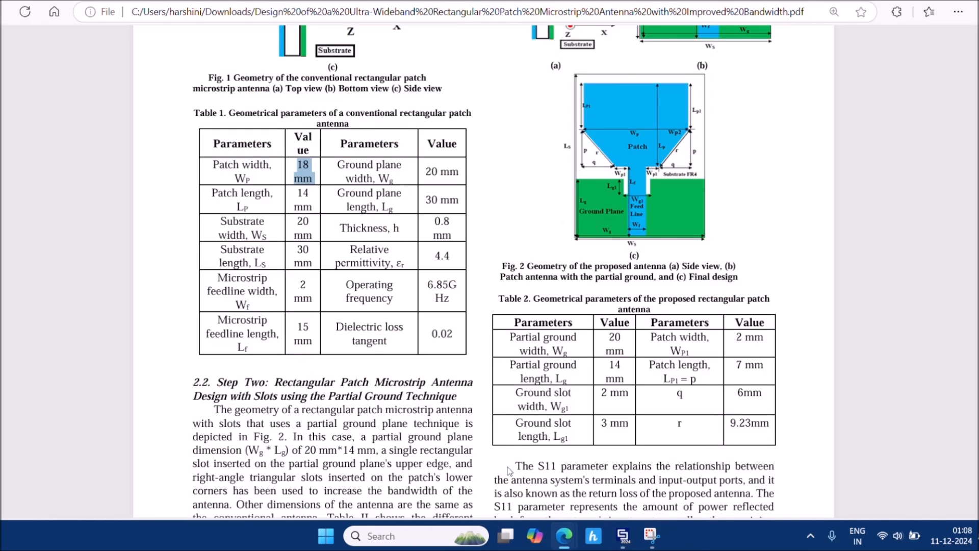
left_click_drag(298, 191, 320, 208)
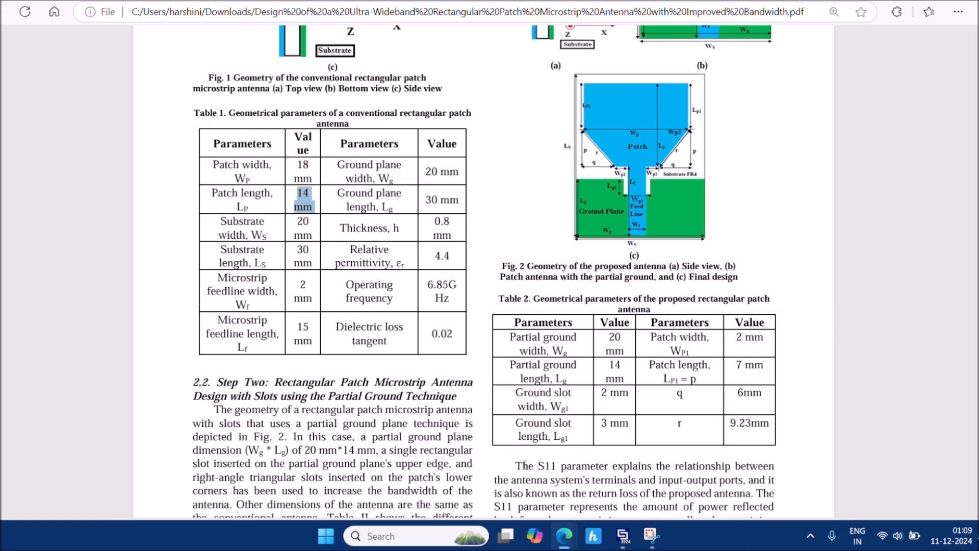
mouse_move(623, 536)
left_click(622, 502)
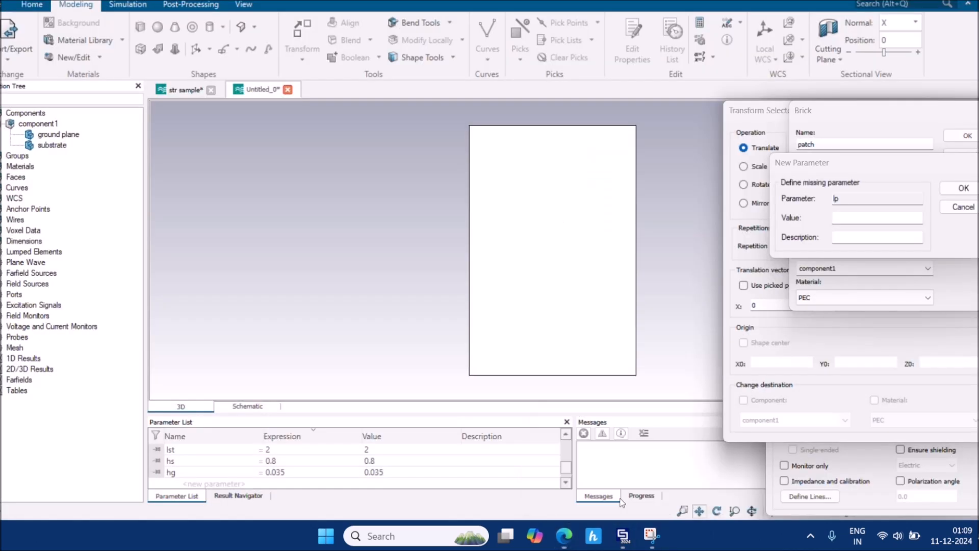
type("14")
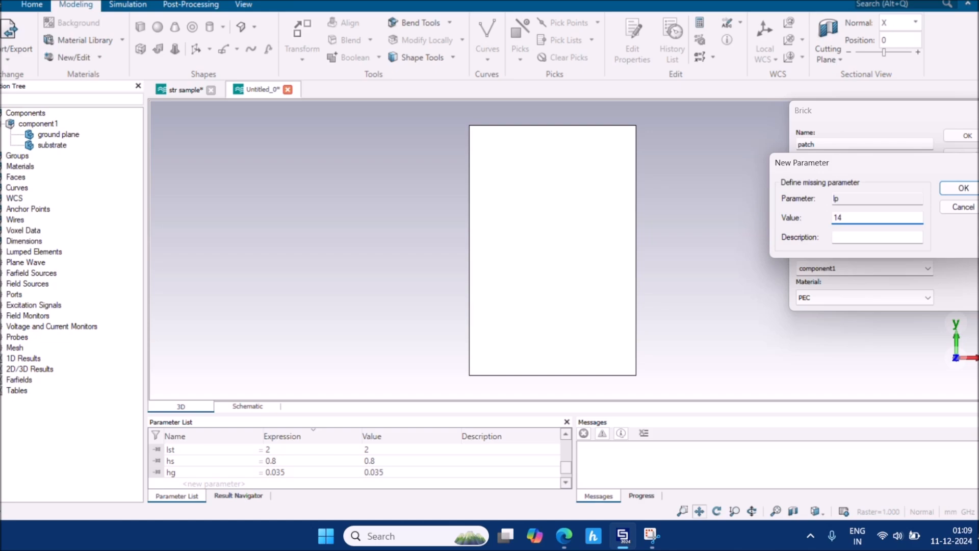
key("Return")
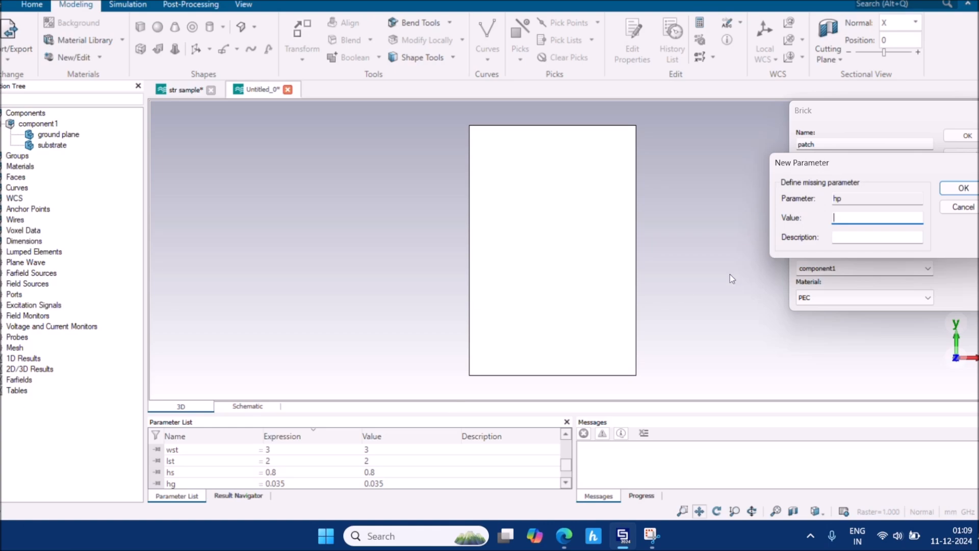
type("0.035")
key("Return")
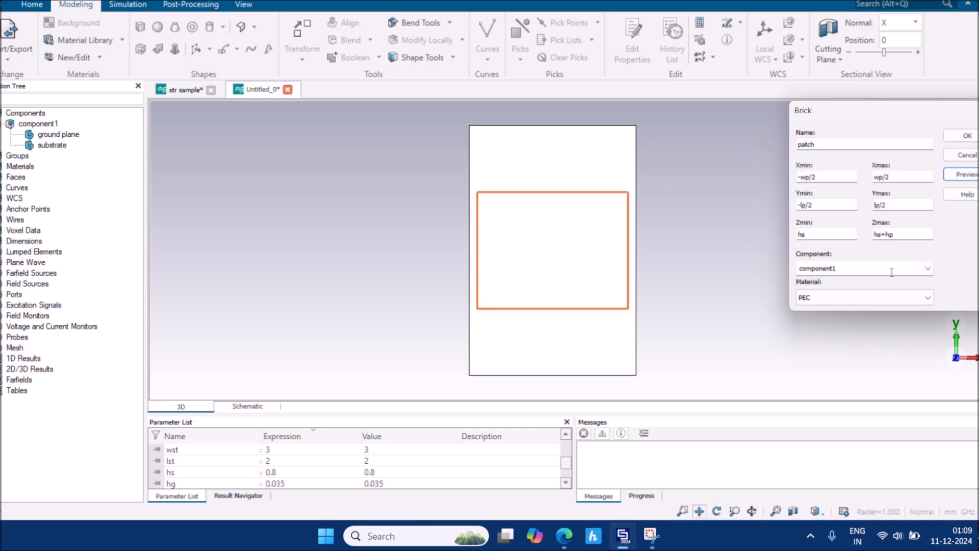
left_click(967, 138)
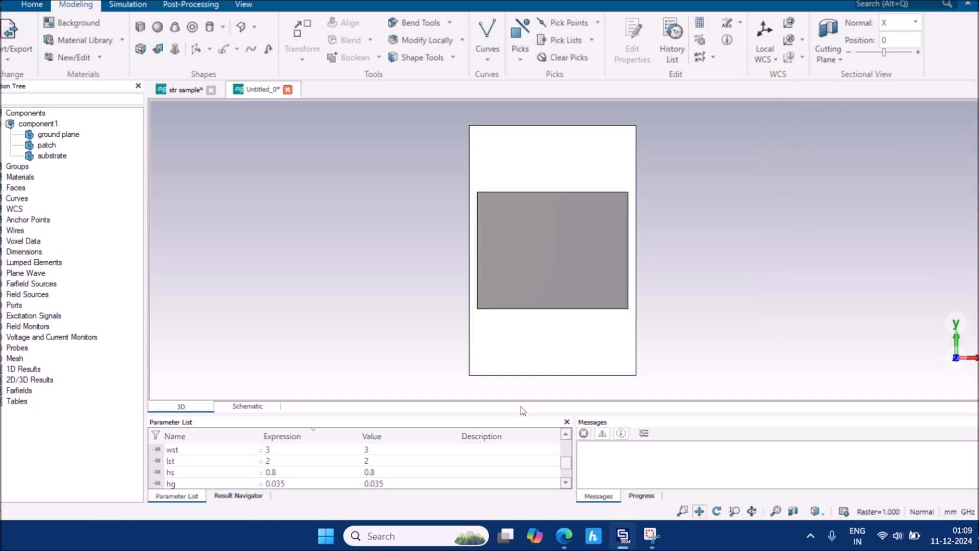
Start a new brick named feedline with X from -wf/2 to wf/2
mouse_move(564, 539)
left_click(531, 488)
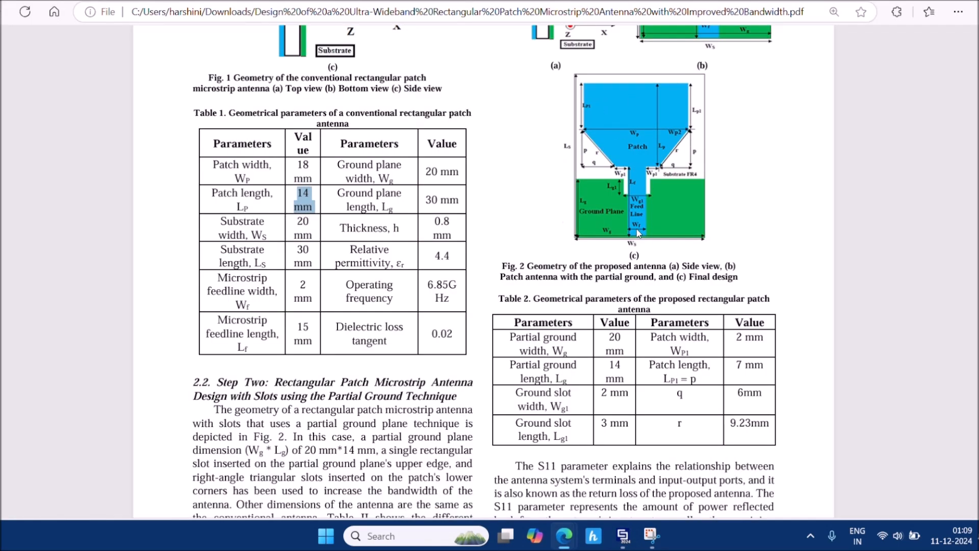
mouse_move(623, 535)
left_click(611, 467)
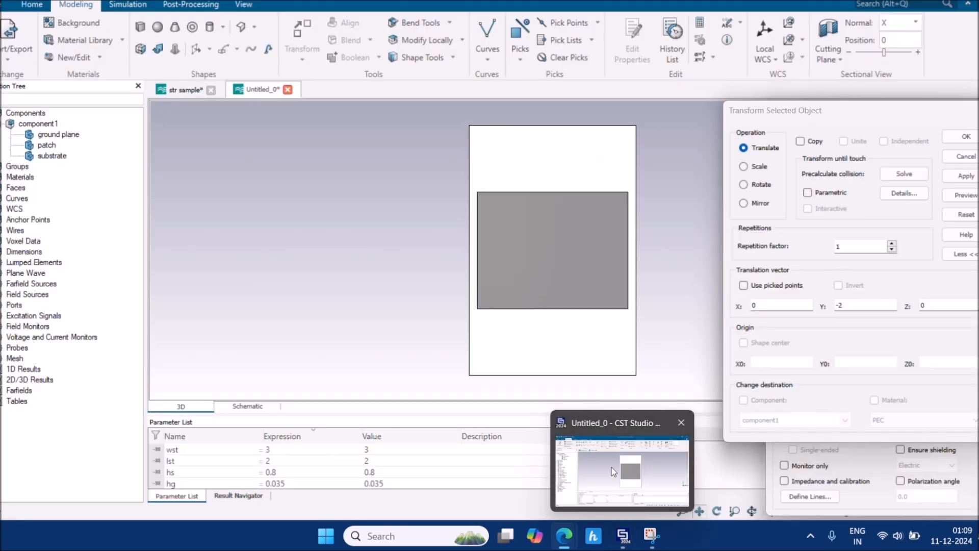
left_click(143, 32)
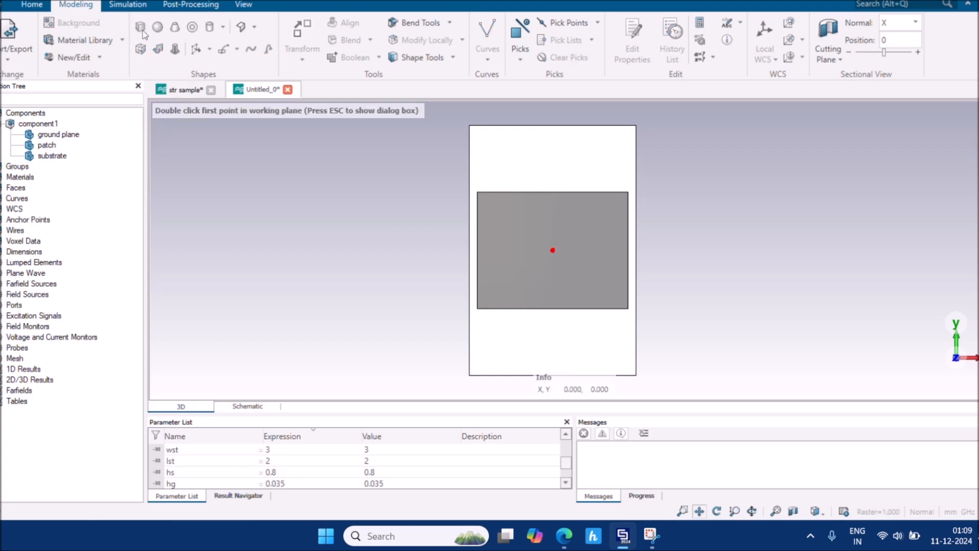
key("Escape")
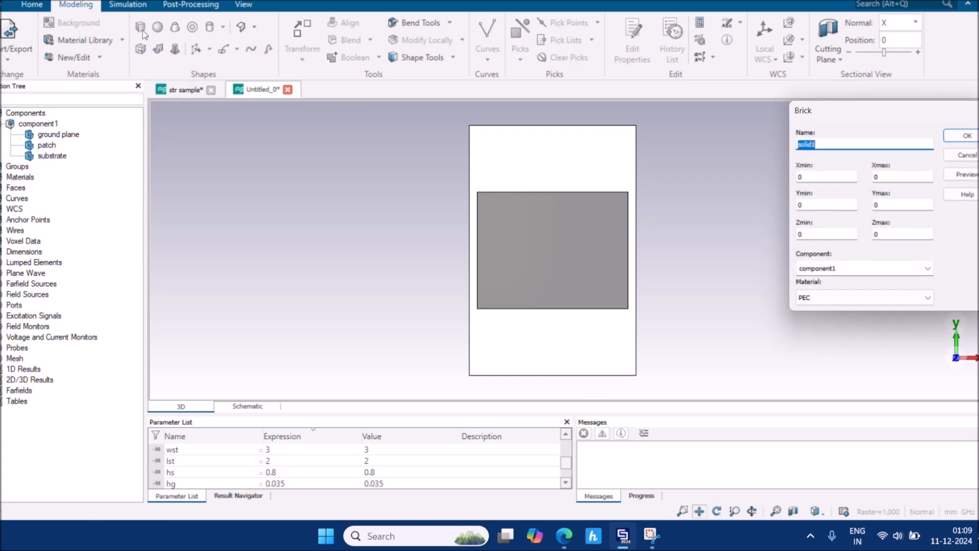
type("feedline")
key("Tab")
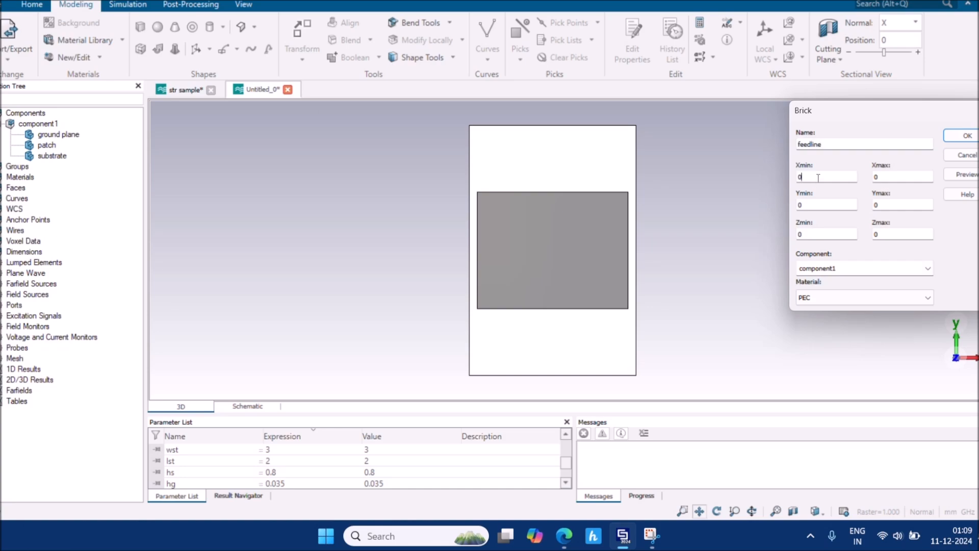
type("-wf/2")
key("Tab")
type("wf/2")
Set the feedline's Y from -lf/2 to lf/2 and Z from hs to hs+hp
key("Tab")
type("-lf/2")
key("Tab")
type("lf/2")
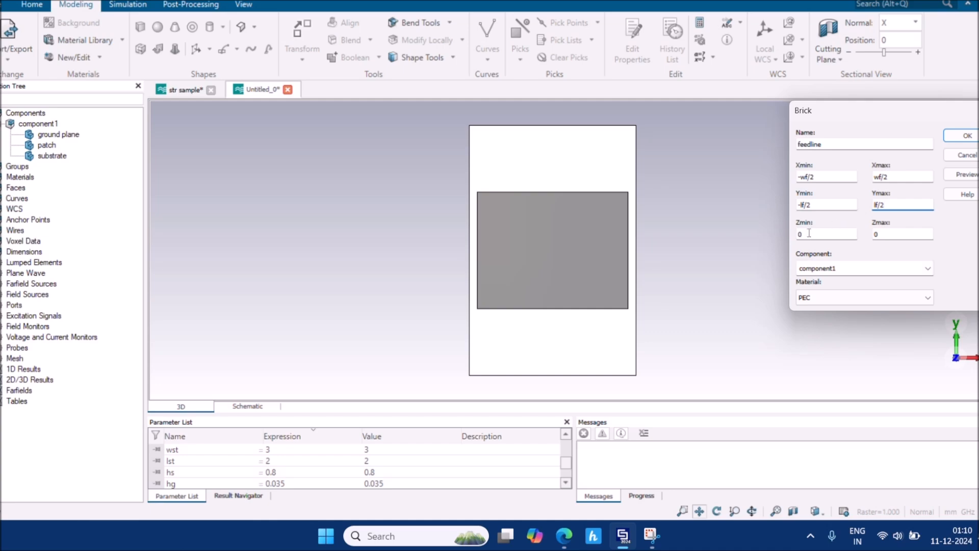
key("Tab")
type("hs")
left_click(909, 233)
key("BackSpace")
type("hs+hp")
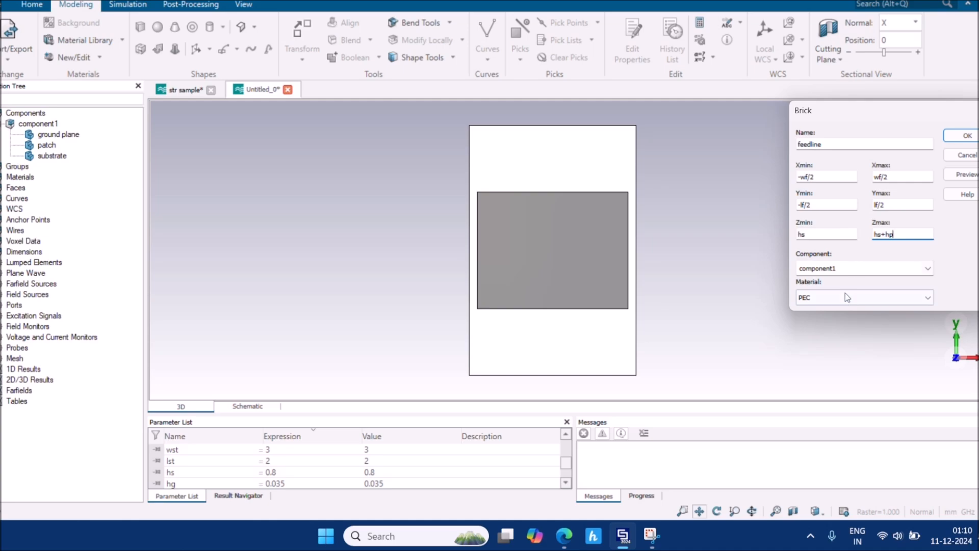
Preview the feedline brick and define wf as 2, taken from the antenna paper
left_click(958, 176)
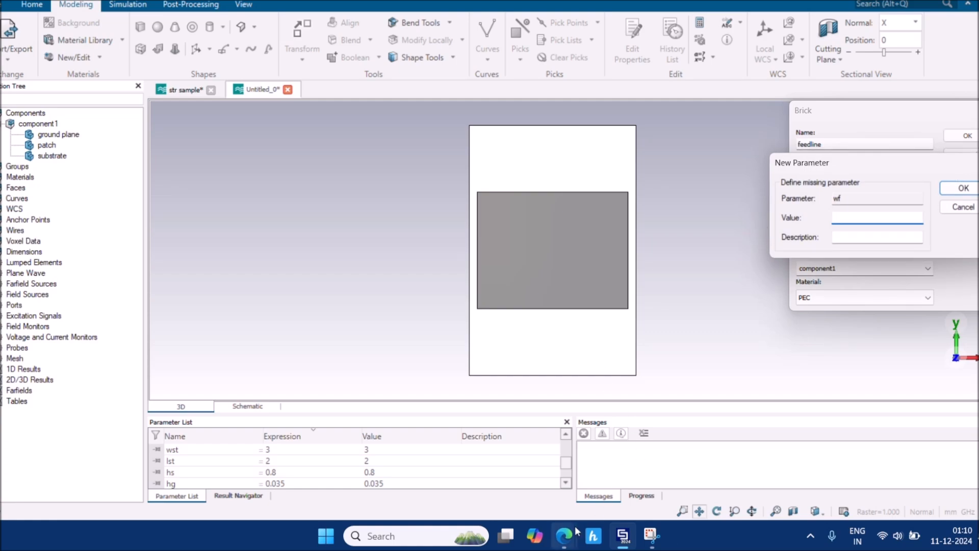
mouse_move(564, 536)
left_click(541, 454)
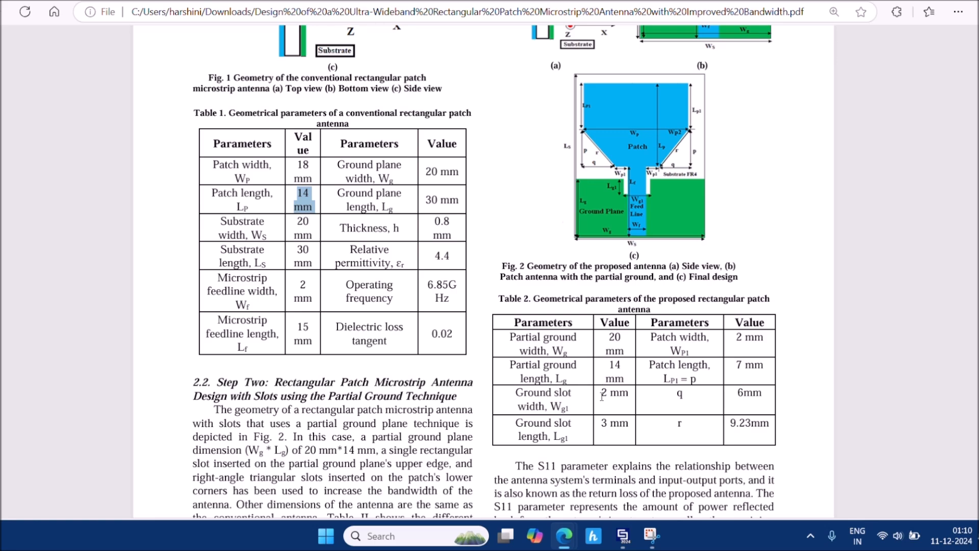
left_click_drag(294, 298, 312, 299)
mouse_move(623, 541)
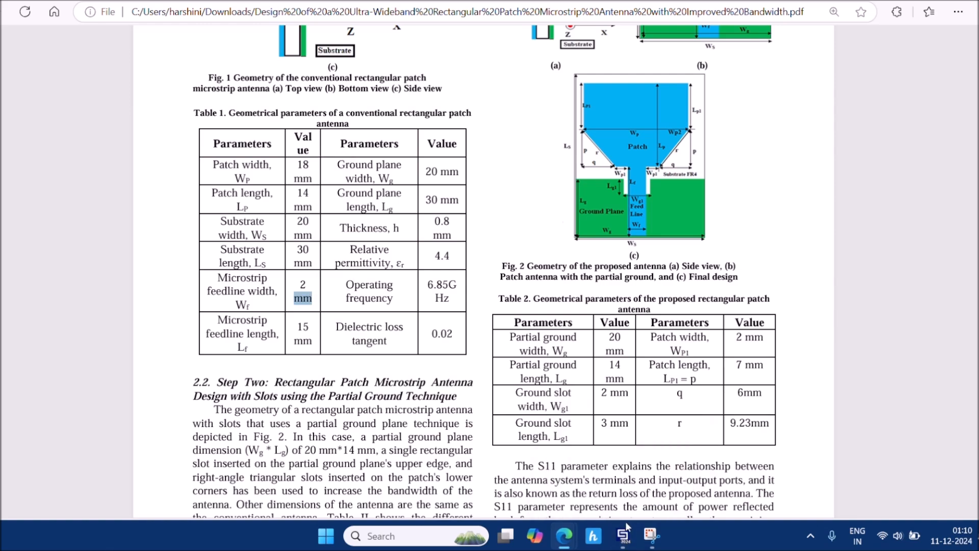
left_click(622, 469)
type("2")
key("Return")
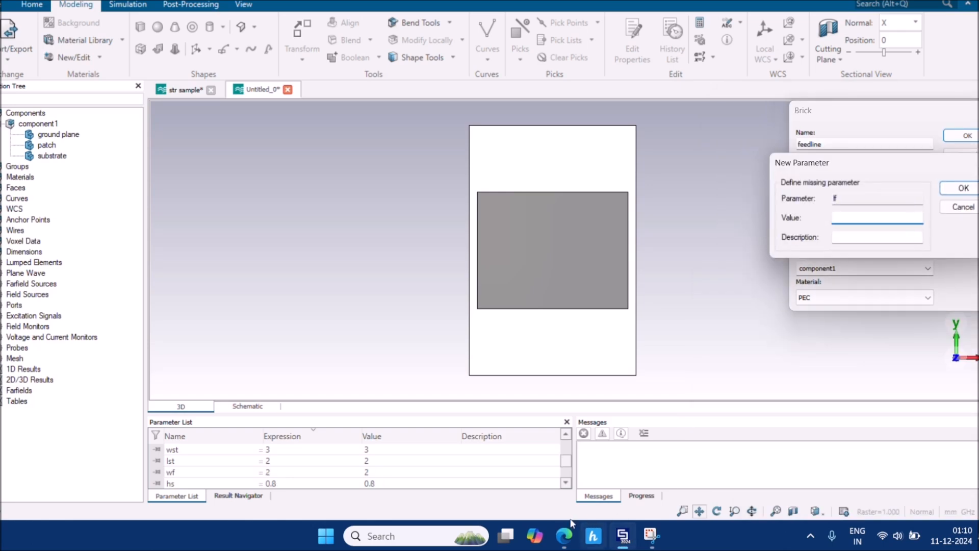
Define lf as 15 and create the PEC feedline brick
mouse_move(560, 538)
left_click(492, 464)
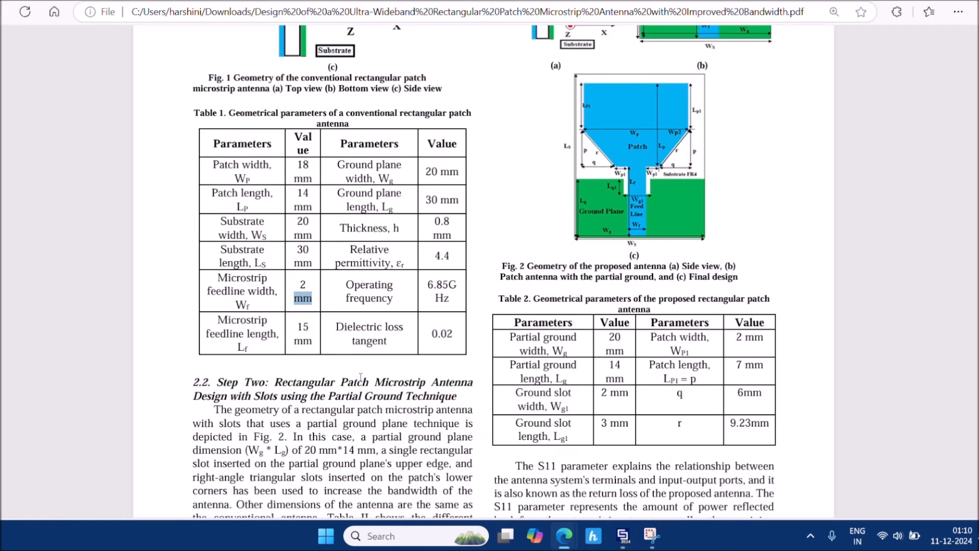
mouse_move(295, 330)
left_mouse_down()
mouse_move(316, 336)
mouse_move(309, 327)
left_mouse_up()
left_click(297, 325)
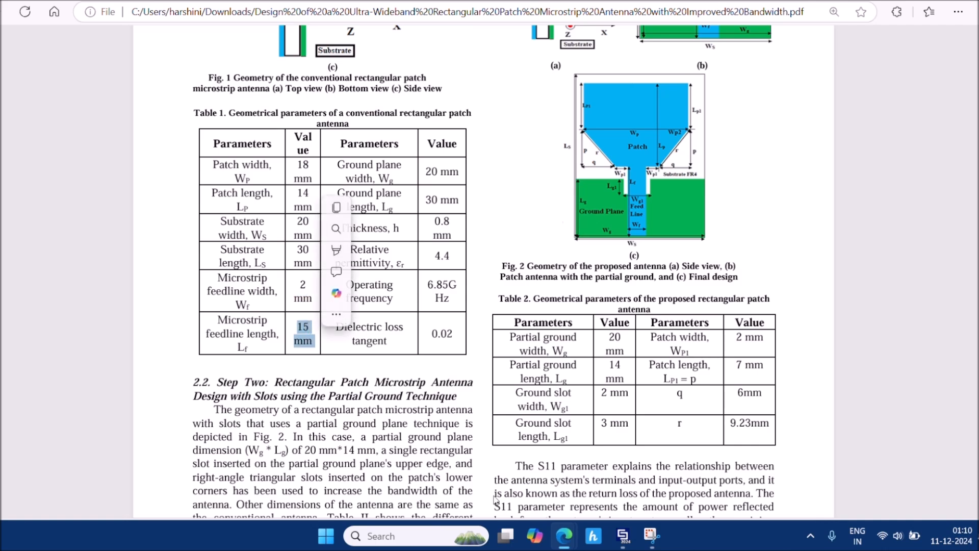
mouse_move(623, 536)
left_click(614, 476)
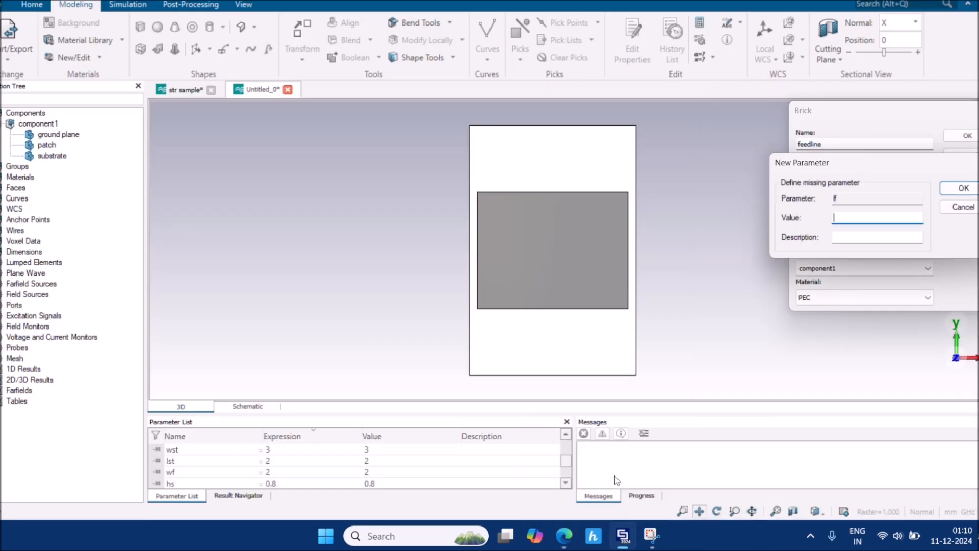
type("15")
key("Return")
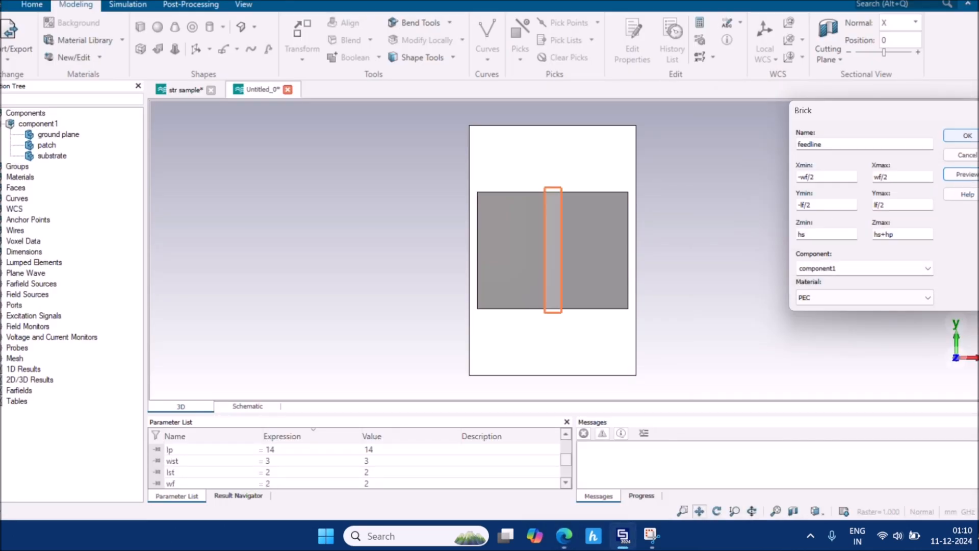
left_click(968, 135)
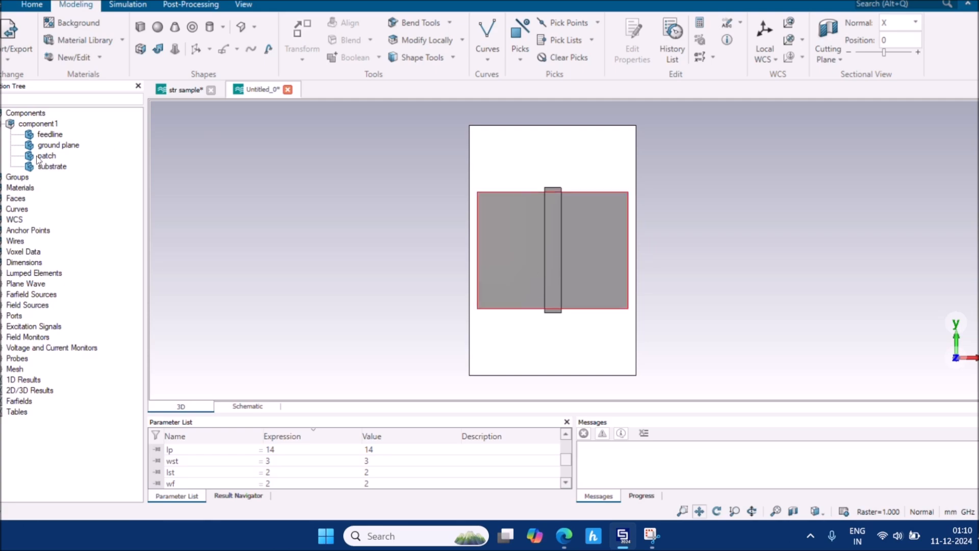
Translate the feedline by -7.5 in Y so it starts at the substrate's bottom edge
left_click(51, 135)
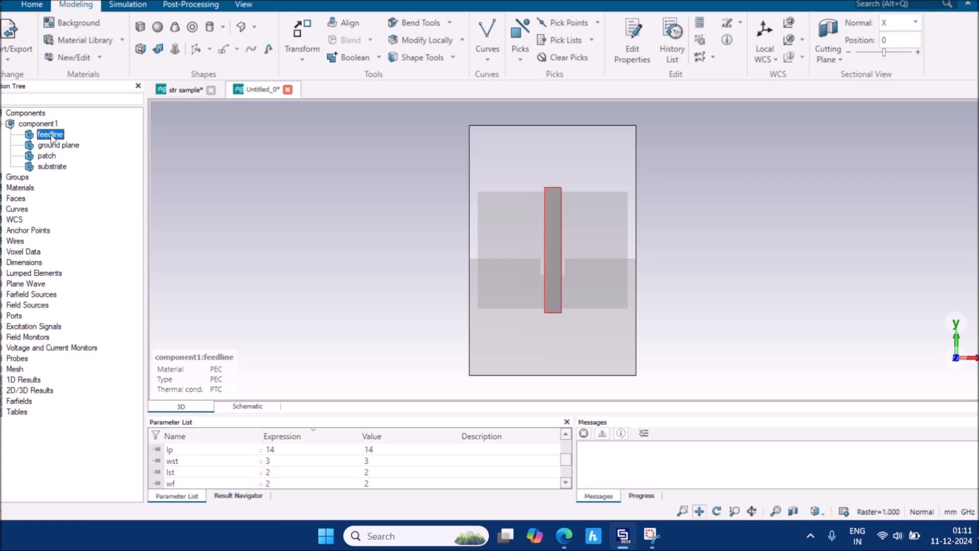
key("t")
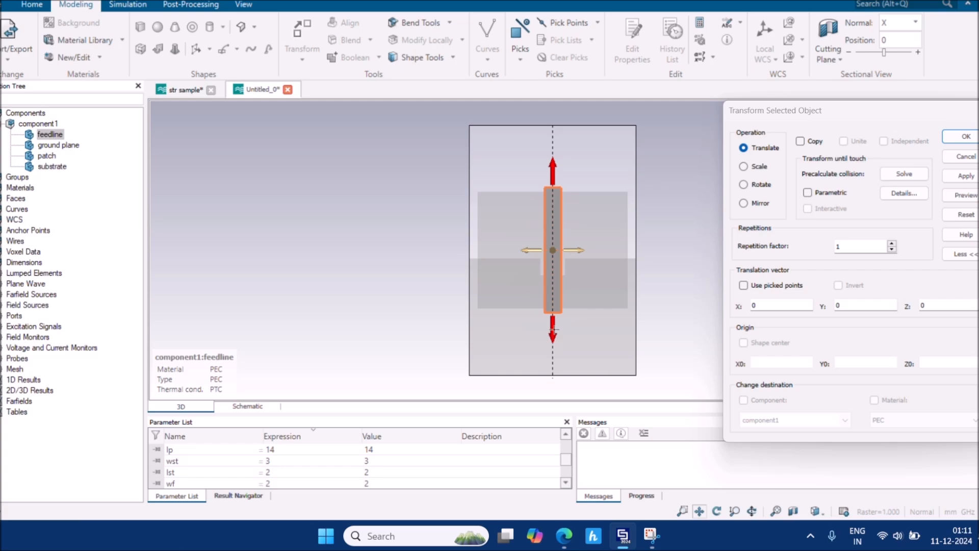
left_click_drag(553, 326, 562, 385)
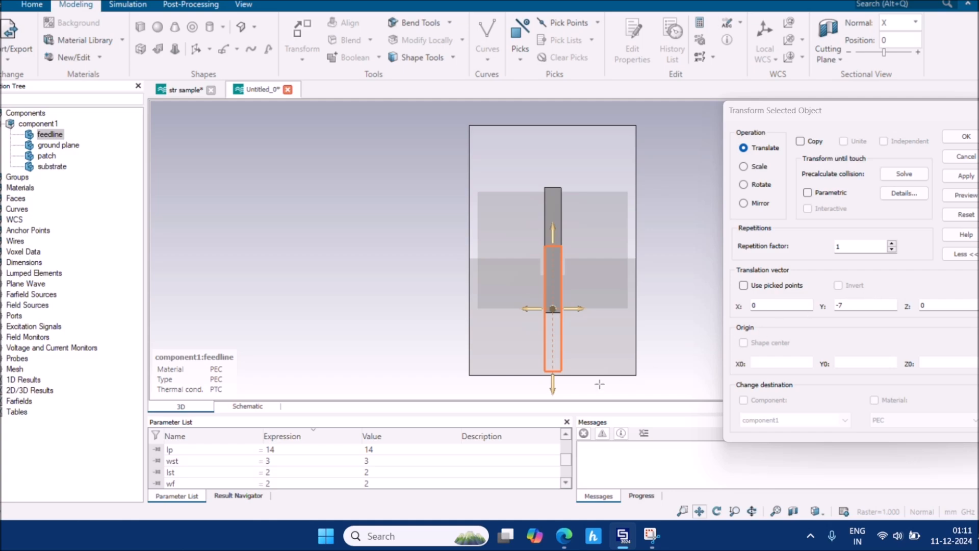
left_click_drag(552, 384, 551, 389)
scroll(551, 388, "up", 6)
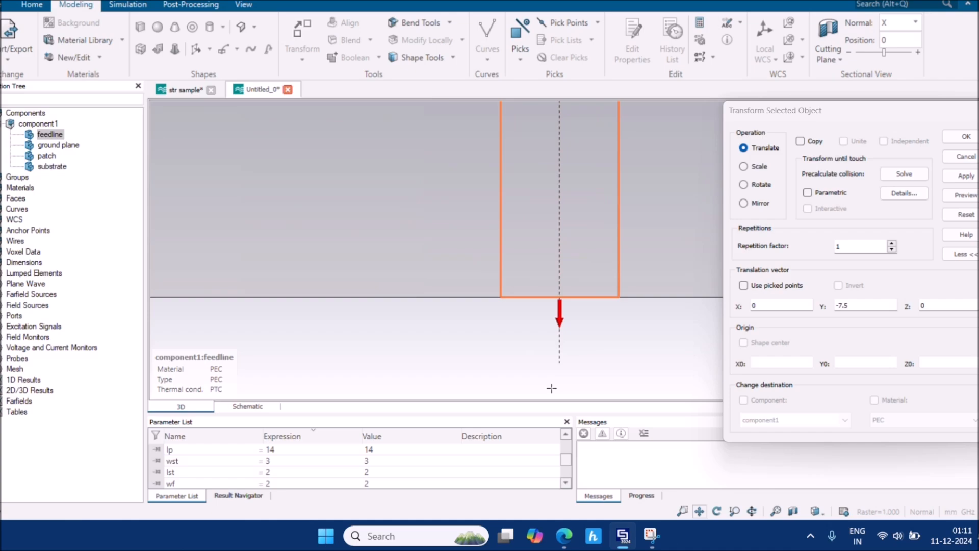
scroll(554, 296, "down", 6)
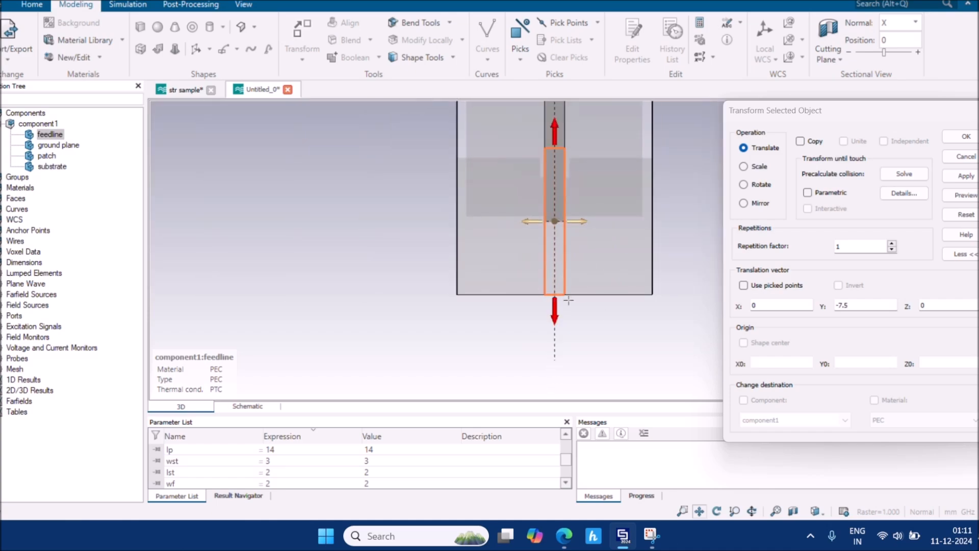
left_click(965, 136)
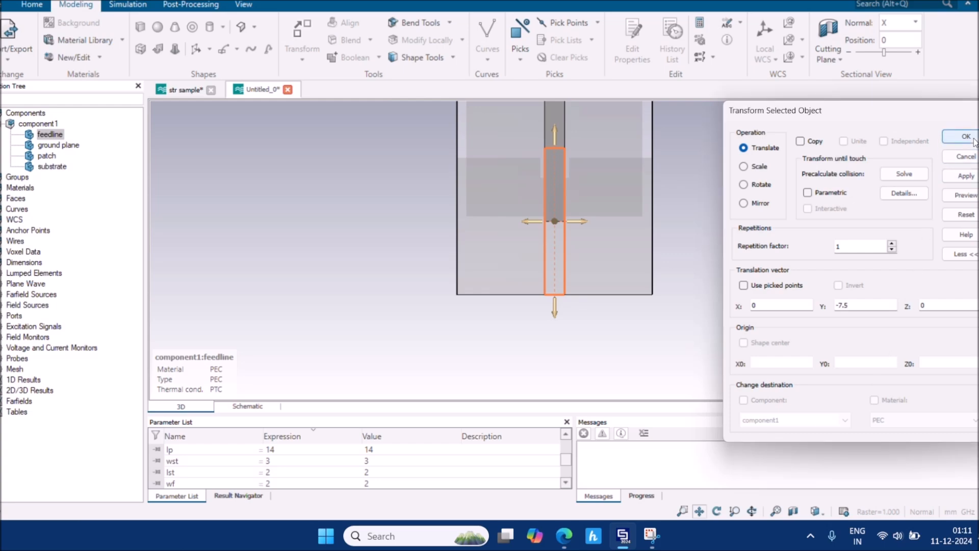
left_click(799, 233)
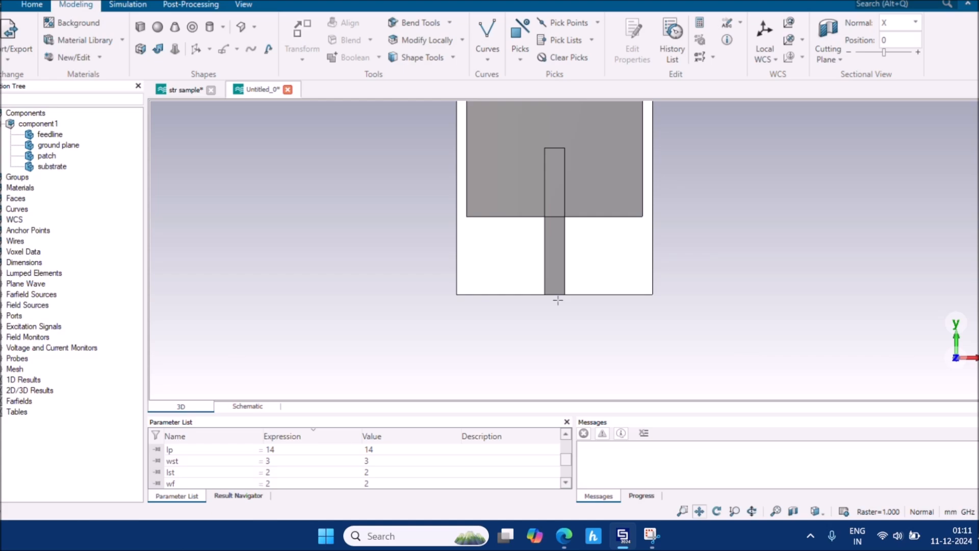
left_click_drag(531, 318, 531, 342)
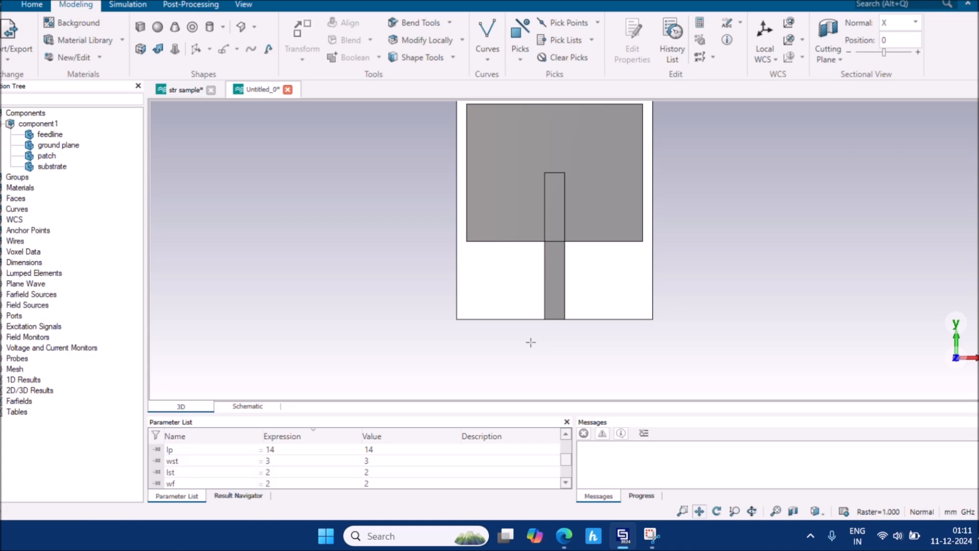
left_click_drag(534, 343, 573, 253)
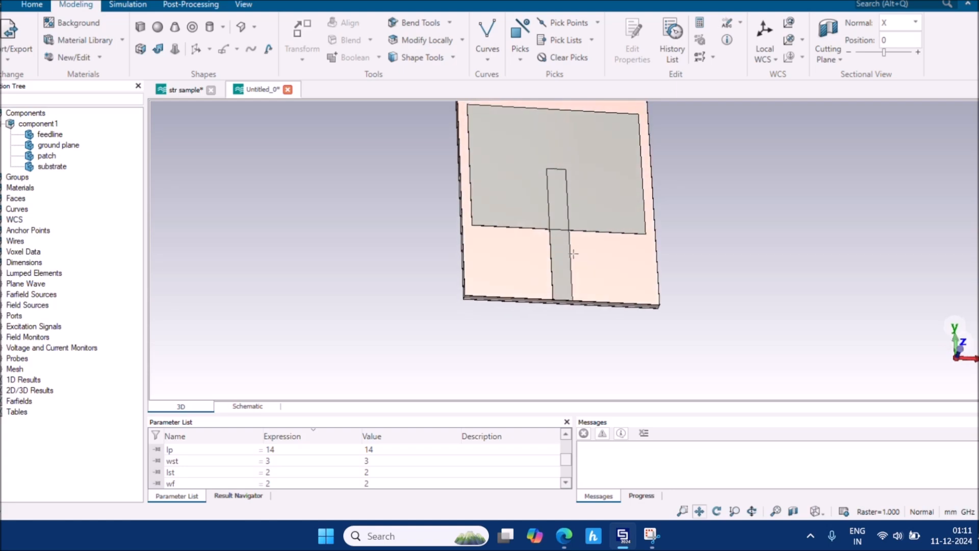
Orbit and zoom around the feedline's bottom end, then return to the Front view
left_click_drag(561, 307, 585, 246)
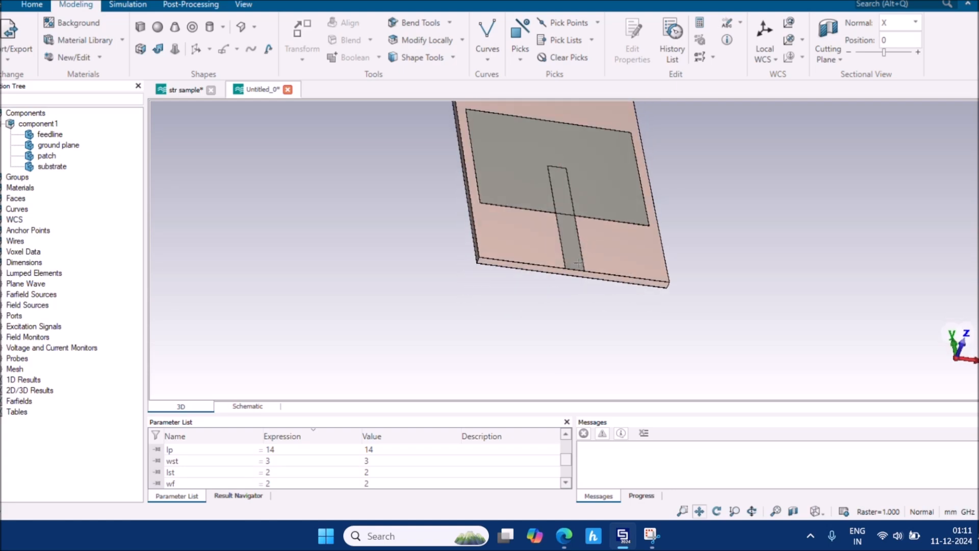
scroll(573, 270, "up", 4)
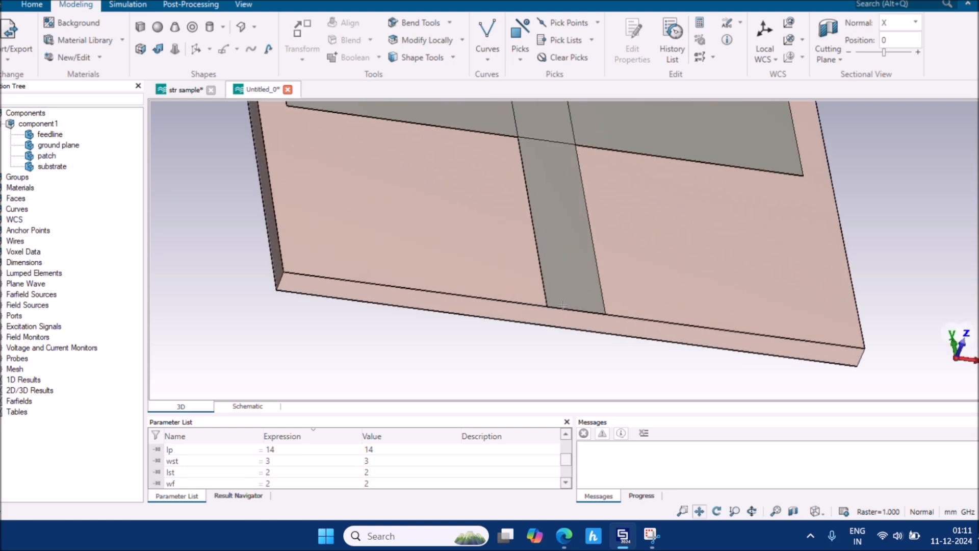
scroll(563, 305, "up", 5)
middle_click_drag(520, 391, 571, 356)
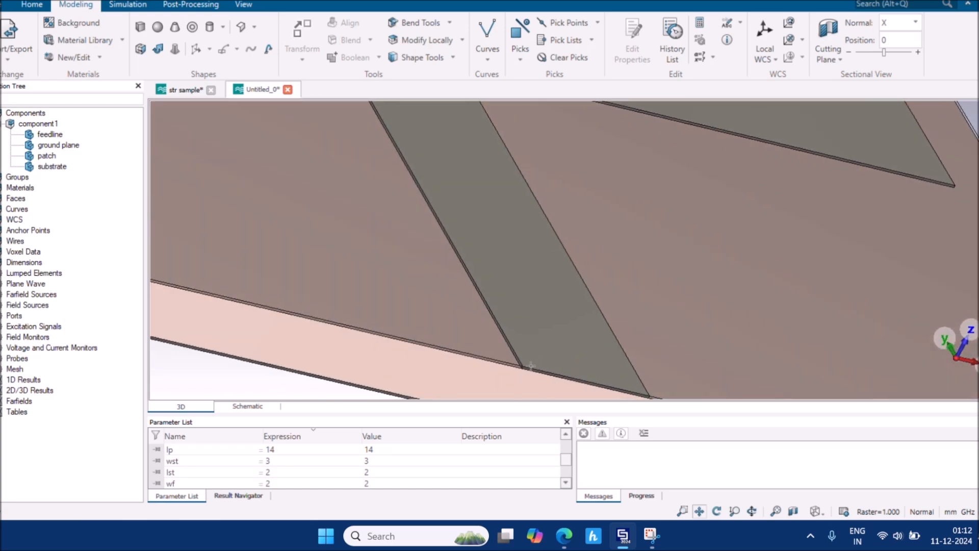
scroll(530, 365, "down", 6)
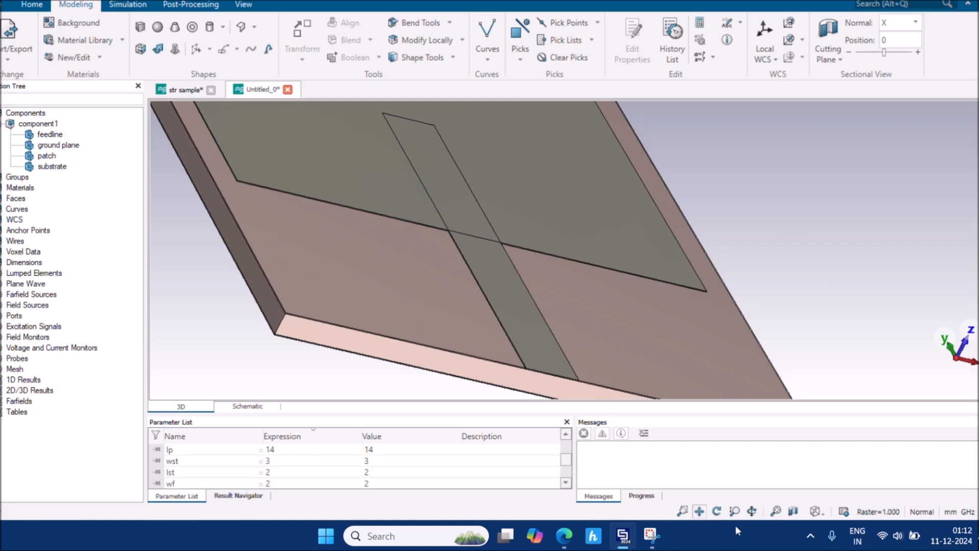
left_click(815, 511)
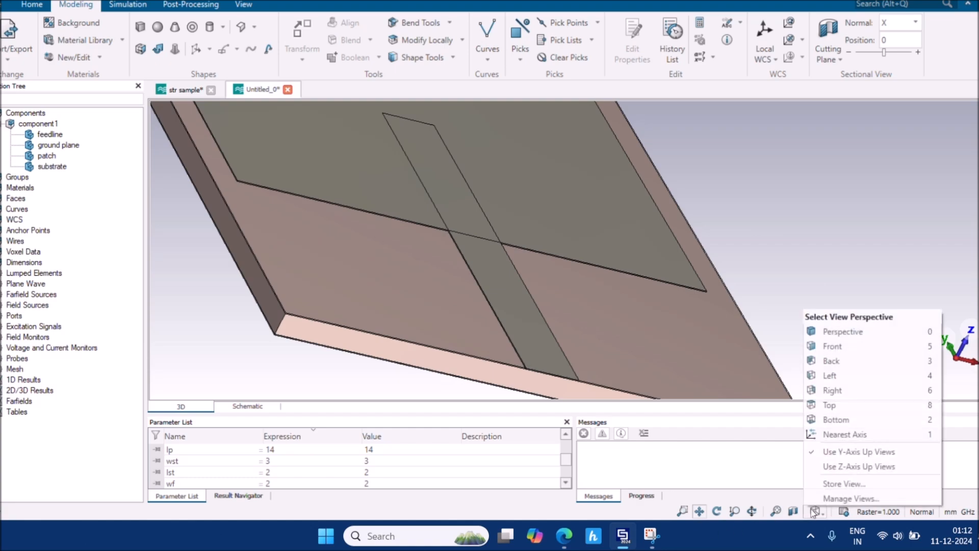
left_click(878, 345)
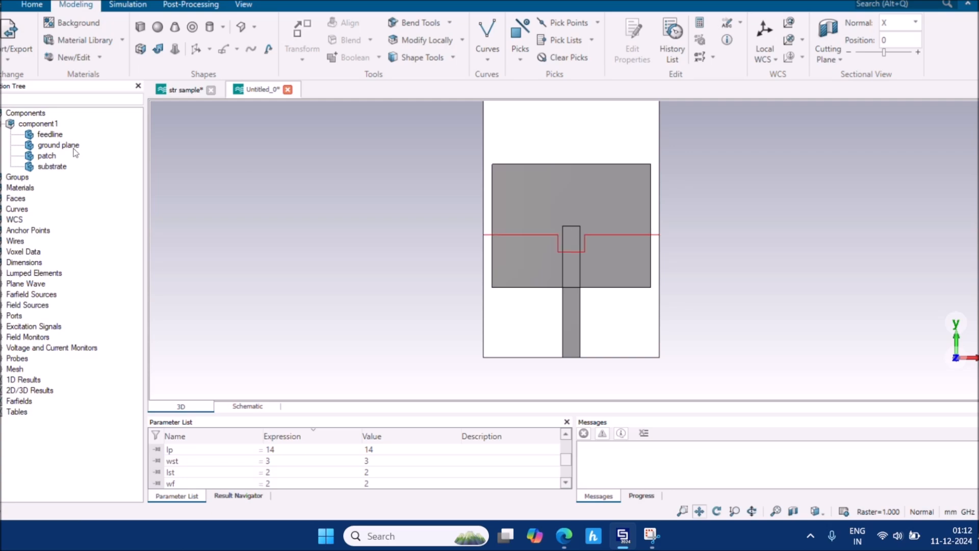
Translate the patch up 7 in Y
left_click(47, 155)
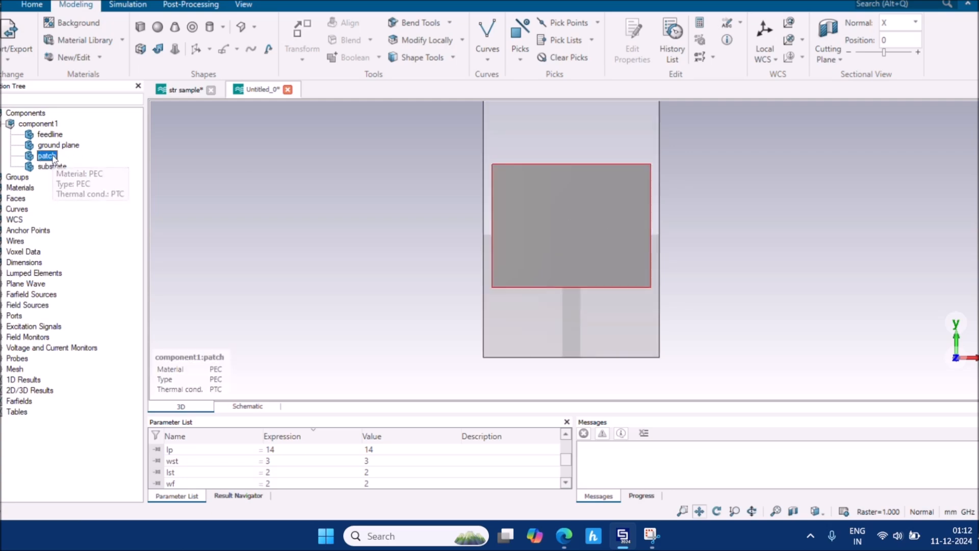
key("ctrl+t")
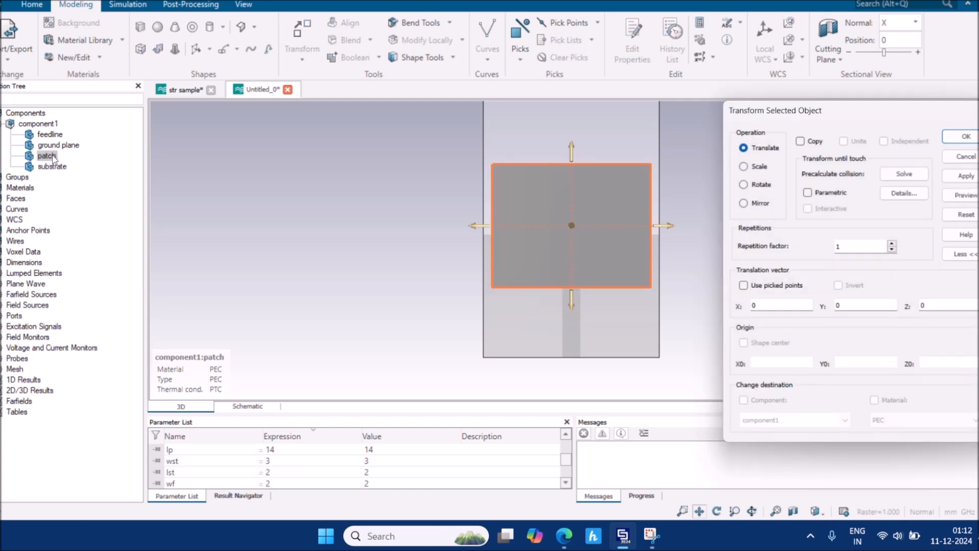
middle_click_drag(692, 170, 670, 206)
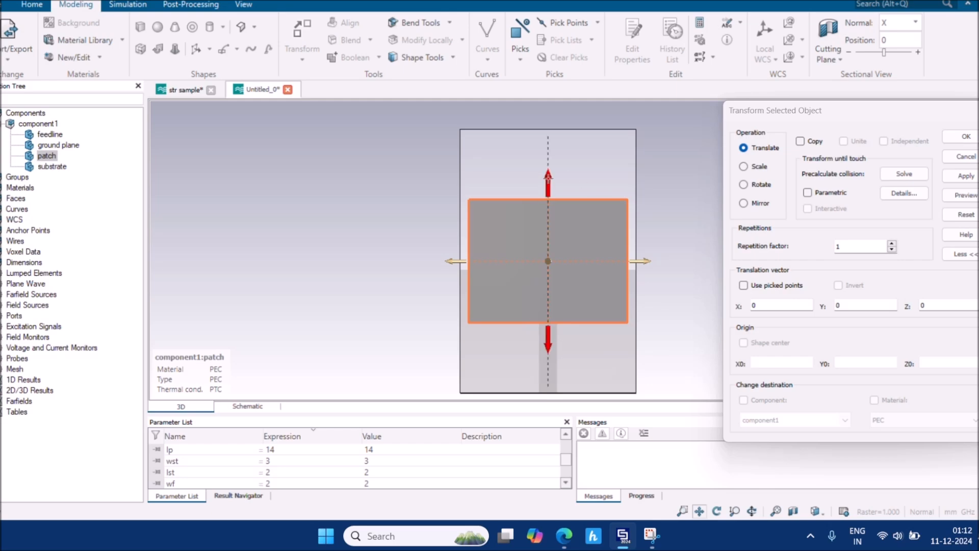
left_click_drag(547, 176, 550, 115)
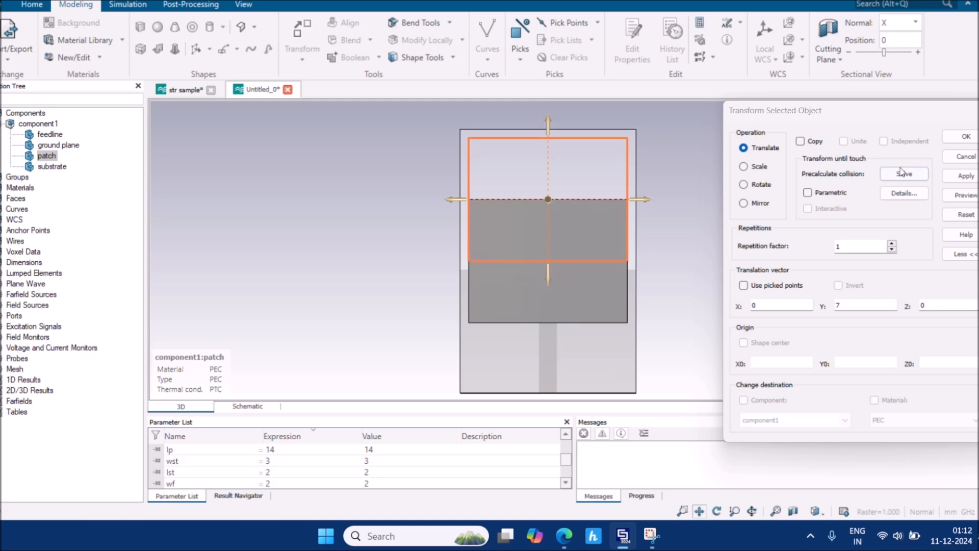
left_click(954, 141)
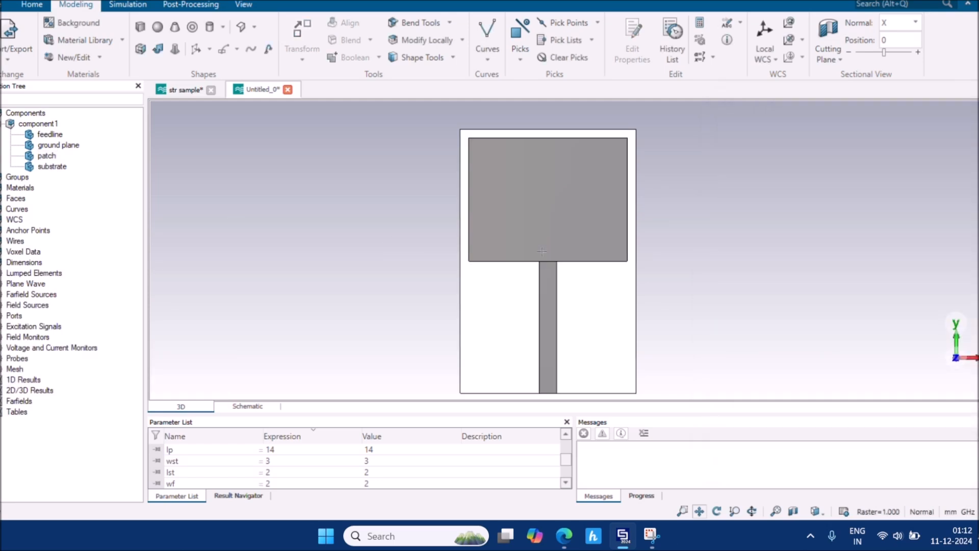
Translate the patch up 1 more in Y, flush with the substrate's top edge
left_click(542, 252)
key("ctrl+t")
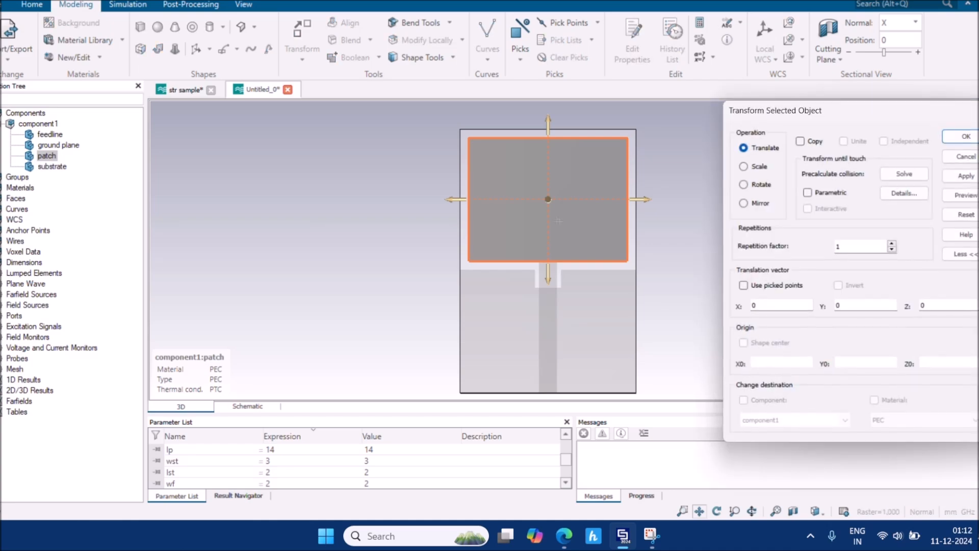
left_click_drag(548, 130, 547, 121)
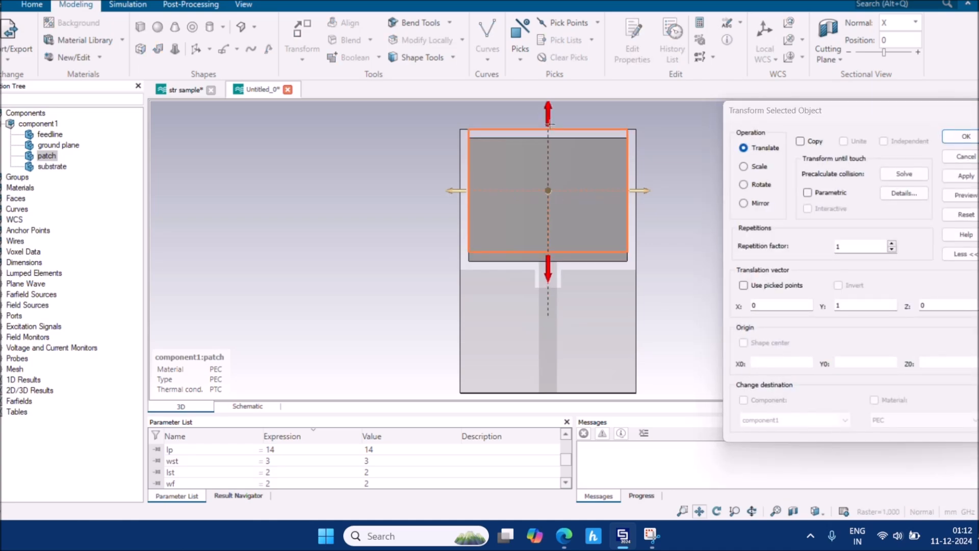
left_click(955, 137)
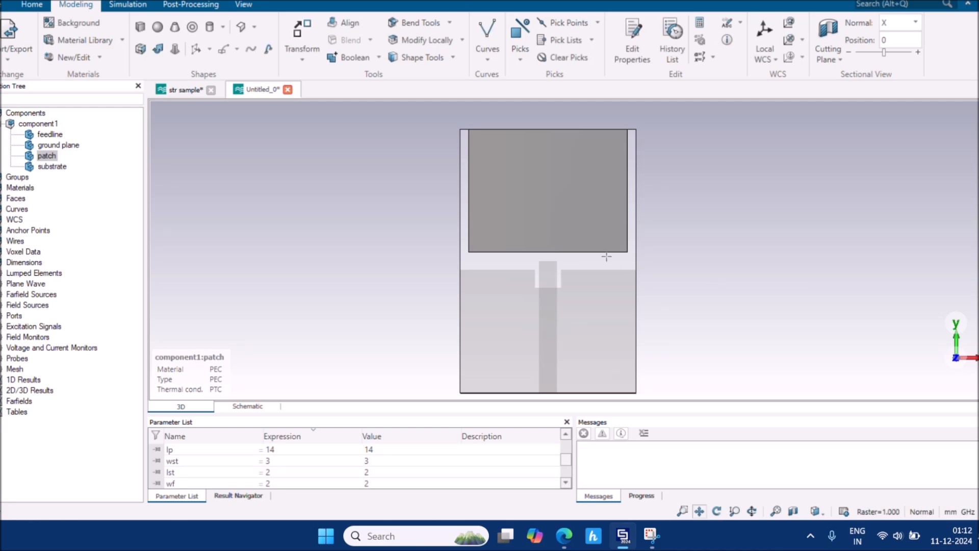
left_click(744, 257)
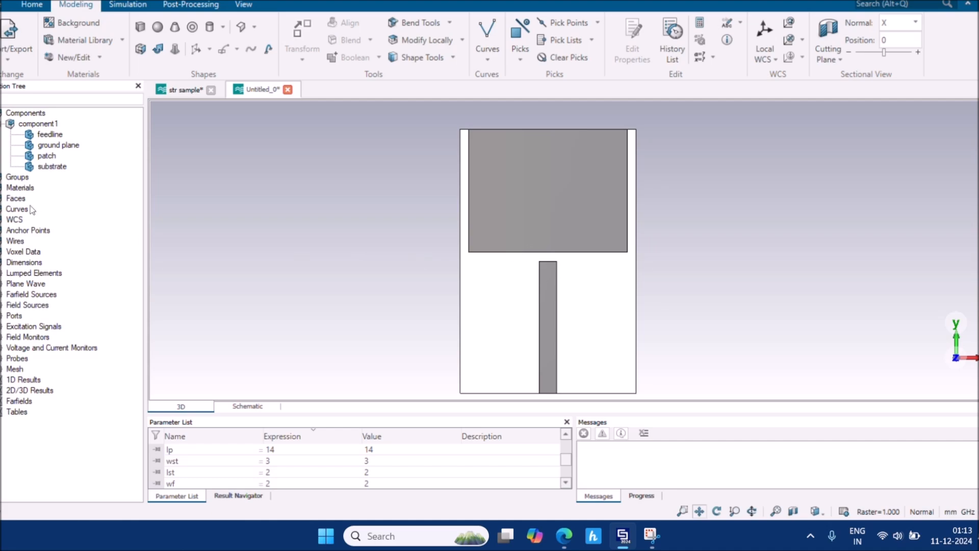
Translate the patch down 1 in Y to meet the feedline, then reselect the patch
left_click(53, 158)
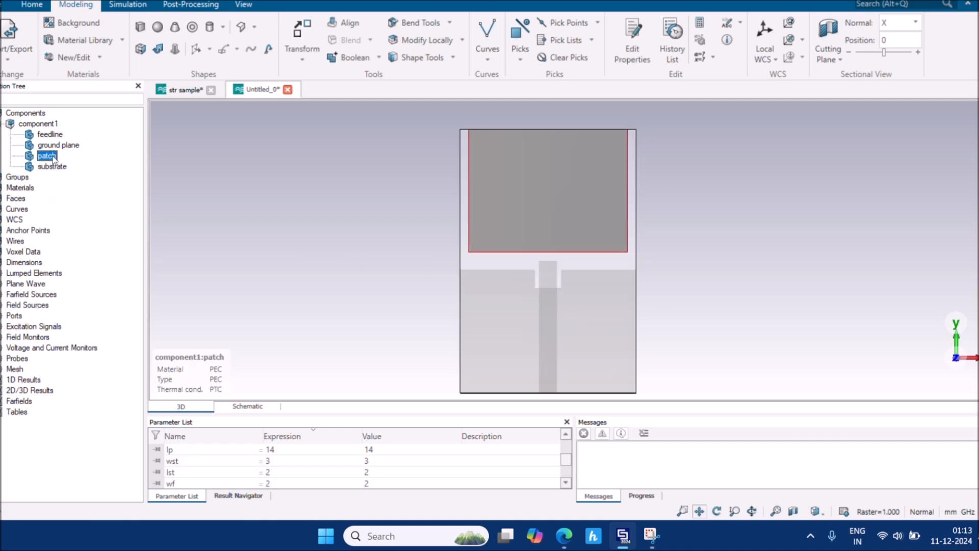
key("ctrl+t")
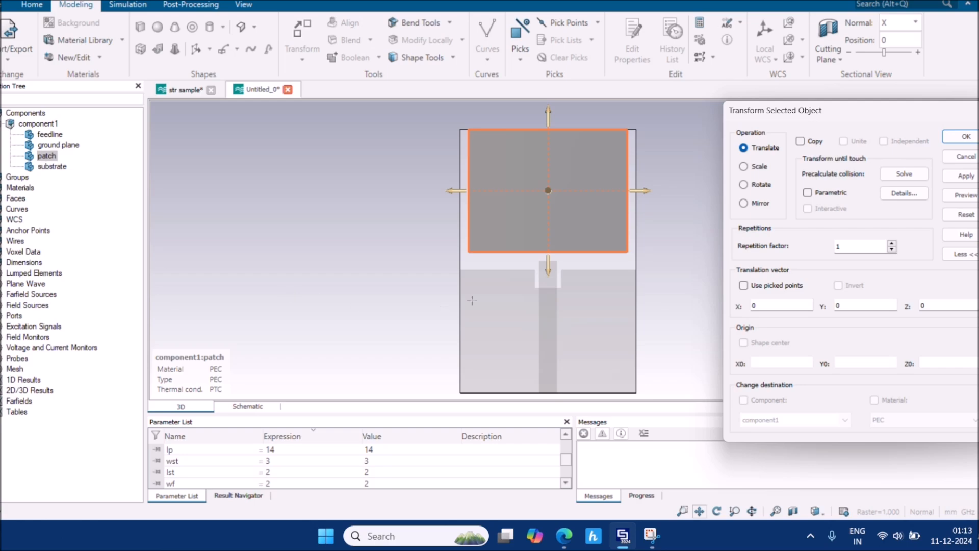
scroll(548, 276, "up", 5)
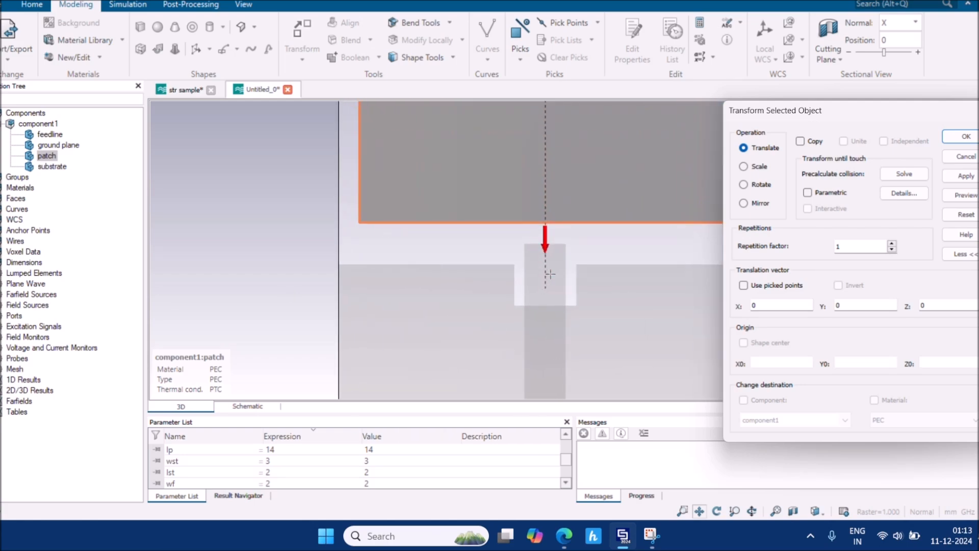
left_click_drag(542, 200, 541, 231)
scroll(541, 231, "up", 3)
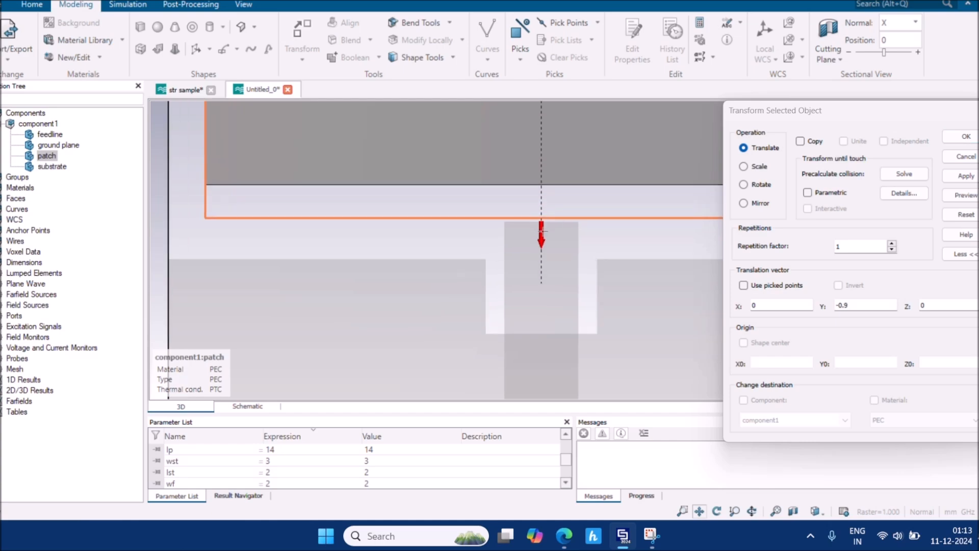
scroll(541, 230, "up", 3)
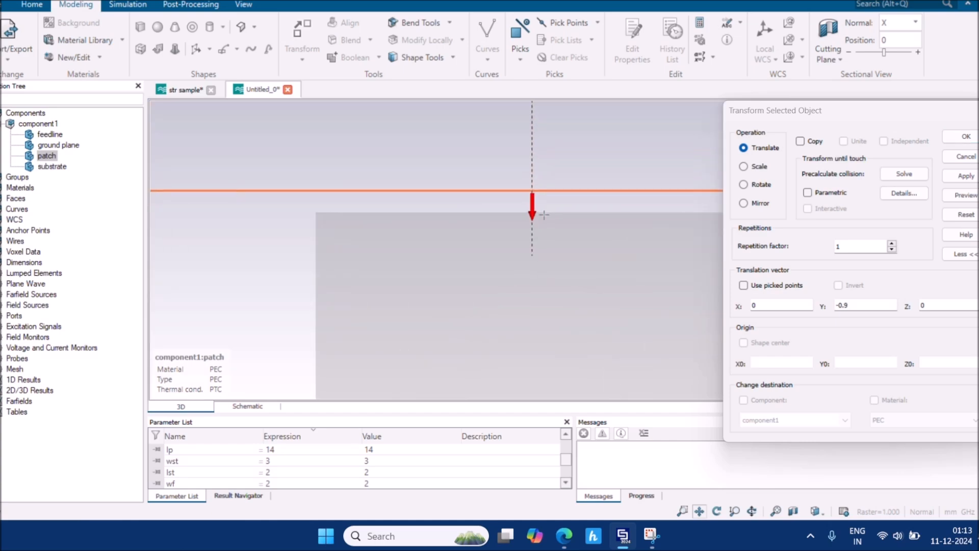
left_click_drag(532, 213, 542, 234)
scroll(542, 235, "down", 5)
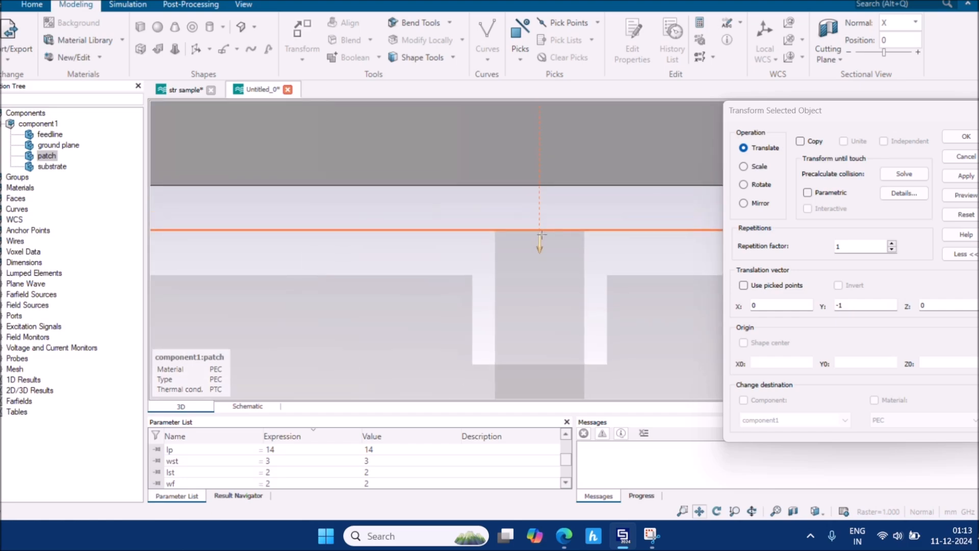
scroll(541, 235, "down", 4)
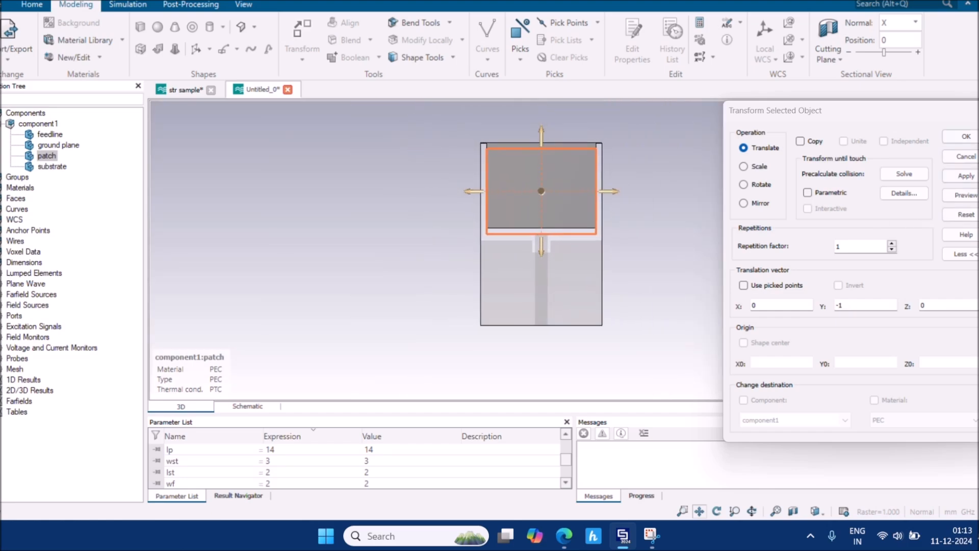
key("Return")
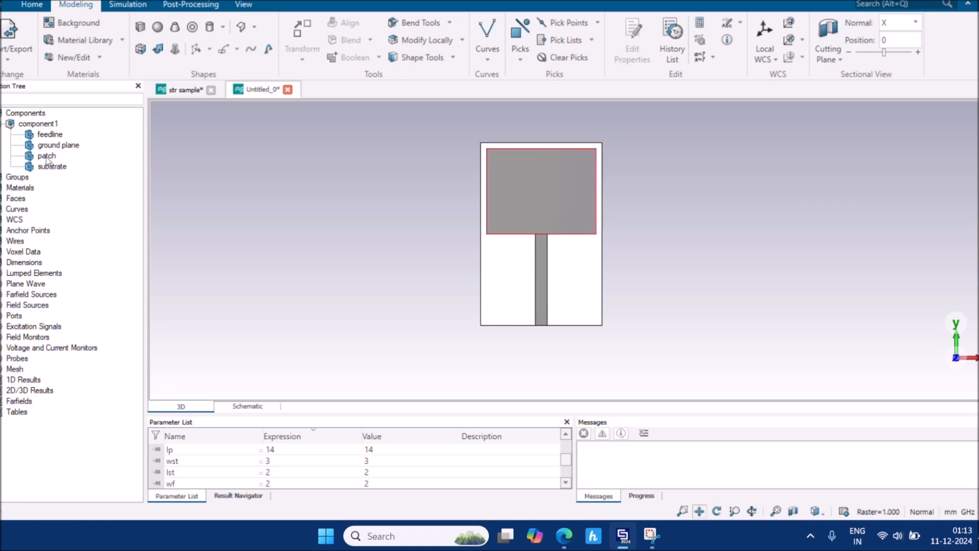
mouse_move(53, 157)
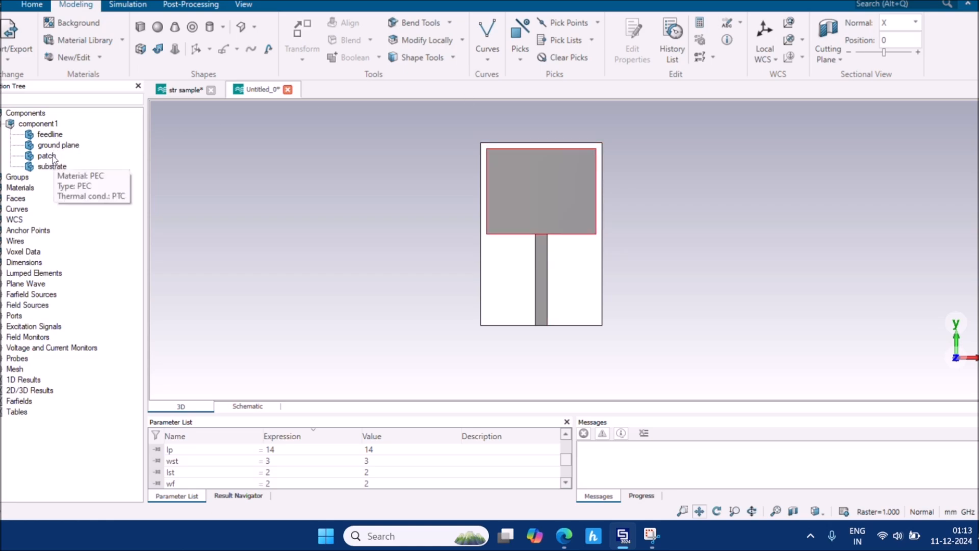
left_click(52, 157)
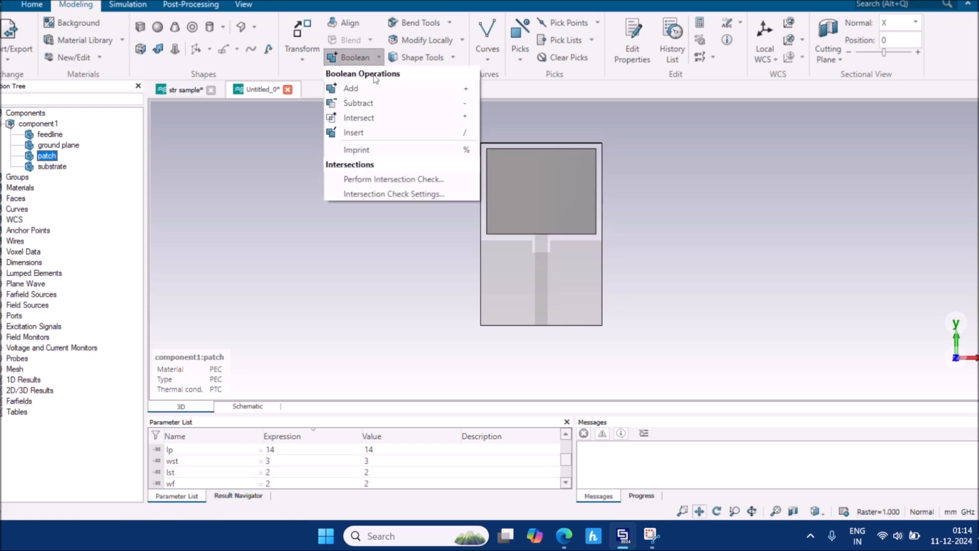
Boolean-add the feedline into the patch
left_click(262, 166)
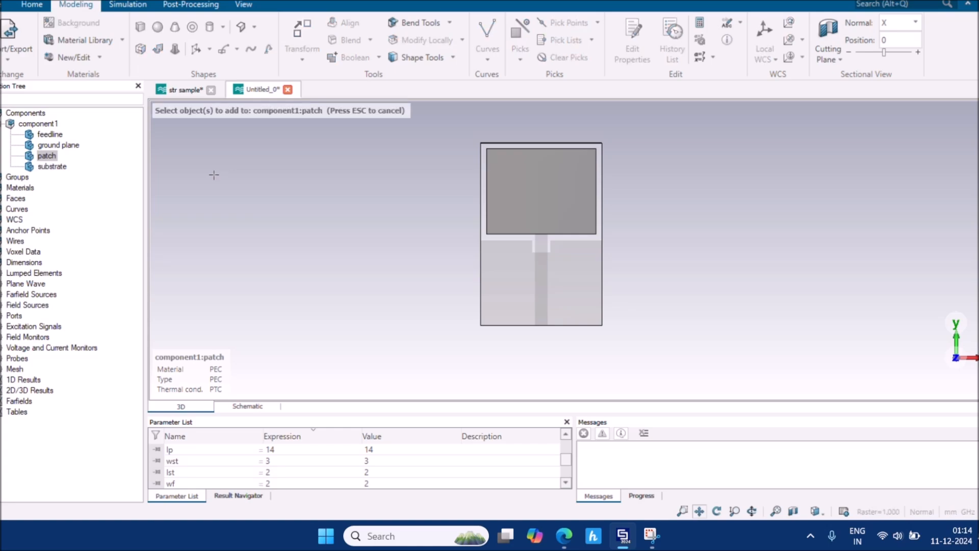
left_click(51, 134)
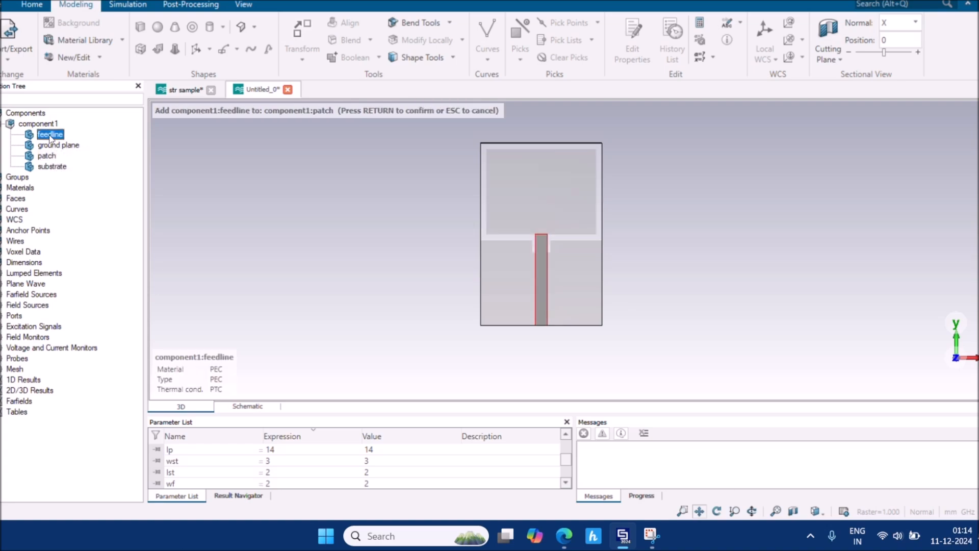
key("Return")
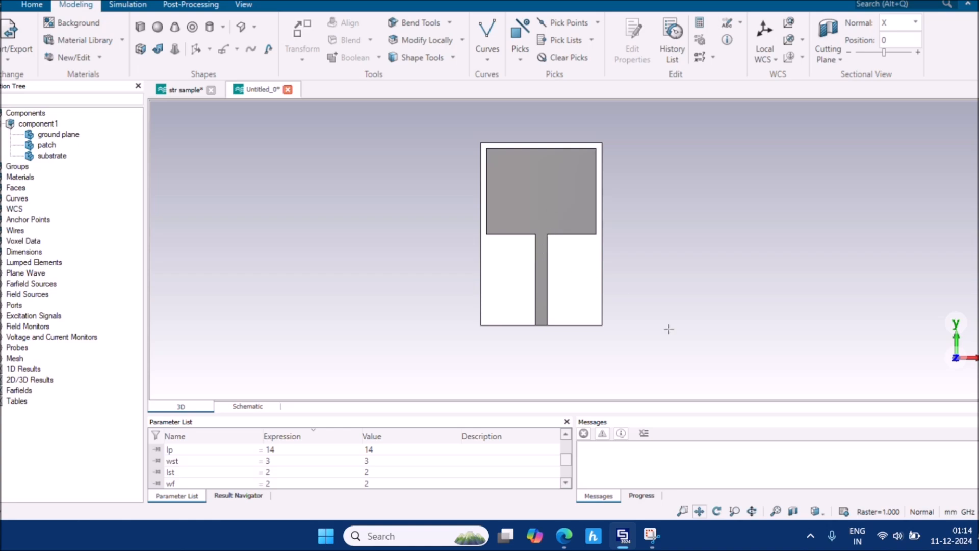
mouse_move(574, 541)
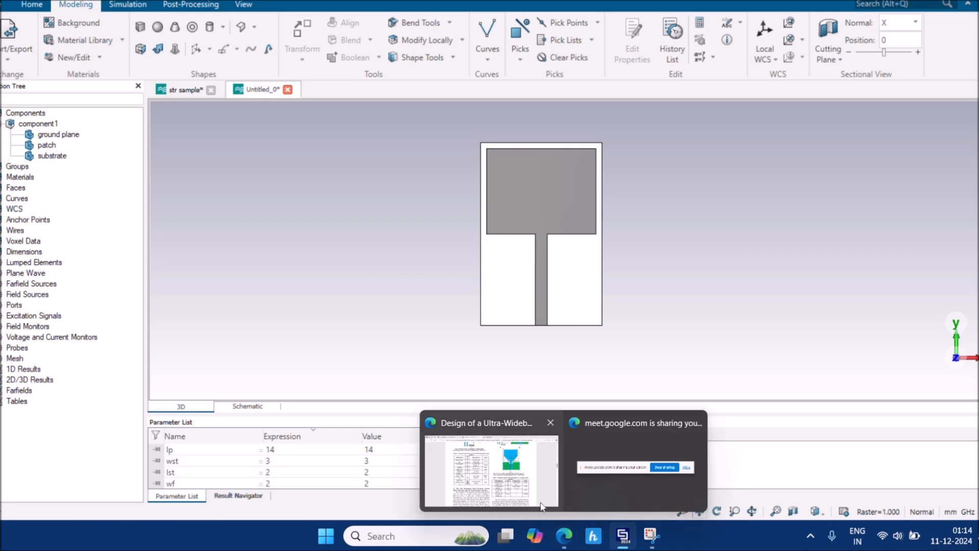
left_click(490, 469)
scroll(534, 327, "up", 5)
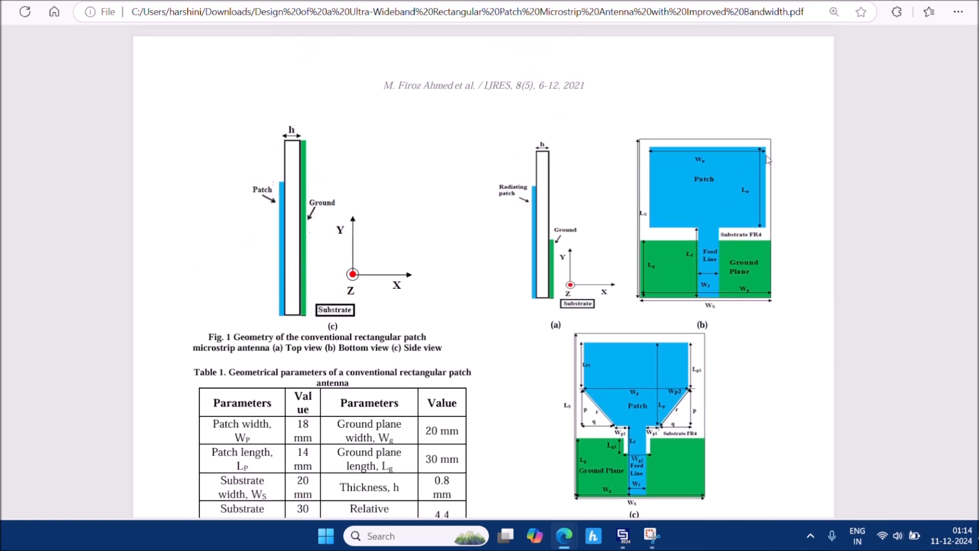
scroll(643, 323, "down", 2)
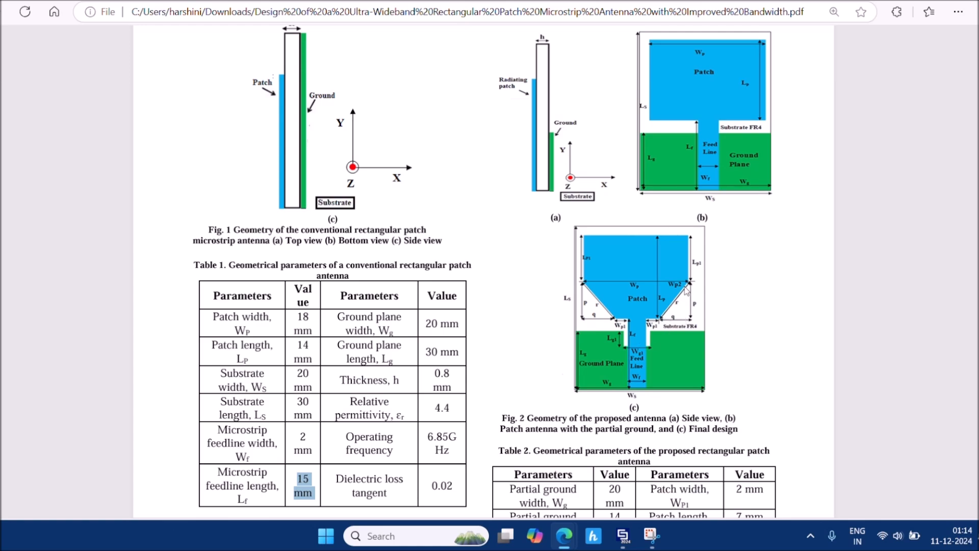
scroll(667, 320, "up", 1)
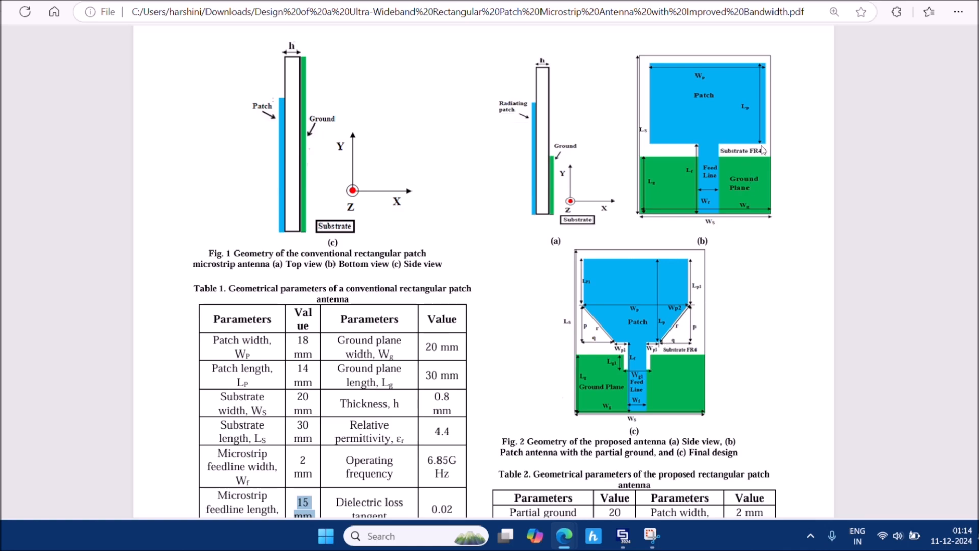
mouse_move(623, 537)
left_click(614, 451)
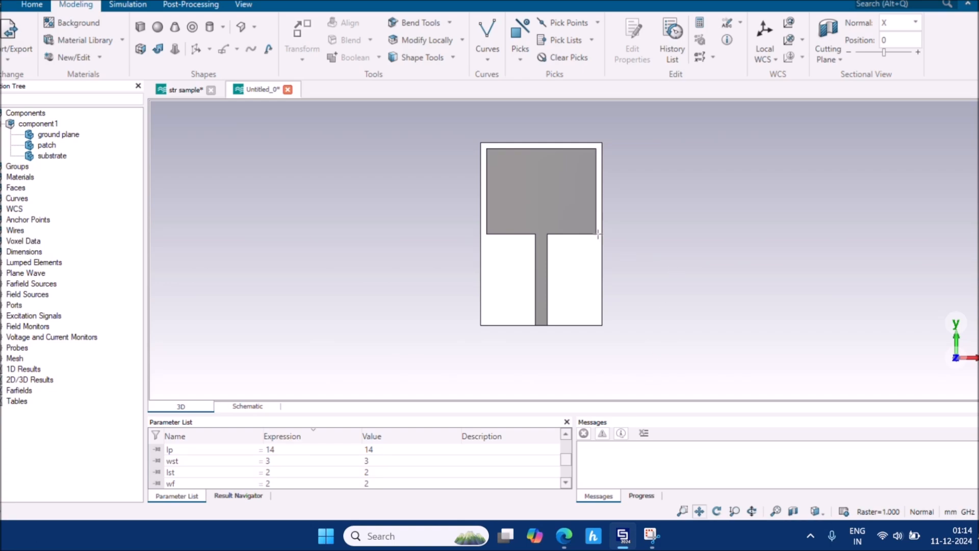
Tilt and zoom the model, then pick the thickness edge at one lower patch corner
left_click_drag(542, 234, 591, 233)
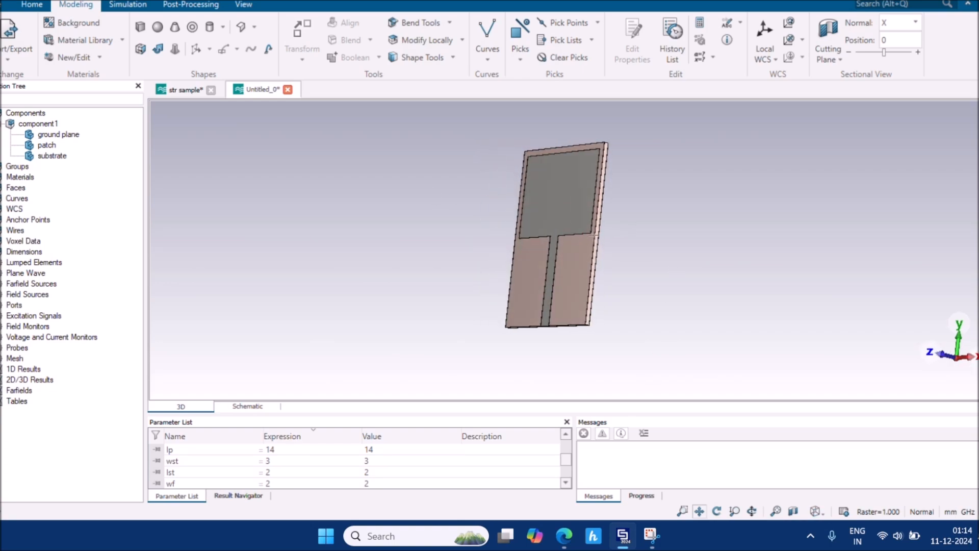
scroll(590, 234, "up", 5)
scroll(591, 235, "up", 5)
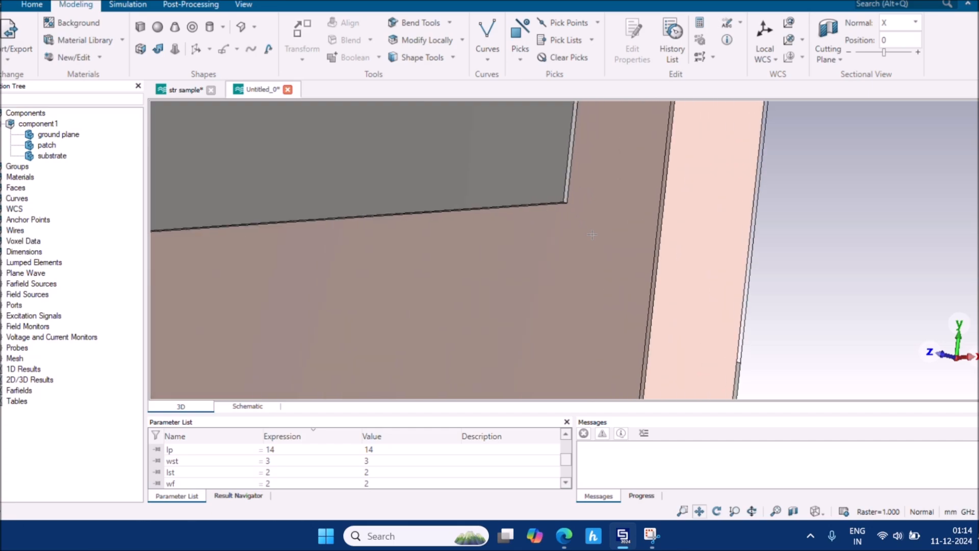
scroll(552, 198, "up", 5)
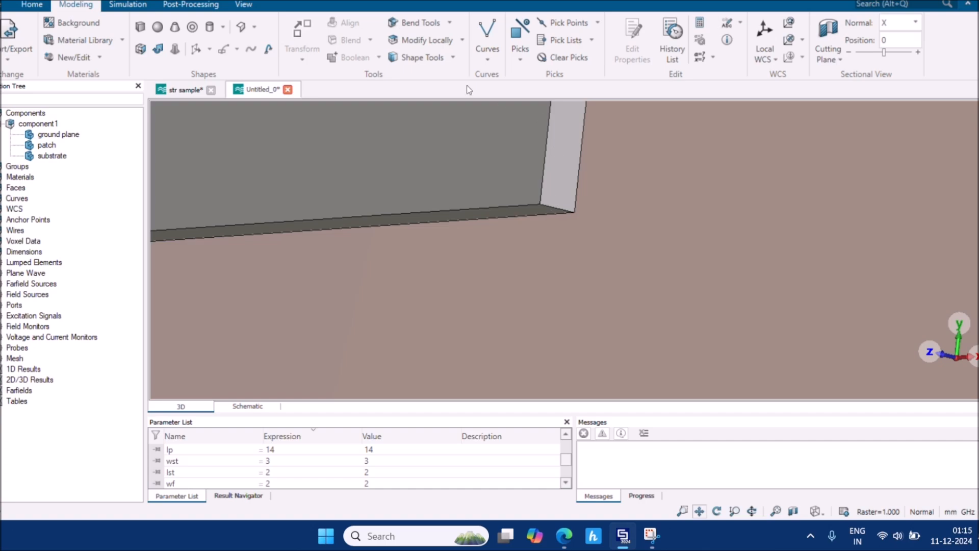
left_click(599, 22)
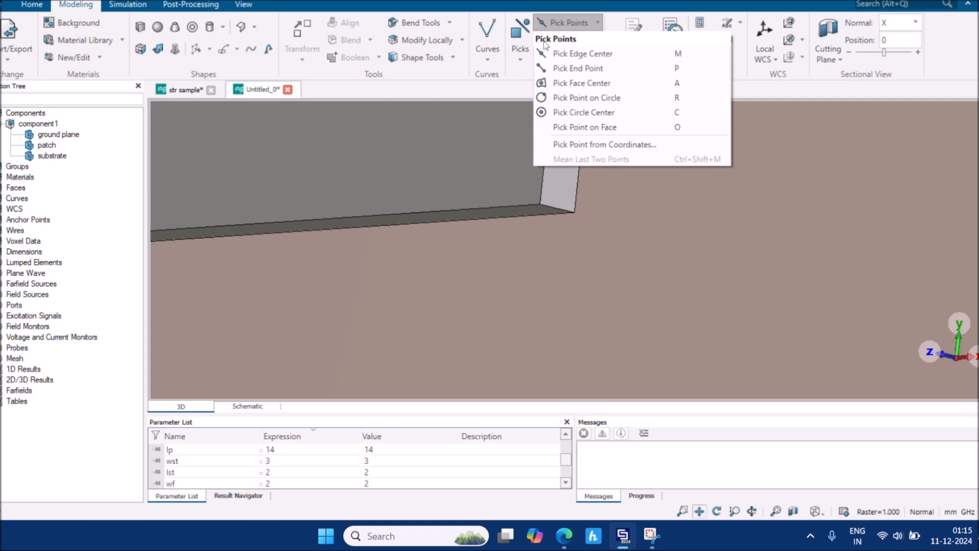
left_click(520, 60)
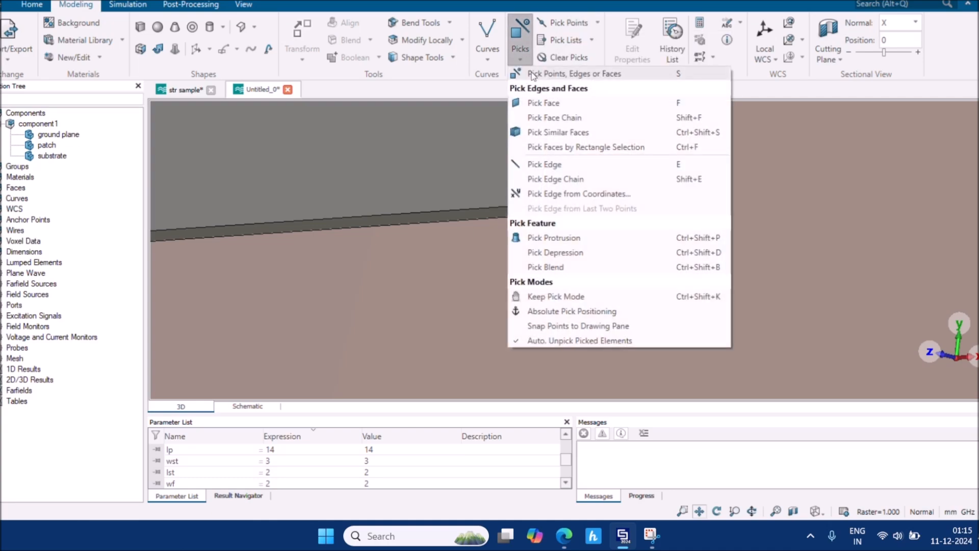
left_click(578, 75)
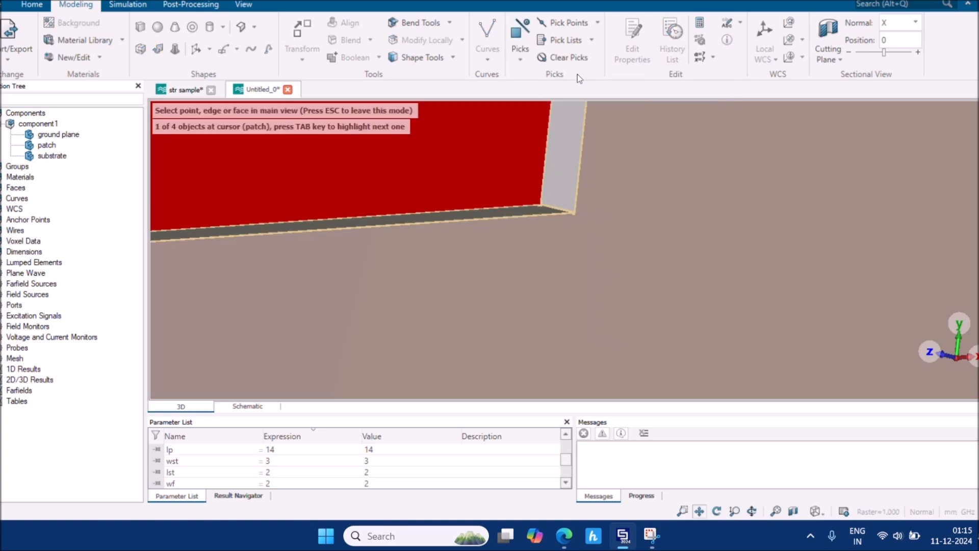
key("Escape")
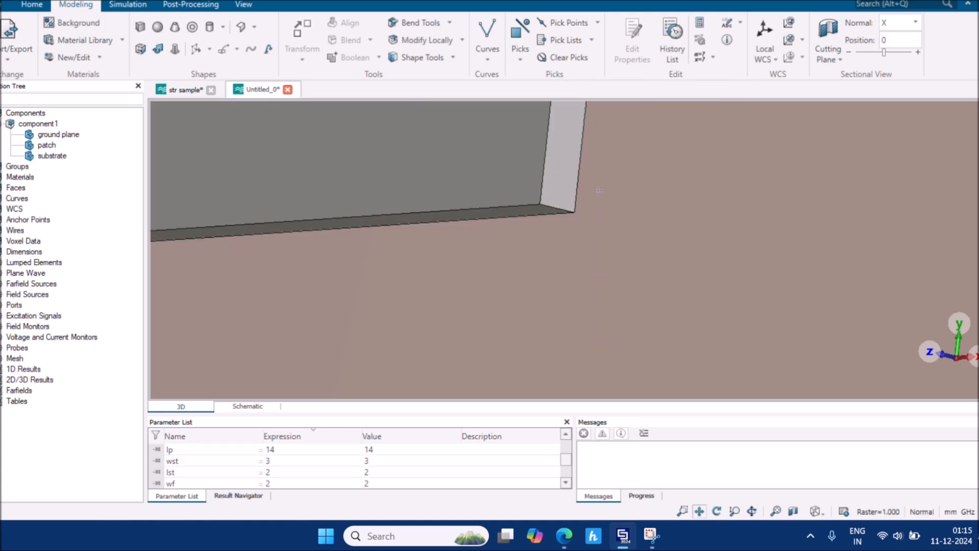
key("s")
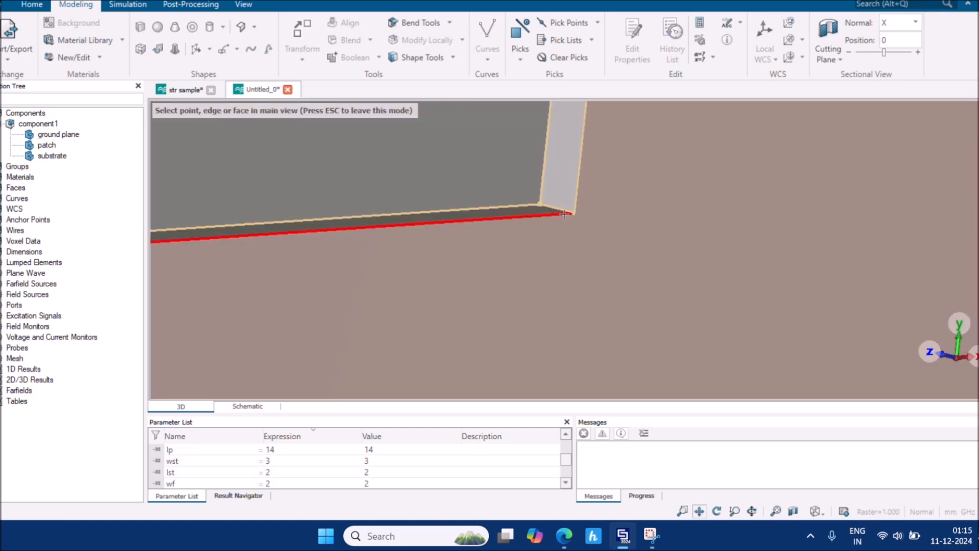
scroll(564, 213, "up", 5)
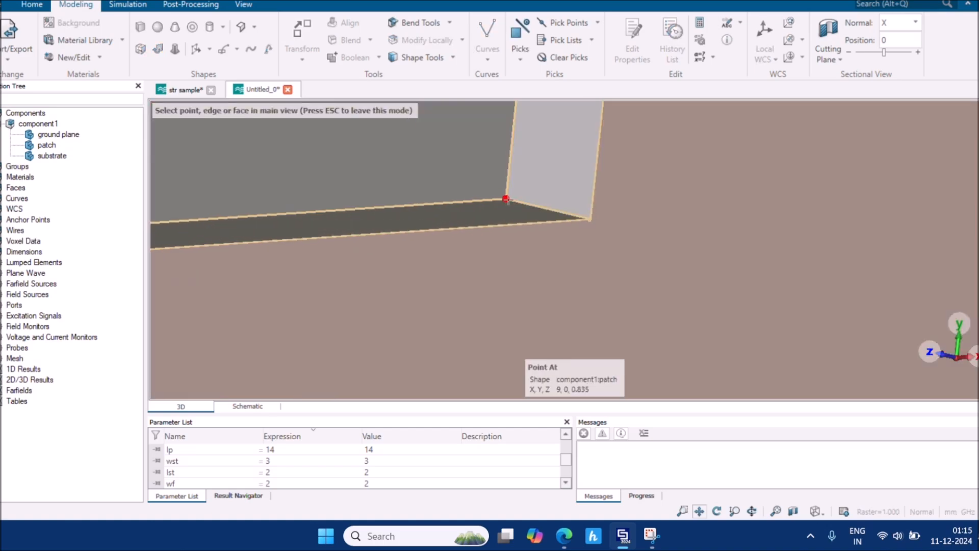
left_click(537, 205)
Pick the edge at the opposite lower patch corner, then return to a centred Front view
scroll(538, 205, "up", 5)
scroll(538, 206, "down", 5)
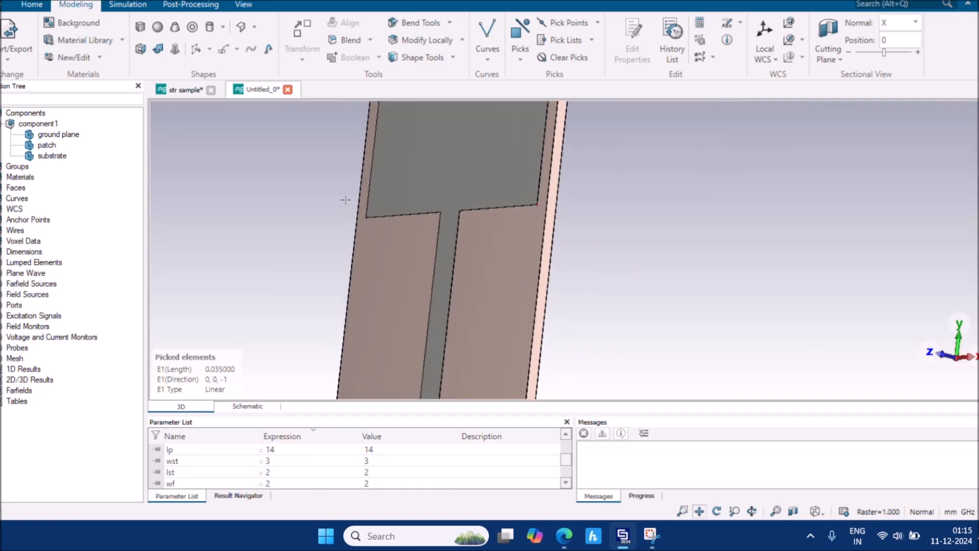
left_click_drag(332, 193, 715, 206)
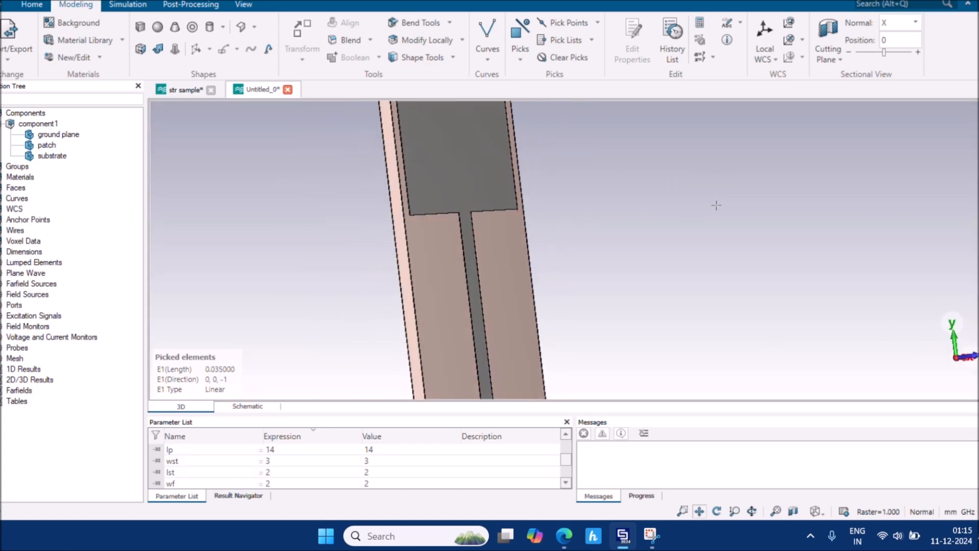
scroll(411, 209, "up", 5)
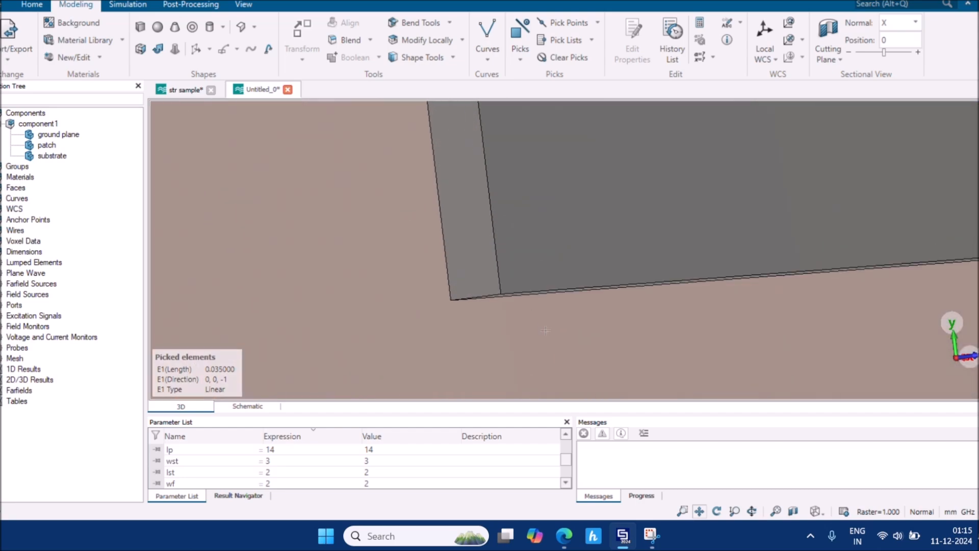
key("s")
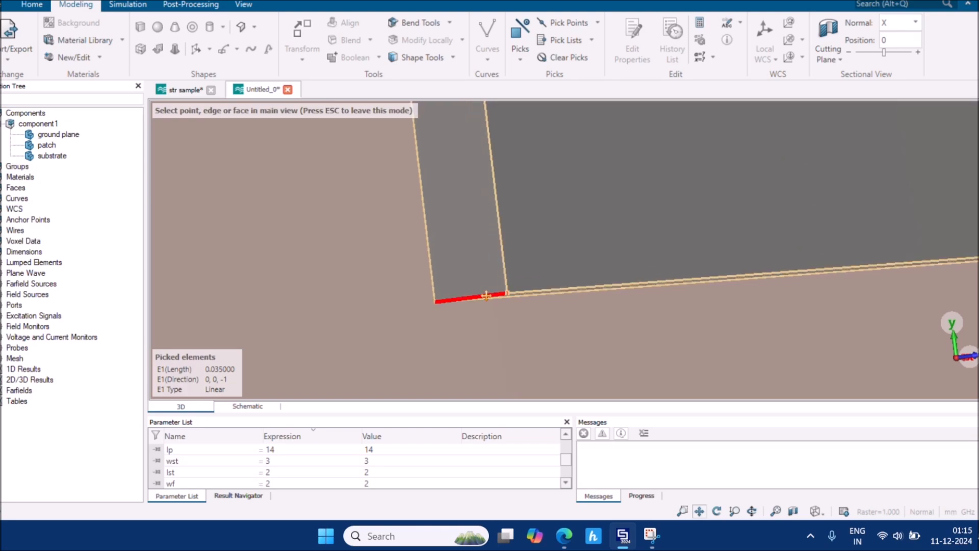
left_click(487, 295)
scroll(487, 296, "down", 6)
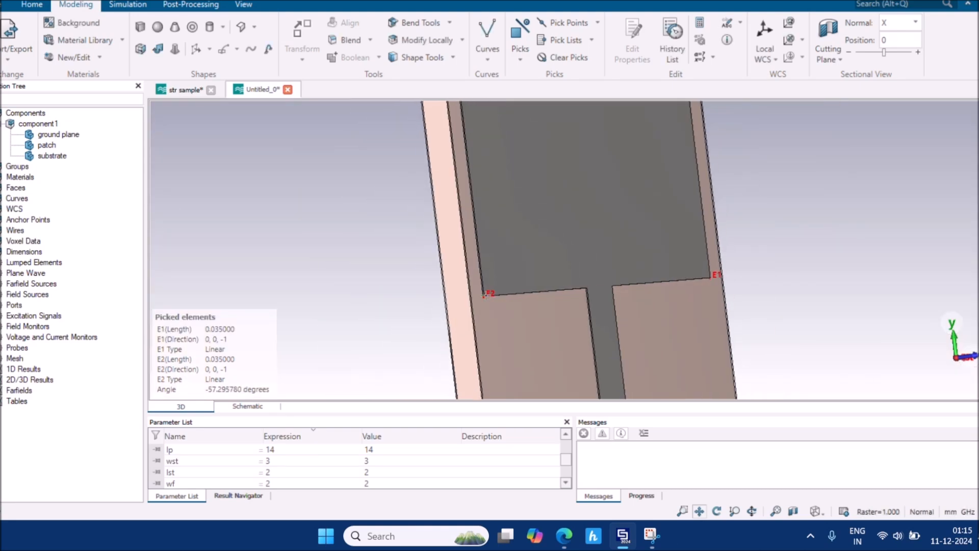
left_click(814, 511)
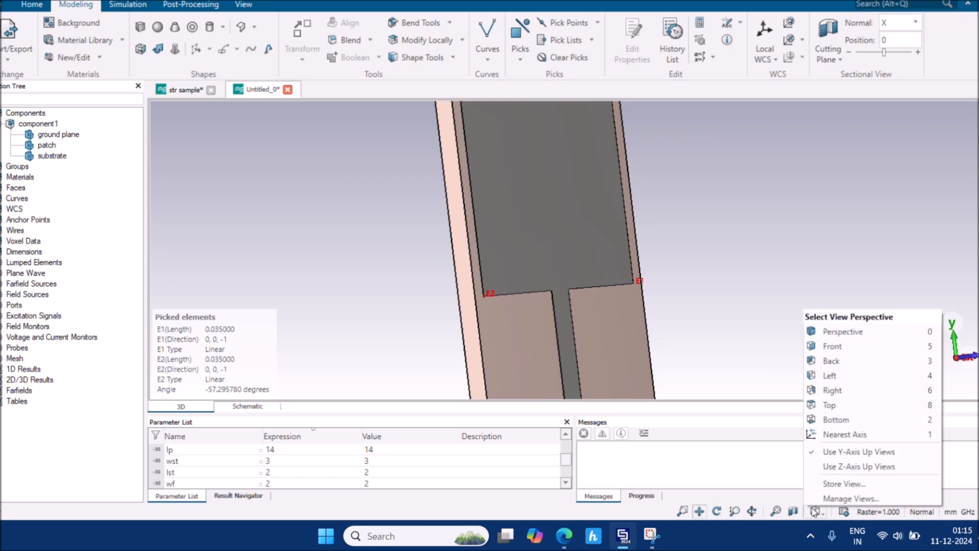
left_click(847, 346)
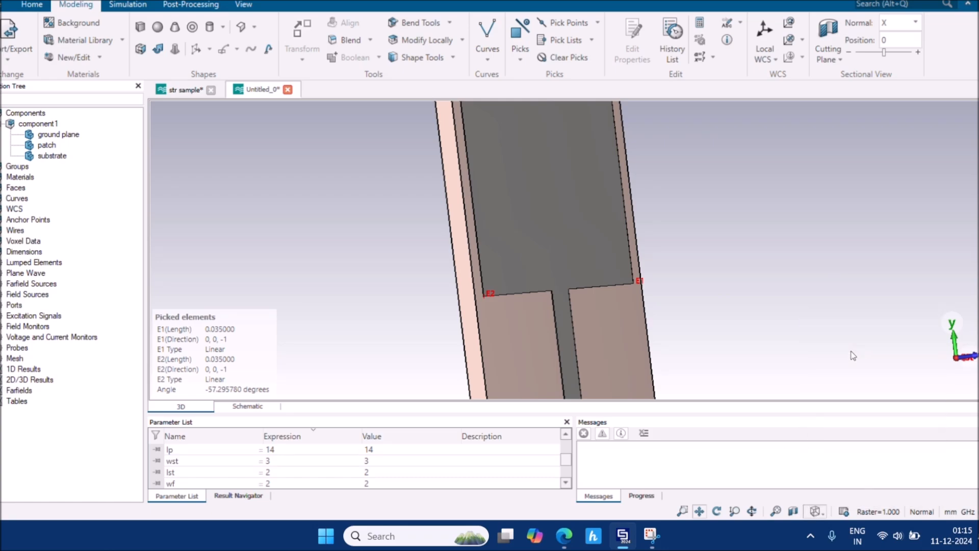
scroll(759, 301, "down", 3)
middle_click_drag(787, 279, 669, 279)
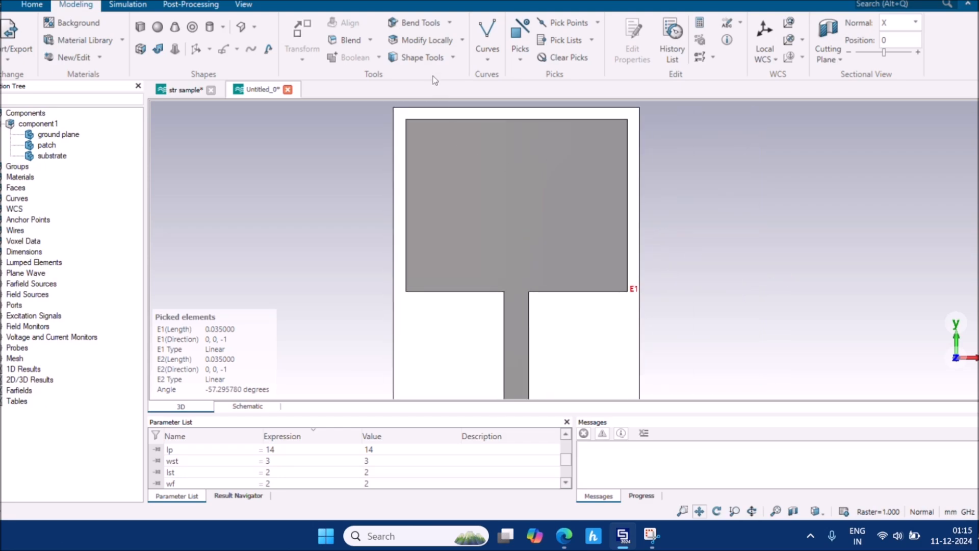
Chamfer both picked patch corners at 45° with width parameter ce = 6.5
left_click(372, 40)
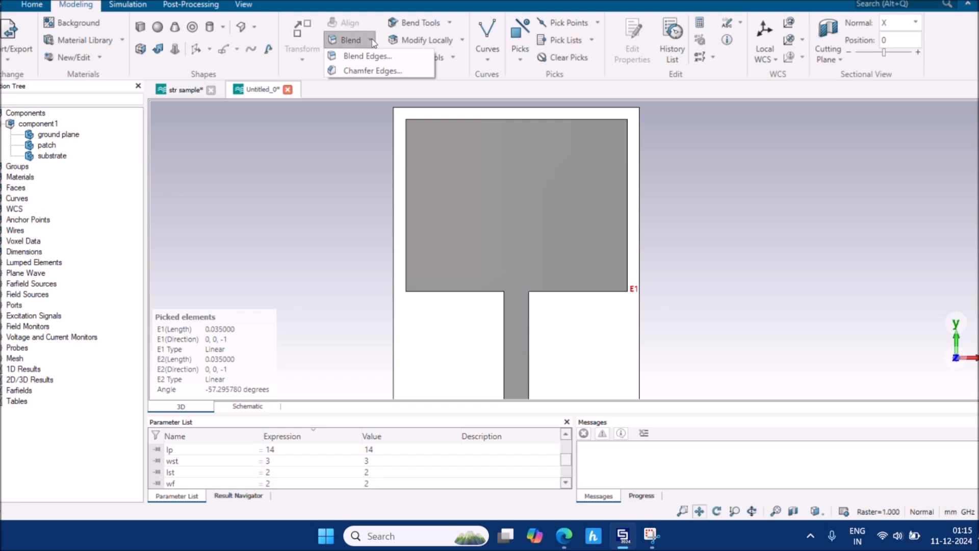
left_click(372, 71)
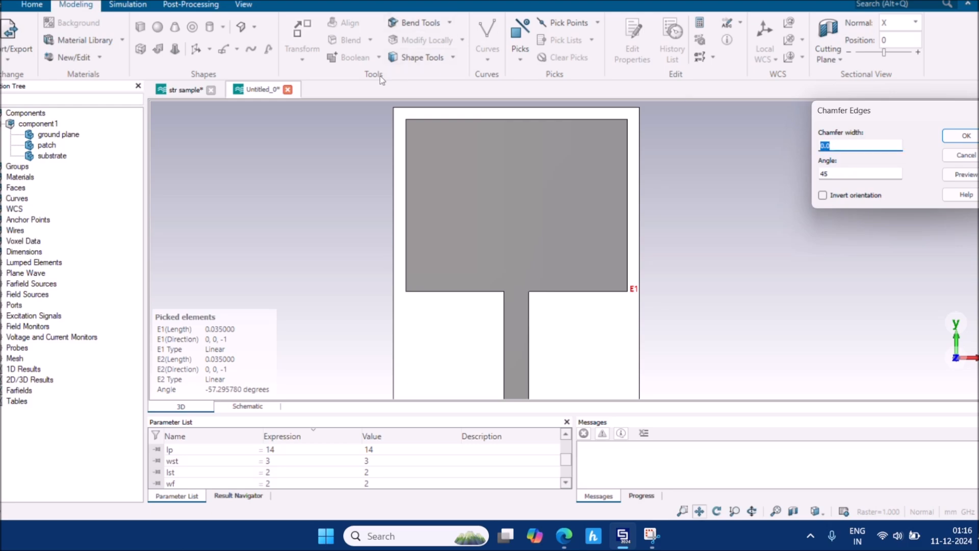
left_click(840, 139)
left_click_drag(845, 148, 824, 138)
type("ce")
left_click(964, 176)
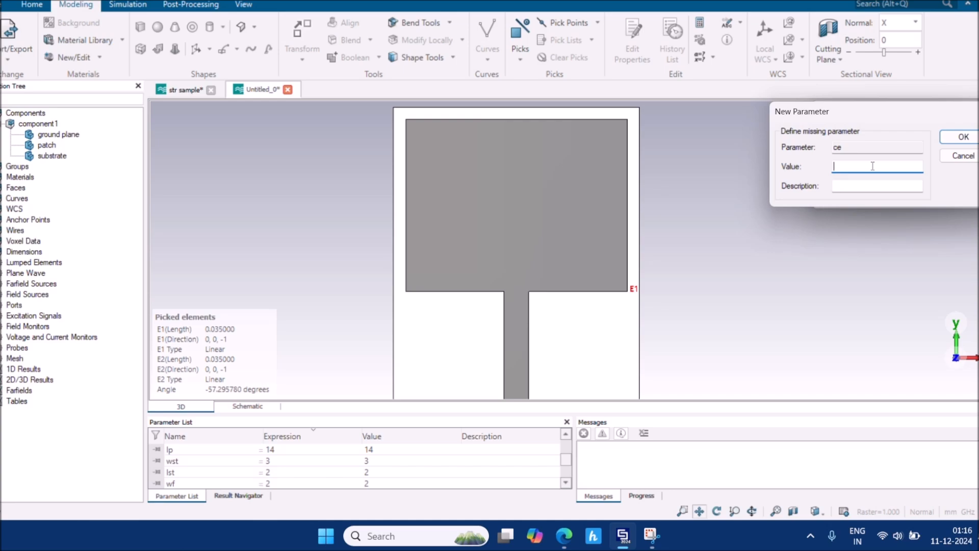
type("6.5")
key("Return")
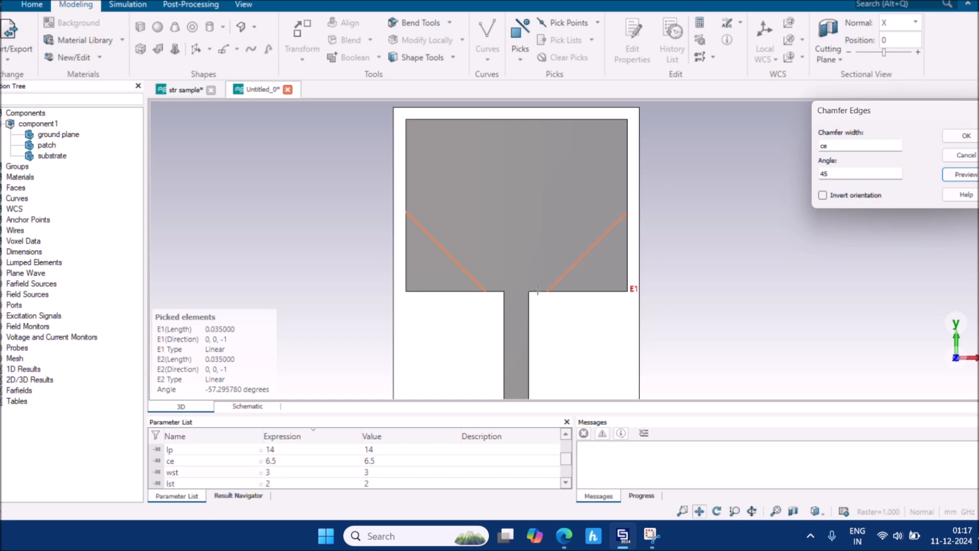
left_click(966, 136)
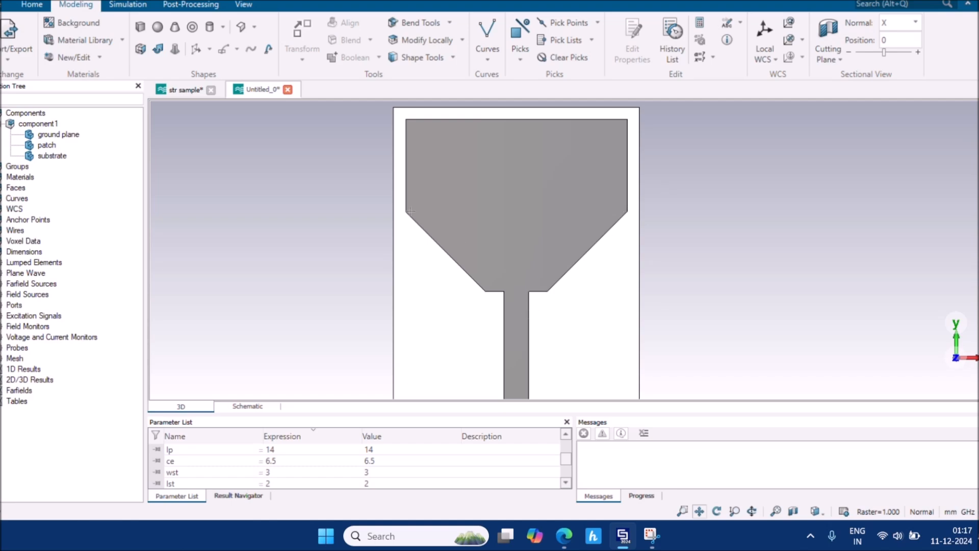
scroll(475, 248, "down", 4)
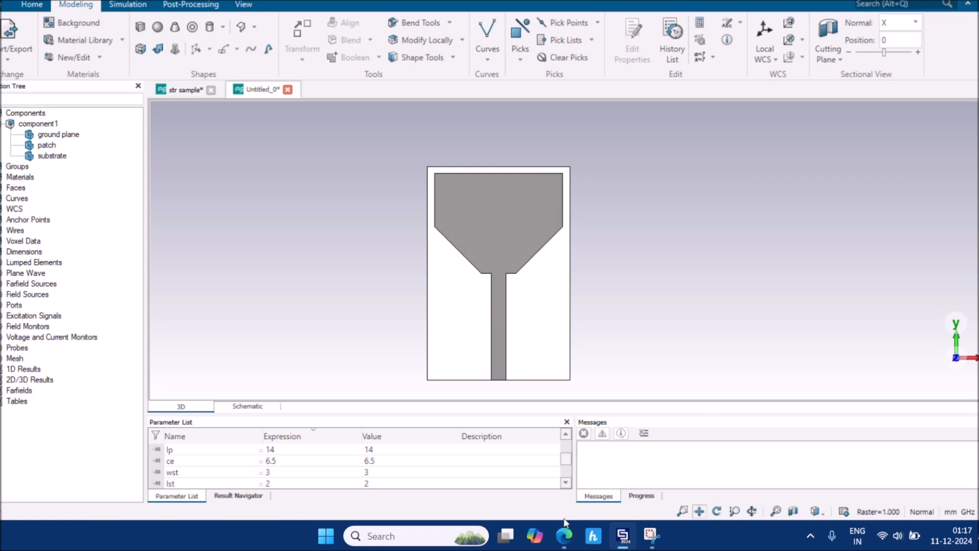
Review the paper's Fig. 2(c) chamfered antenna design in the PDF, then return to the CST project
mouse_move(564, 536)
mouse_move(528, 497)
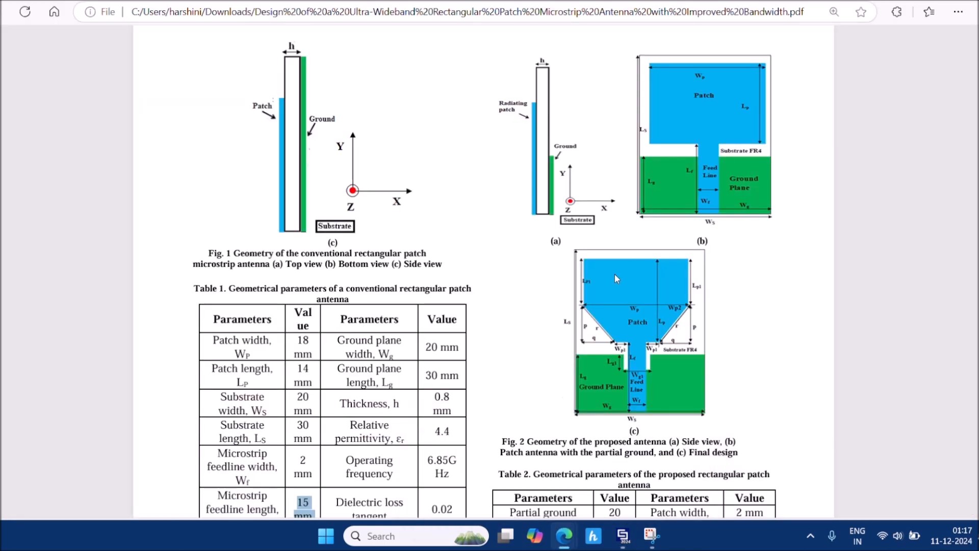
scroll(617, 278, "down", 2)
scroll(615, 278, "up", 2, "ctrl")
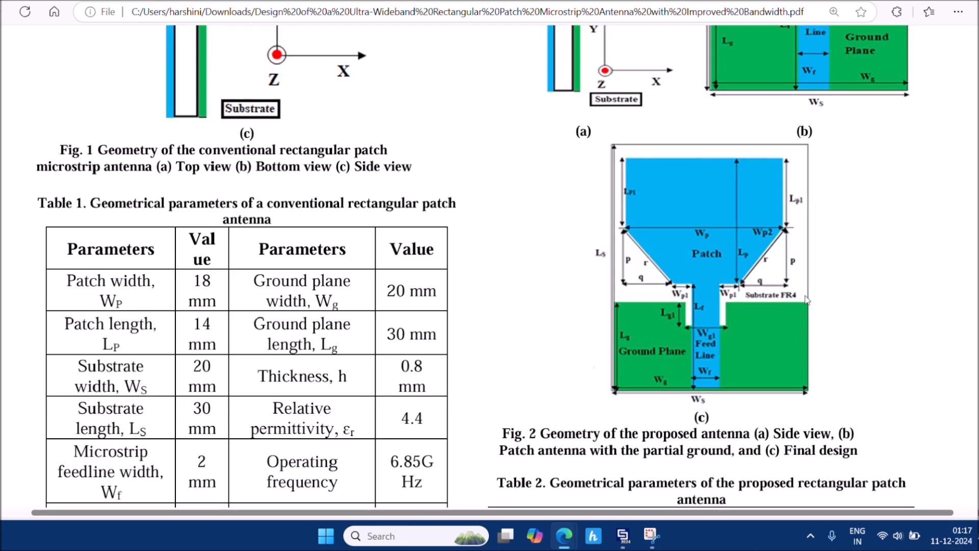
scroll(614, 276, "right", 1)
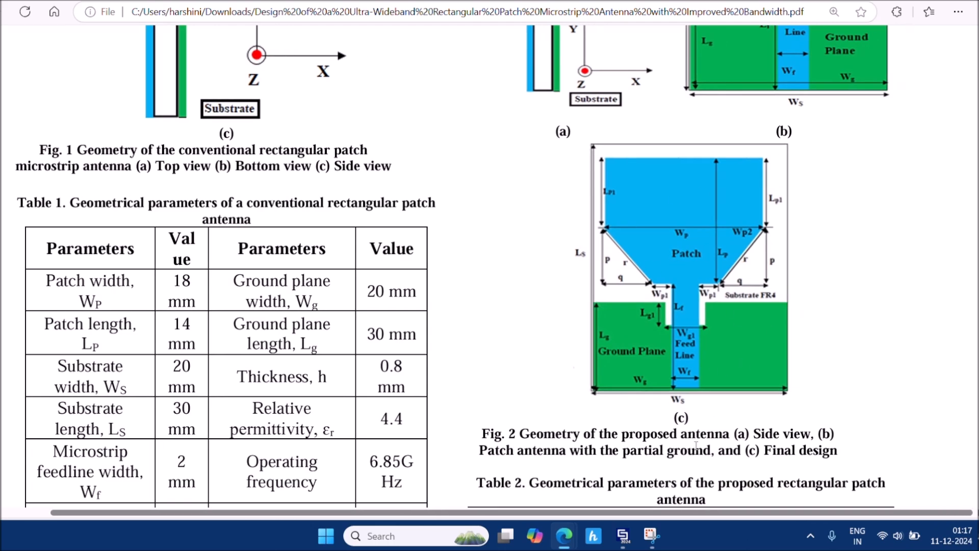
mouse_move(623, 534)
left_click(609, 494)
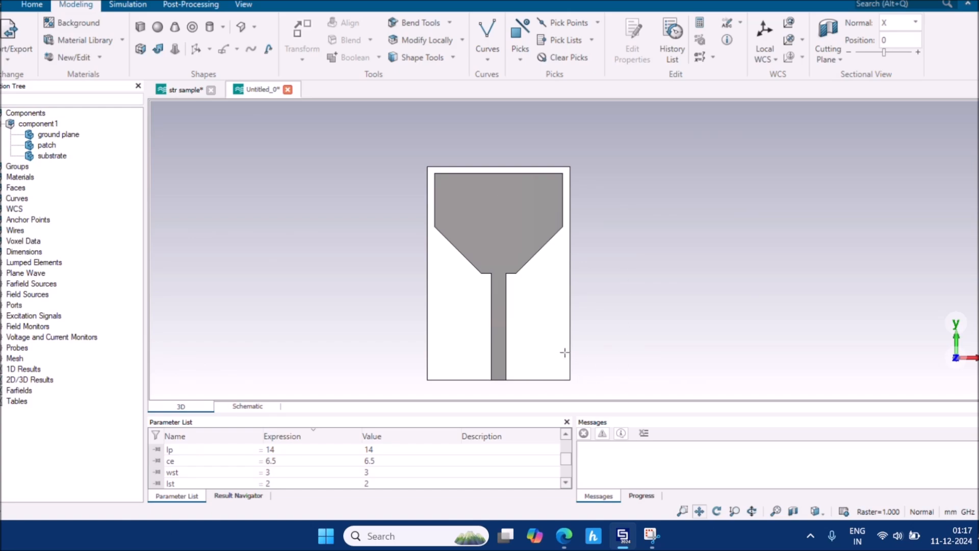
Pan, orbit and zoom the 3D view onto the feed line's end at the substrate's bottom edge
middle_click_drag(556, 352, 596, 325)
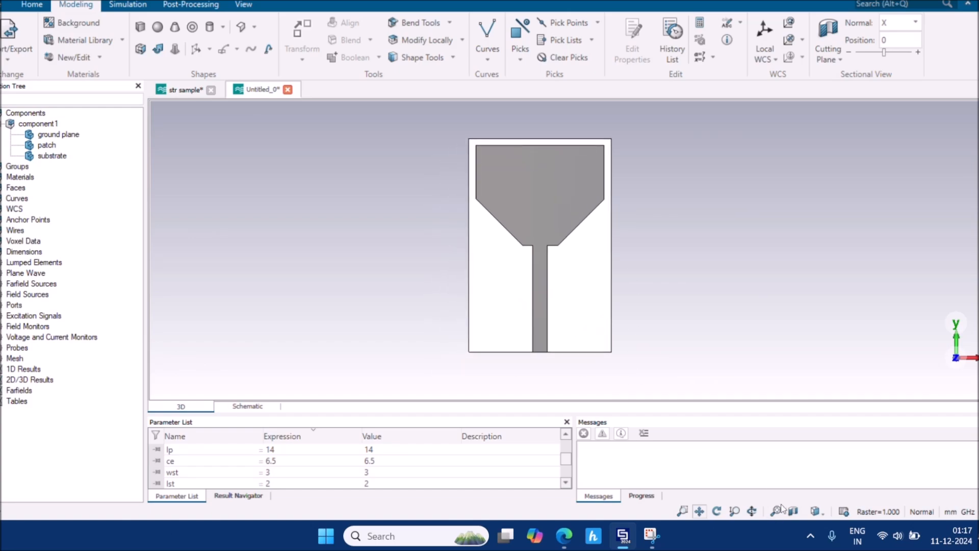
left_click(815, 512)
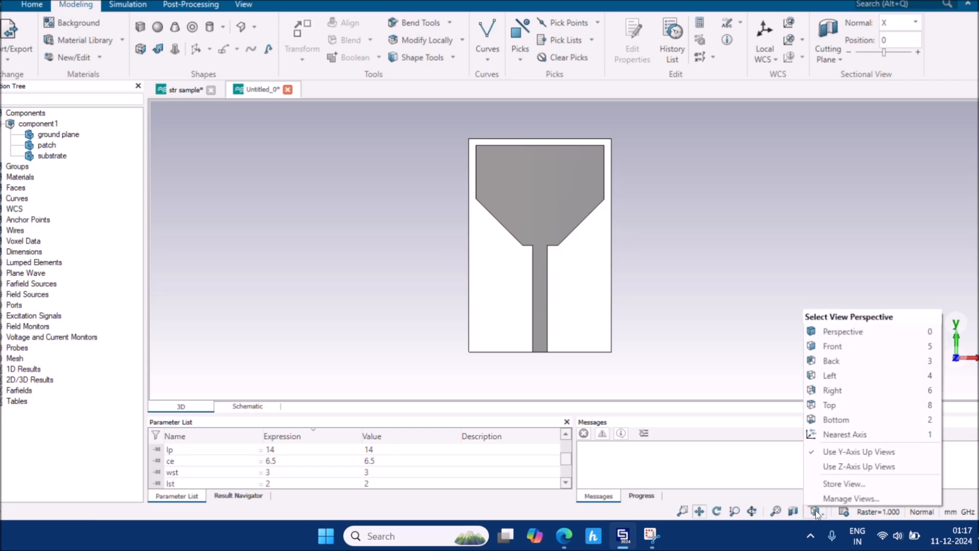
left_click(701, 331)
left_click_drag(475, 289, 978, 292, "ctrl")
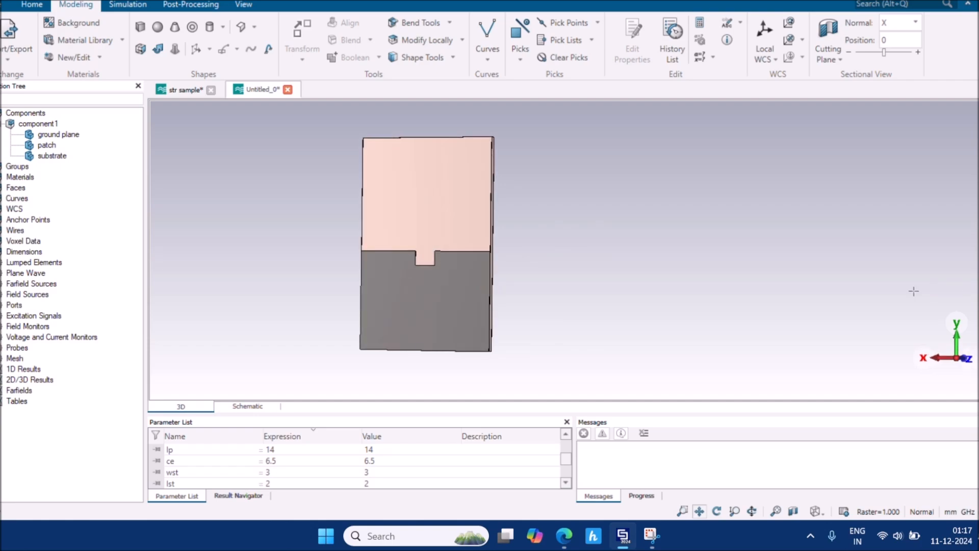
left_click_drag(631, 278, 109, 282)
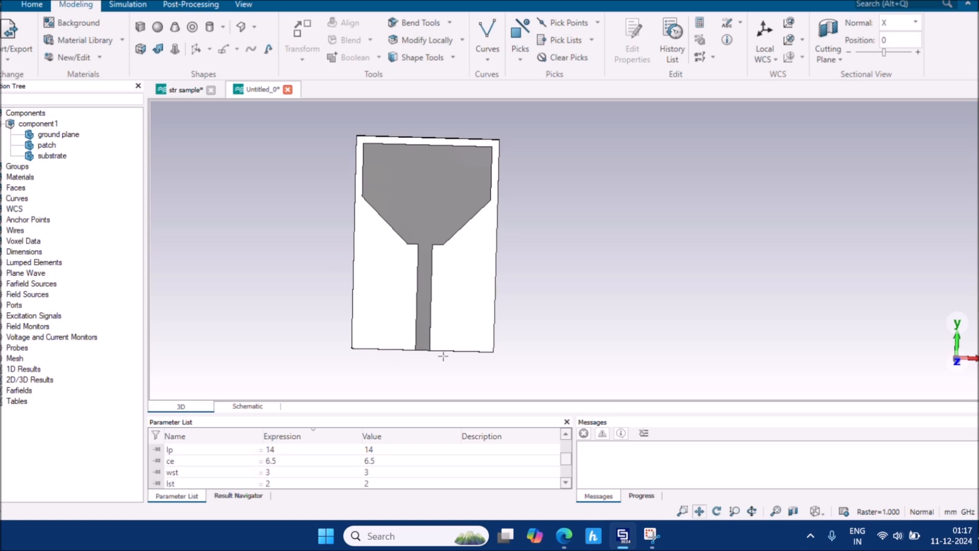
mouse_move(444, 357)
left_mouse_down()
mouse_move(474, 192)
mouse_move(496, 145)
left_mouse_up()
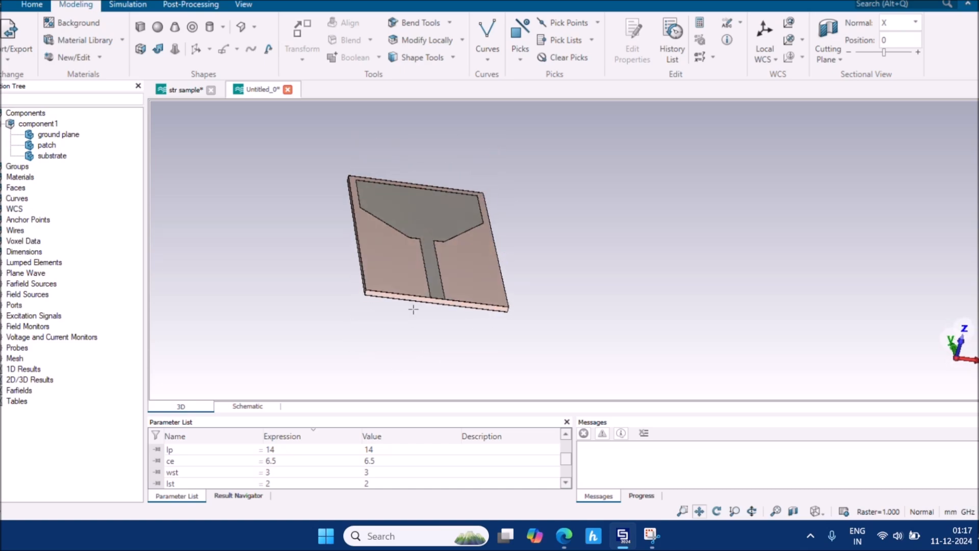
scroll(430, 300, "up", 5)
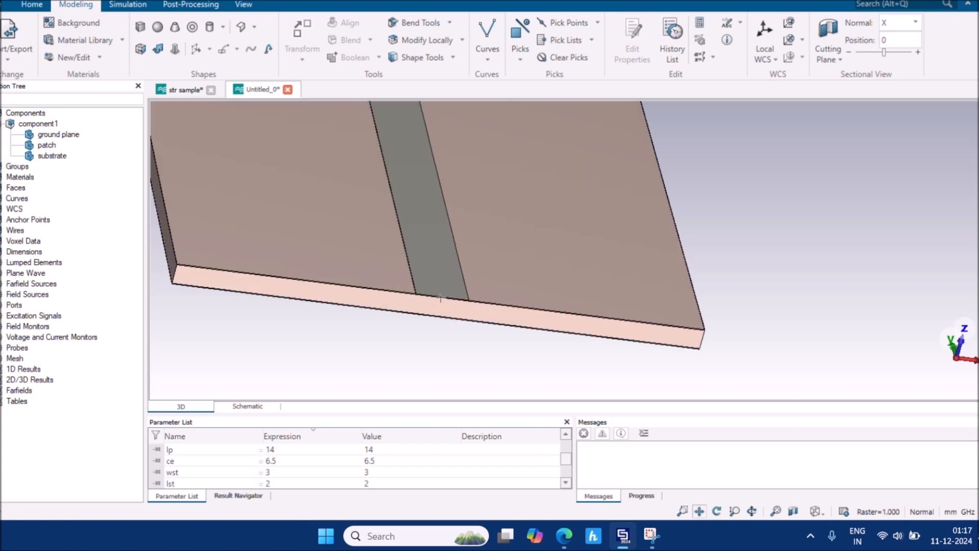
scroll(441, 297, "up", 4)
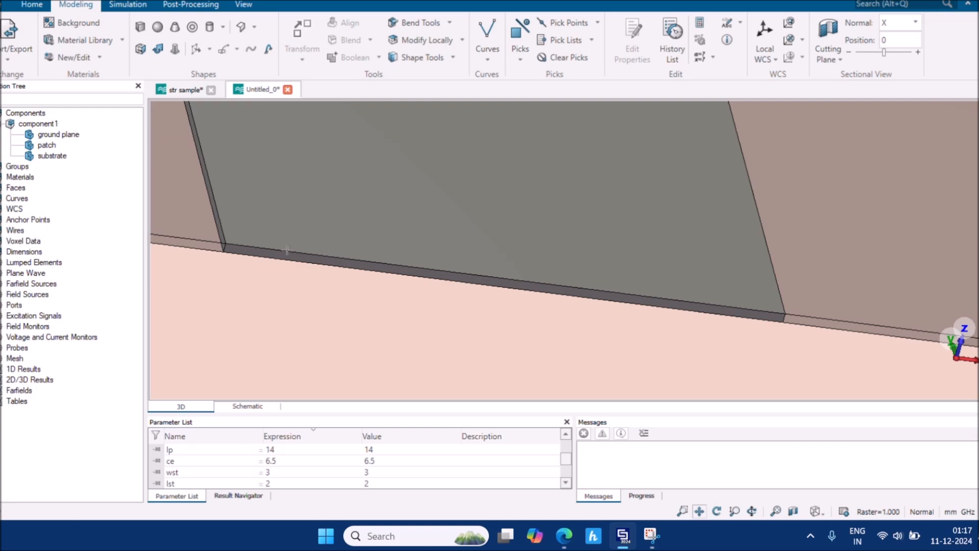
Pick the feed line's end face at the substrate edge as planar face F1
left_click(522, 58)
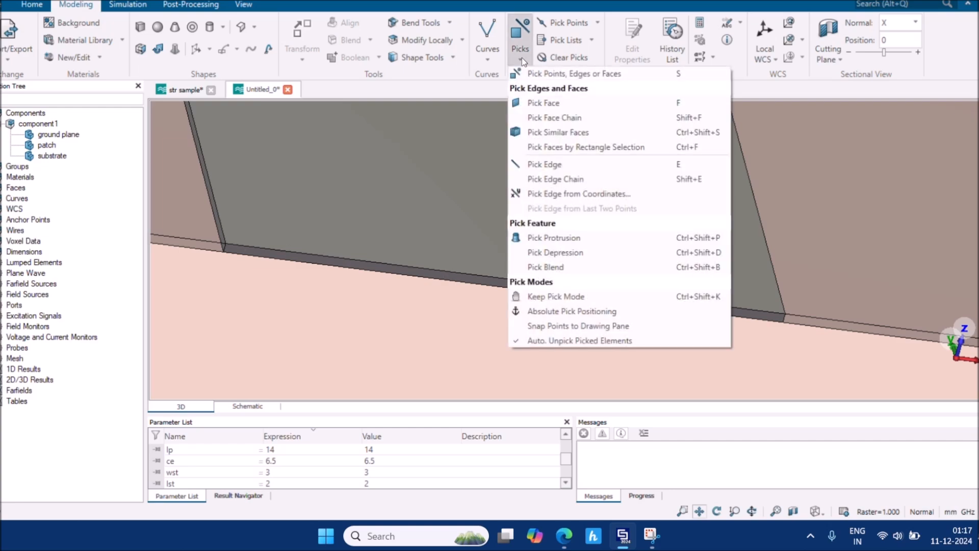
left_click(556, 76)
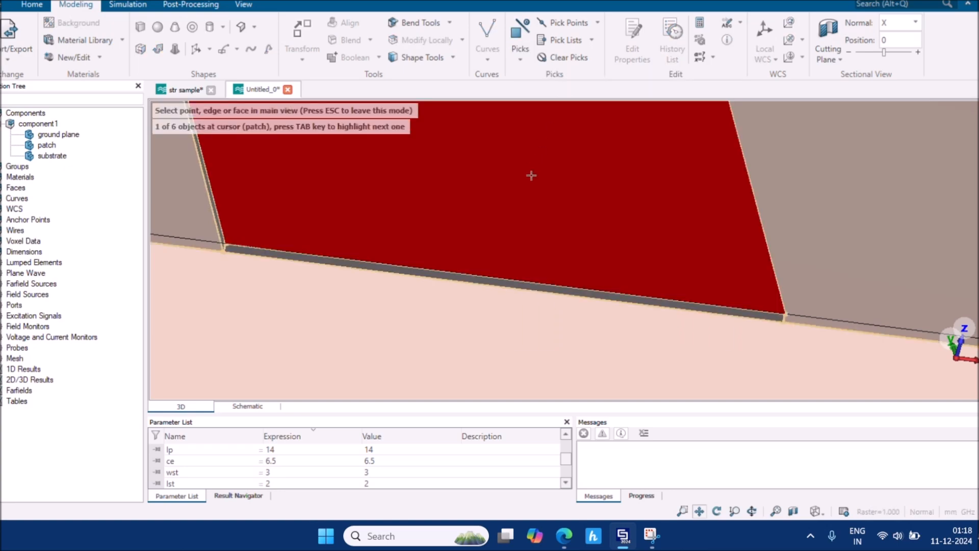
left_click(501, 283)
scroll(500, 283, "down", 3)
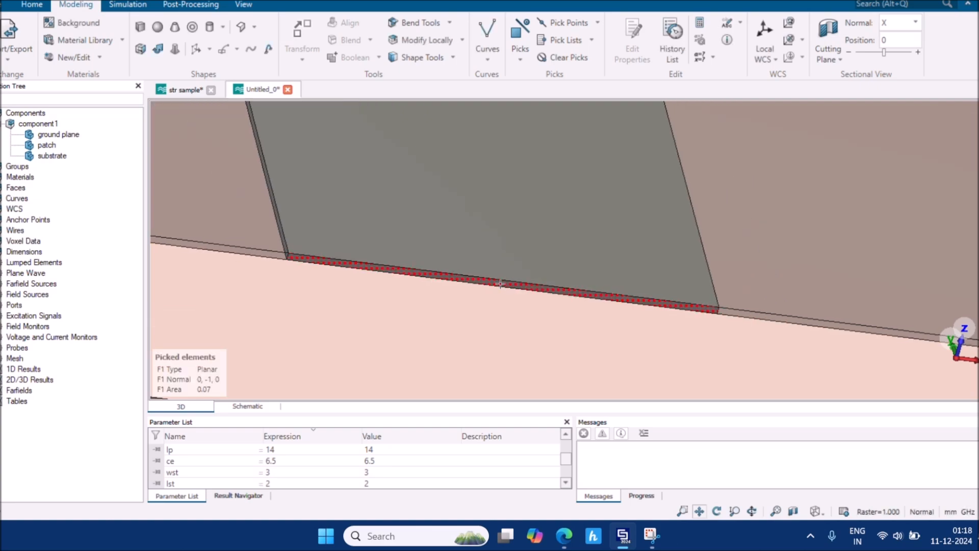
left_click(117, 6)
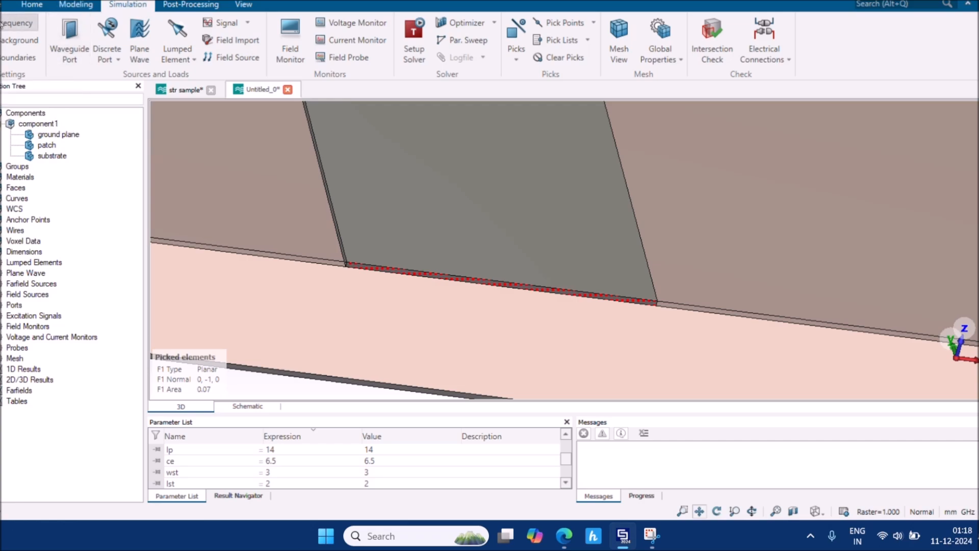
Set the simulation frequency range to Min 2 GHz and Max 11 GHz
left_click(19, 33)
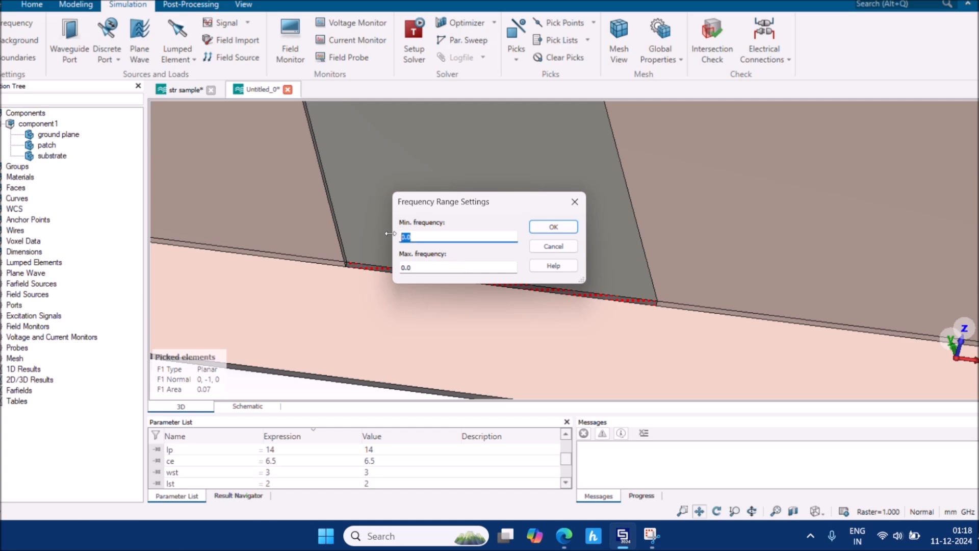
type("2")
left_click(417, 268)
left_click_drag(417, 267, 393, 265)
type("11")
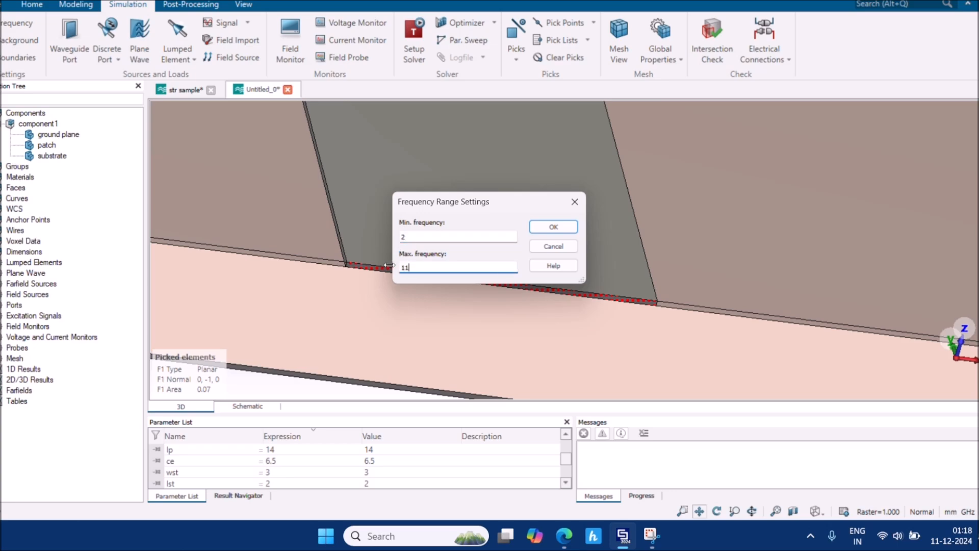
left_click(551, 226)
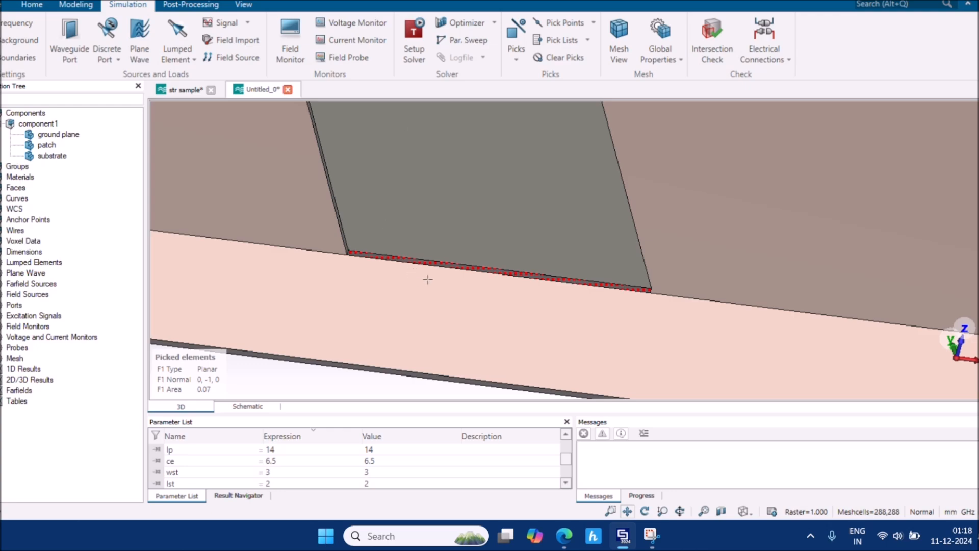
left_click(78, 58)
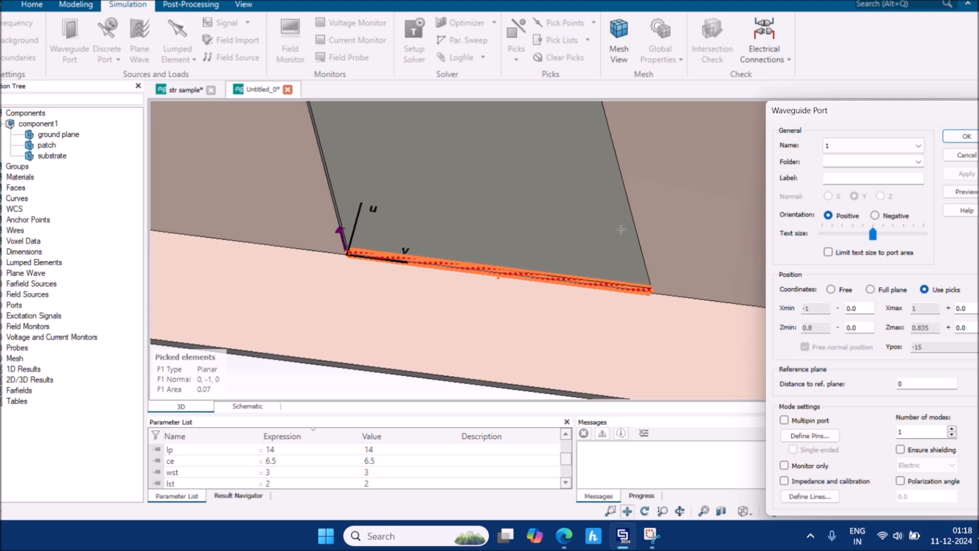
left_click_drag(882, 115, 798, 84)
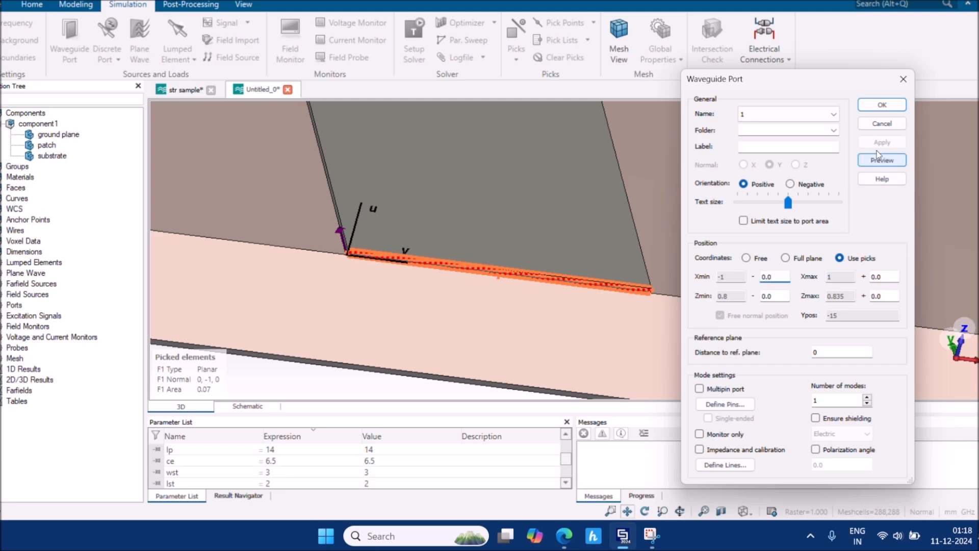
left_click(882, 123)
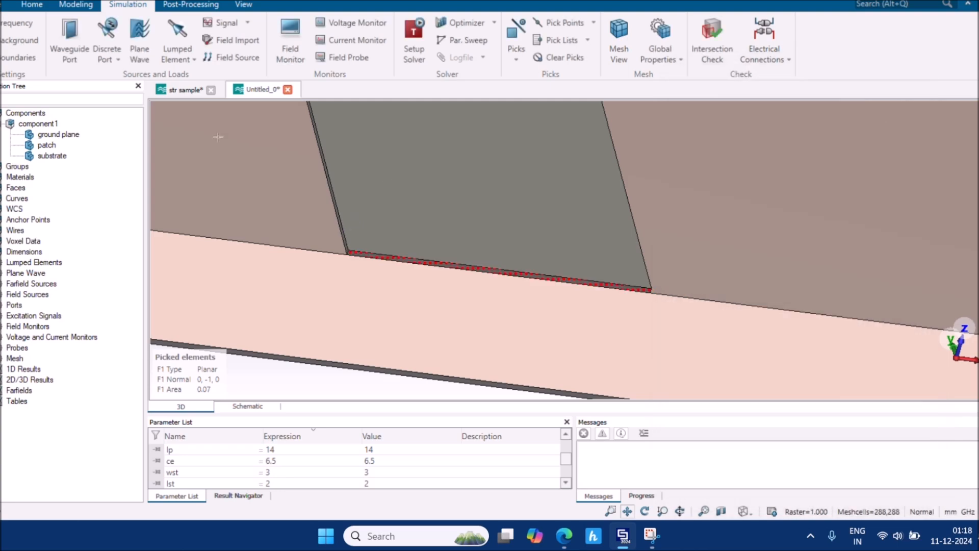
left_click(27, 8)
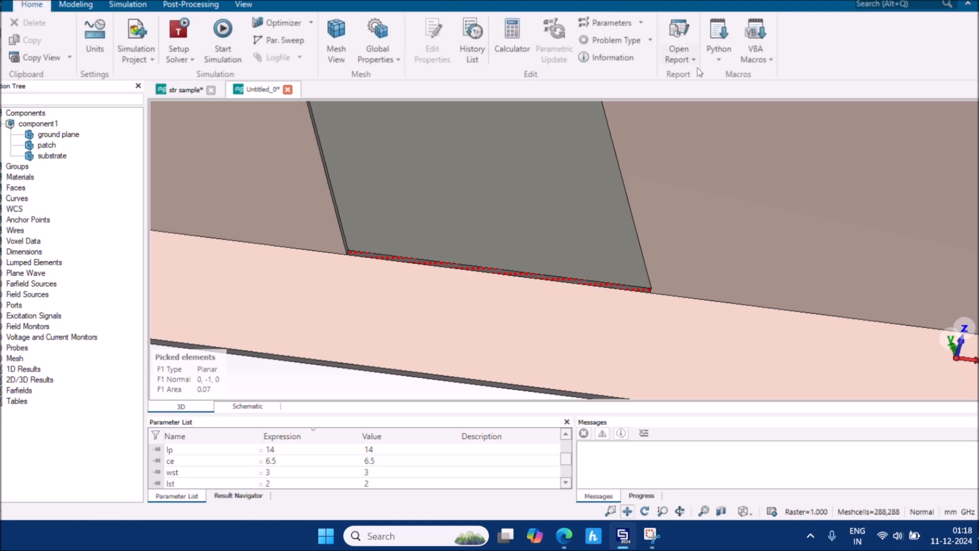
Run the port extension coefficient macro for the 2 mm microstrip and copy the result k = 6.16
left_click(763, 52)
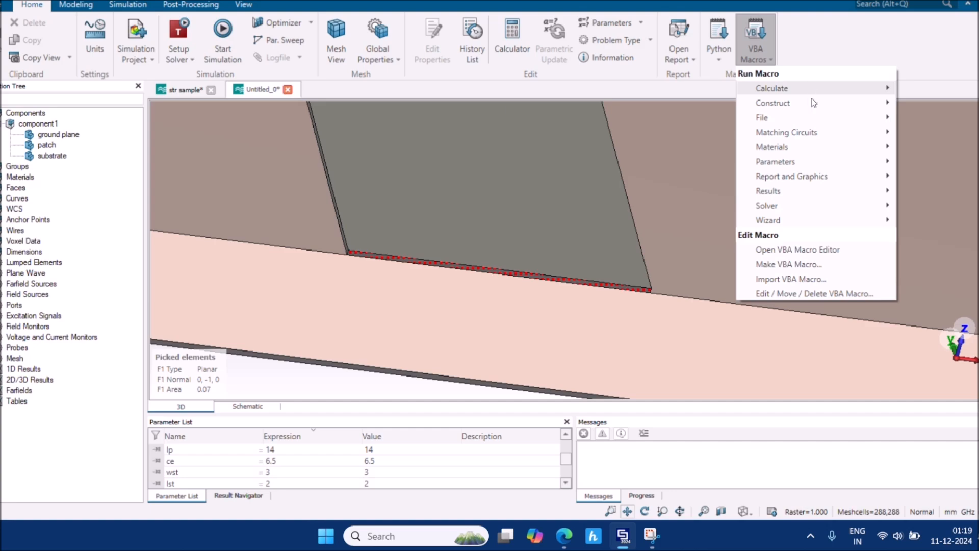
mouse_move(834, 209)
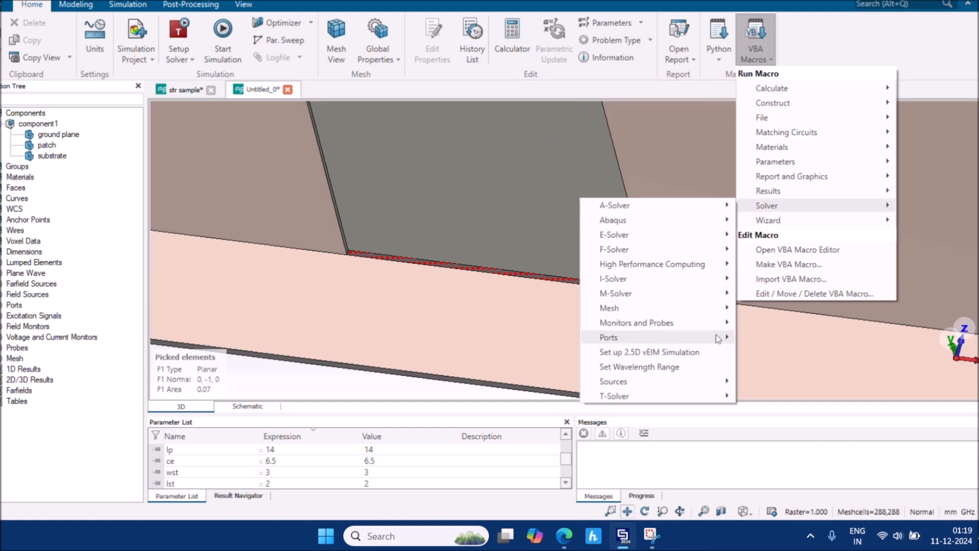
mouse_move(718, 338)
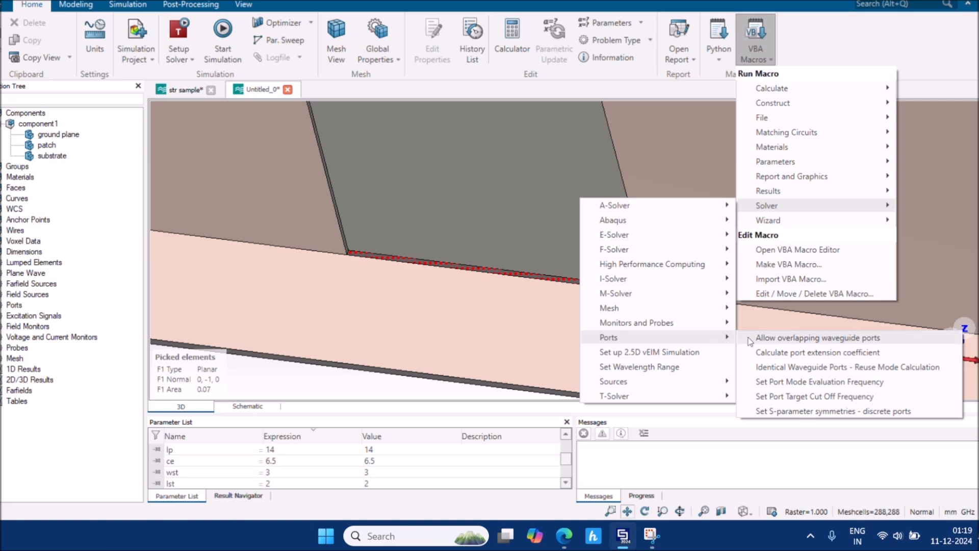
left_click(842, 355)
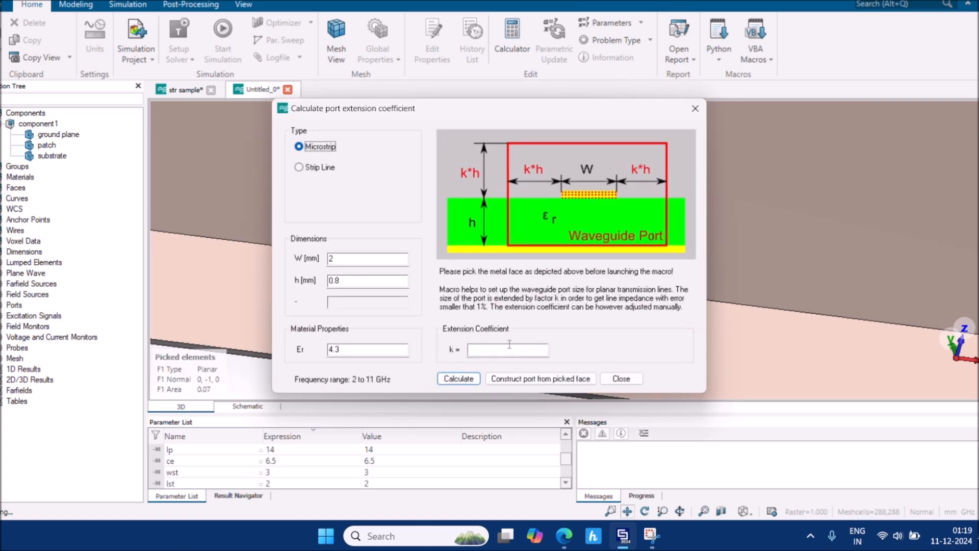
left_click(459, 379)
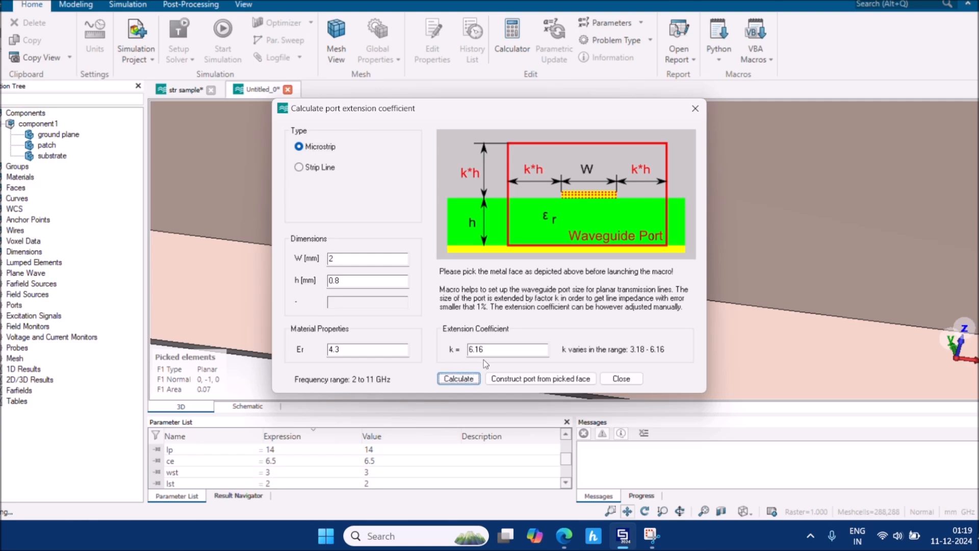
double_click(468, 352)
left_click(628, 378)
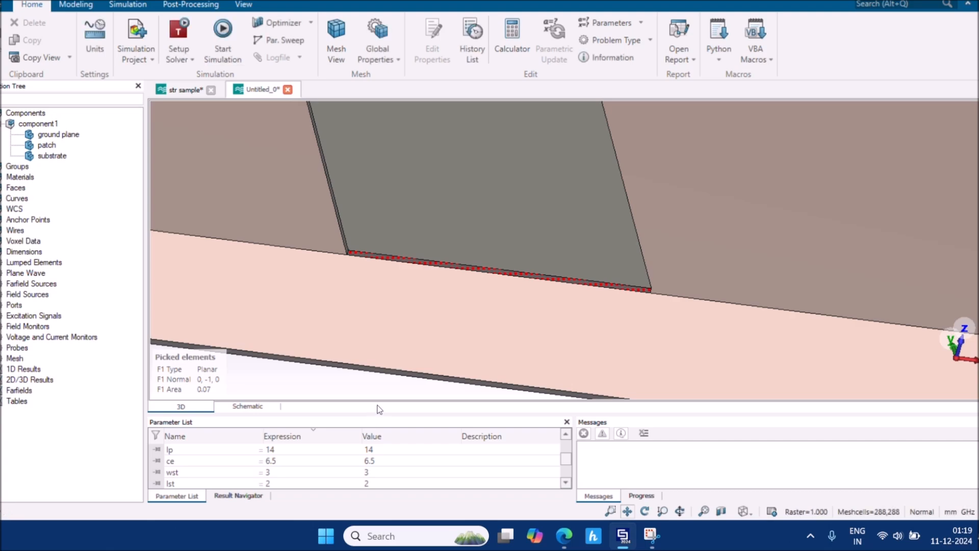
Add a parameter named k with expression 6.16 to the Parameter List
left_click_drag(379, 412, 394, 299)
left_click(226, 483)
type("k")
left_click(288, 482)
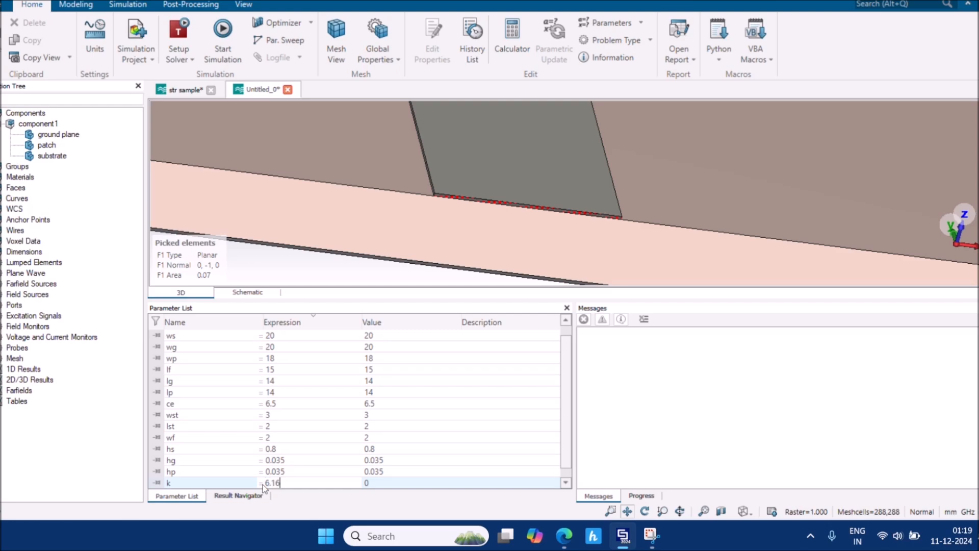
key("Return")
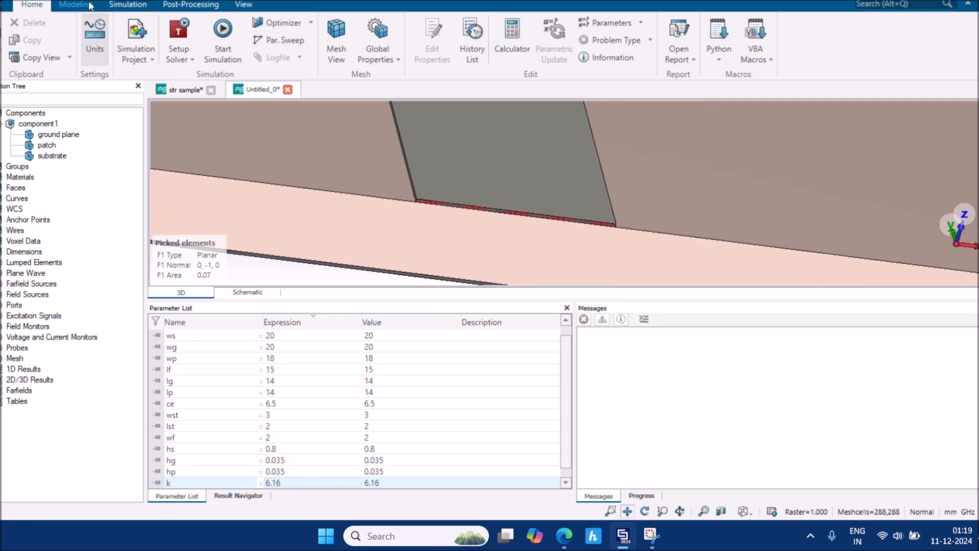
left_click(122, 5)
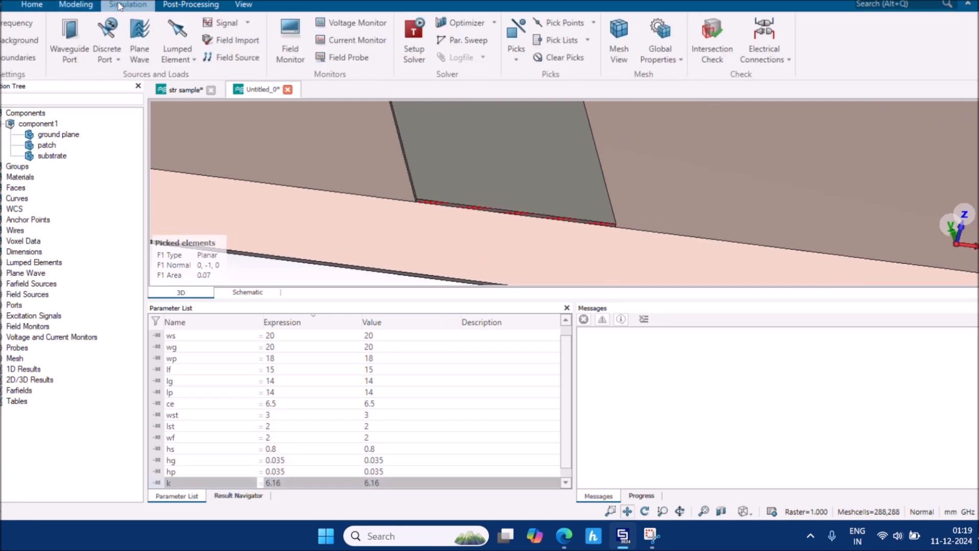
Create waveguide port 1 on the picked face with Xmin/Xmax offsets k*hs and Zmin offset hs
left_click(76, 45)
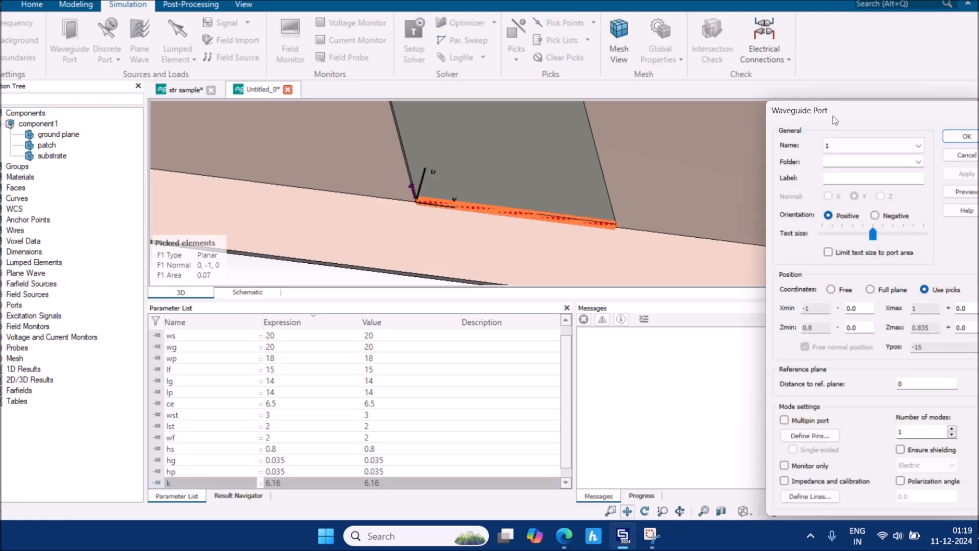
left_click_drag(833, 116, 773, 82)
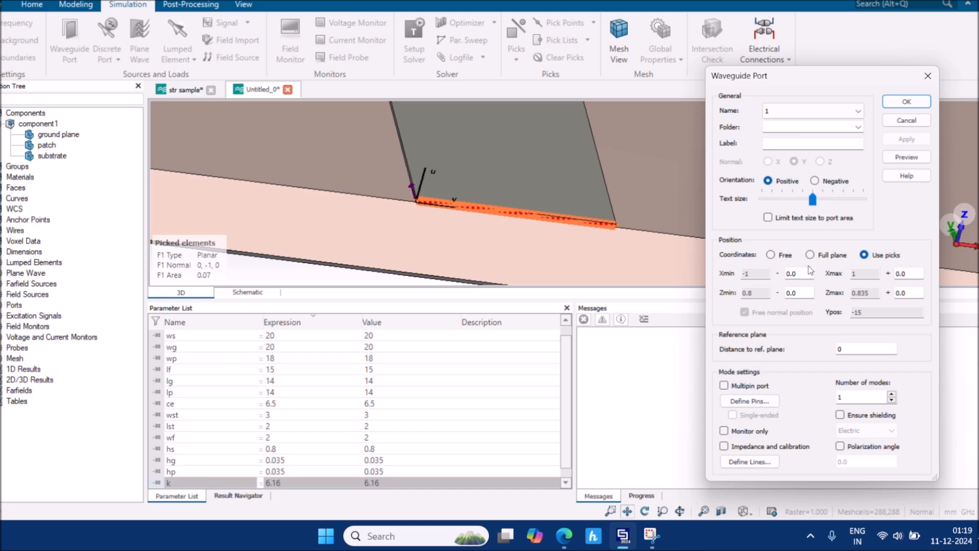
left_click_drag(805, 273, 783, 282)
type("k*hs")
left_click_drag(804, 274, 778, 276)
key("ctrl+c")
left_click_drag(917, 274, 885, 295)
key("ctrl+v")
key("ctrl+v")
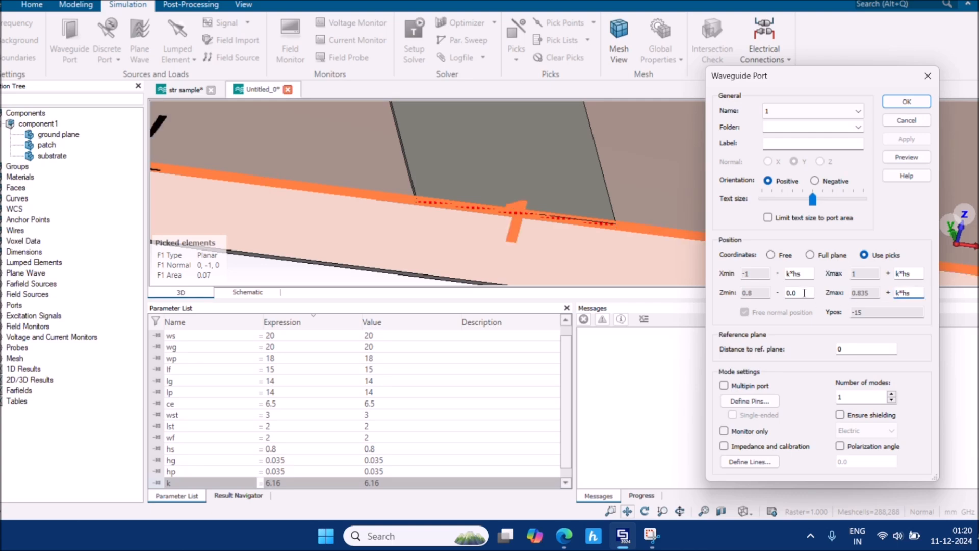
left_click_drag(804, 292, 778, 294)
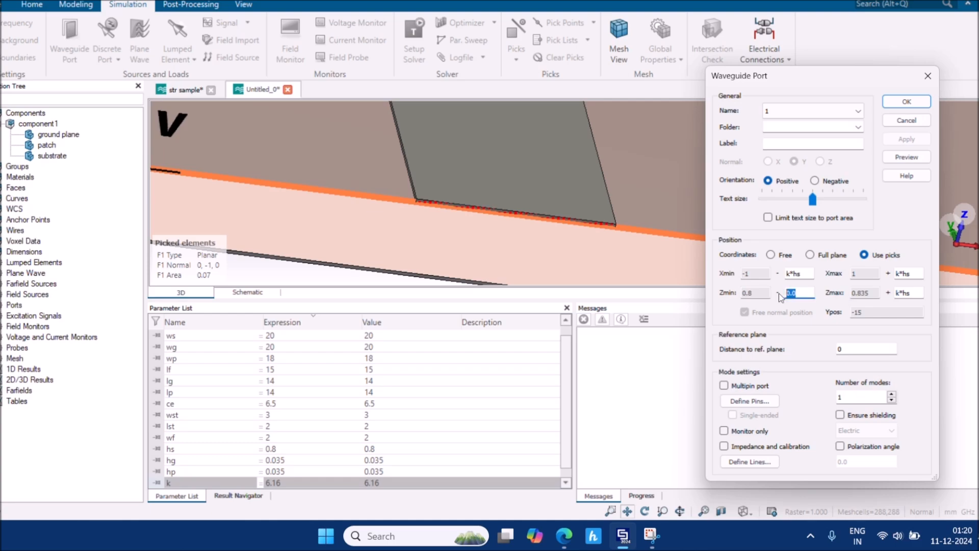
type("hs")
left_click(907, 157)
scroll(562, 200, "down", 5)
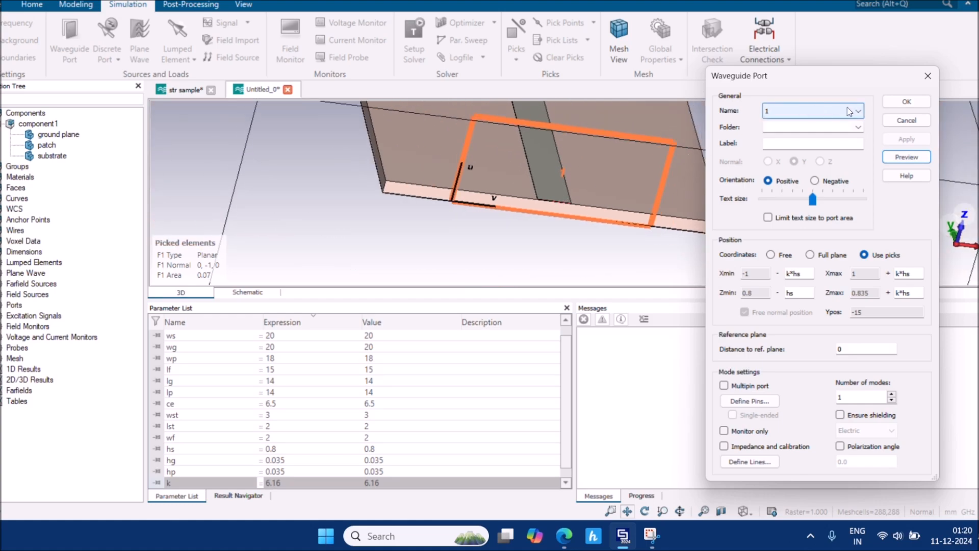
left_click(906, 103)
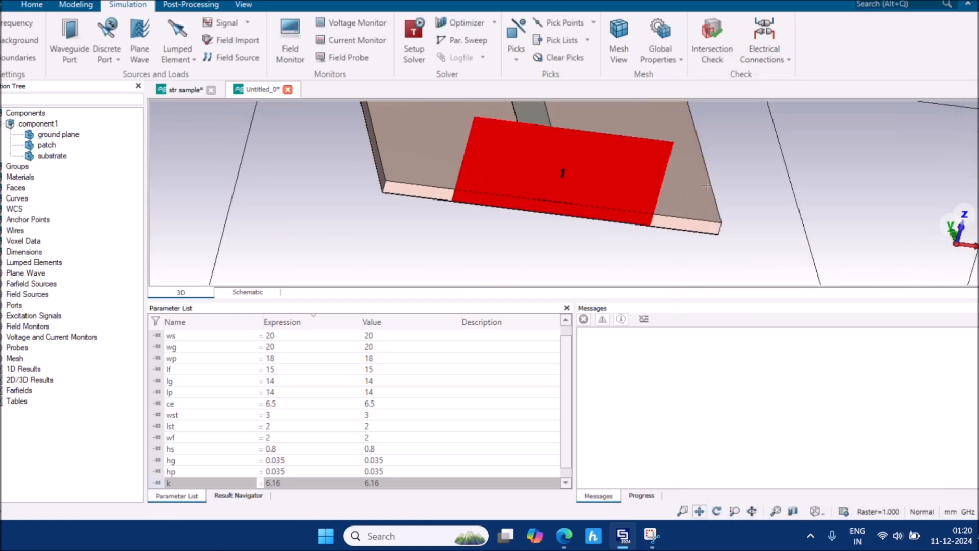
Inspect the antenna in Front and Back preset views and an oblique rotation in a taller 3D view
left_click(815, 511)
left_click(849, 352)
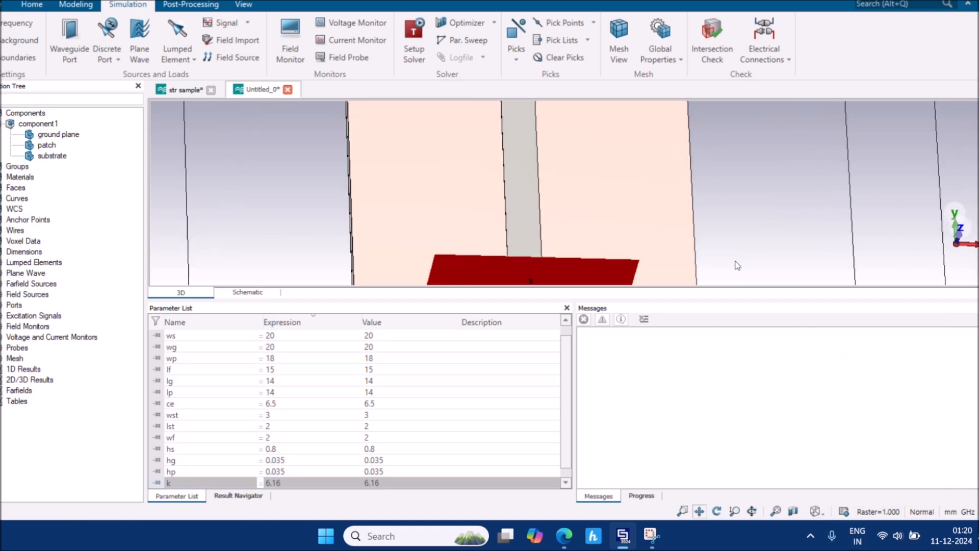
left_click_drag(686, 298, 668, 404)
scroll(644, 292, "down", 5)
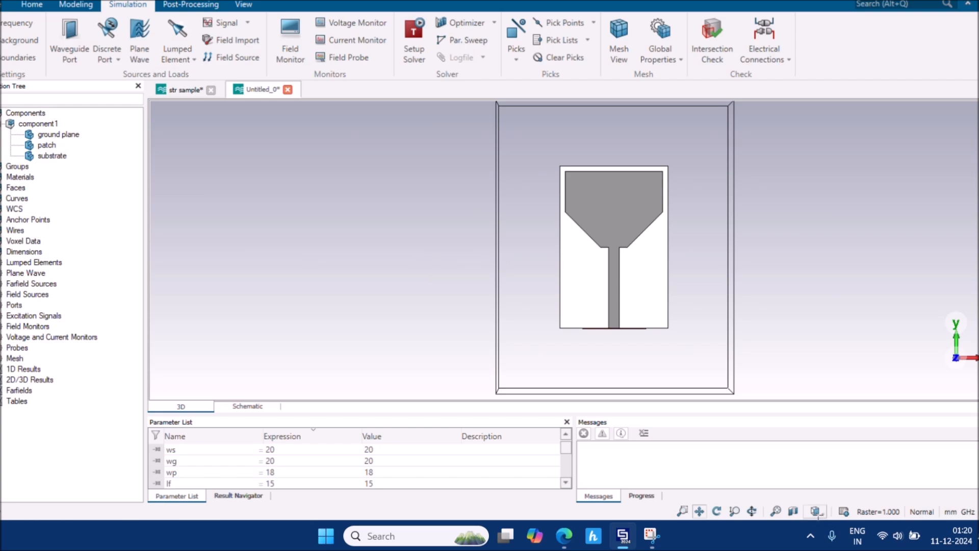
left_click(816, 511)
left_click(831, 360)
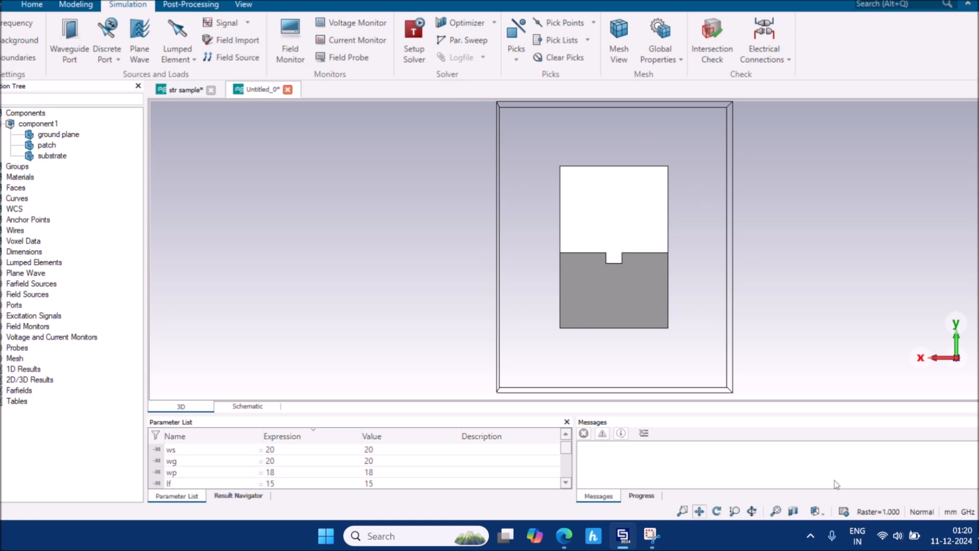
left_click_drag(770, 337, 646, 242)
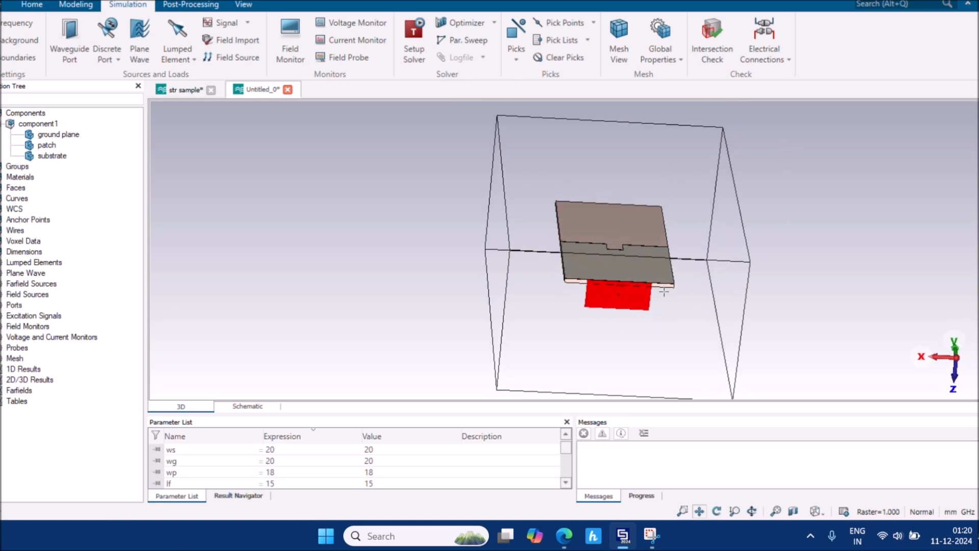
left_click(815, 511)
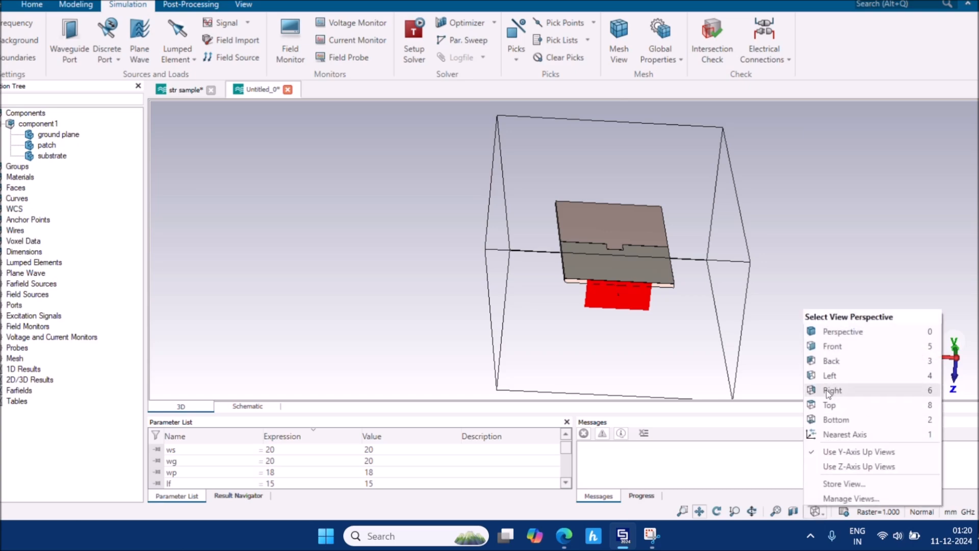
left_click(833, 347)
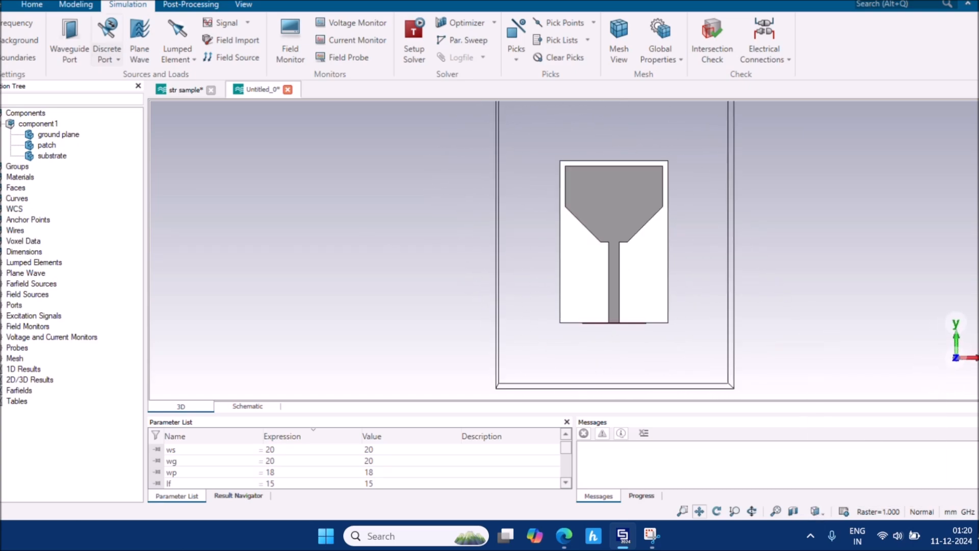
left_click(32, 5)
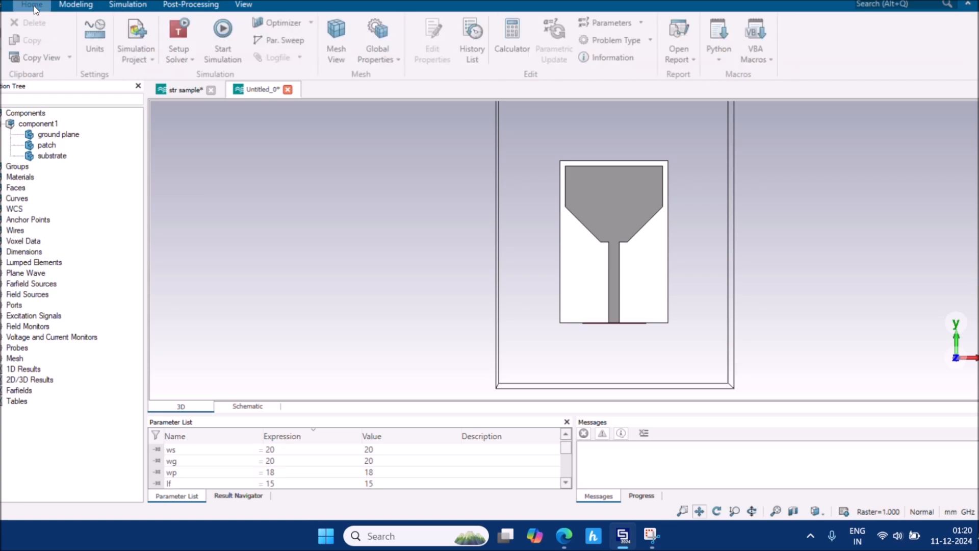
Run the simulation and expand 1D Results to show S-Parameters, VSWR and impedance results
left_click(222, 41)
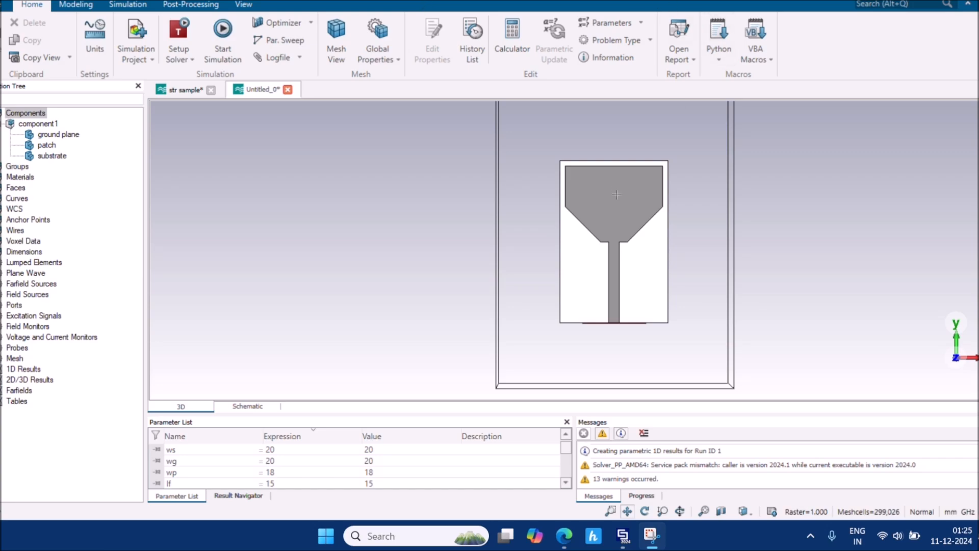
left_click_drag(616, 195, 535, 217)
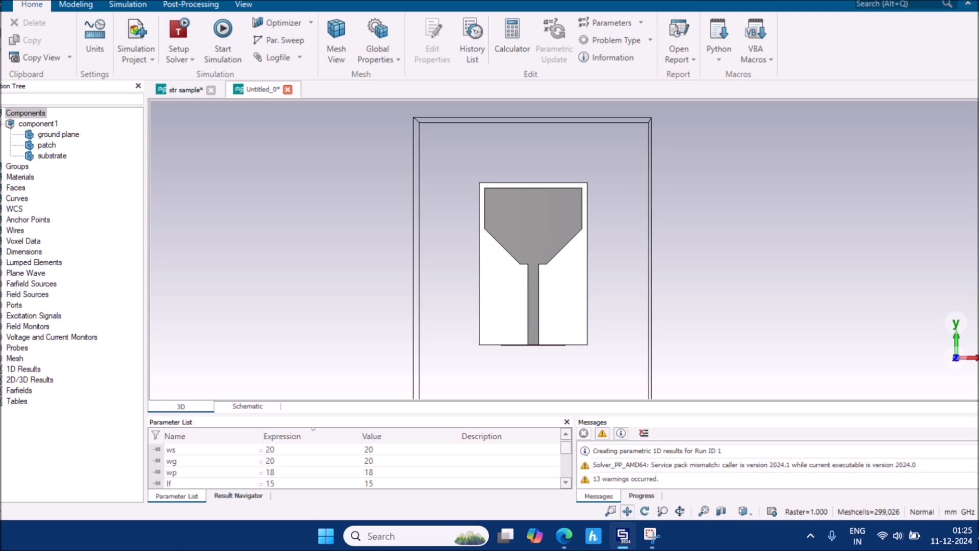
left_click(2, 368)
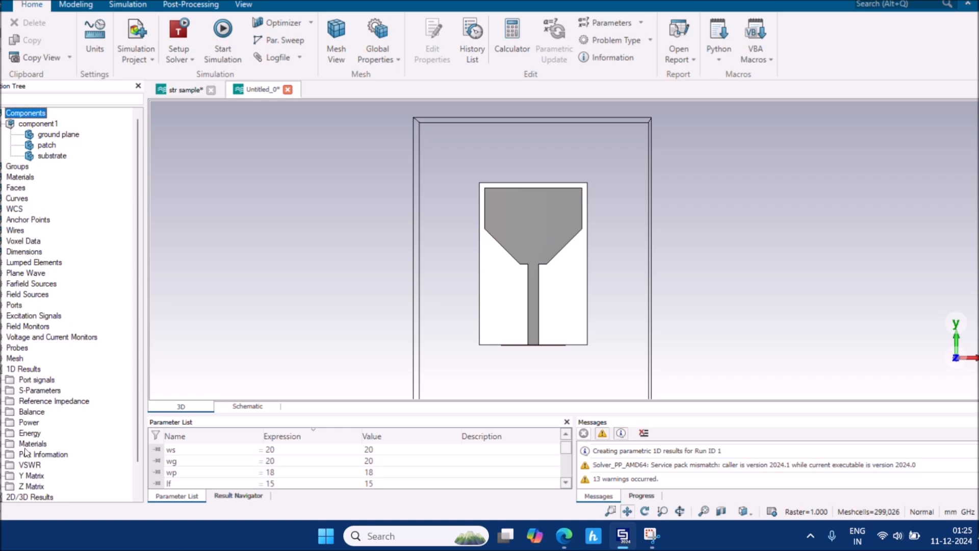
Open the S1,1 magnitude plot and zoom in near its -10 dB crossing around 3 GHz
left_click(2, 390)
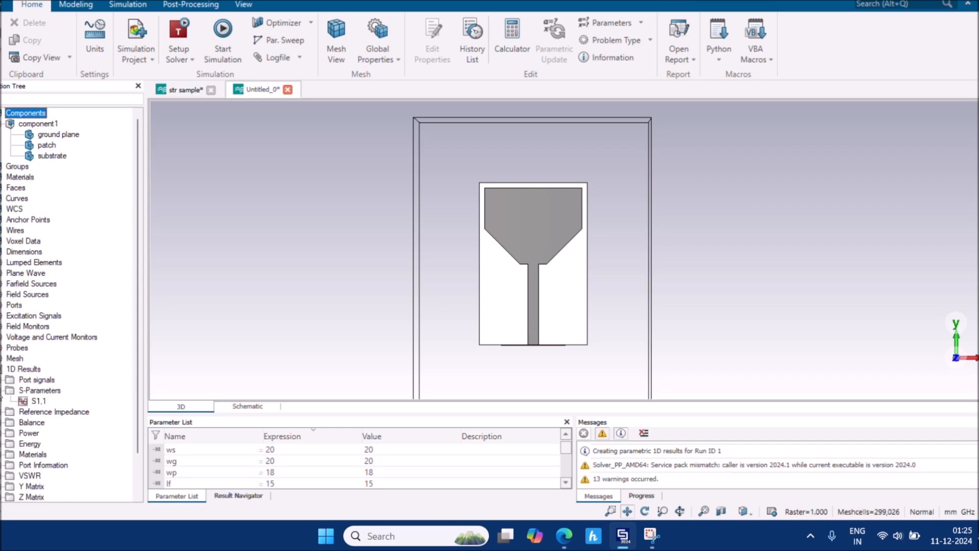
left_click(24, 402)
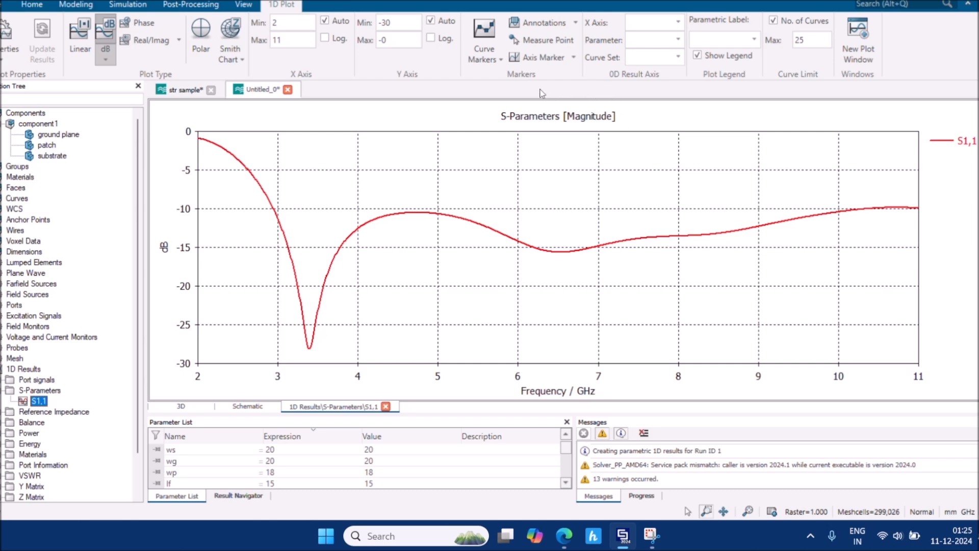
left_click(488, 59)
left_click(495, 73)
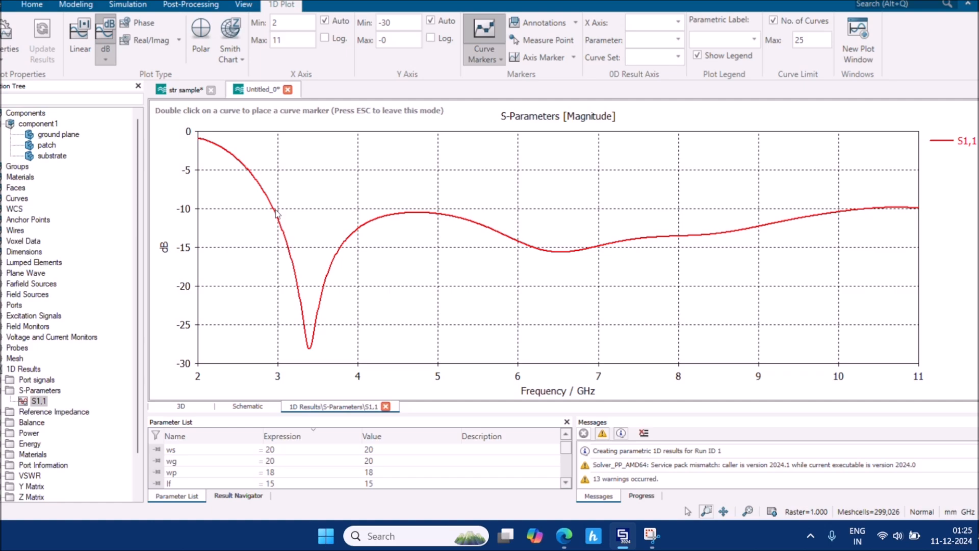
scroll(276, 210, "up", 3)
scroll(275, 210, "up", 1)
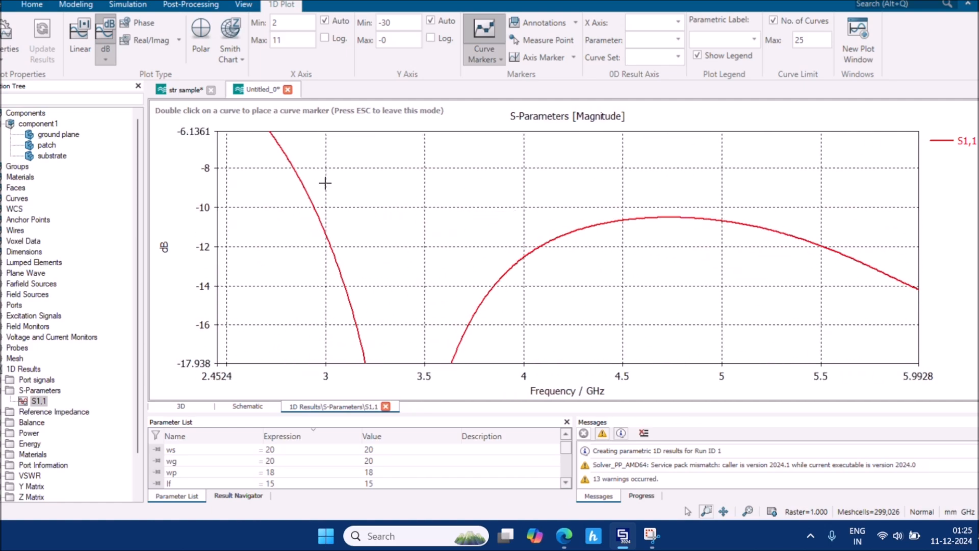
left_click(488, 58)
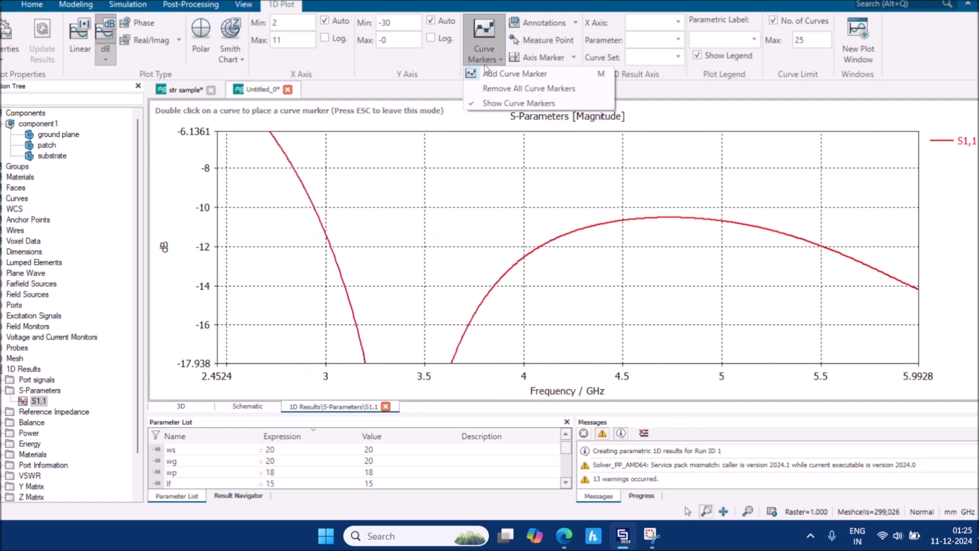
left_click(486, 71)
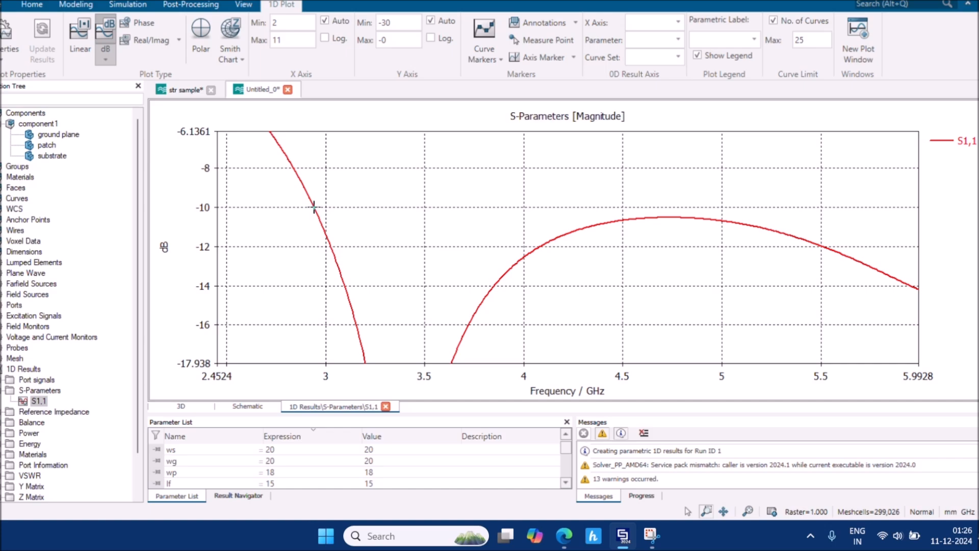
Place a curve marker on the S1,1 curve at the lower -10 dB crossing, about 2.94 GHz
left_click(314, 207)
left_click(484, 38)
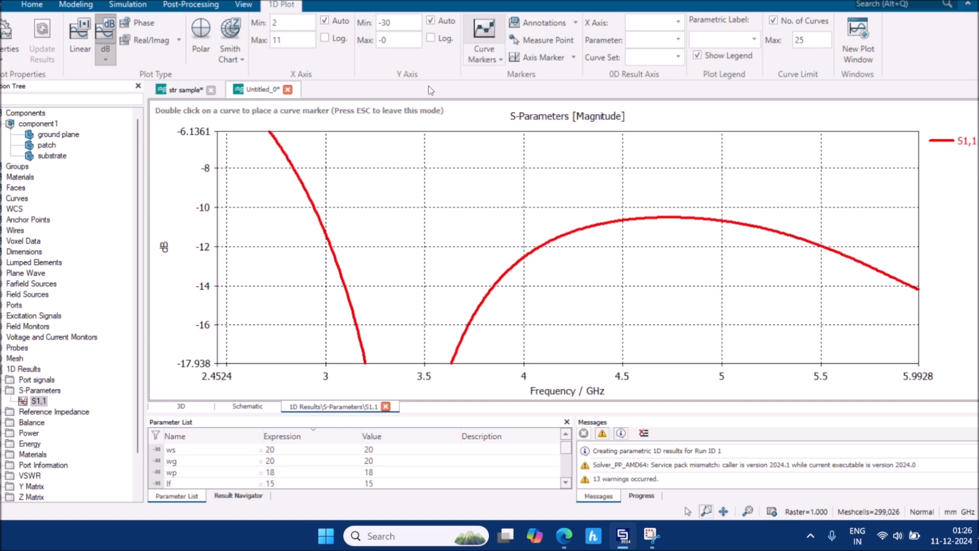
double_click(313, 208)
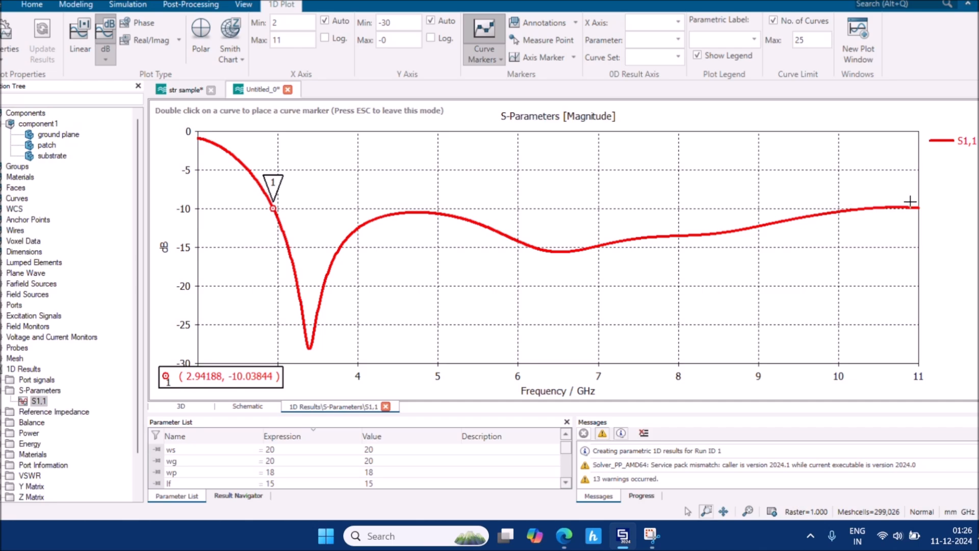
Zoom in near 10.4 GHz, mark the upper -10 dB crossing at 10.397 GHz, then zoom back out
scroll(910, 202, "up", 3)
scroll(910, 203, "up", 2)
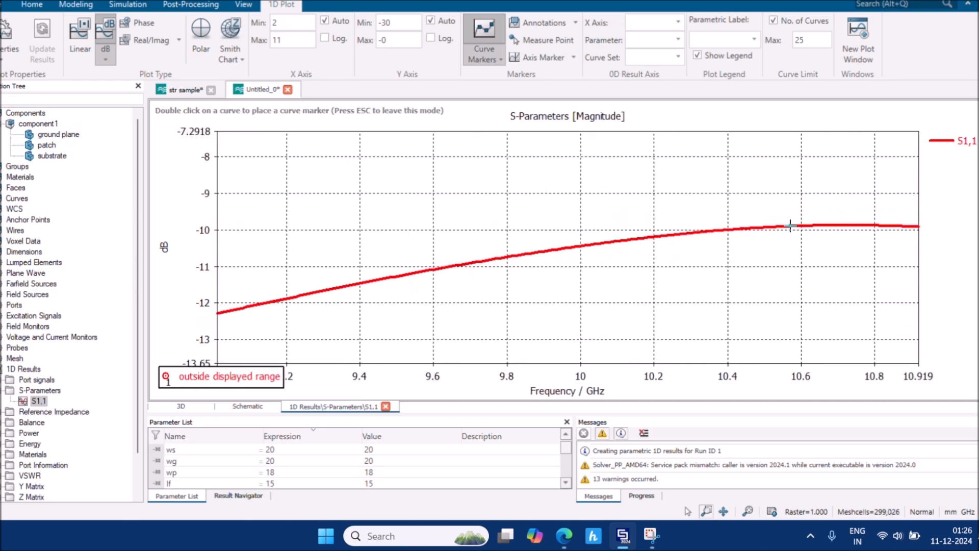
scroll(712, 262, "up", 3)
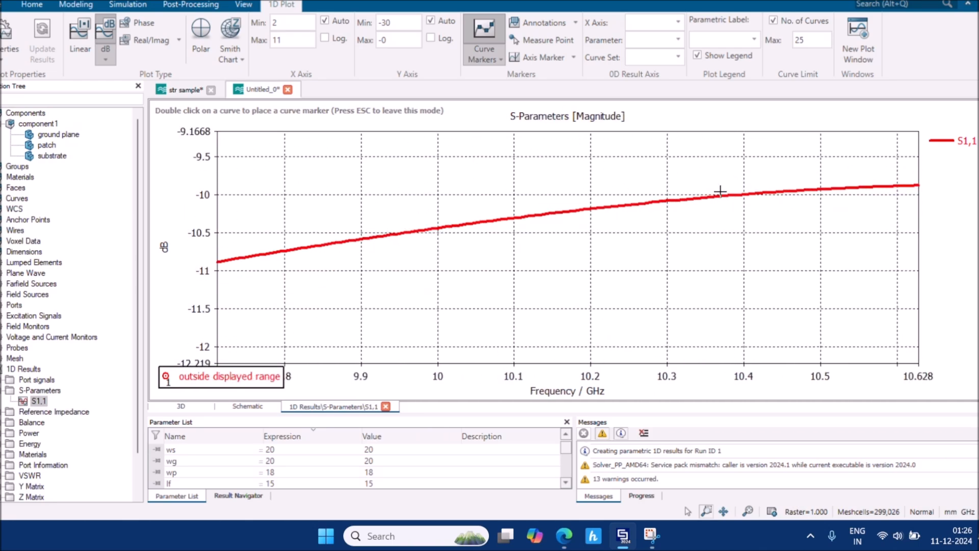
scroll(720, 192, "up", 3)
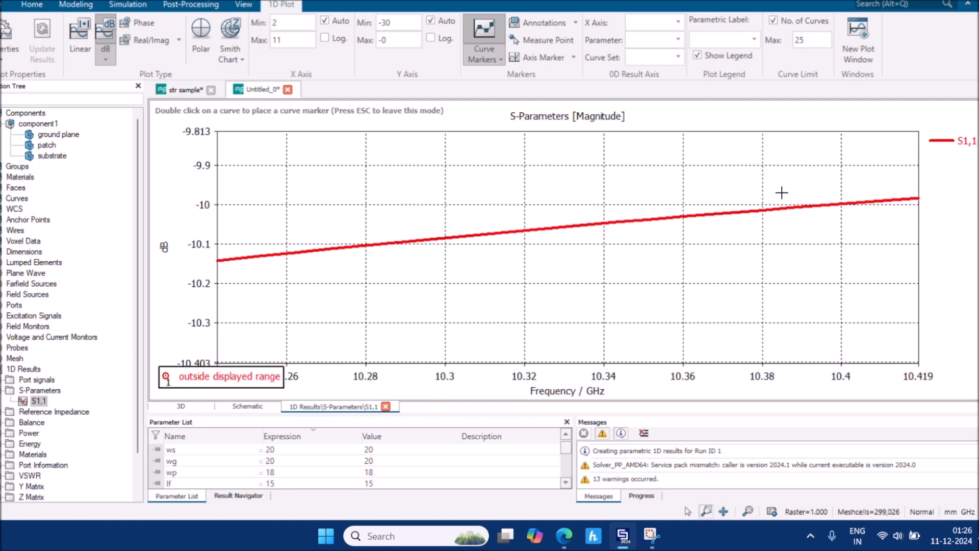
scroll(819, 199, "up", 2)
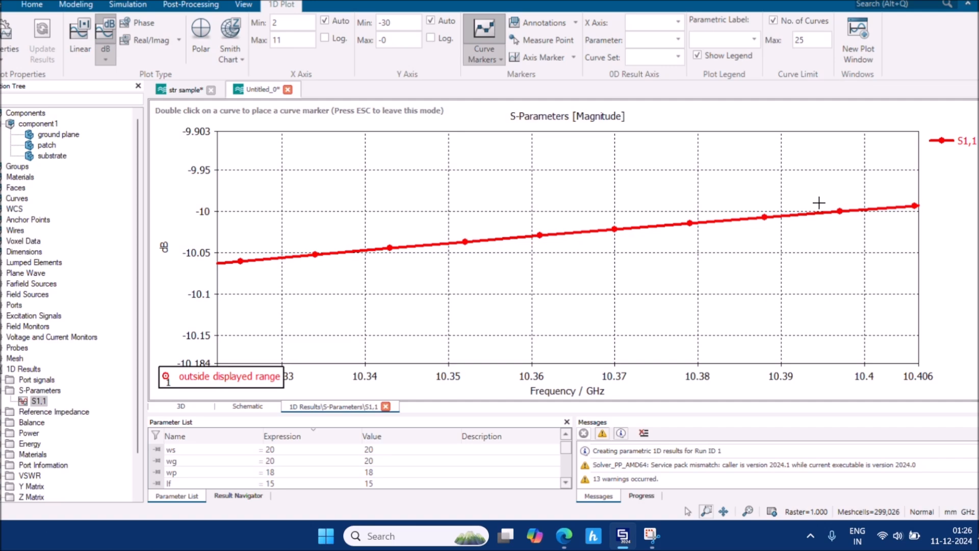
right_click(819, 203)
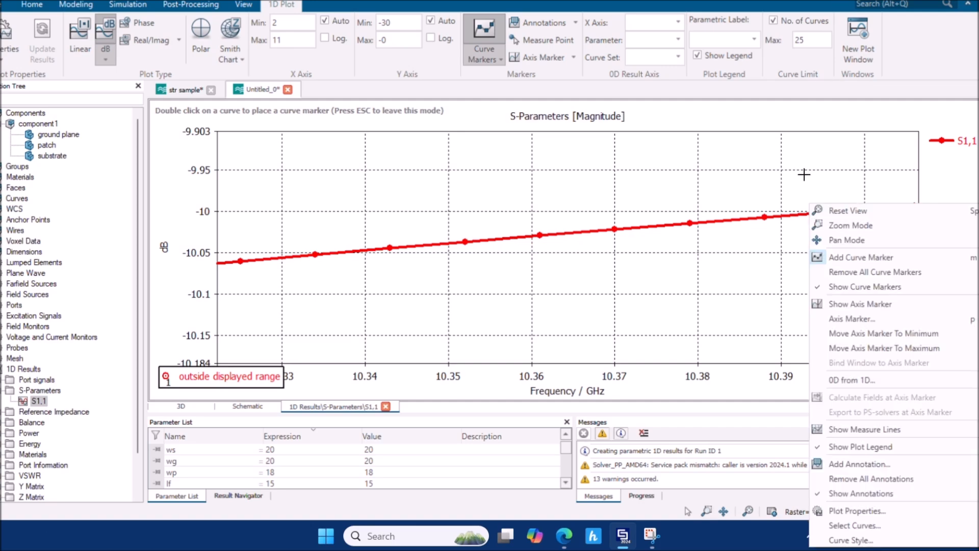
left_click(798, 196)
scroll(841, 208, "up", 2)
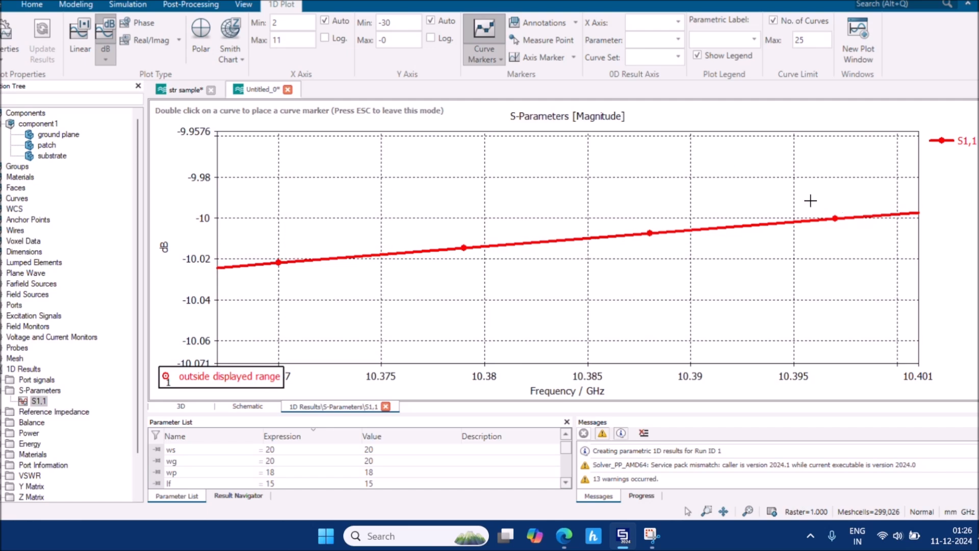
double_click(834, 218)
scroll(654, 286, "down", 4)
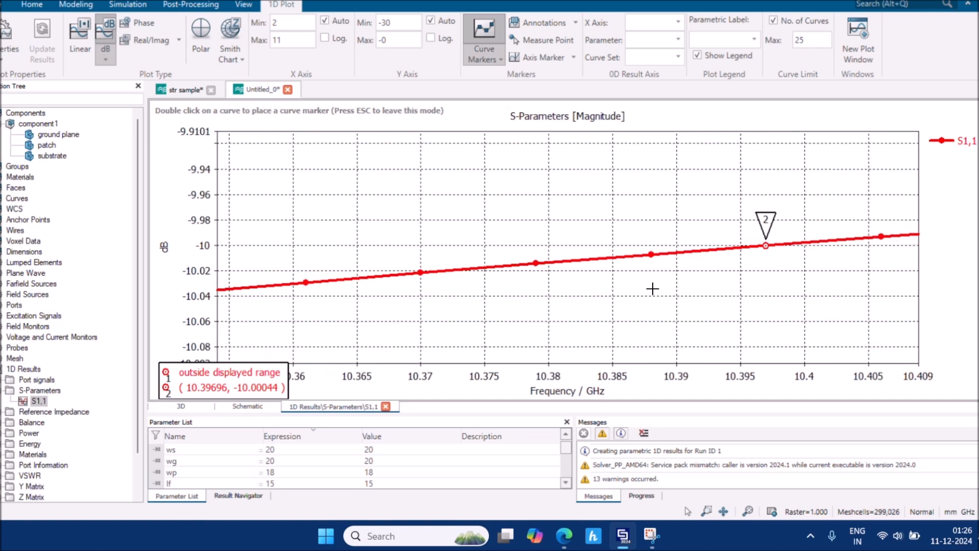
scroll(652, 288, "down", 3)
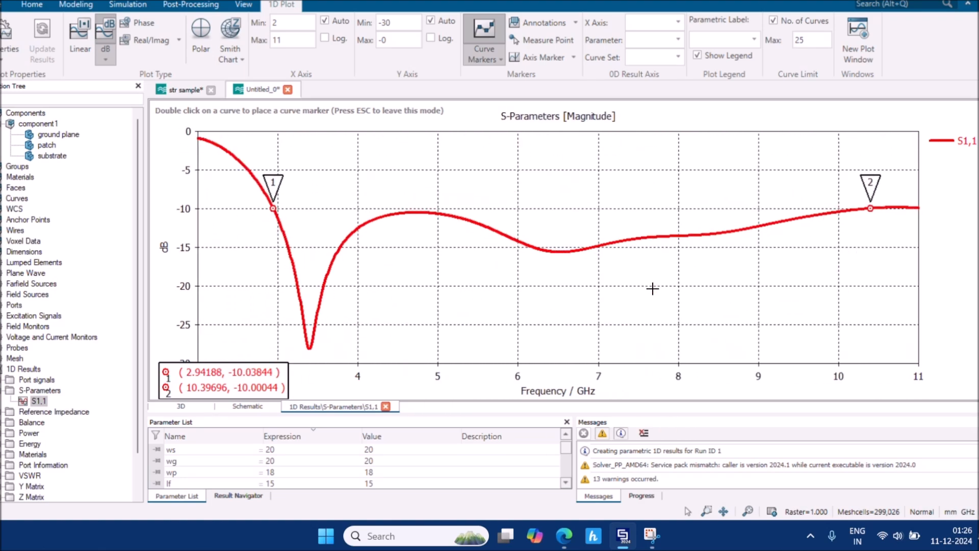